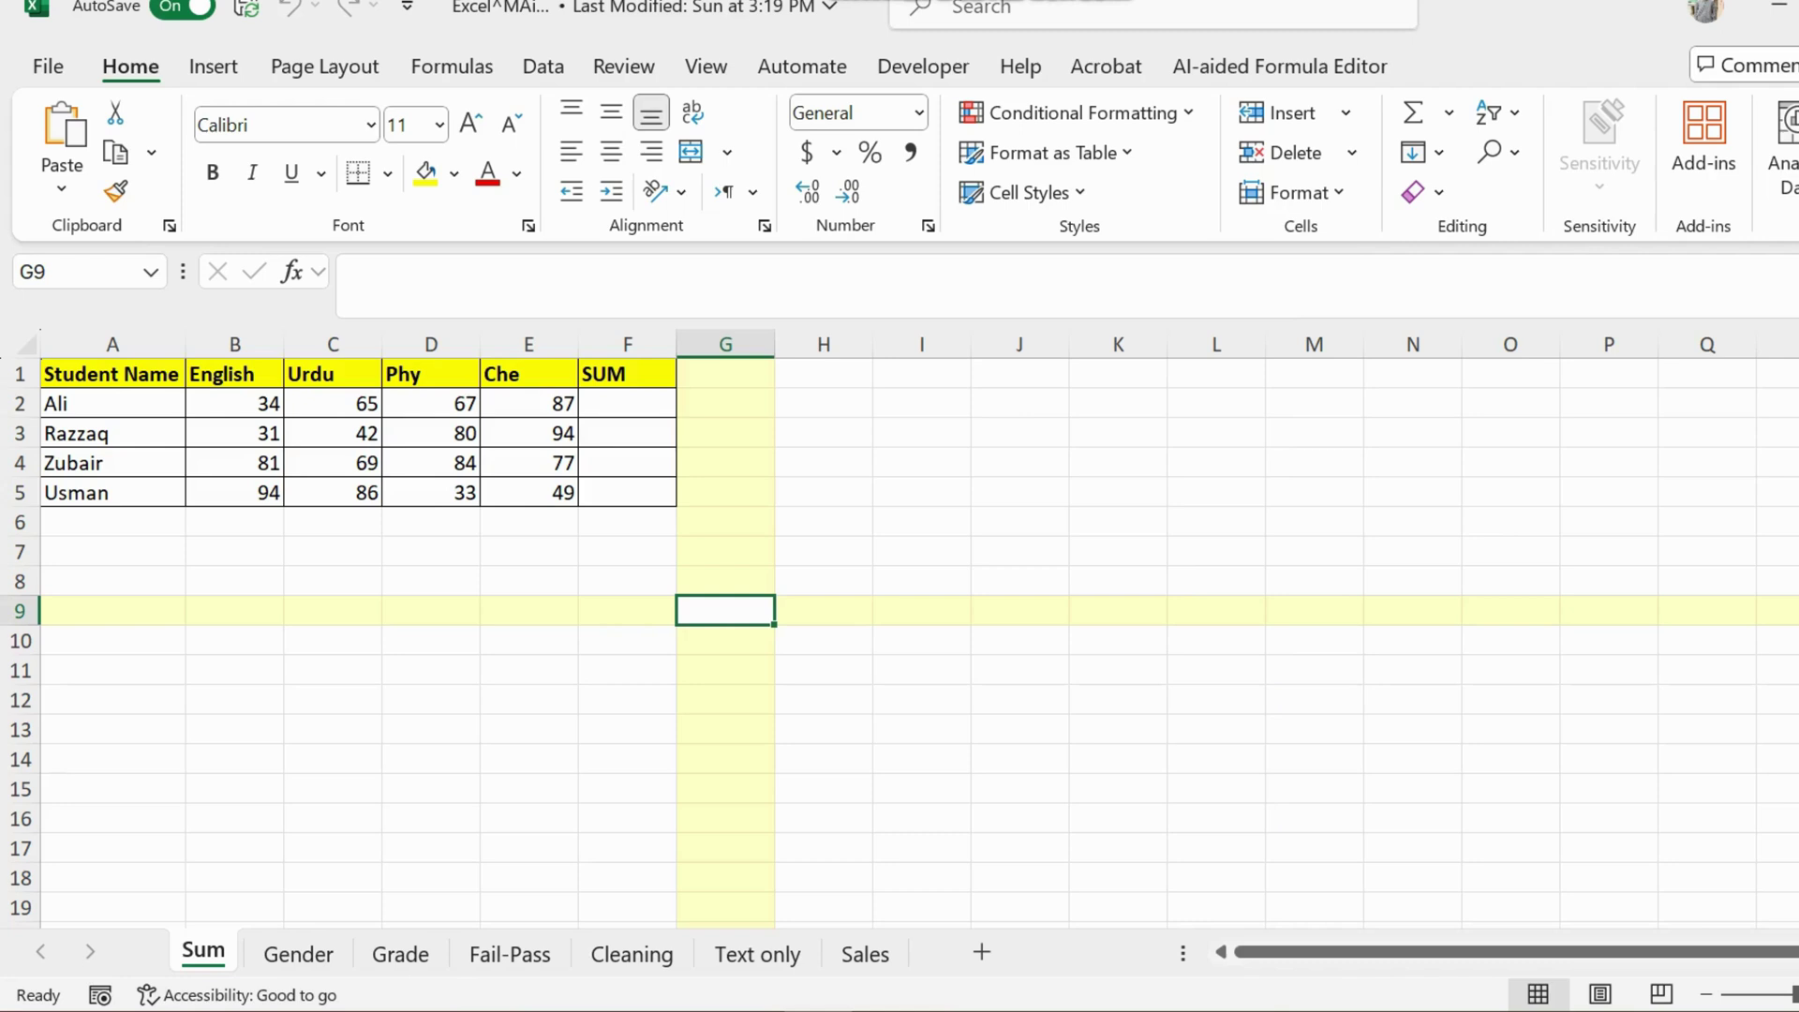
# Step: Select cell F2, then open chatgpt.com in a new Chrome tab
pyautogui.click(627, 404)
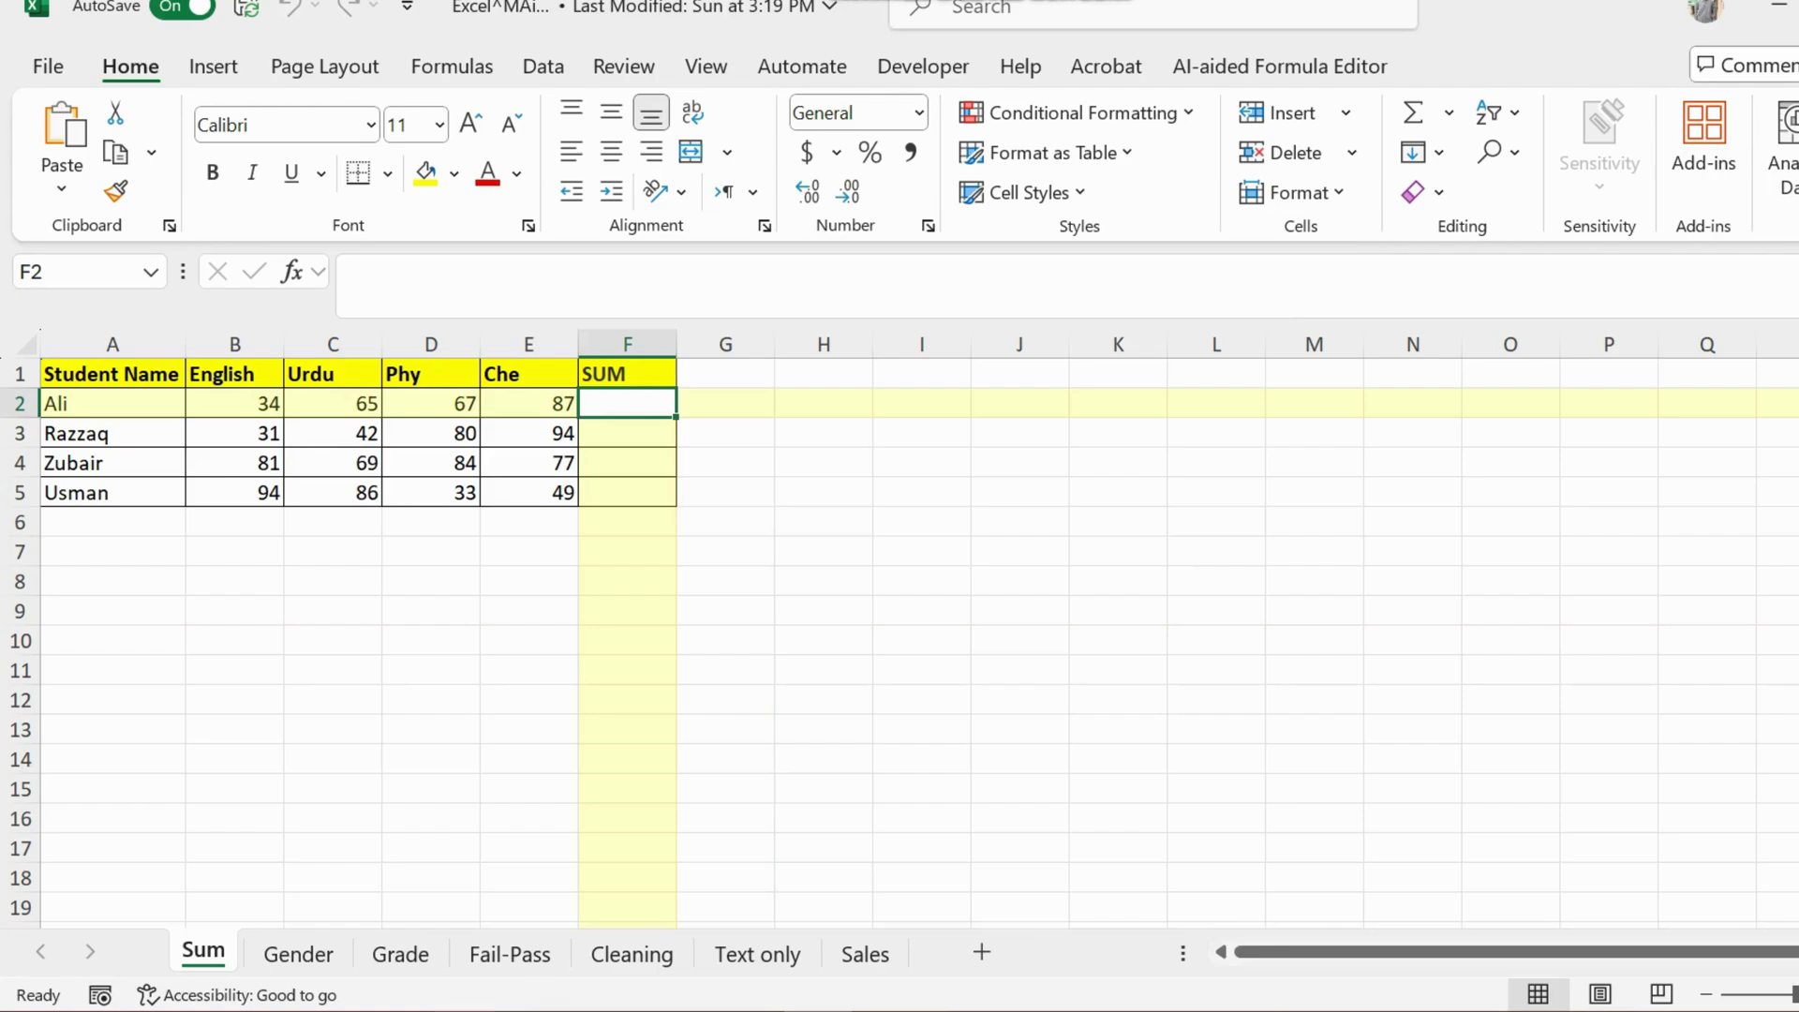
pyautogui.click(501, 1010)
pyautogui.click(830, 905)
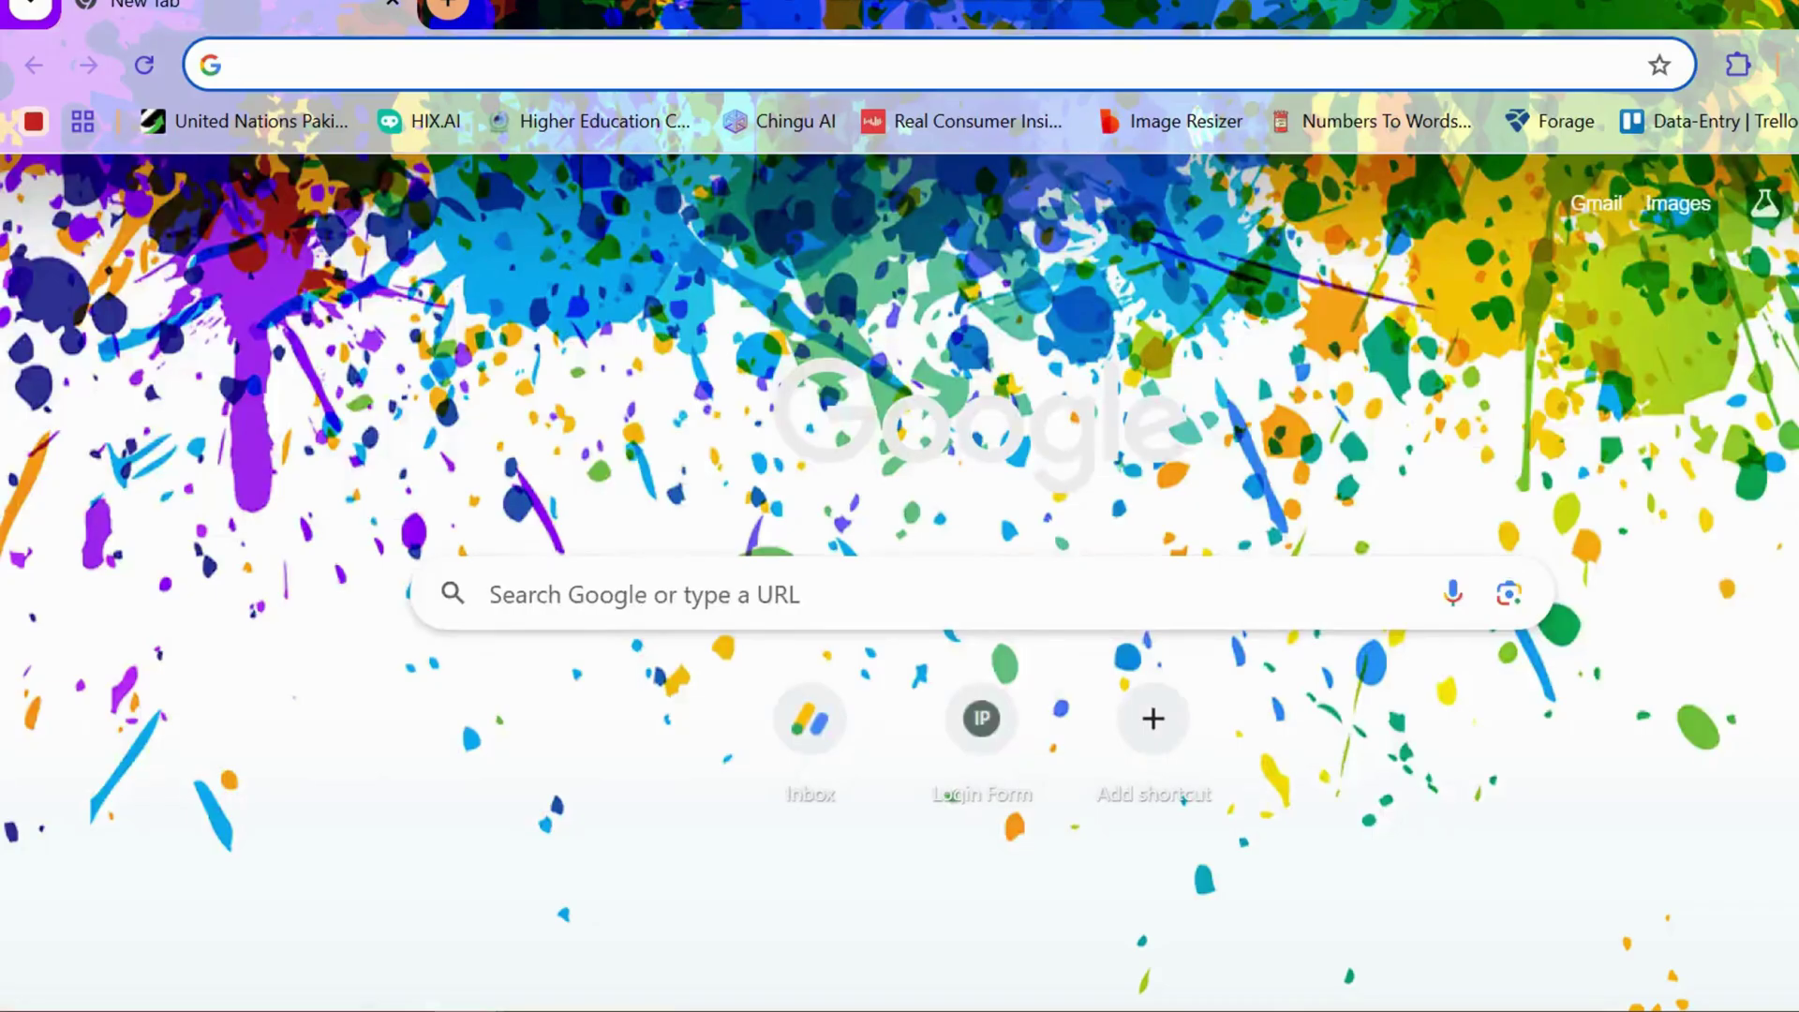
pyautogui.write('chat')
pyautogui.press('BackSpace')
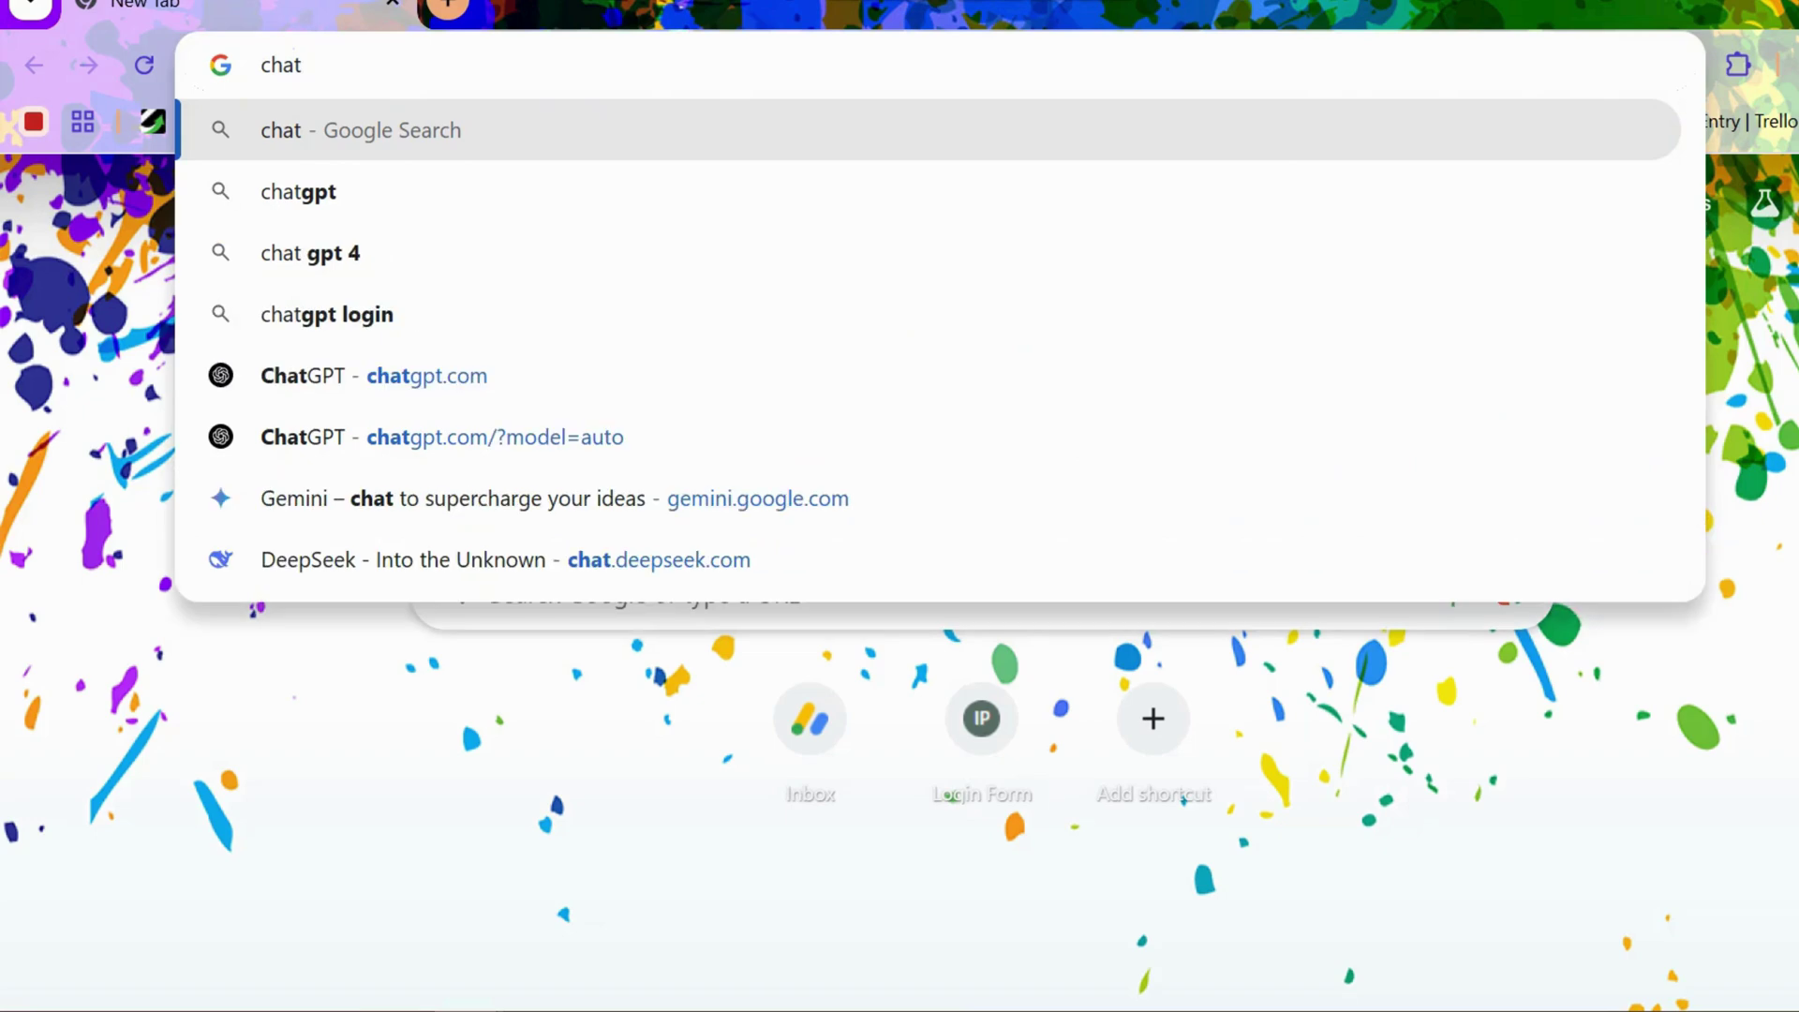
pyautogui.press('Down')
pyautogui.press('Down')
pyautogui.press('Down')
pyautogui.press('Down')
pyautogui.press('Return')
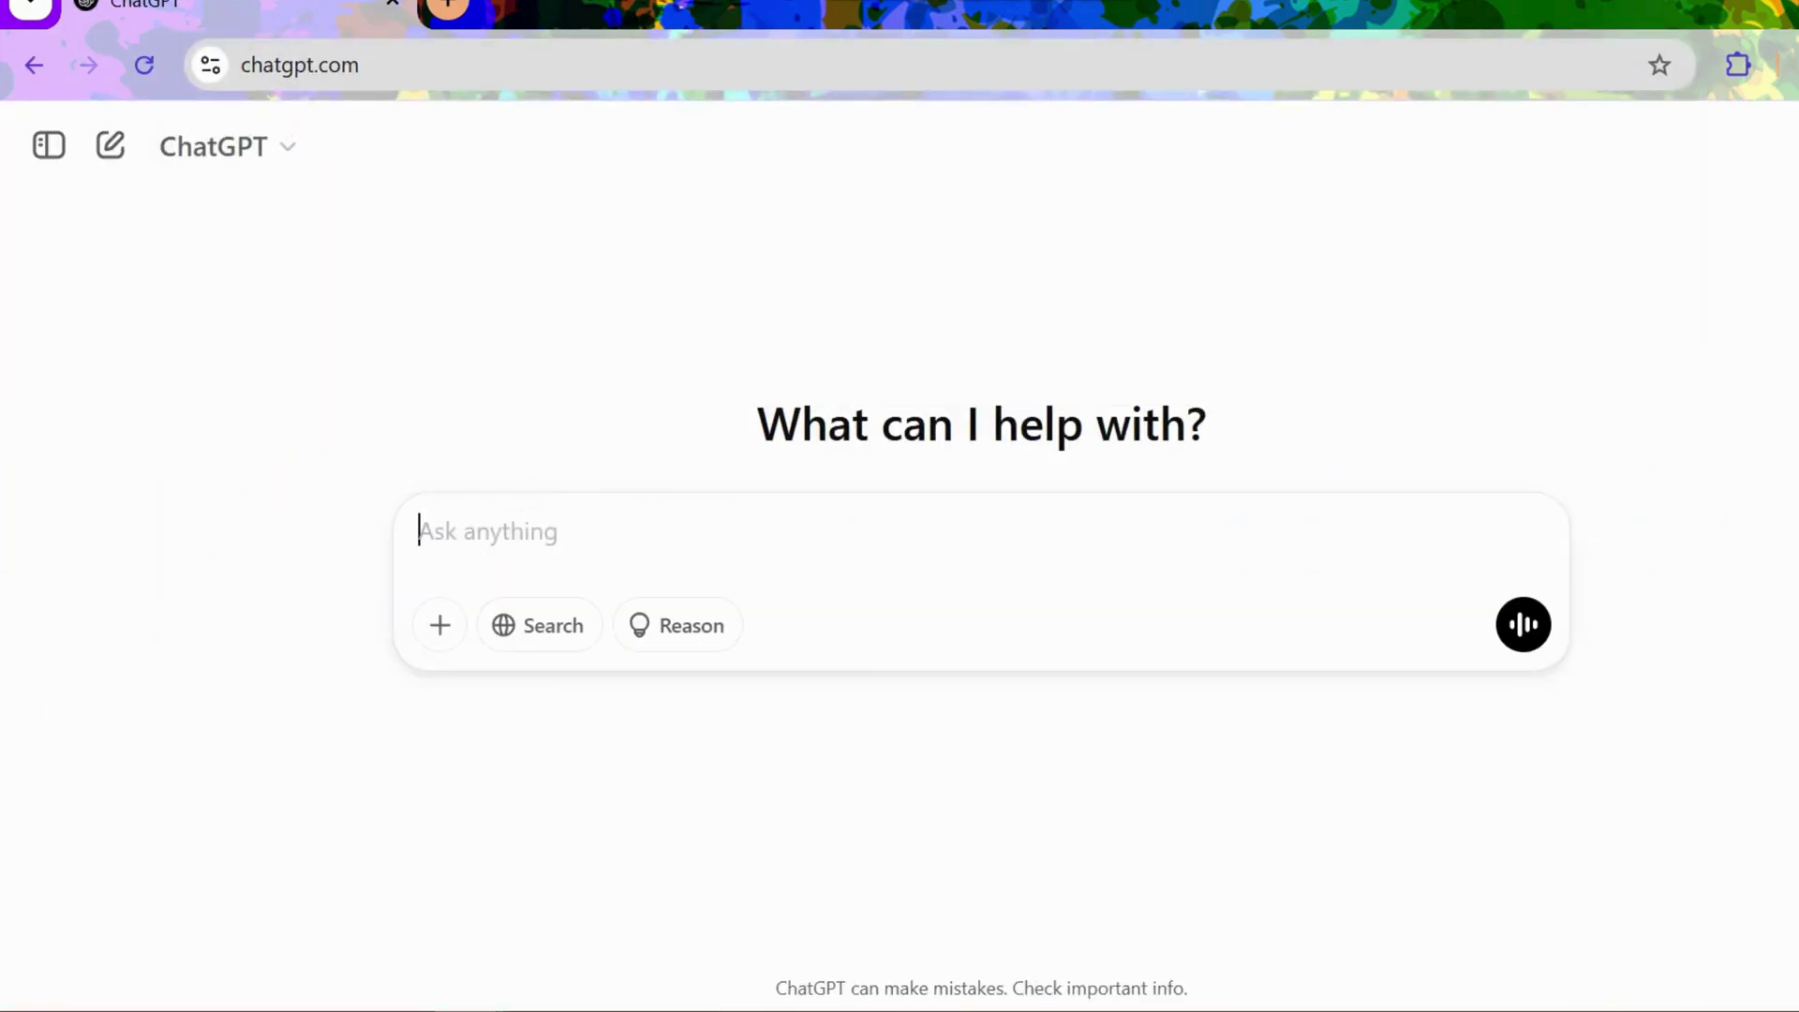
# Step: Restore and resize the Chrome window so it sits beside the Excel marks sheet
pyautogui.press('super+Down')
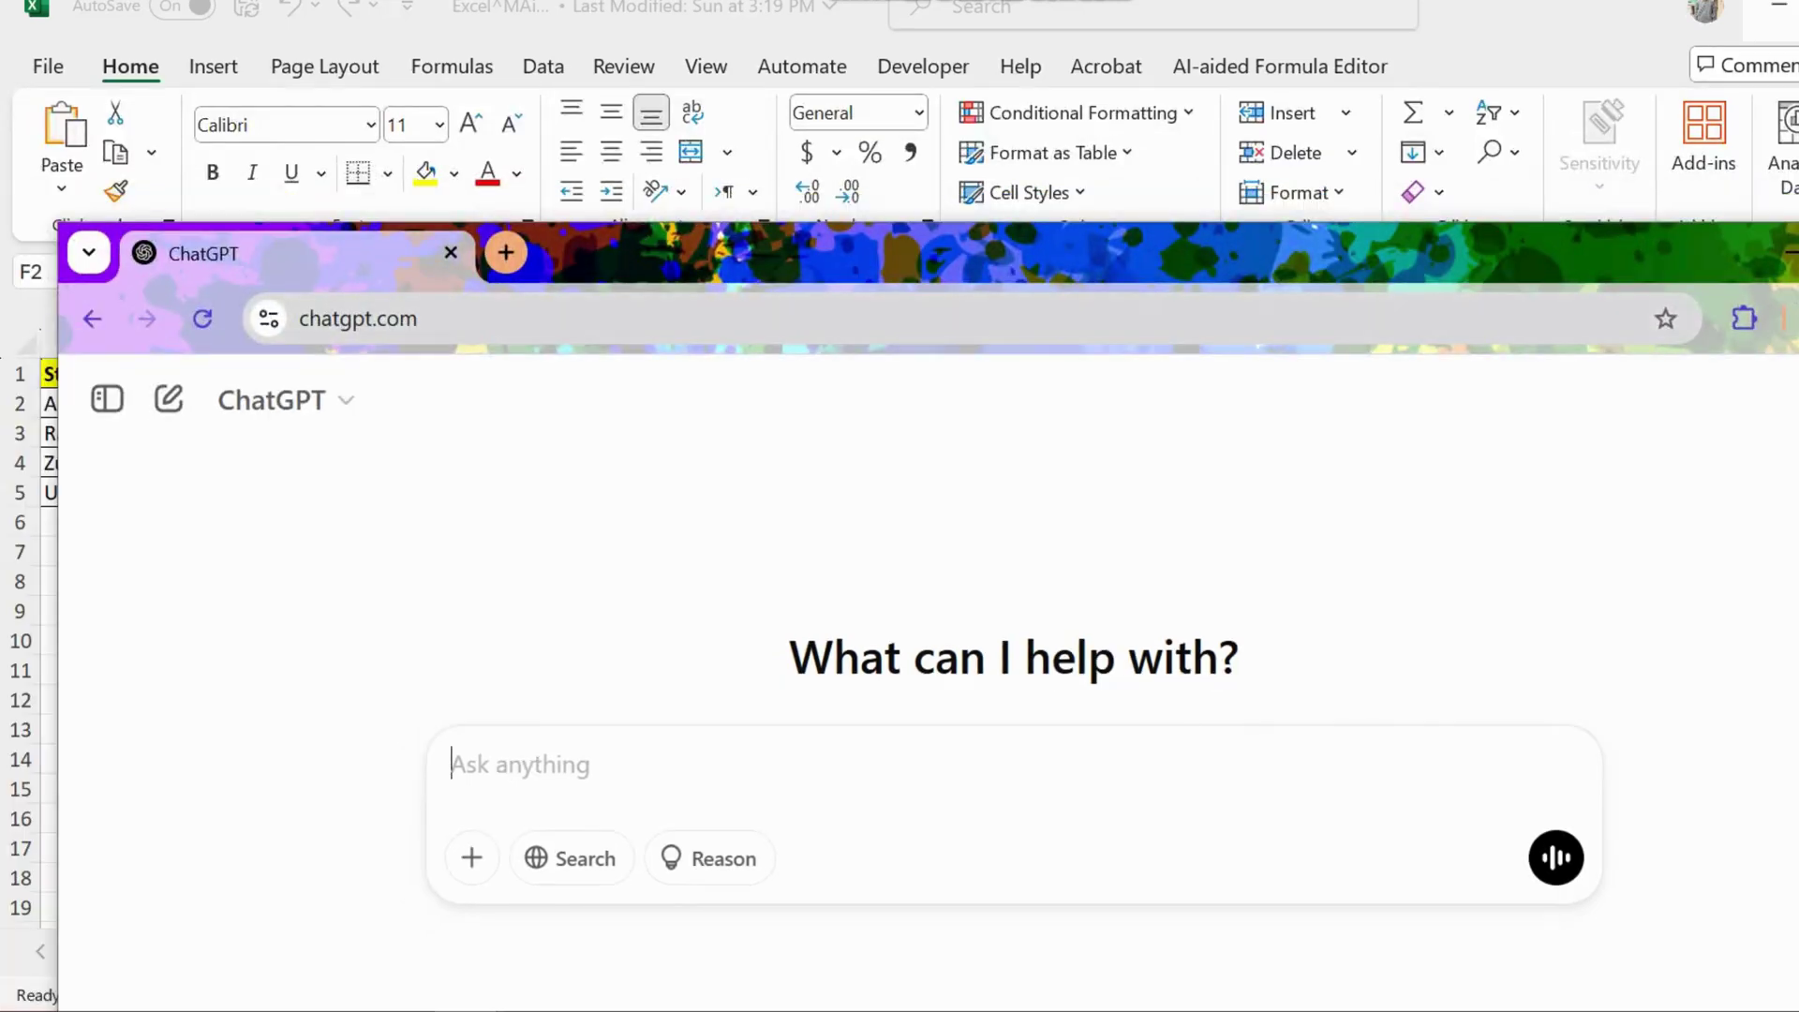
pyautogui.moveTo(57, 381); pyautogui.dragTo(1202, 401)
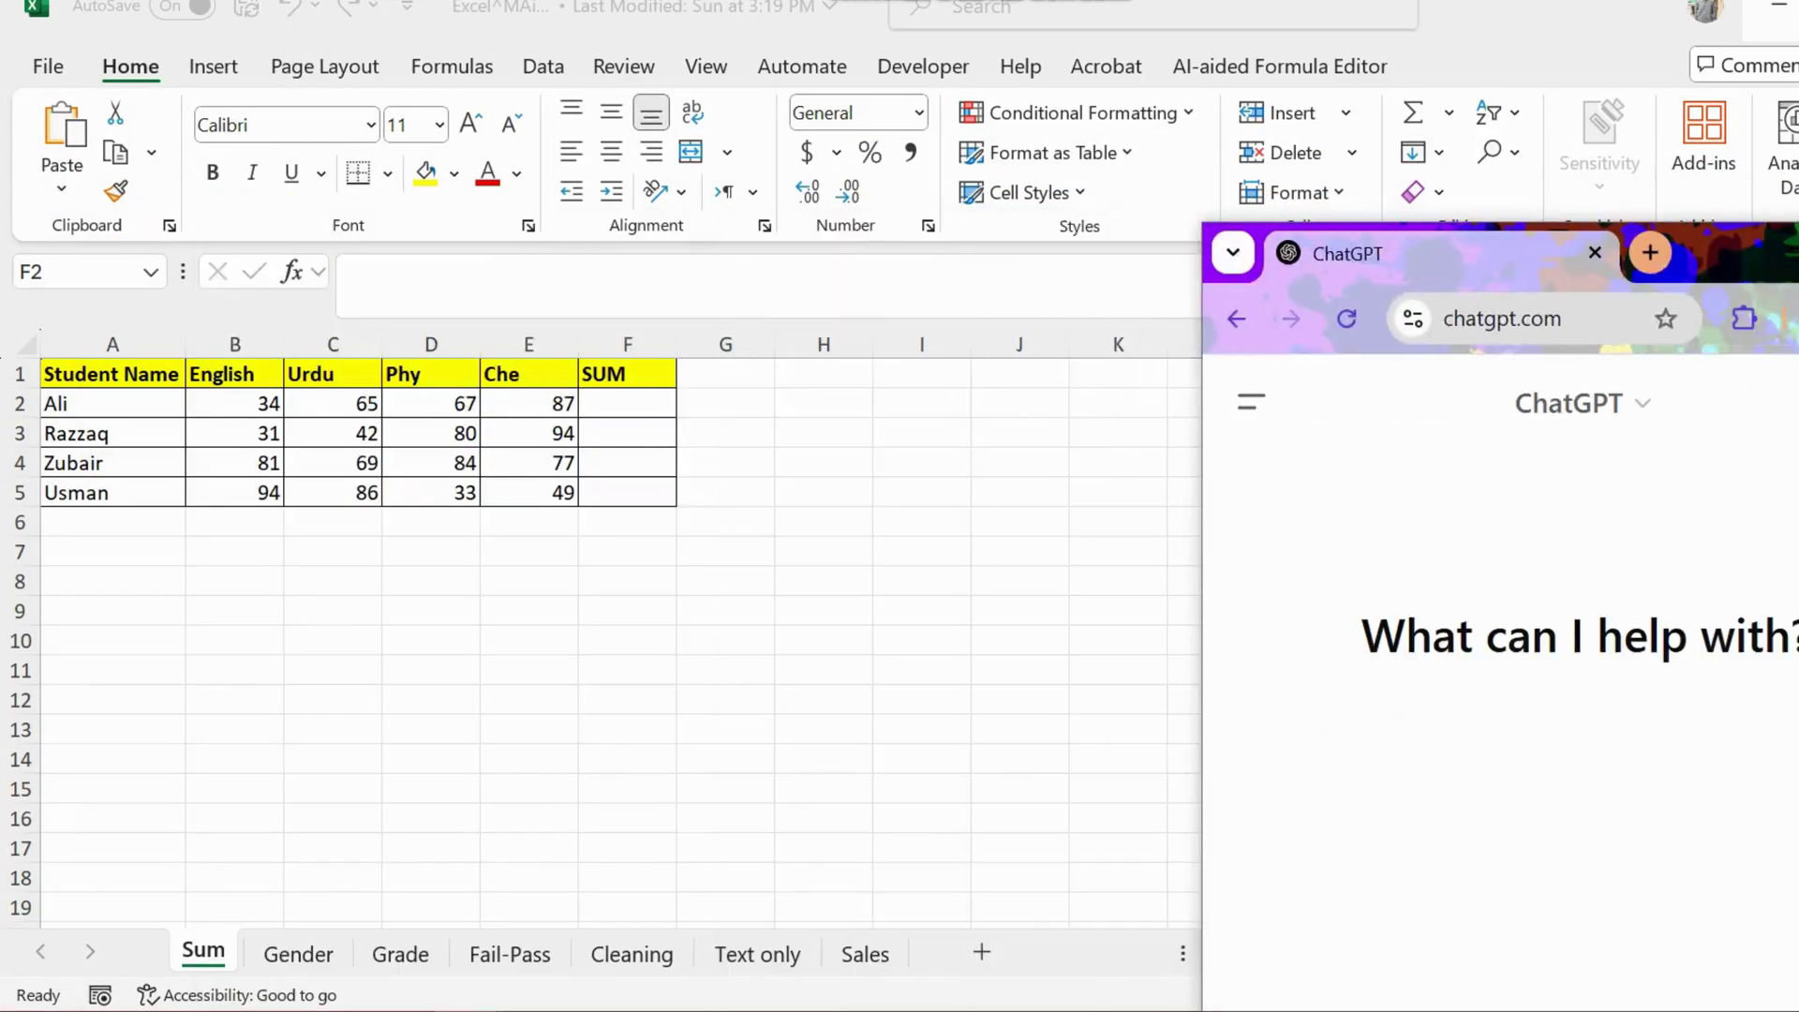
pyautogui.moveTo(1717, 275); pyautogui.dragTo(1300, 36)
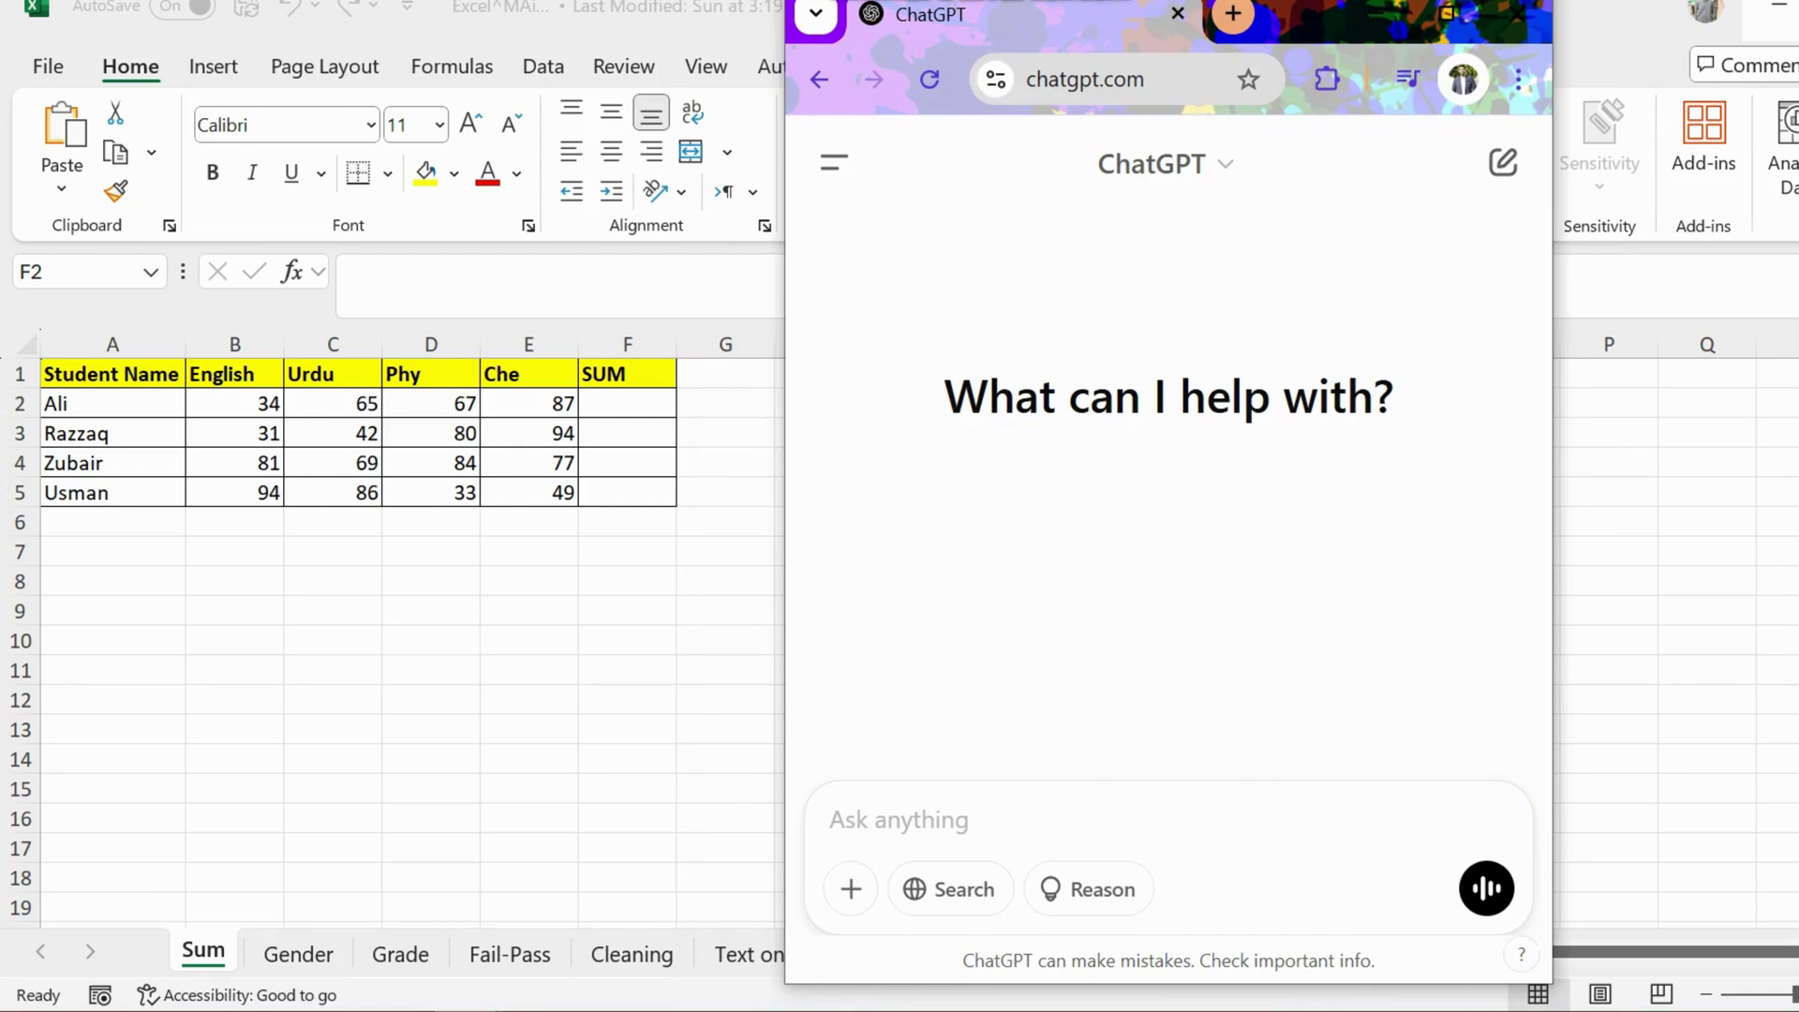
# Step: Ask ChatGPT for a formula totalling cells B2 to E2 and copy its =SUM(B2:E2) answer
pyautogui.write('excel')
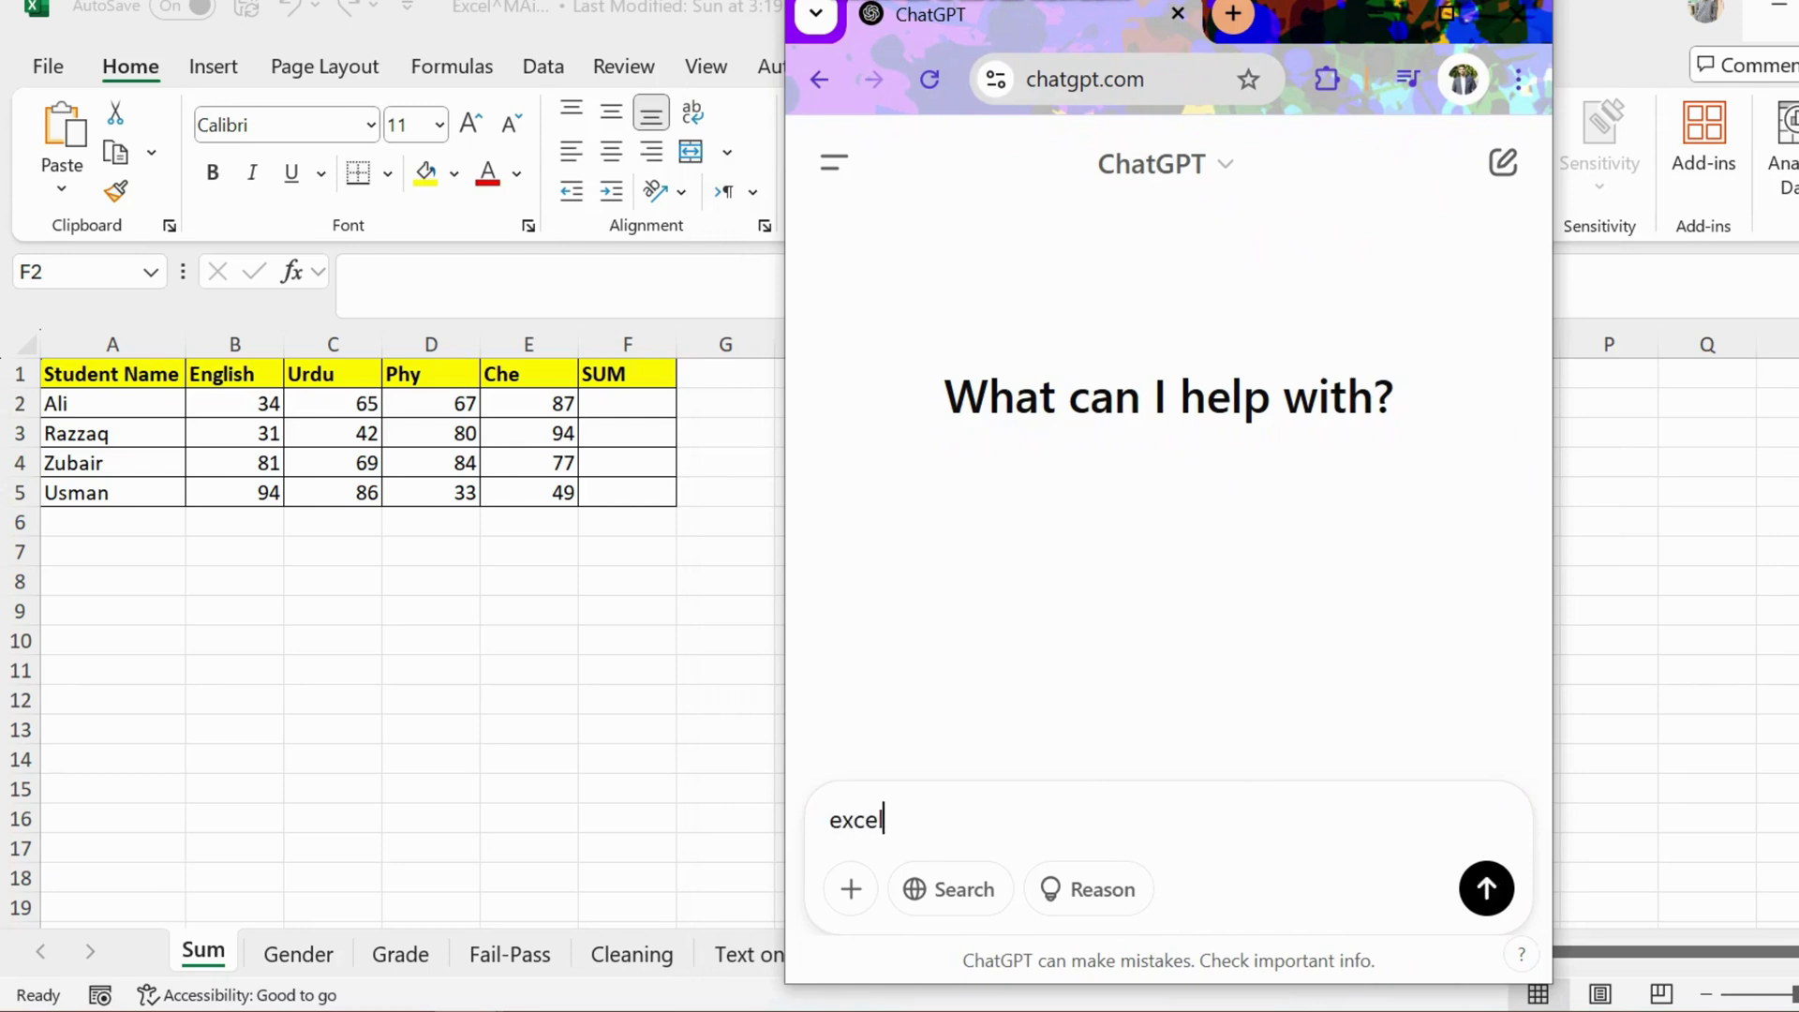
pyautogui.write(' sheet mein')
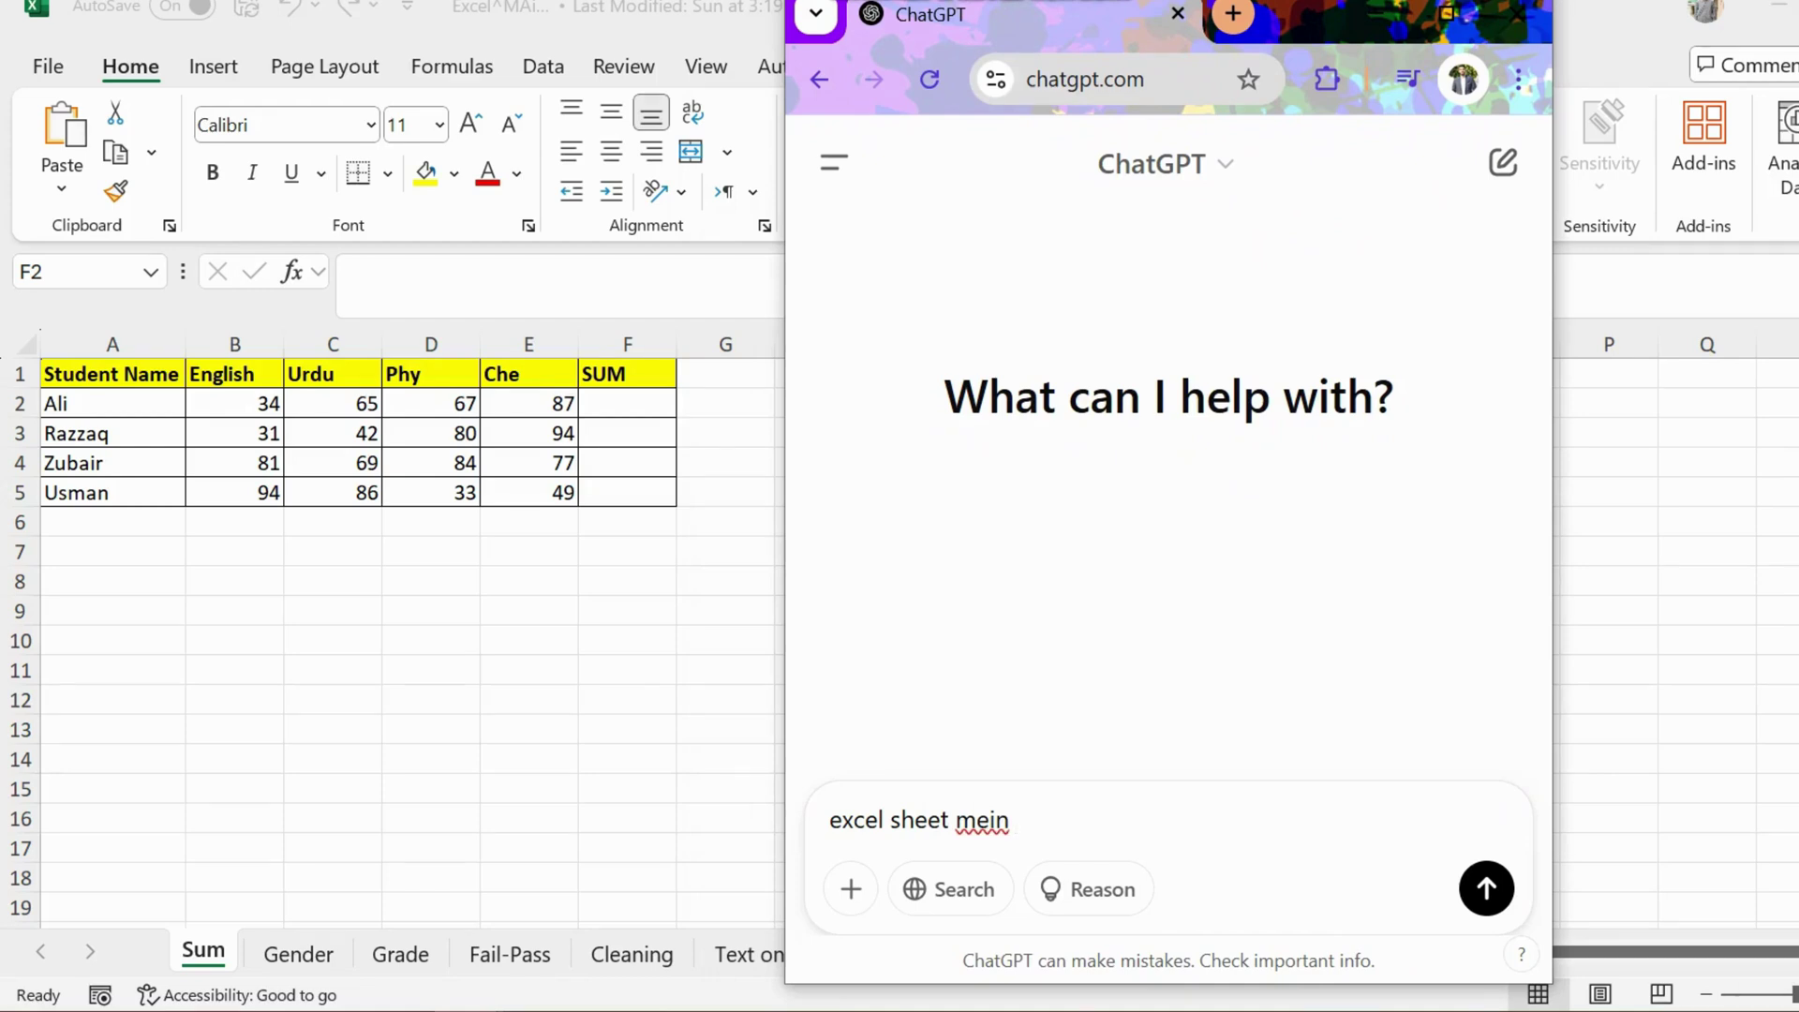
pyautogui.write('b2')
pyautogui.press('Left')
pyautogui.press('Left')
pyautogui.press('Right')
pyautogui.press('Right')
pyautogui.write('cell se le kar')
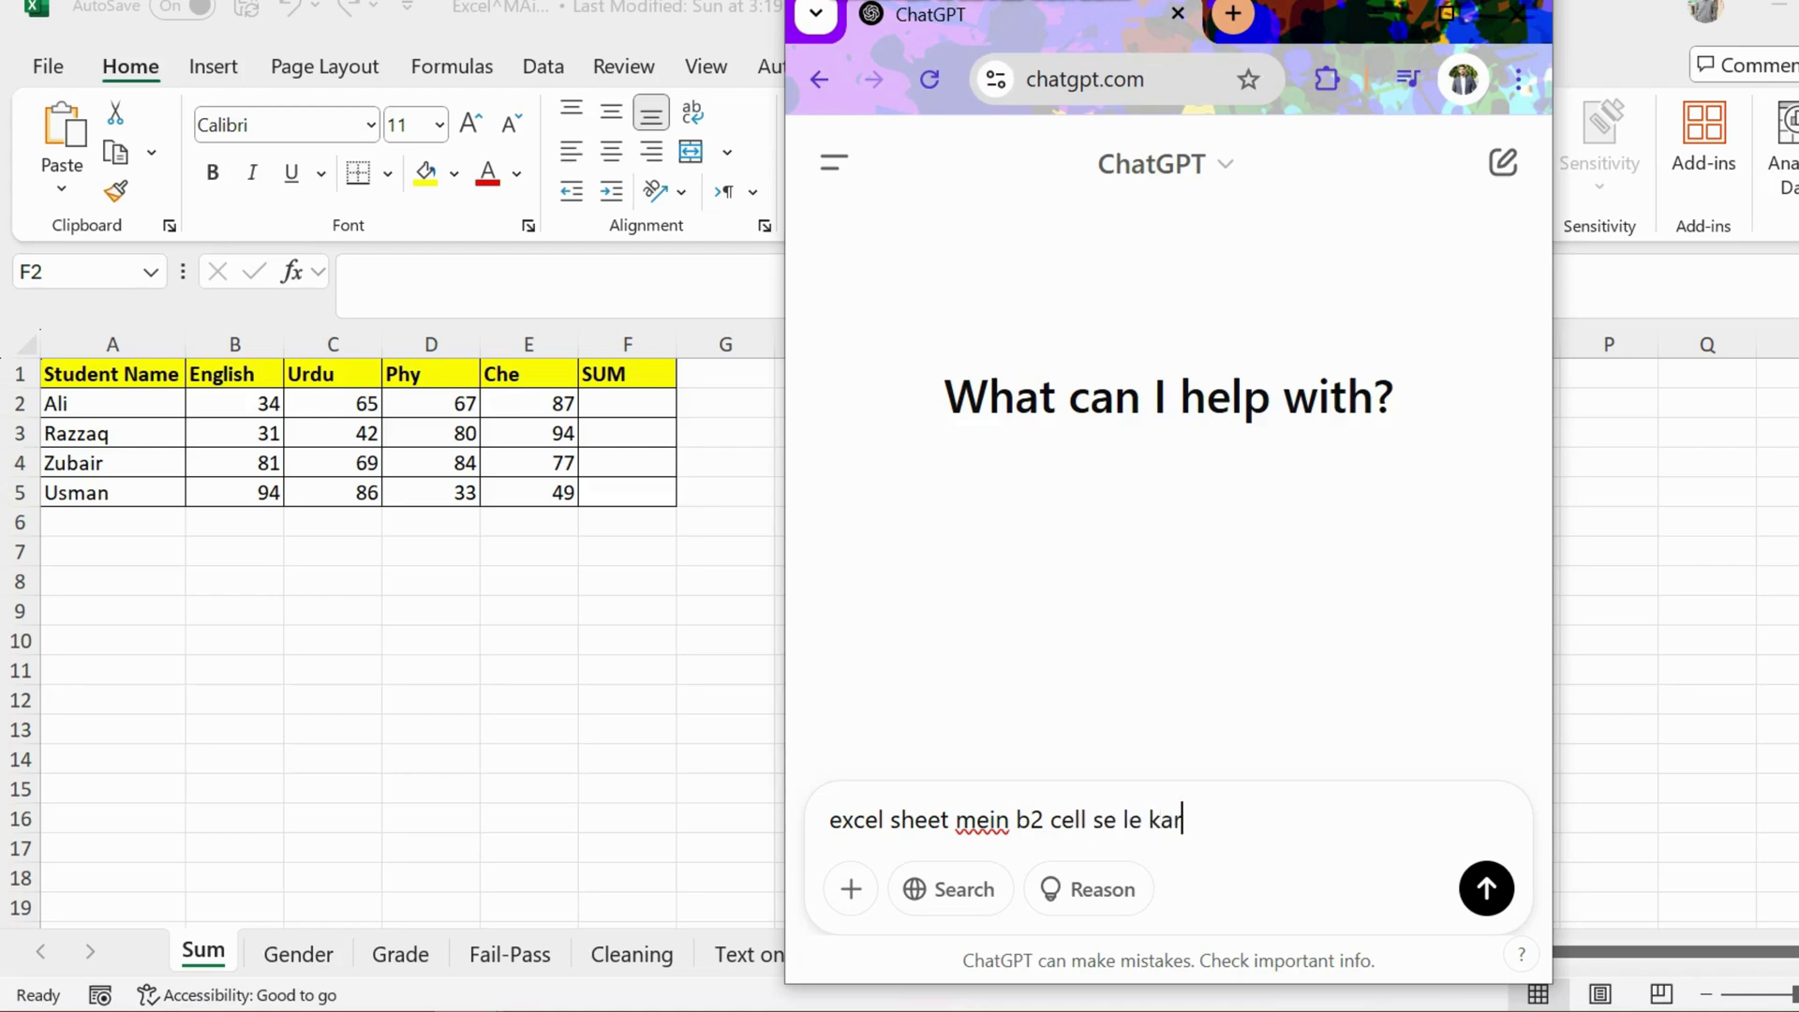
pyautogui.write(' e2 cells mei')
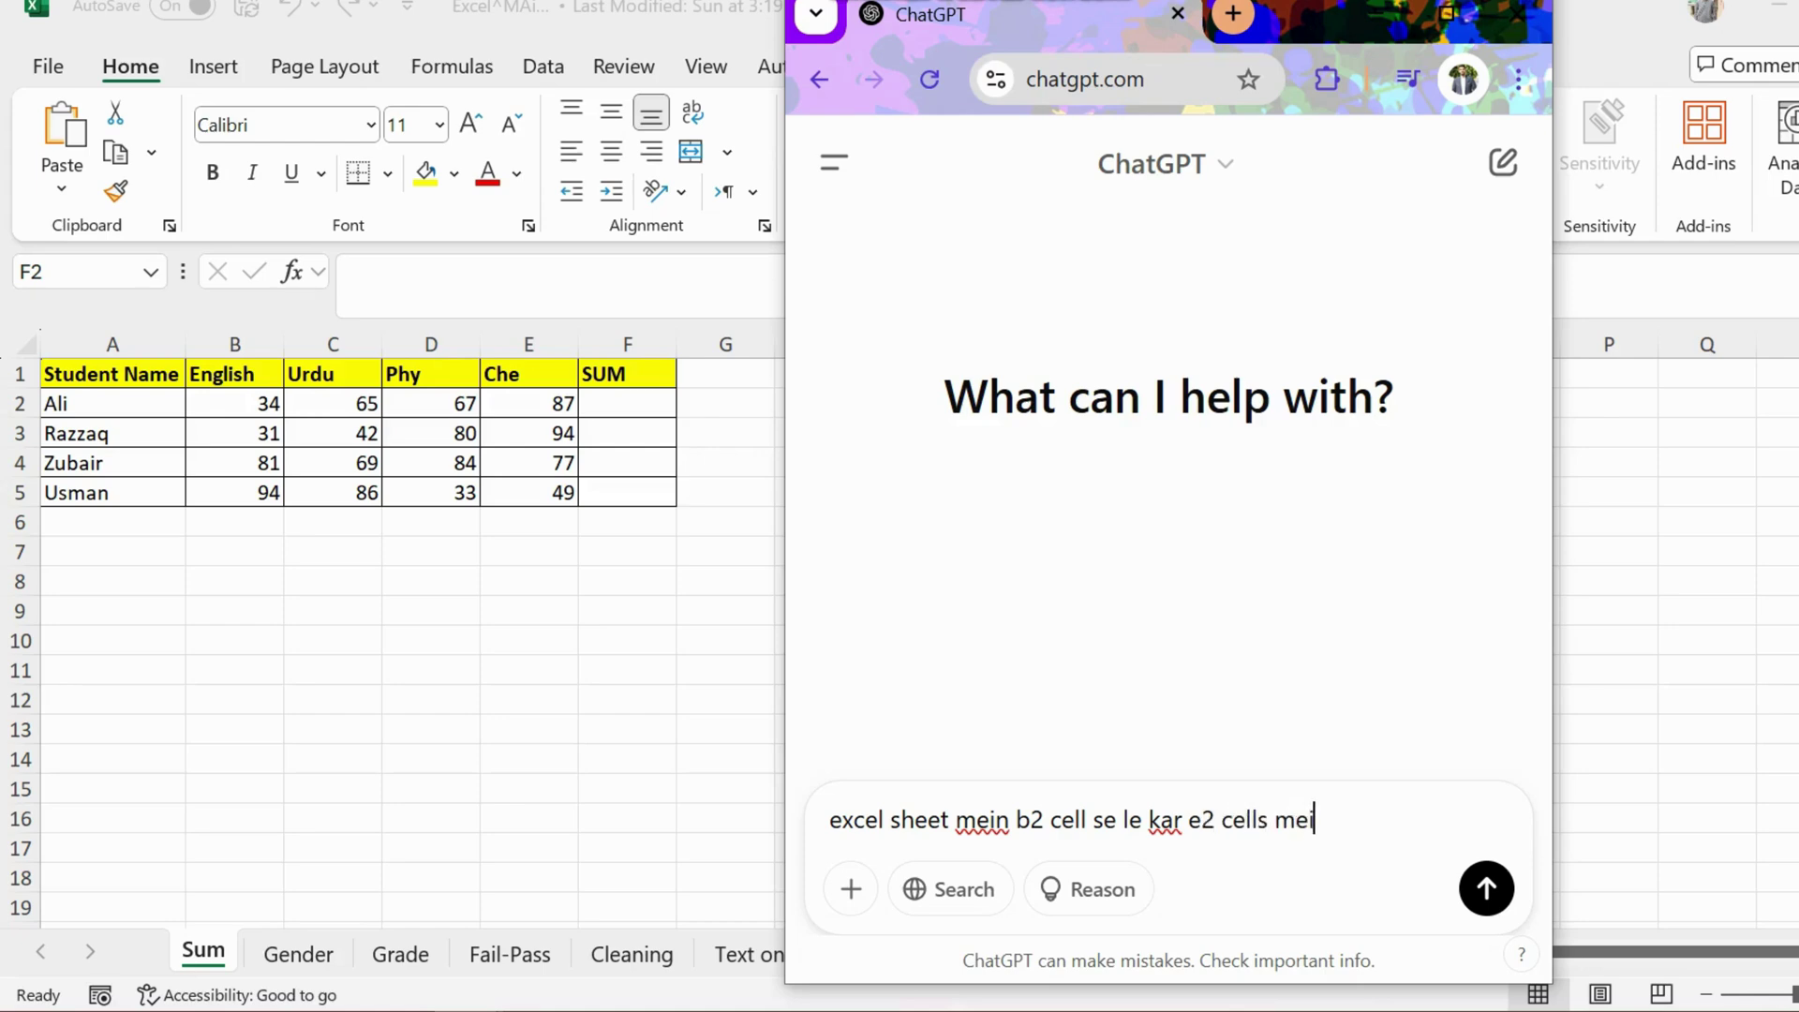
pyautogui.write('n values hai')
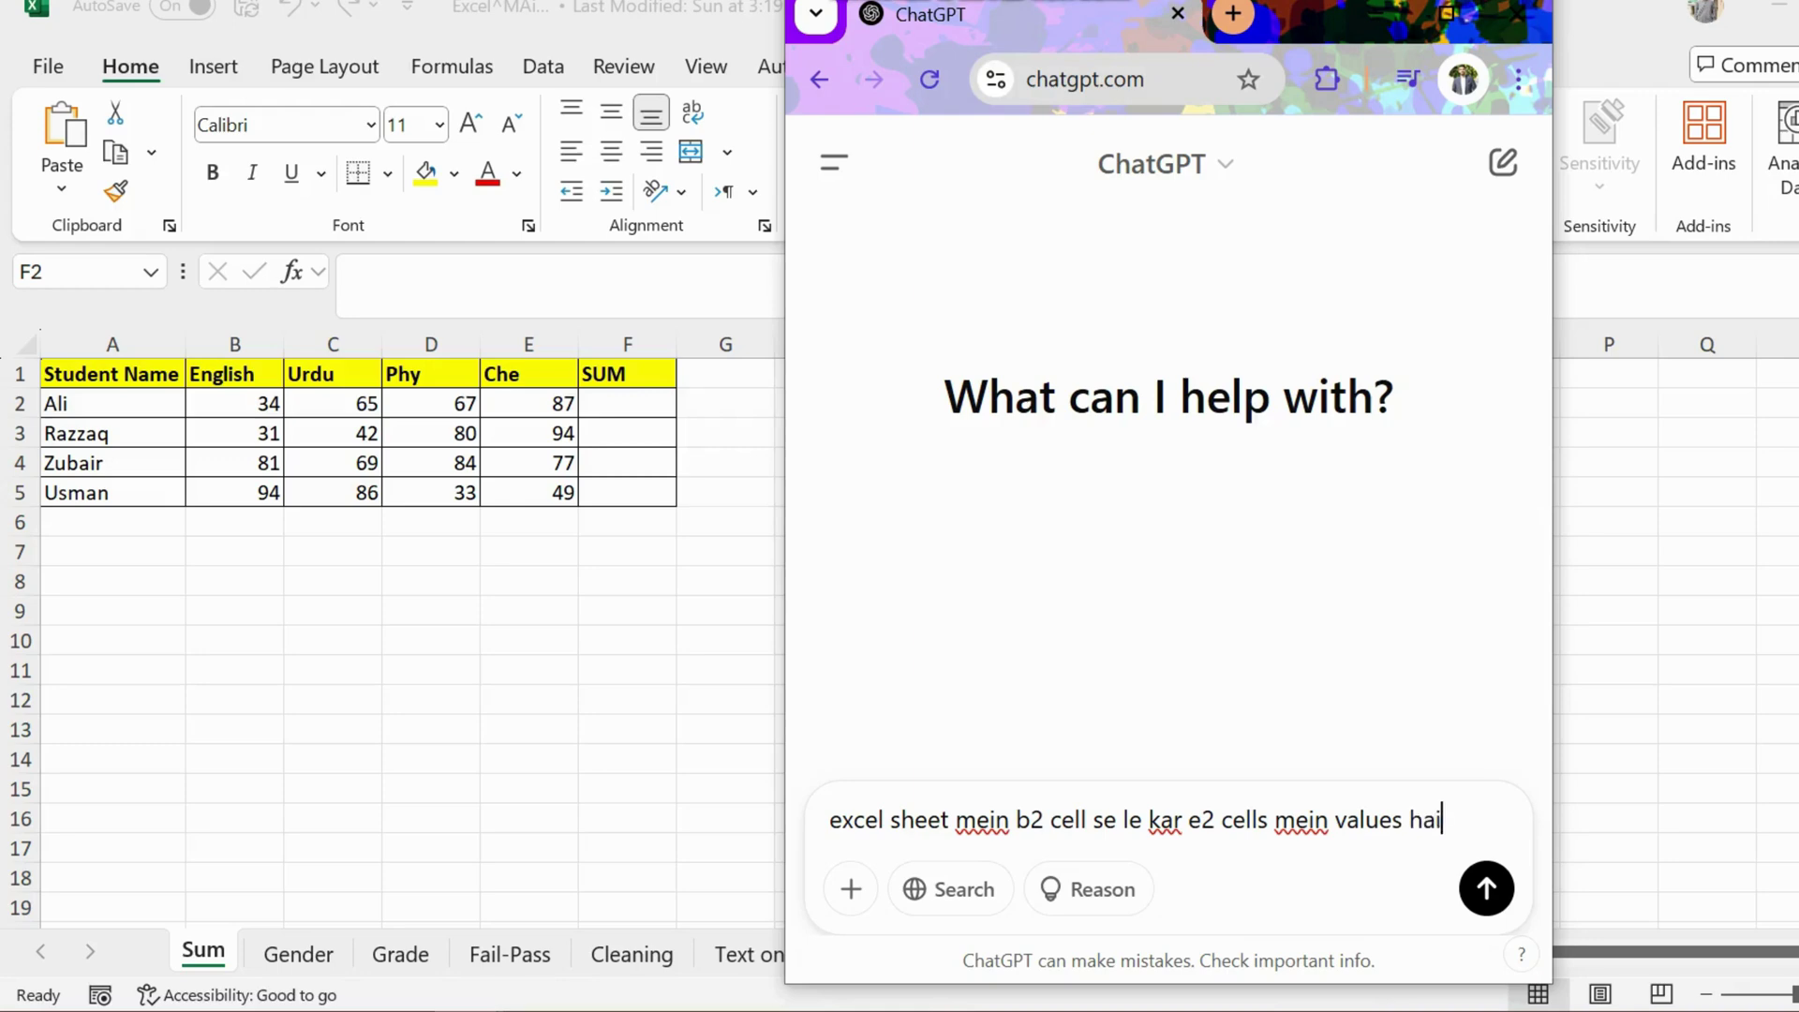
pyautogui.write('n, i')
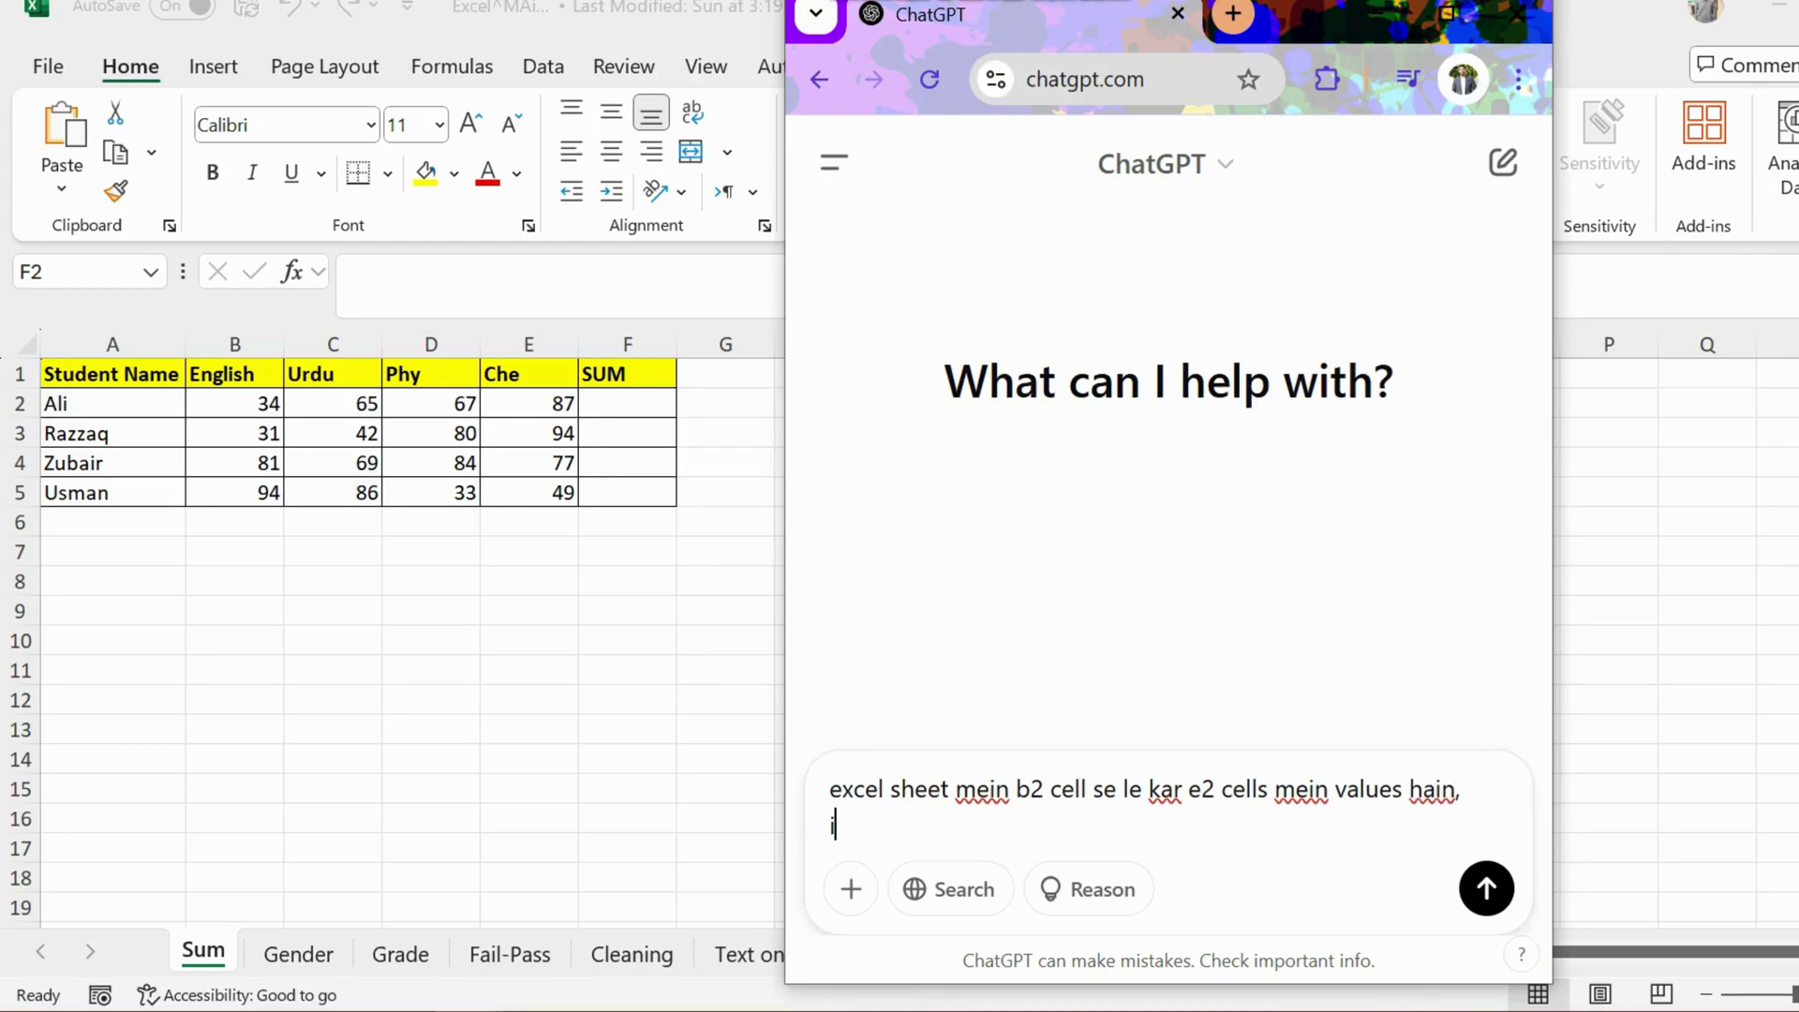
pyautogui.write('nka total krna ha ')
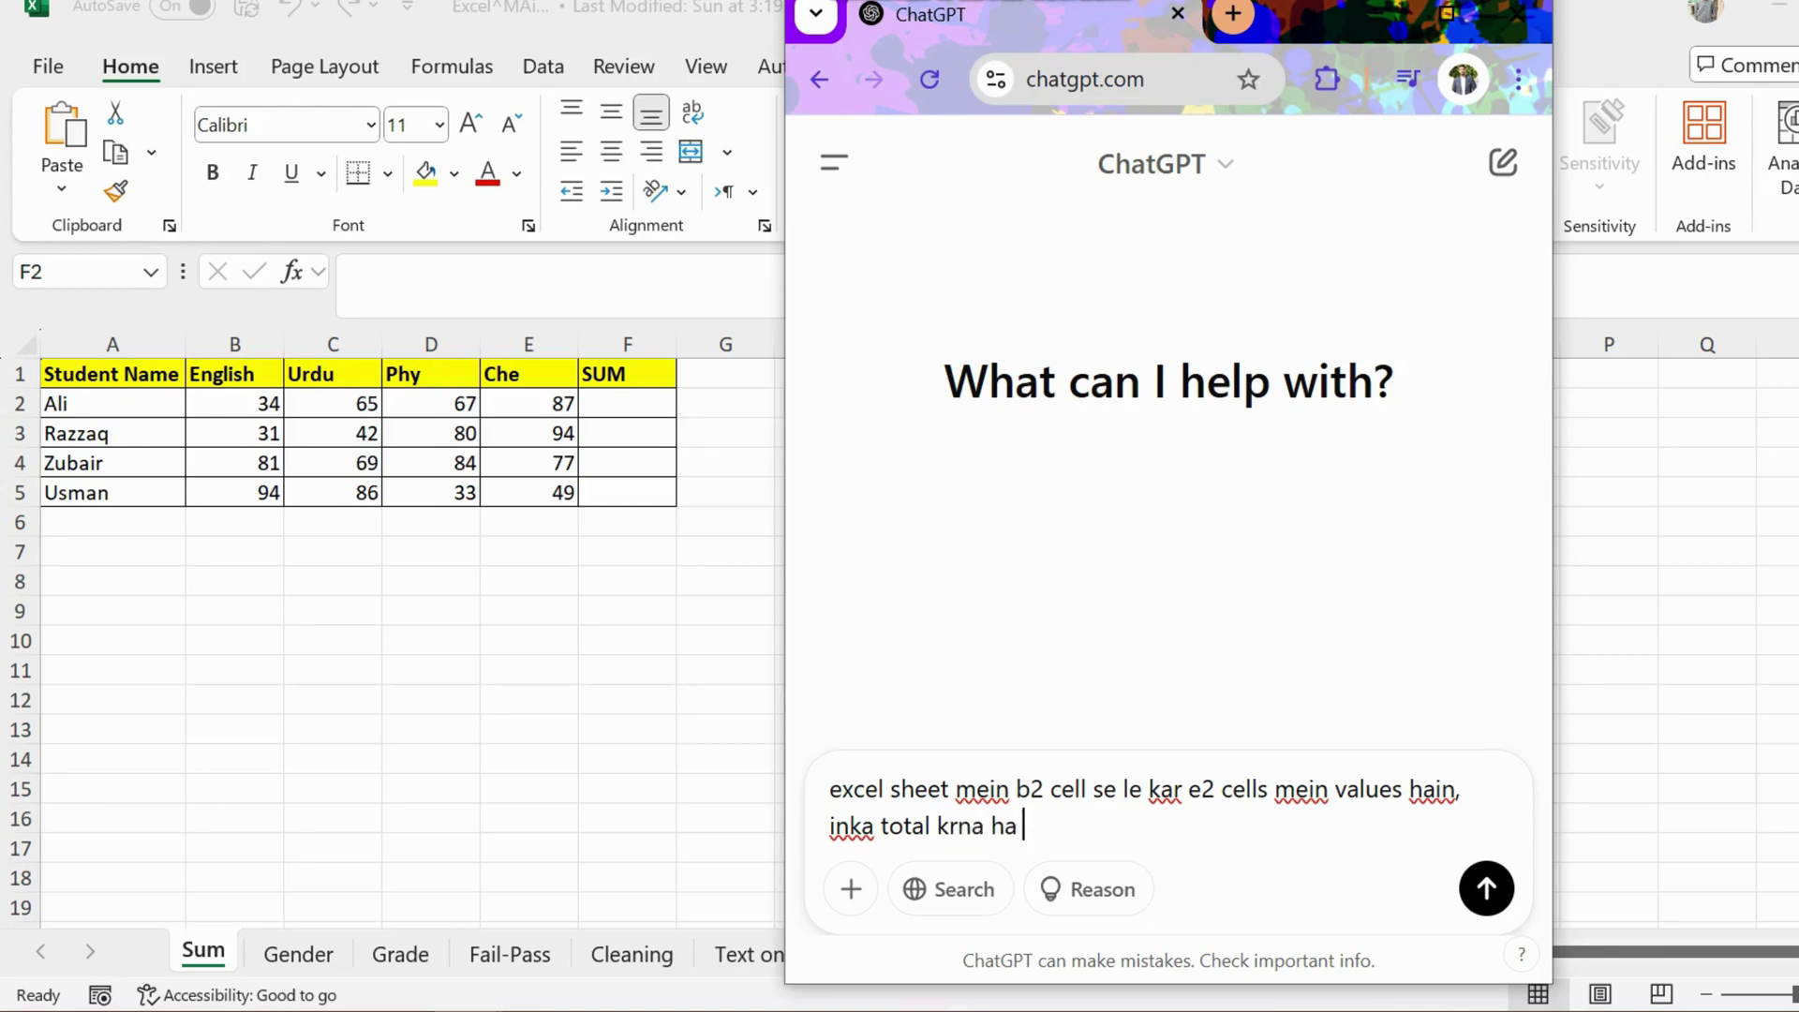
pyautogui.write('formula btao')
pyautogui.hotkey('shift', 'Return')
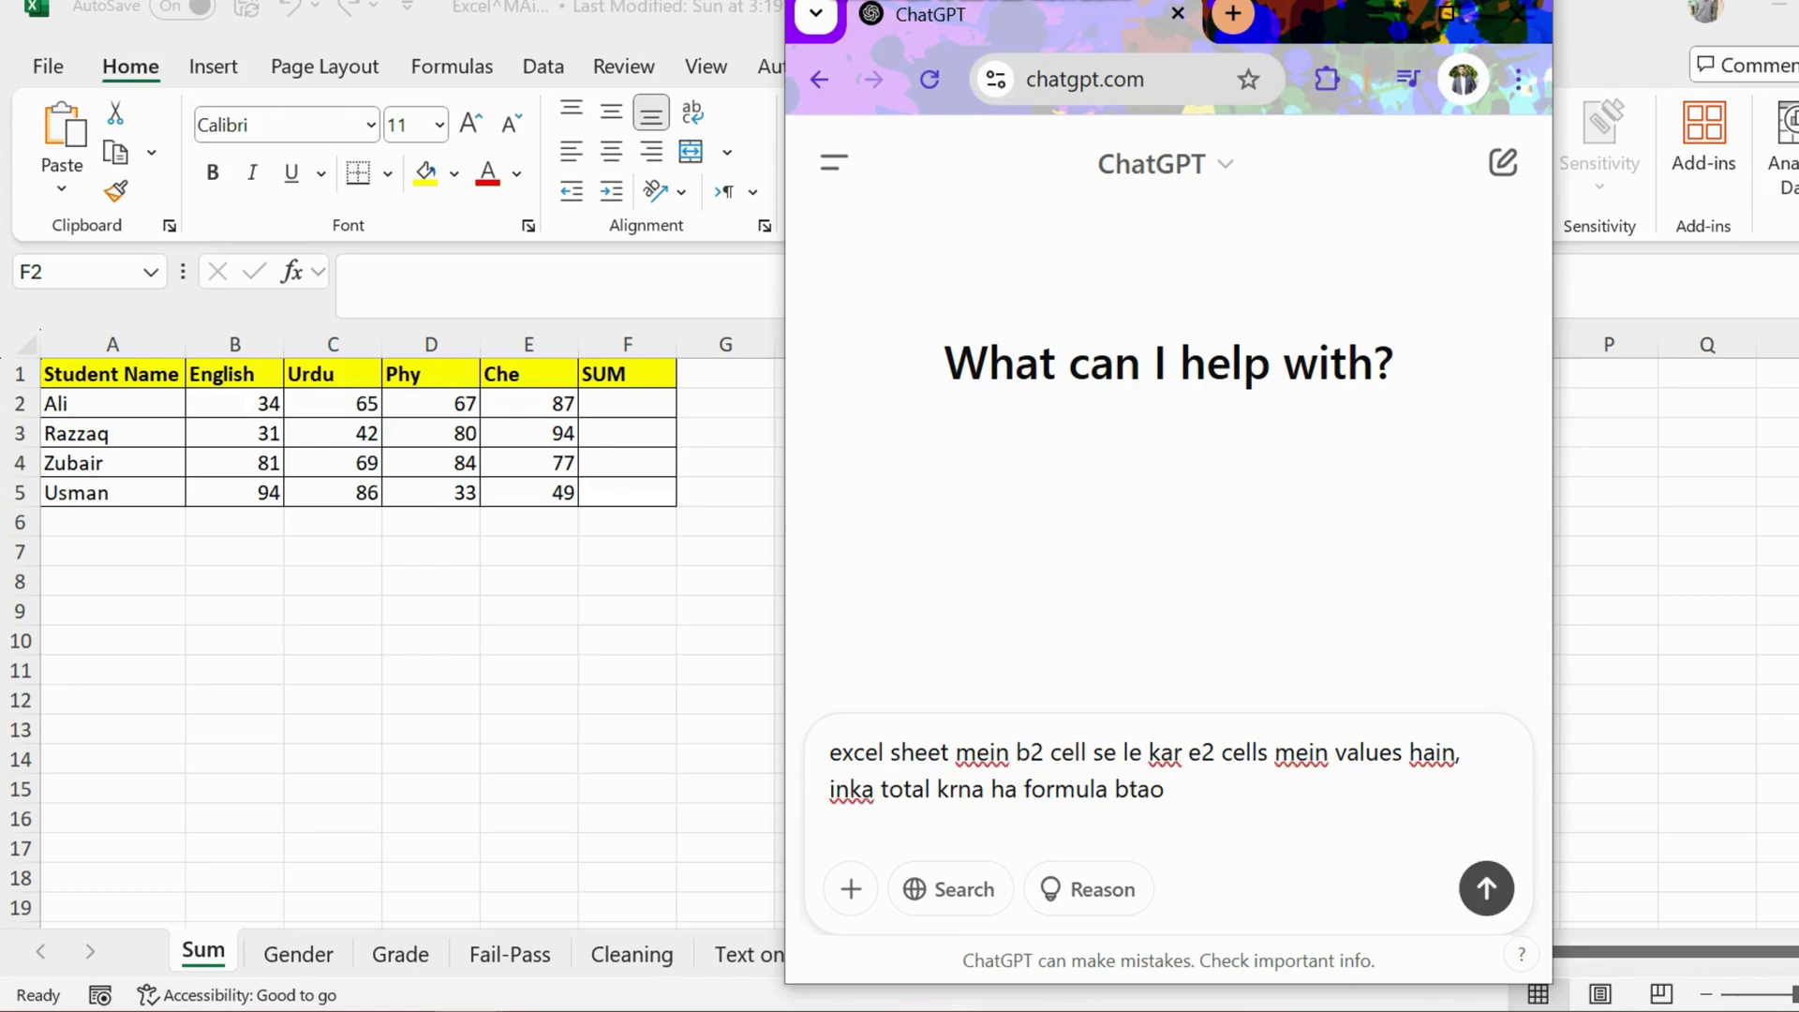
pyautogui.press('Return')
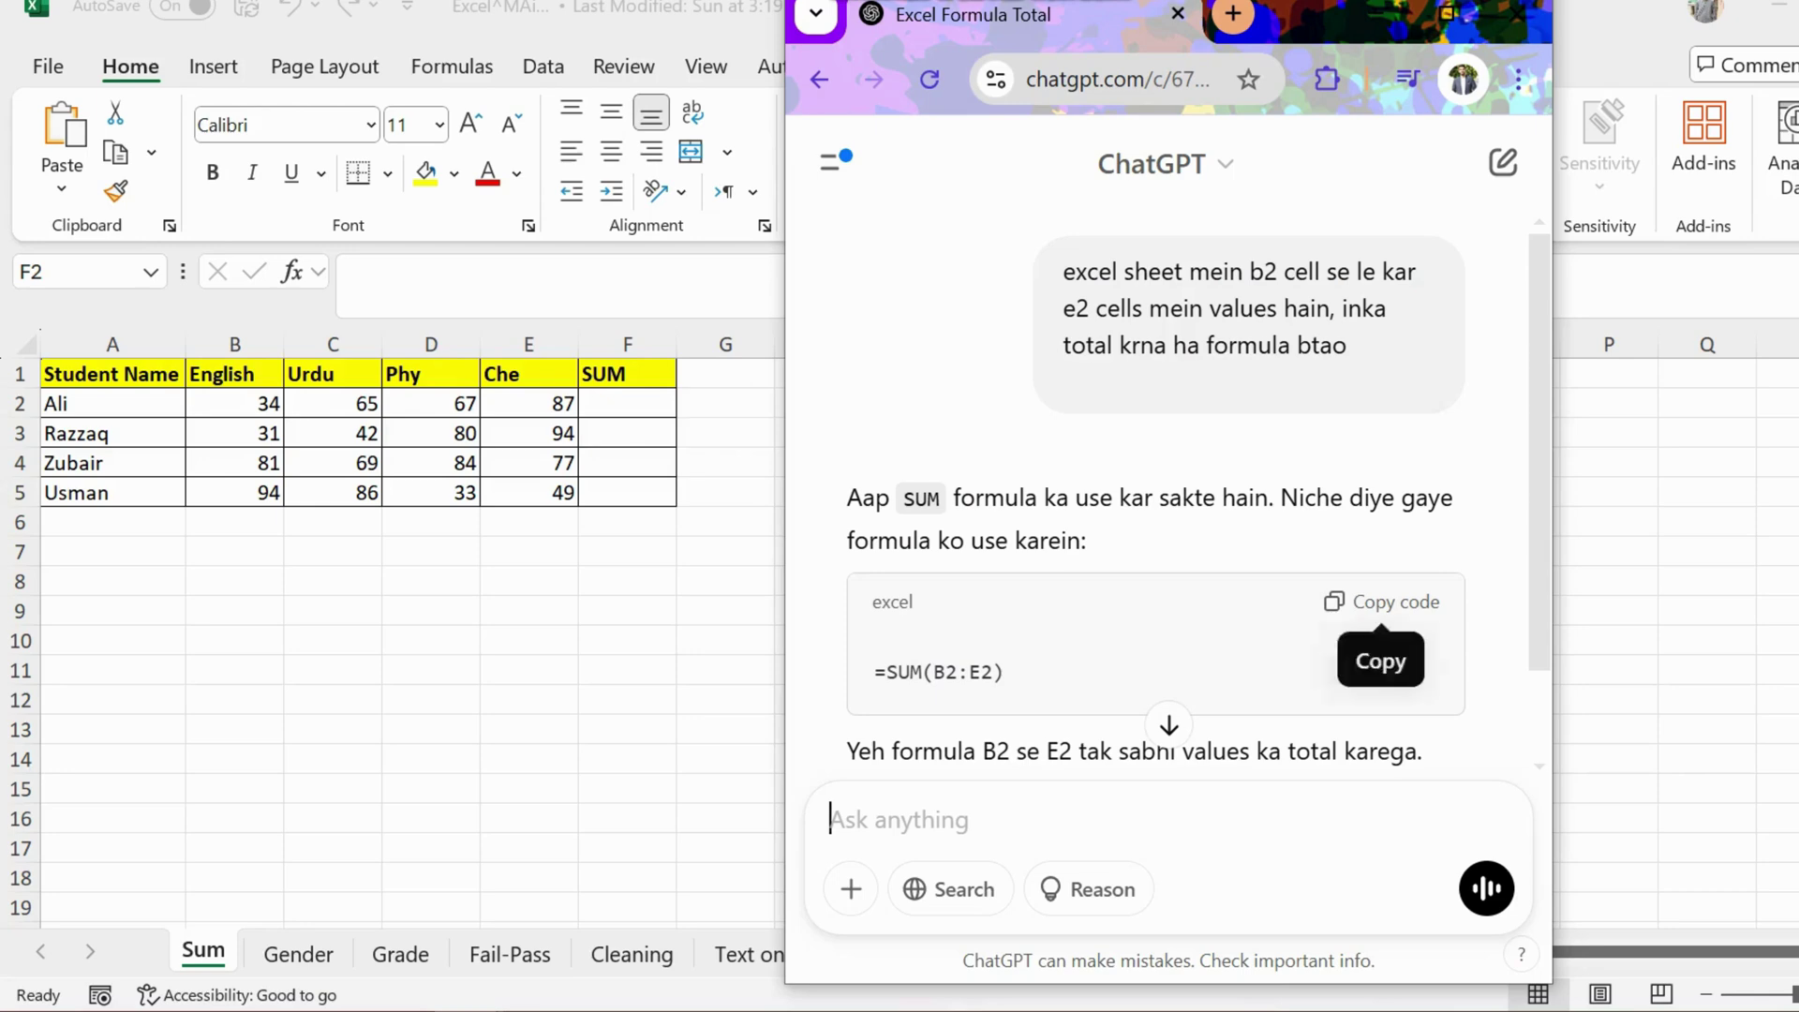
pyautogui.click(1382, 601)
# Step: Paste =SUM(B2:E2) into F2 and check the B2:E2 total in the status bar
pyautogui.hotkey('alt', 'Tab')
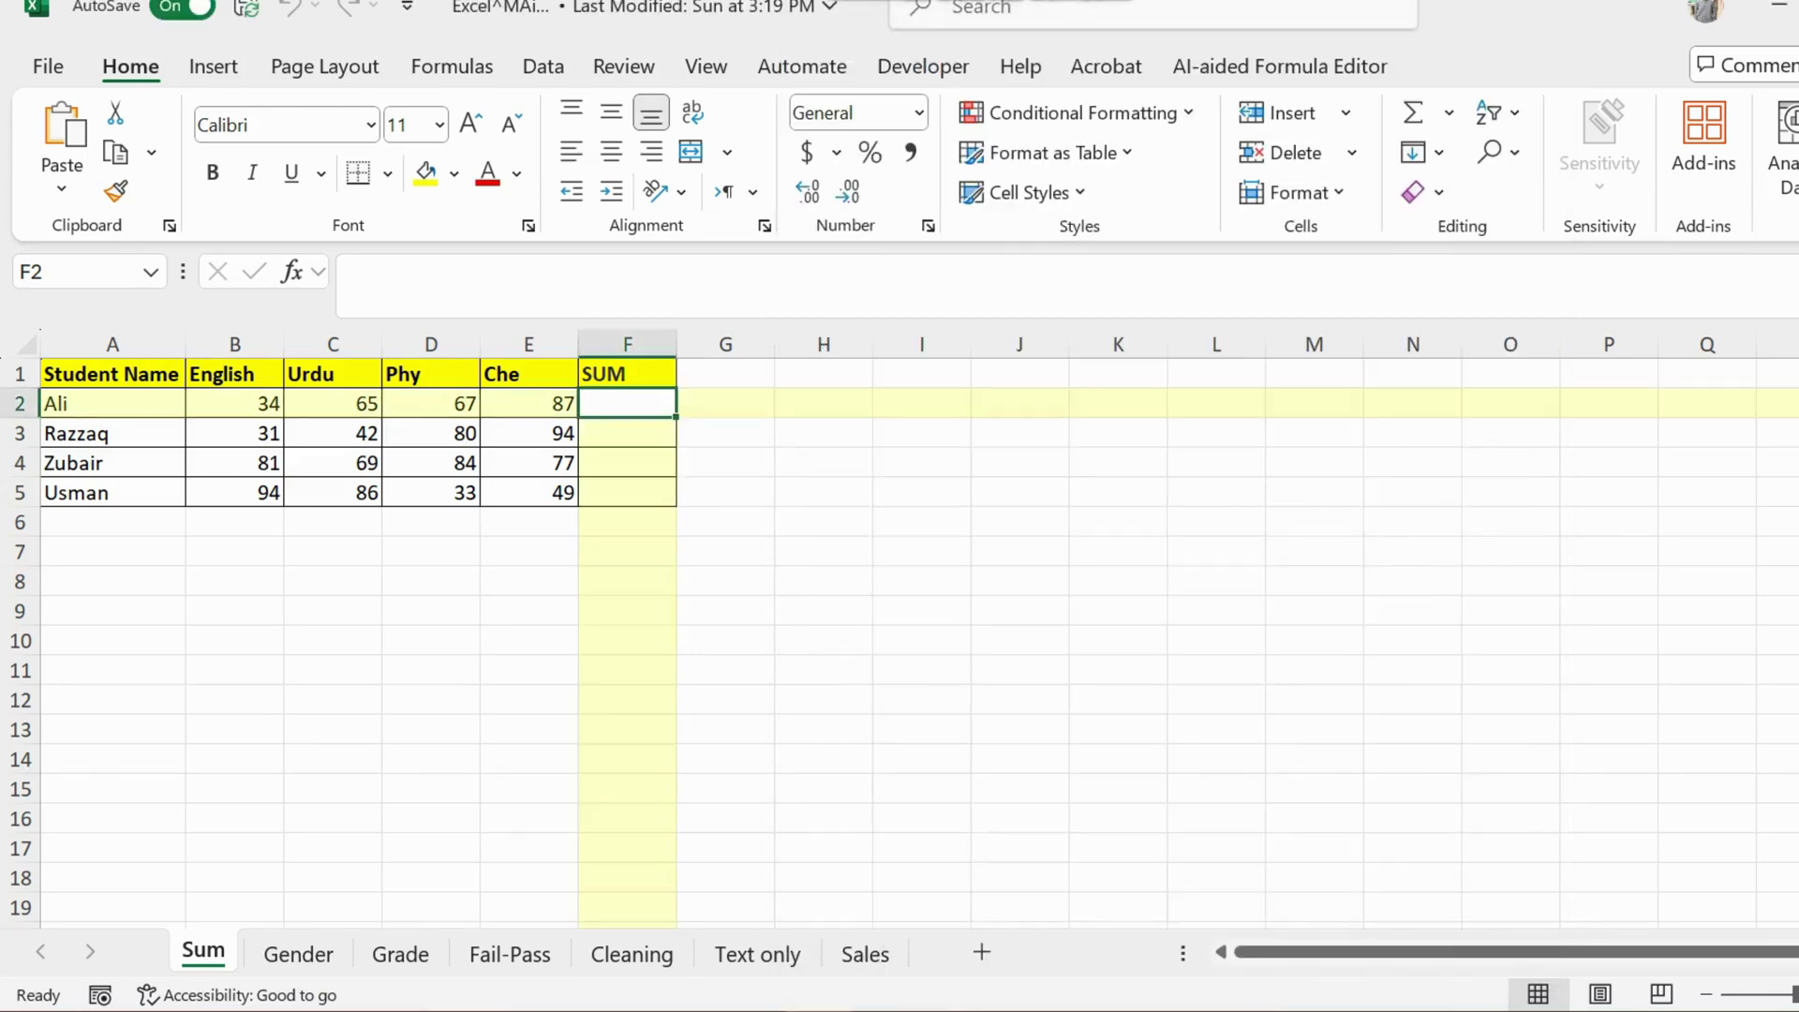
pyautogui.press('F2')
pyautogui.hotkey('ctrl', 'v')
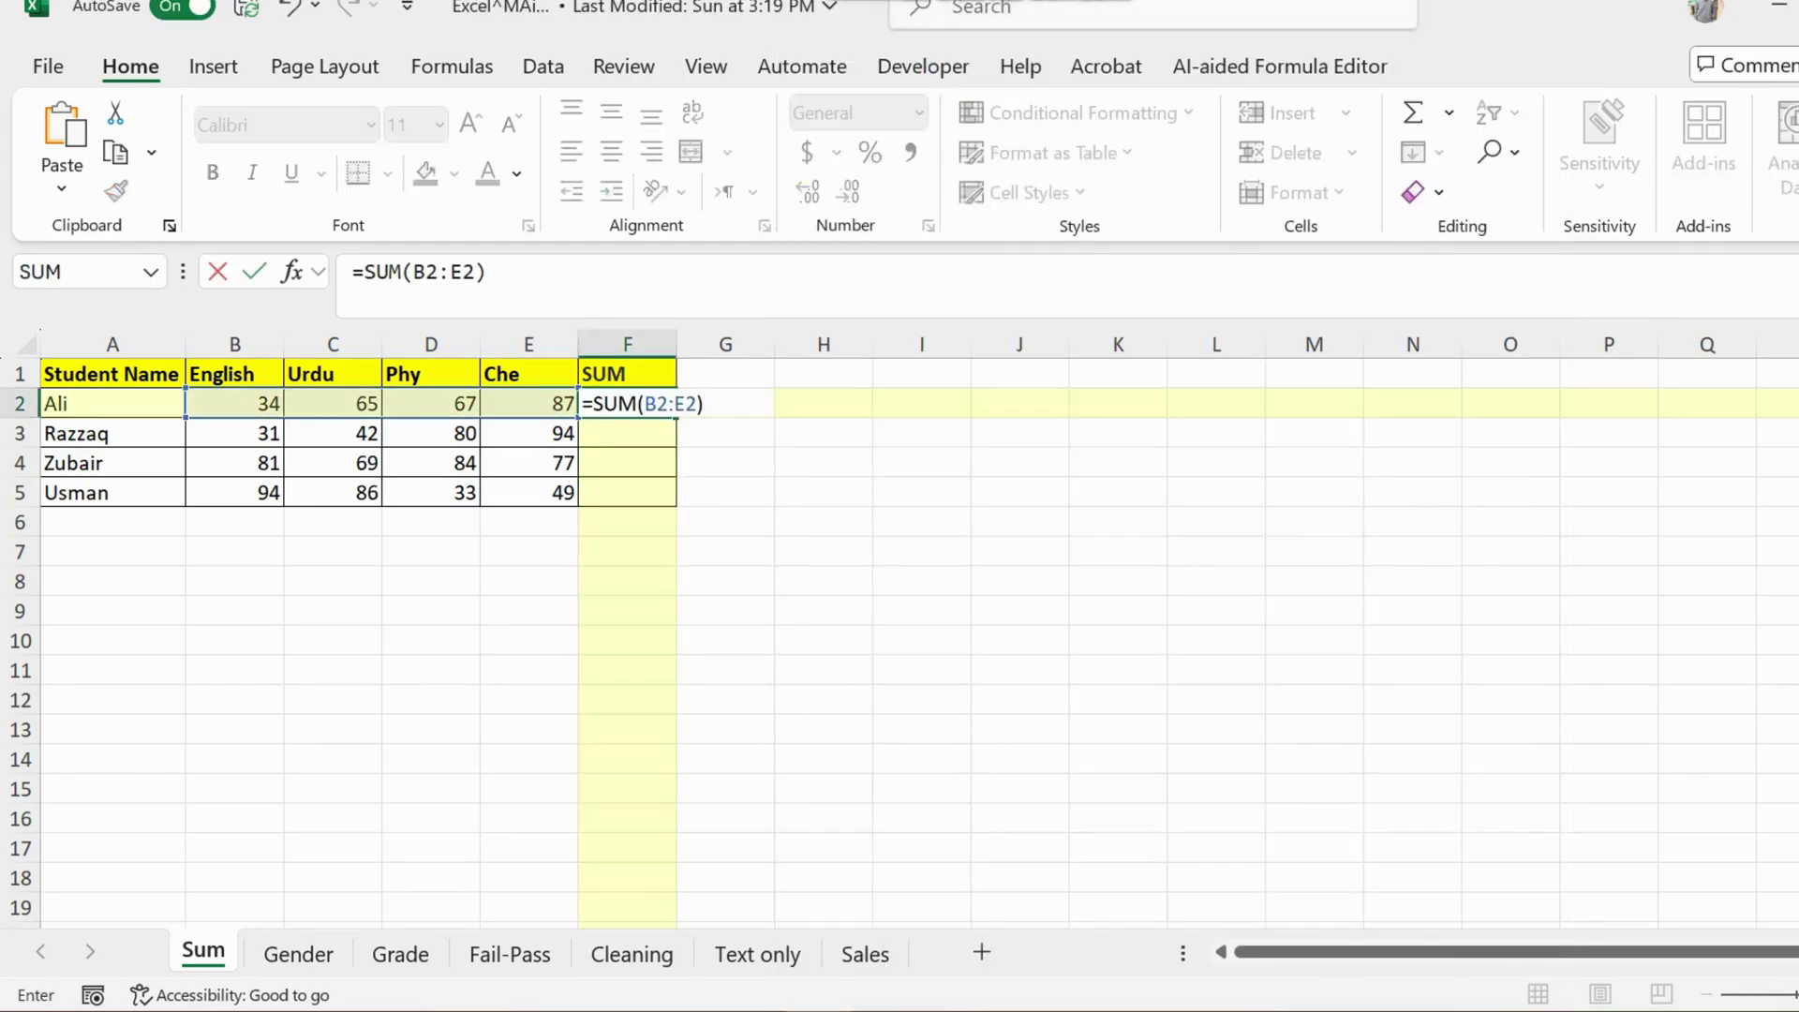
pyautogui.press('Return')
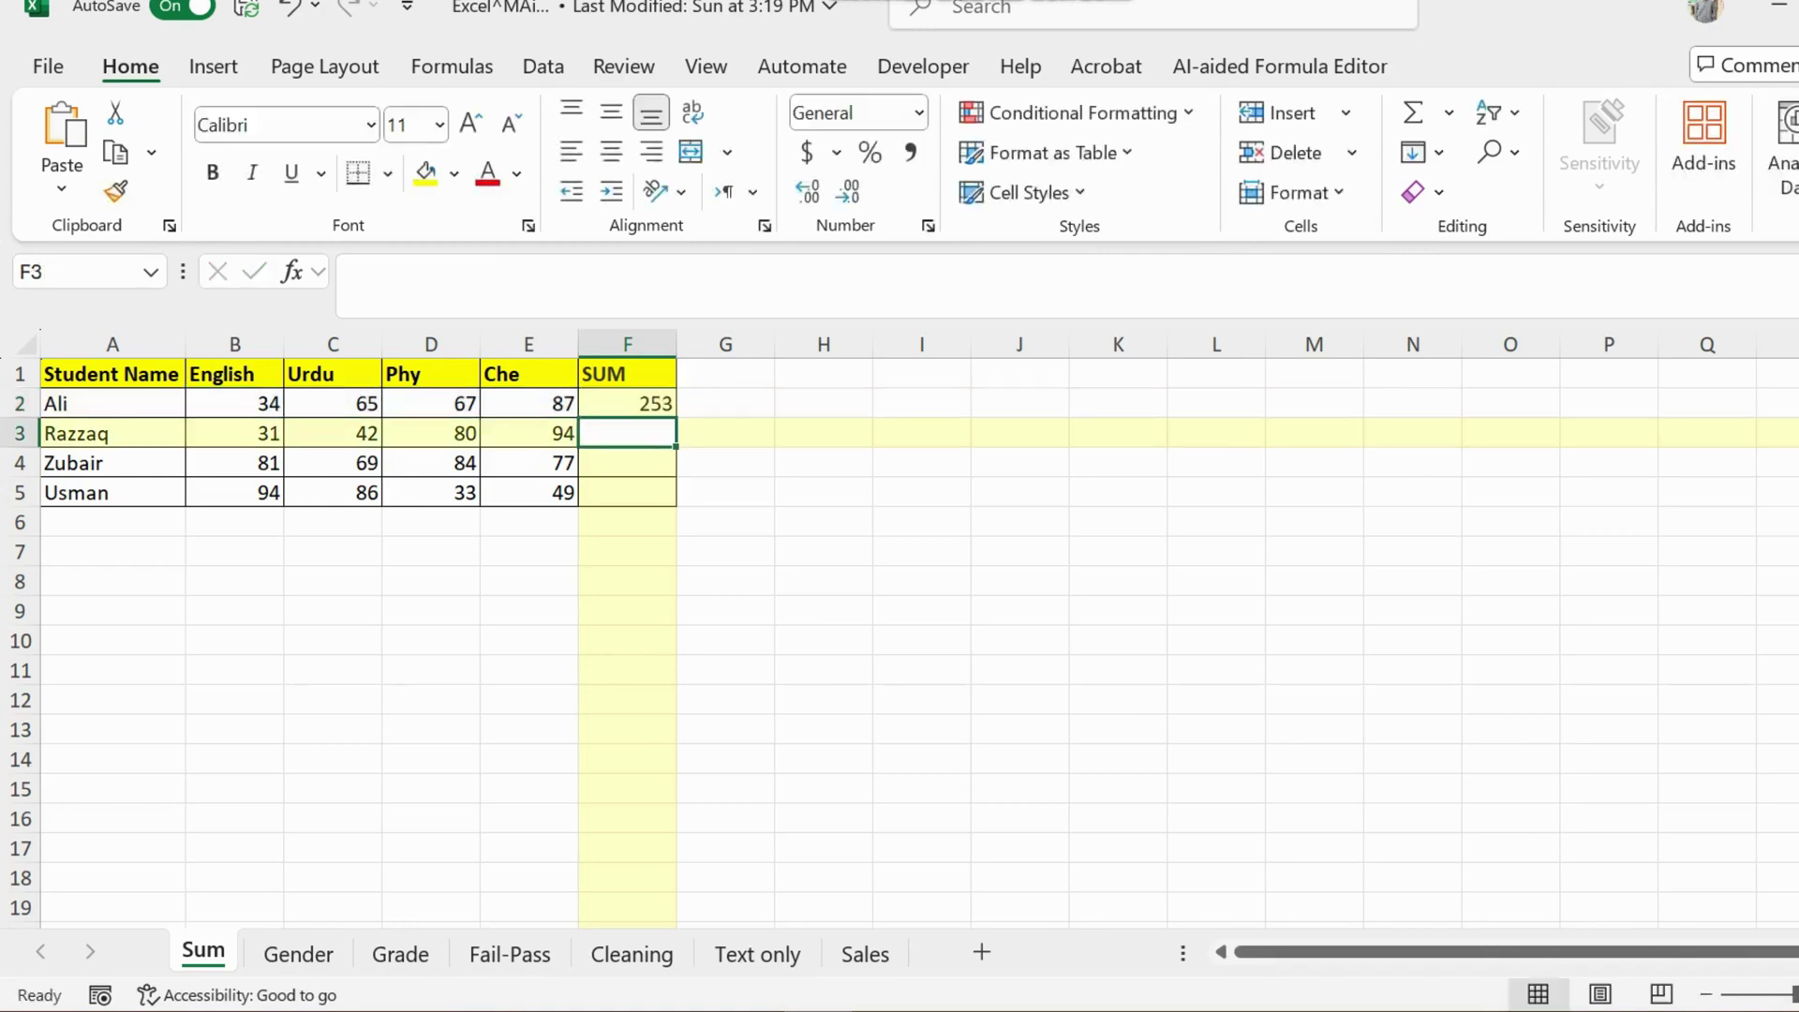
pyautogui.press('Up')
pyautogui.press('Left')
pyautogui.hotkey('shift', 'Left')
pyautogui.hotkey('shift', 'Left')
pyautogui.hotkey('shift', 'Left')
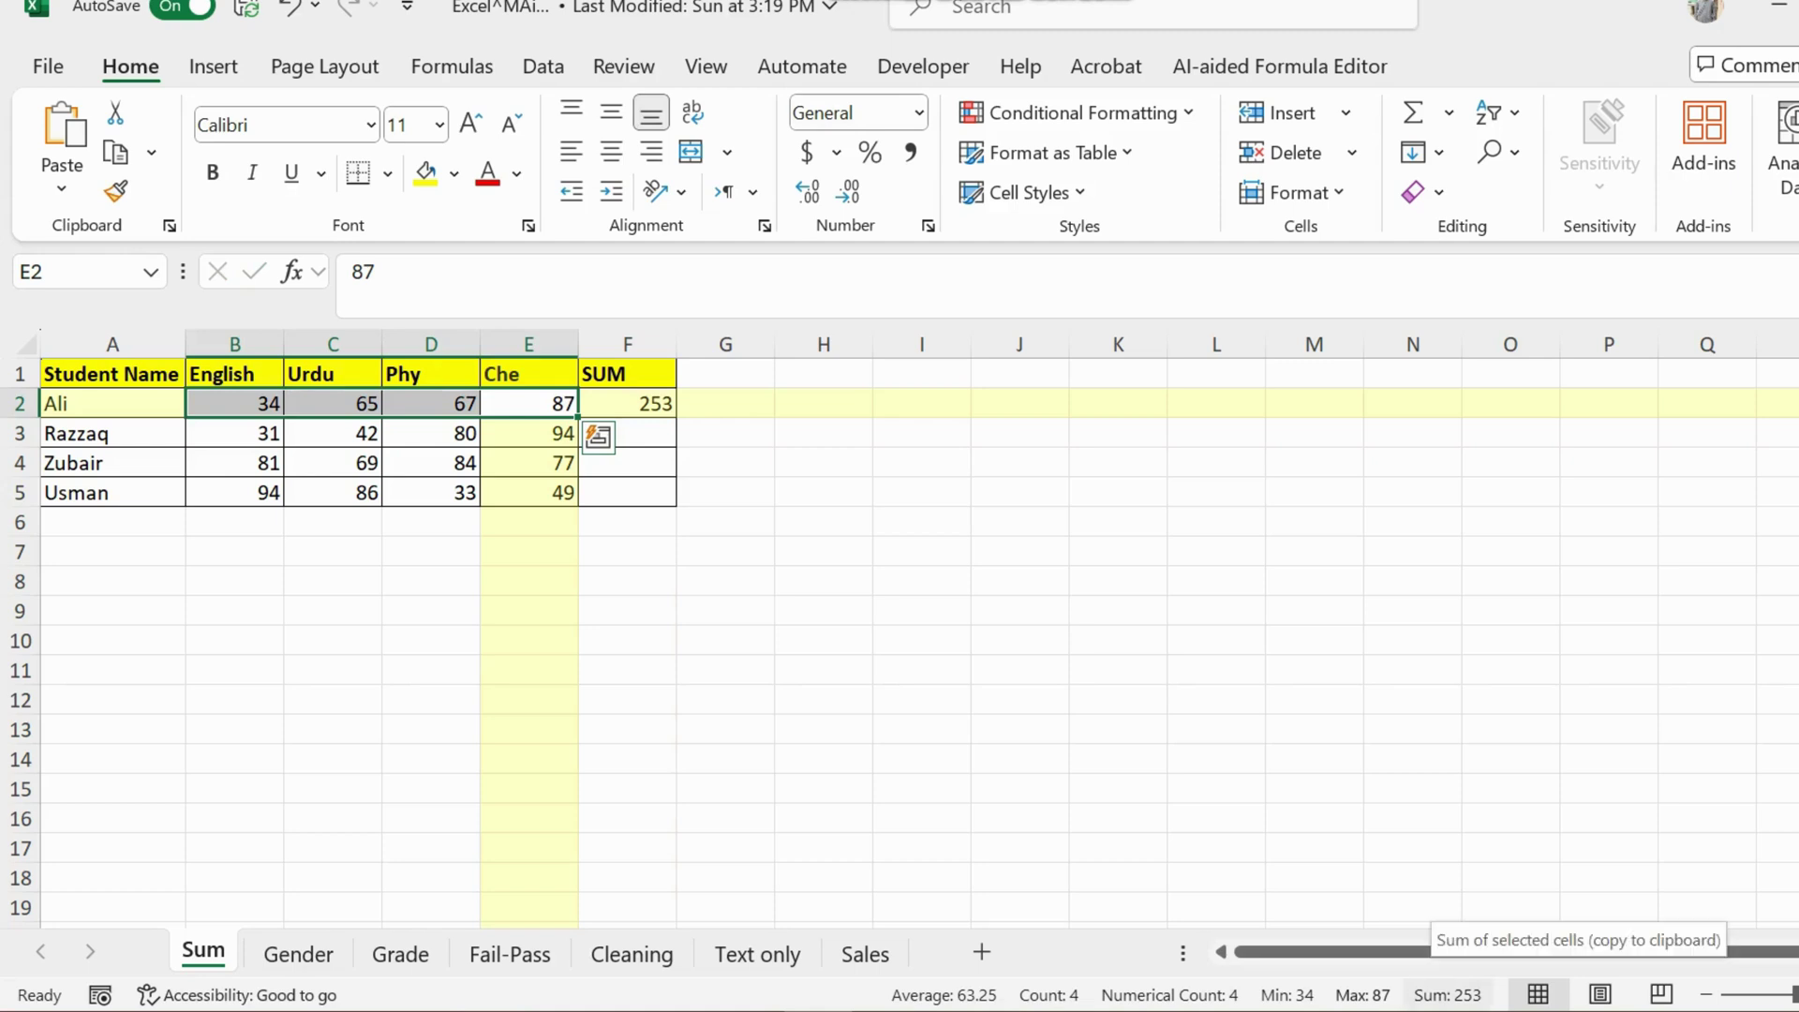
# Step: Fill the total formula down to F5, giving 253, 247, 311 and 262
pyautogui.click(627, 404)
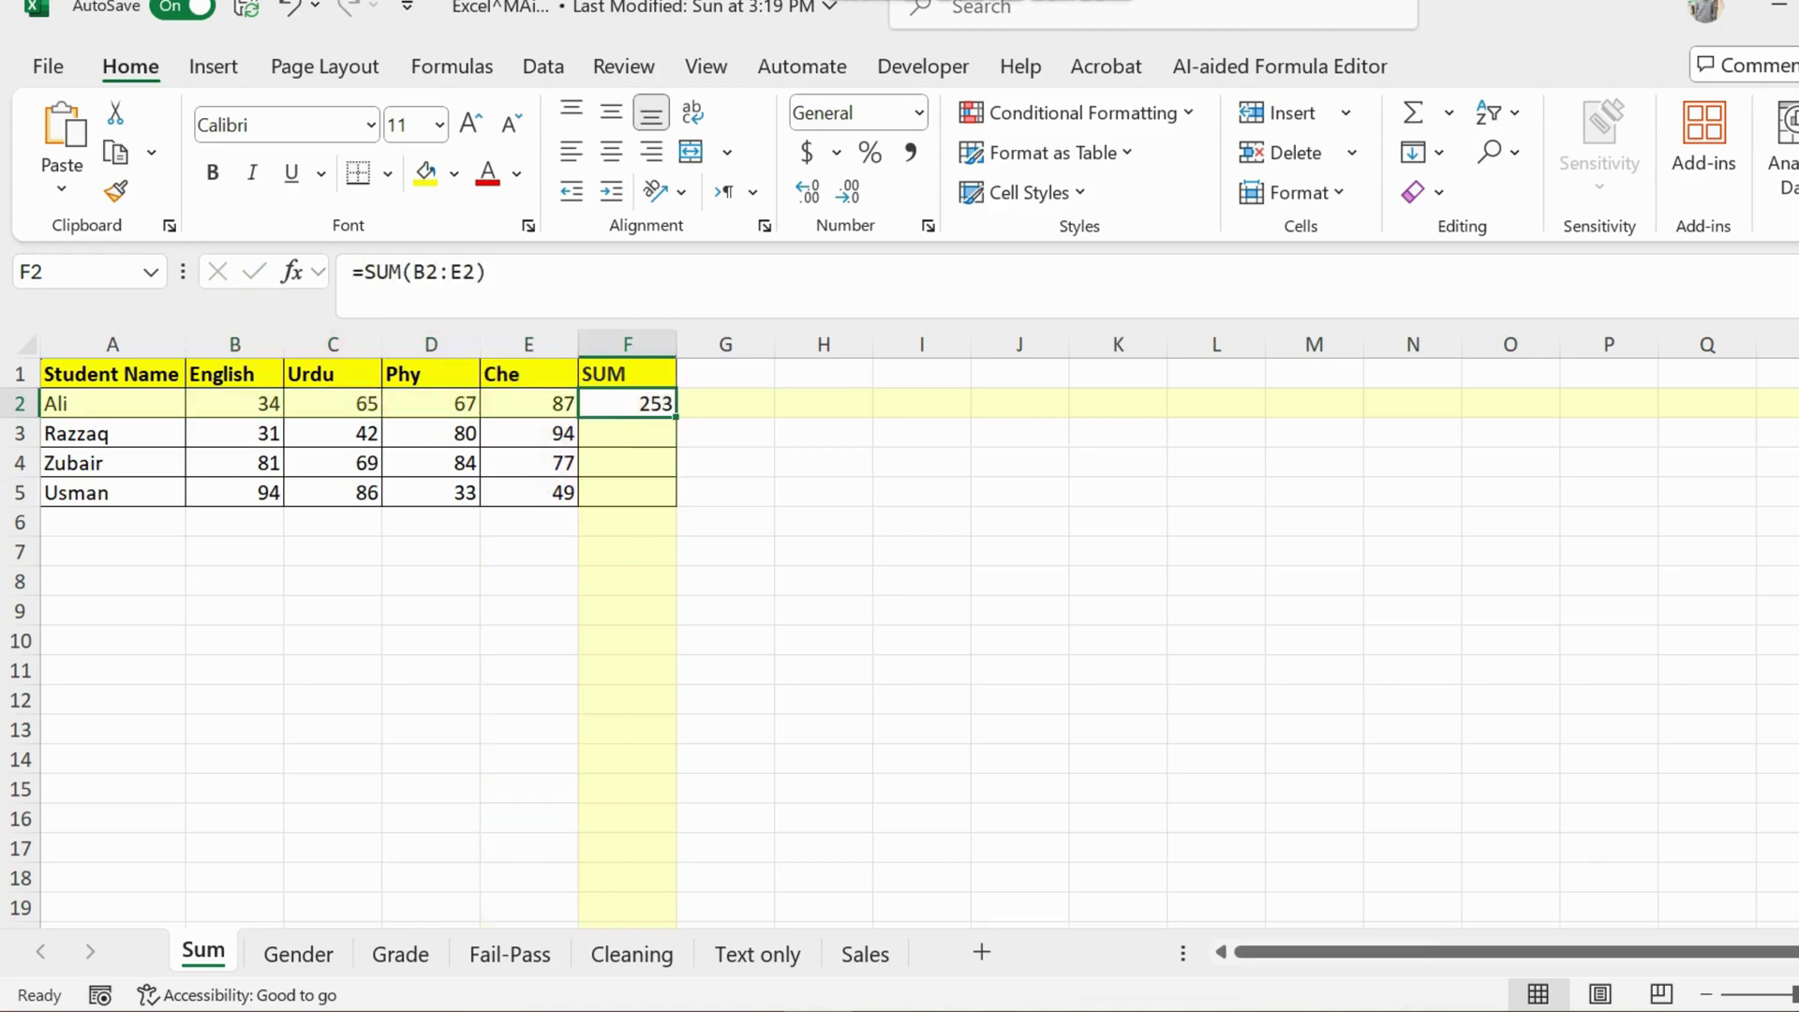
pyautogui.moveTo(675, 418); pyautogui.dragTo(674, 507)
pyautogui.click(726, 463)
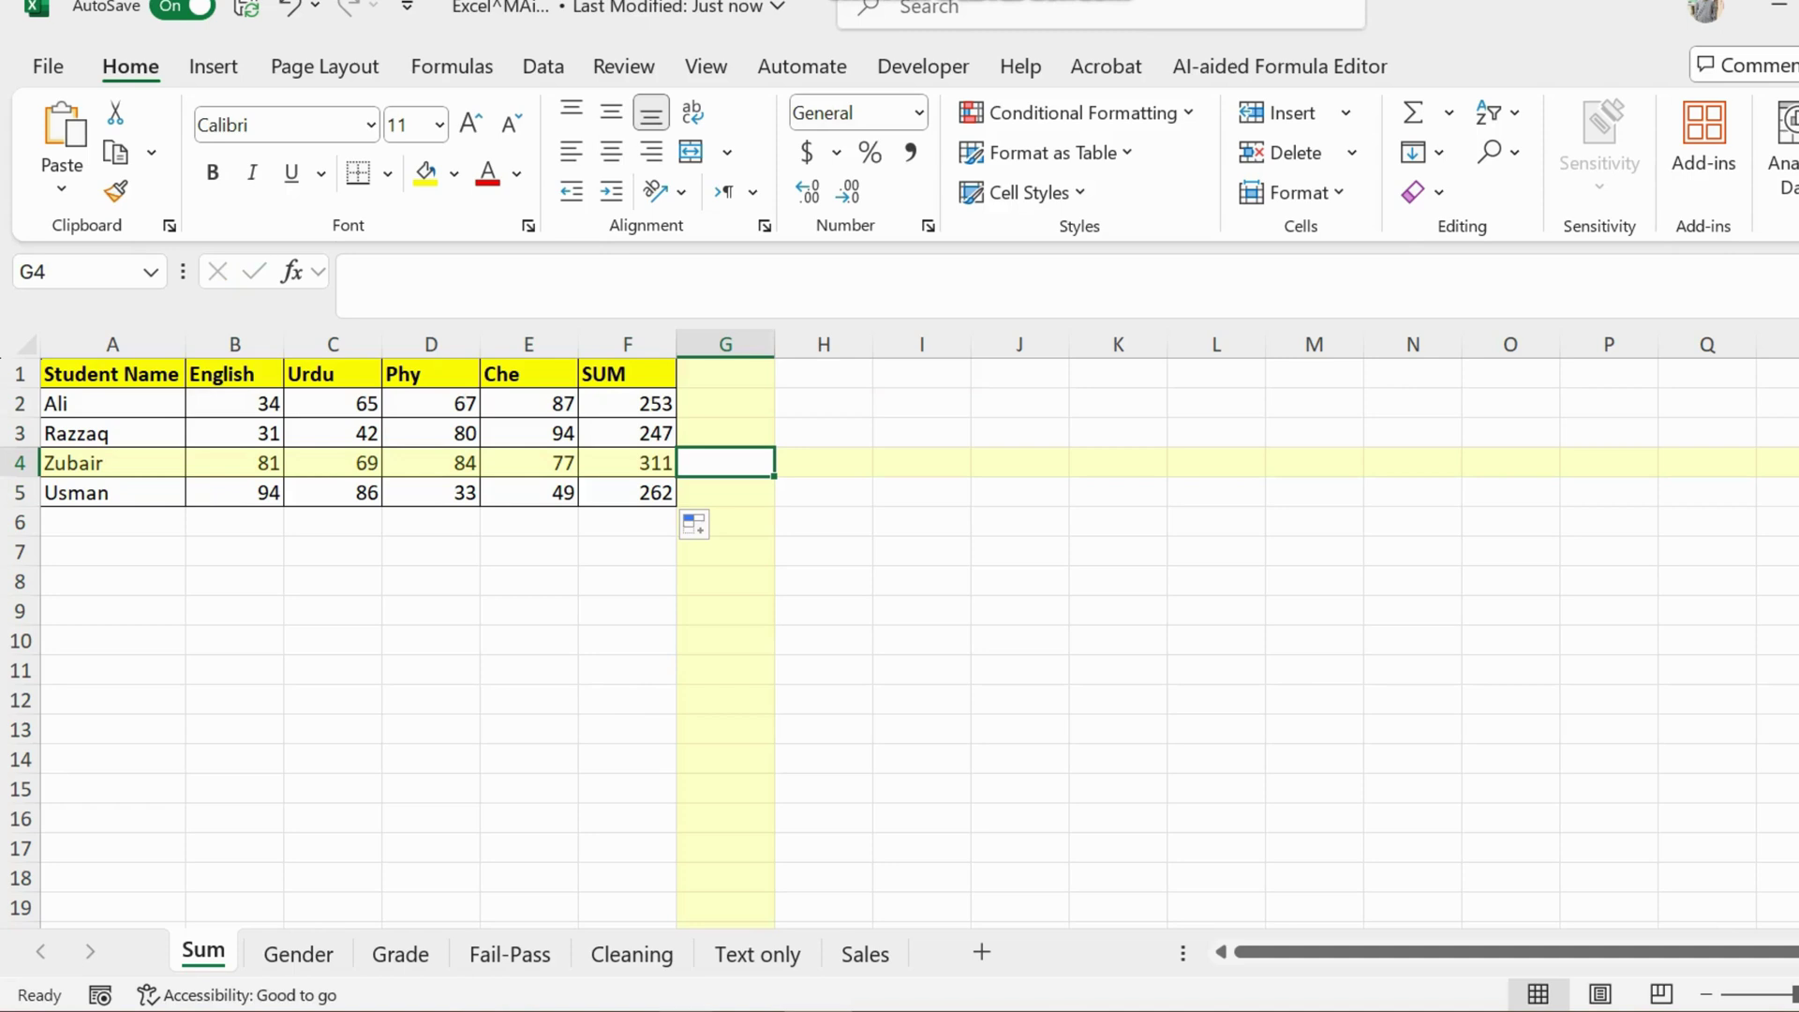
# Step: Bring up ChatGPT, then select cell C3 under Student Name on the Gender sheet
pyautogui.click(462, 1010)
pyautogui.click(803, 904)
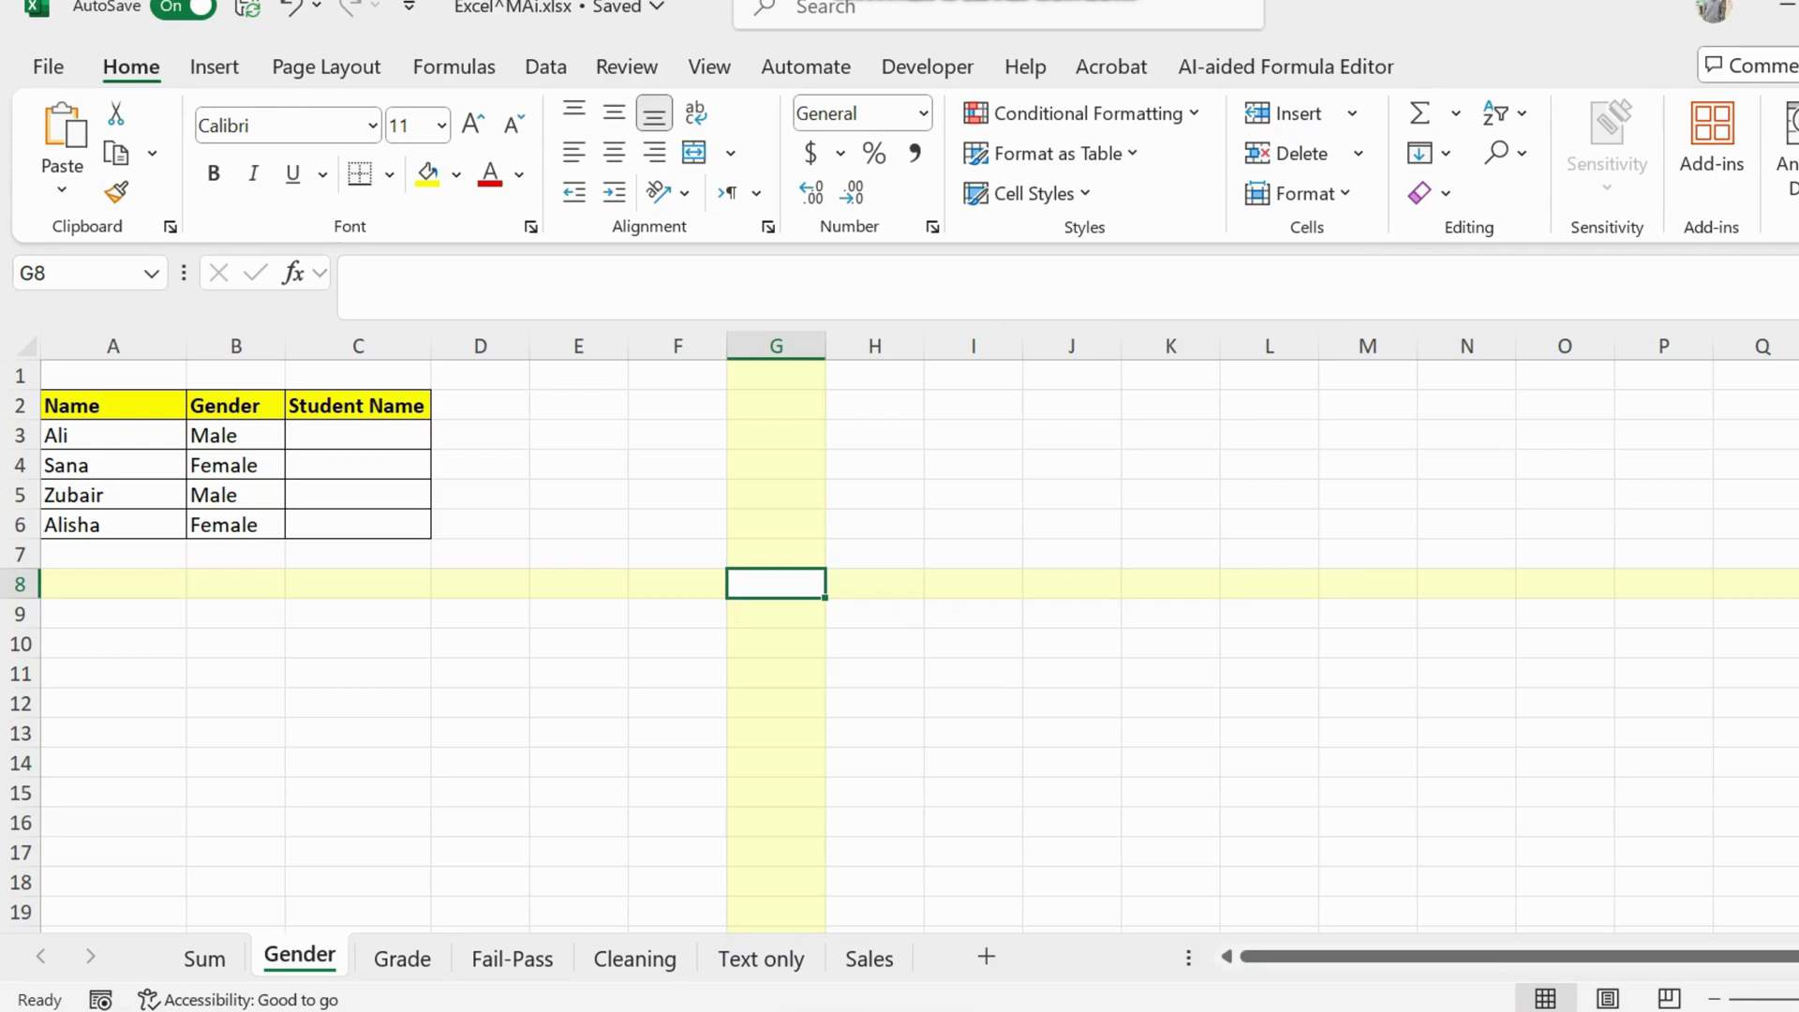
pyautogui.click(358, 435)
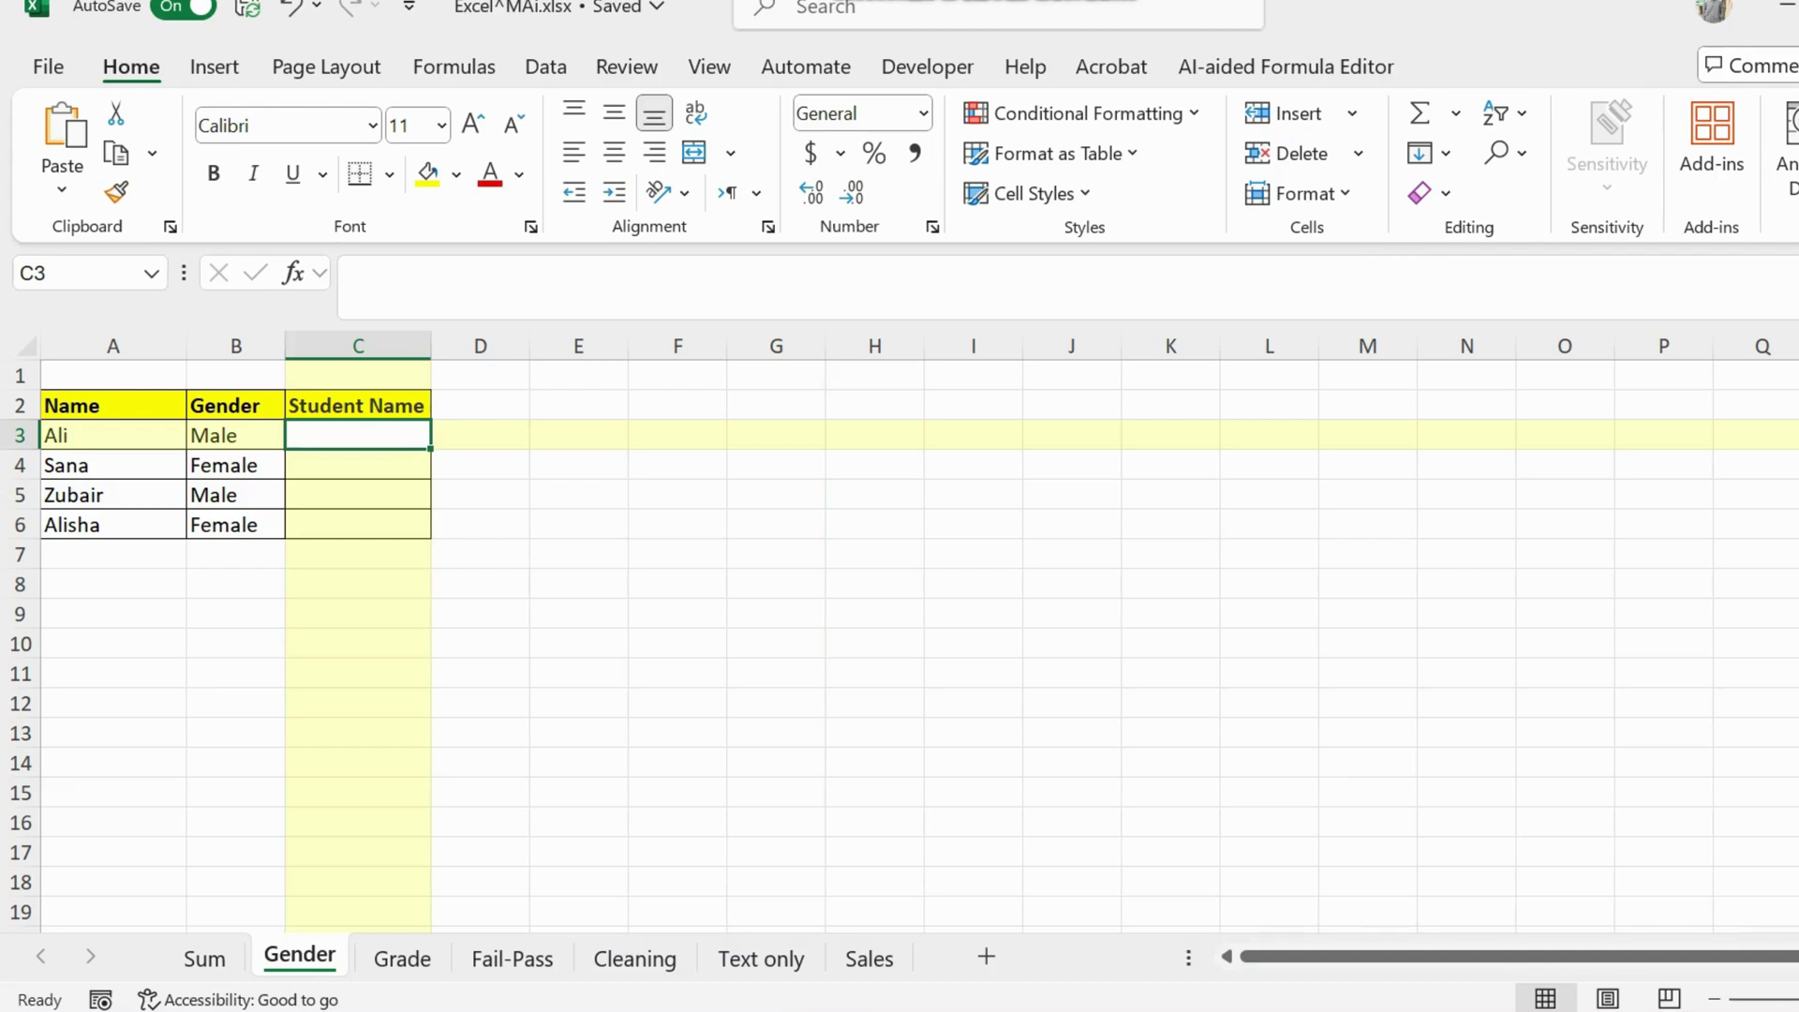
# Step: Ask ChatGPT to prefix A3's name with Mr. or Miss. based on B3's gender, and copy the IF formula
pyautogui.click(472, 1011)
pyautogui.click(801, 914)
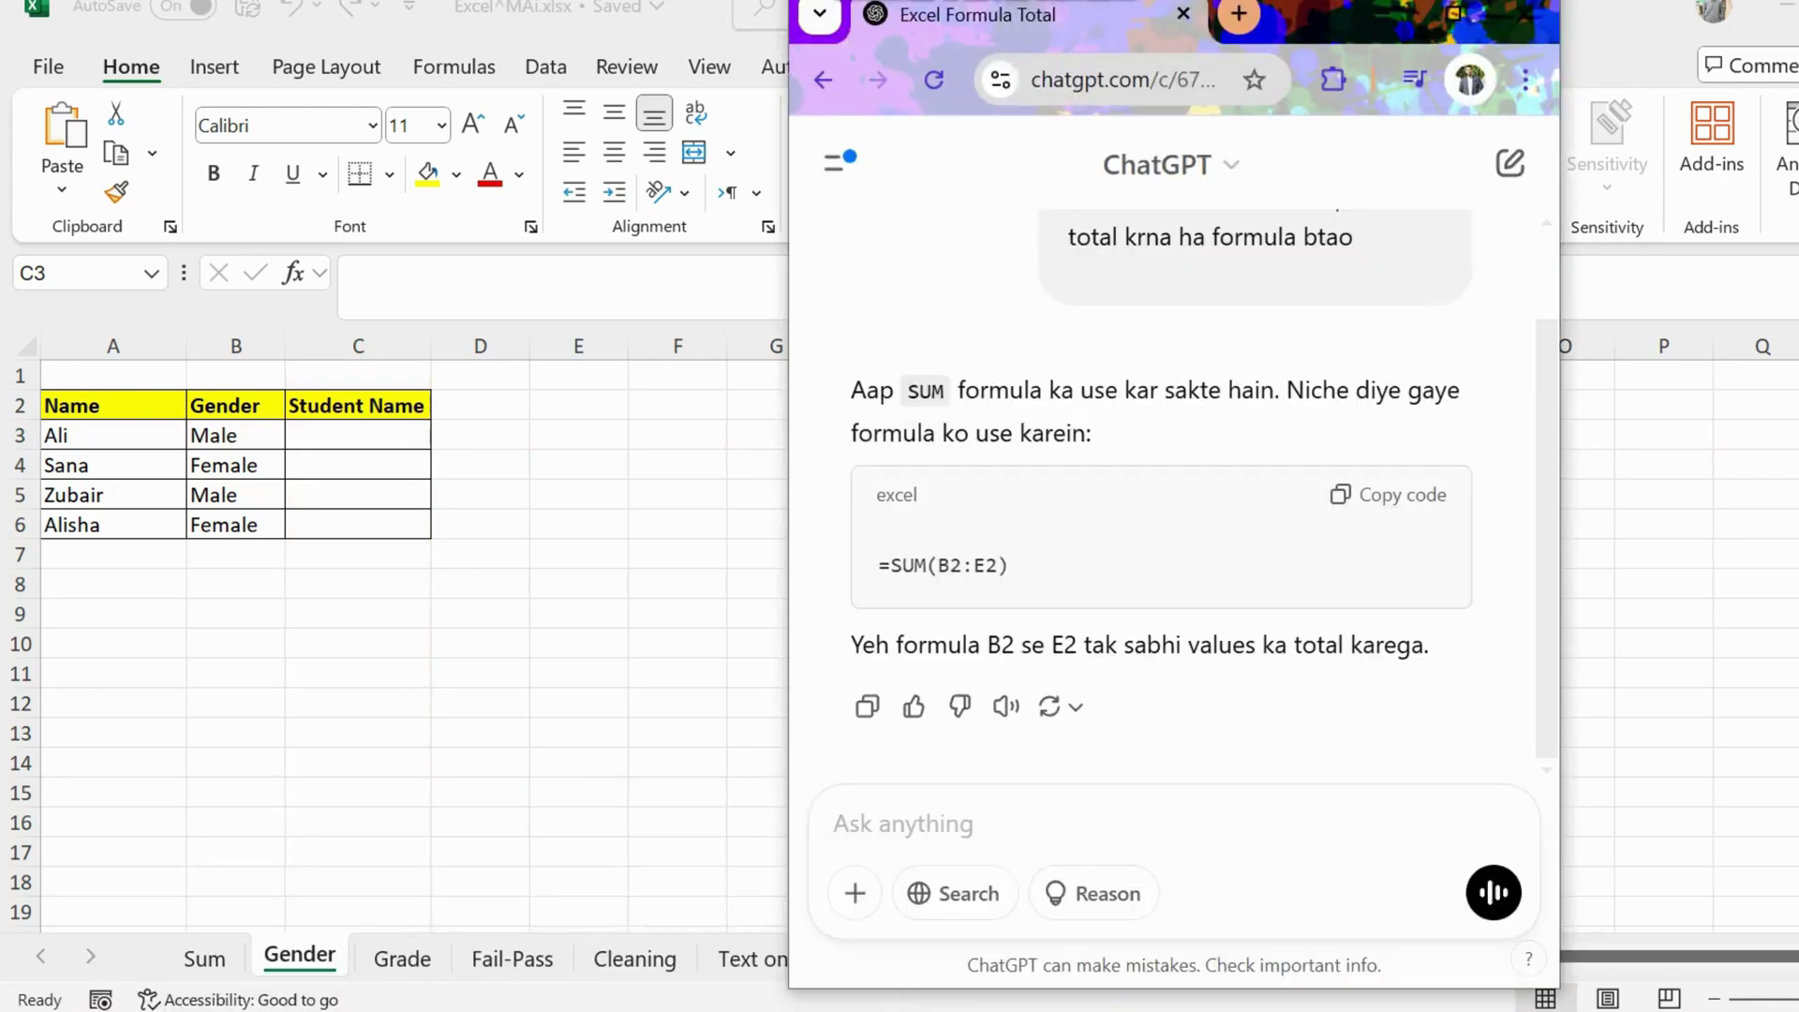
pyautogui.write('e')
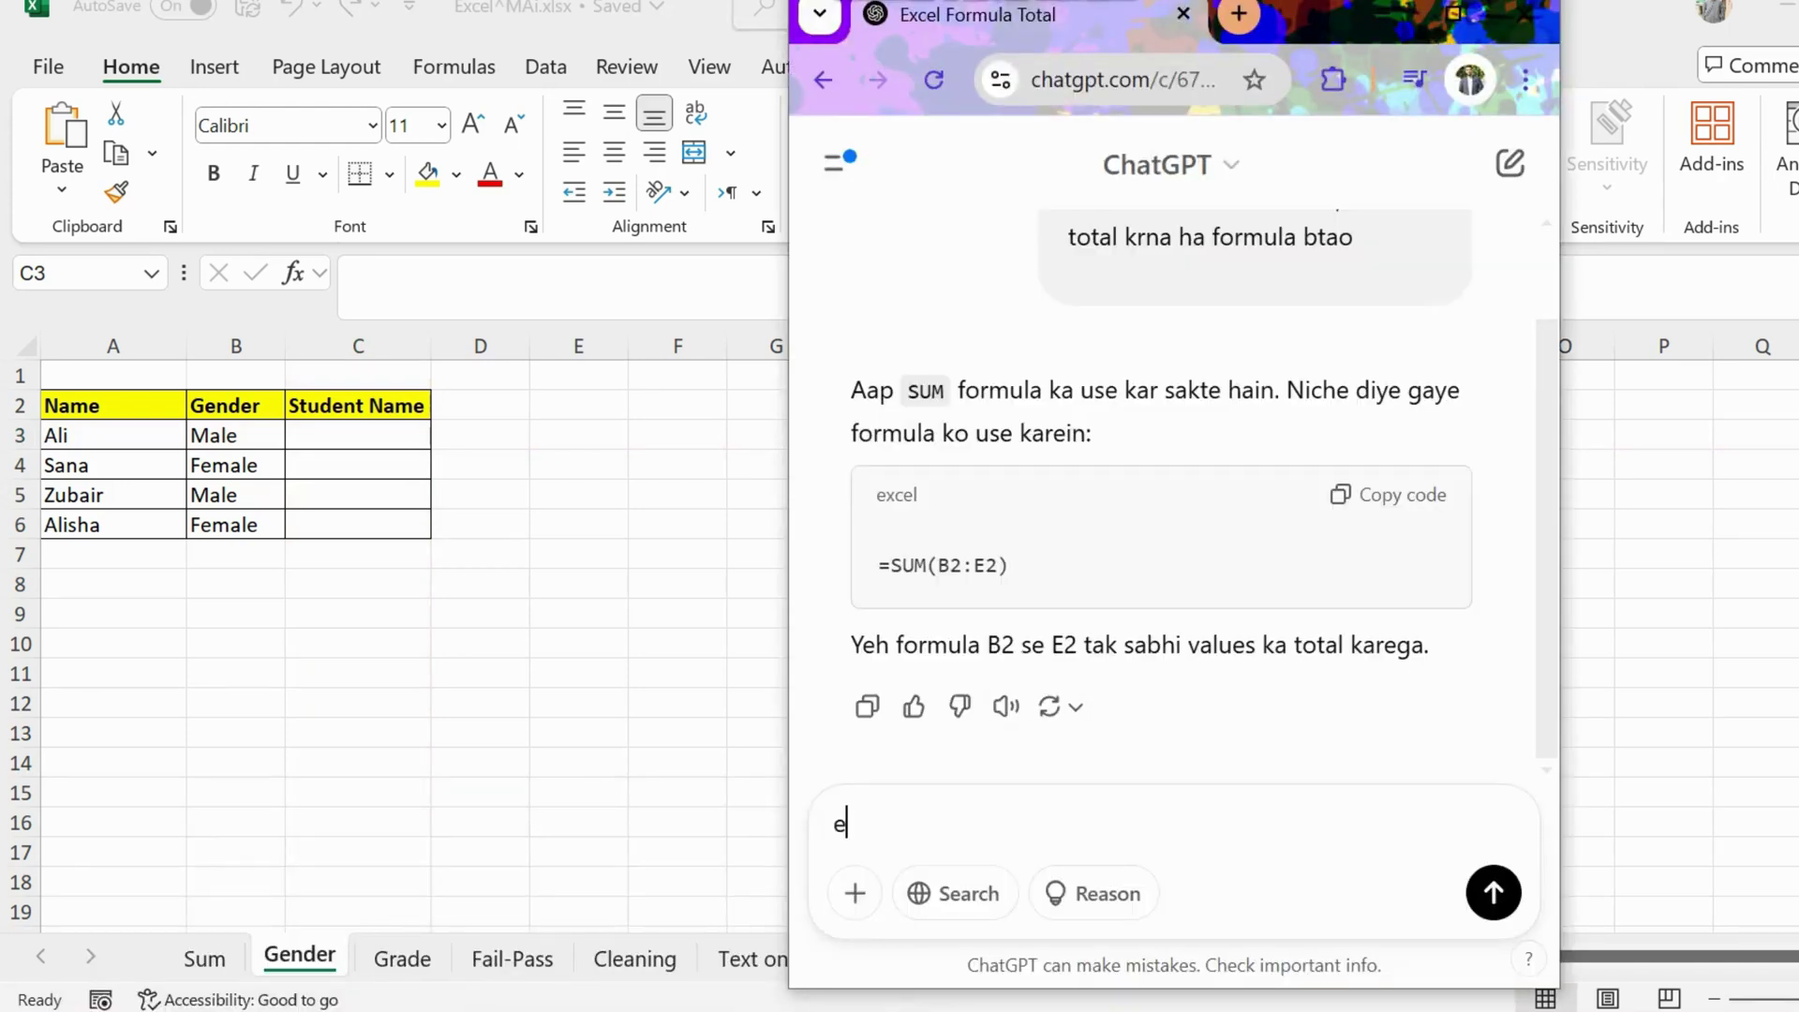
pyautogui.write('xcel sheet mei')
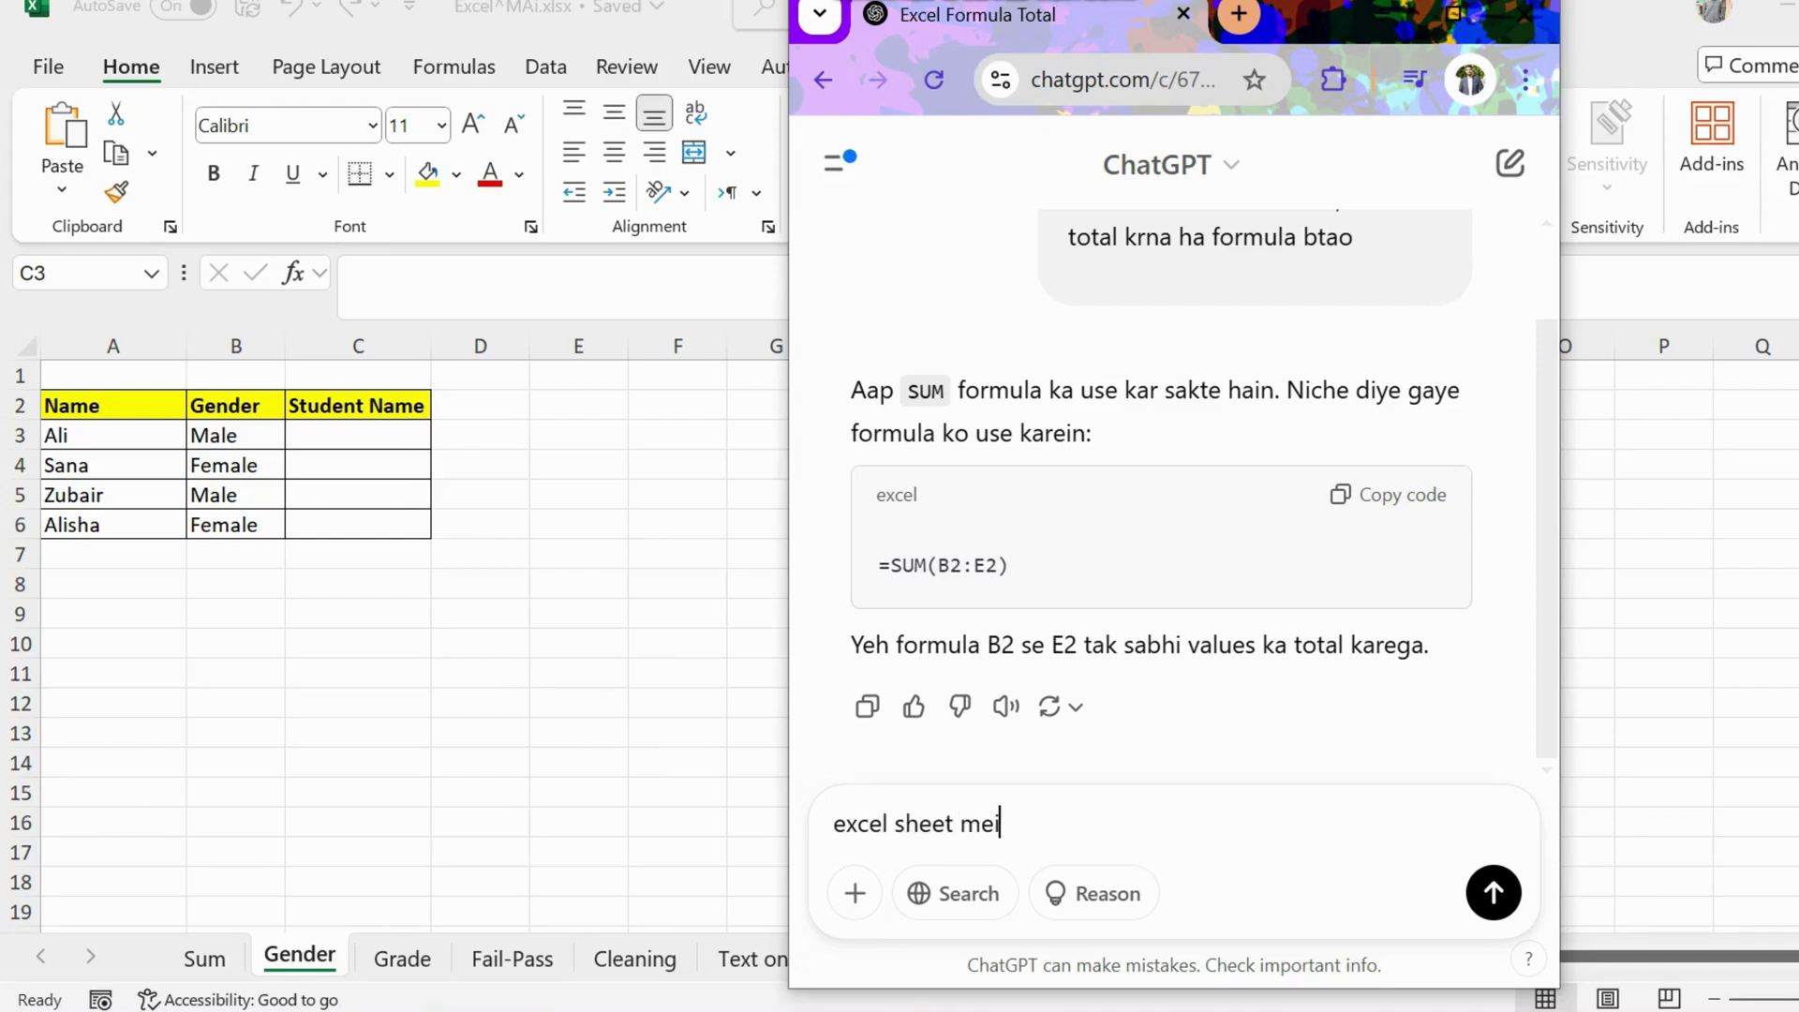
pyautogui.write('n a3 mein name hain or ')
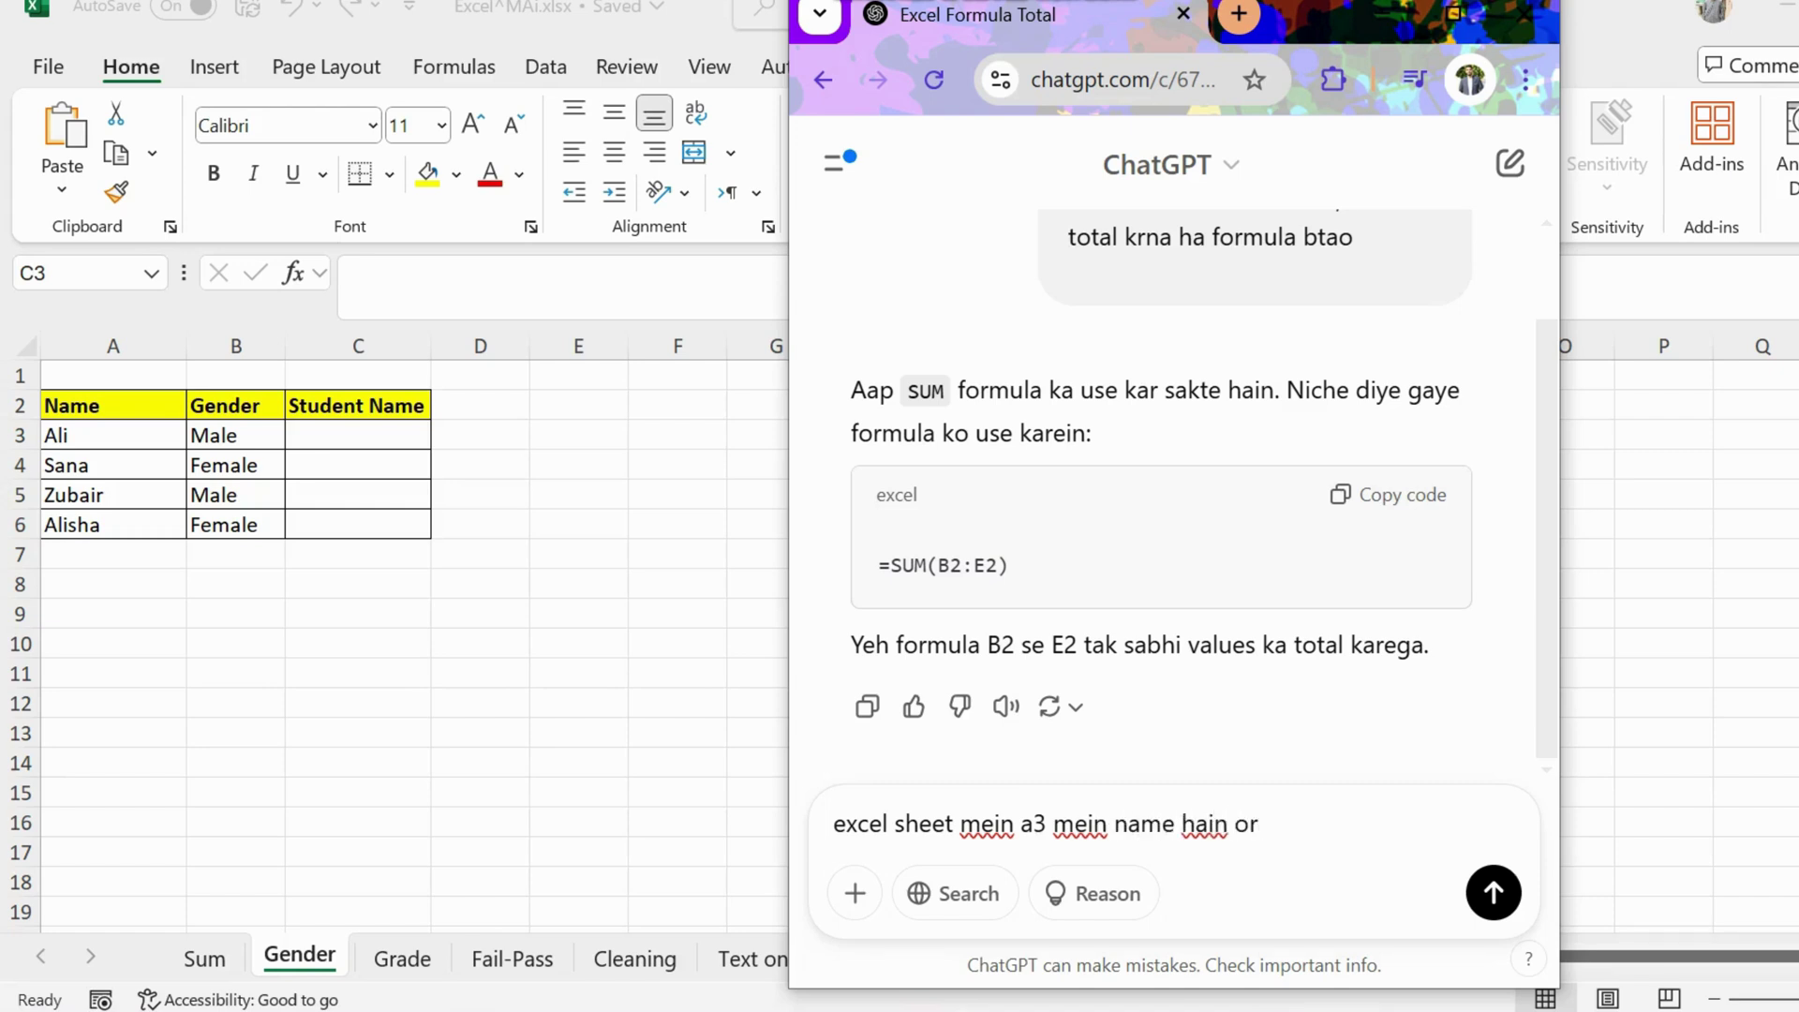
pyautogui.write('b3 mein gender ha')
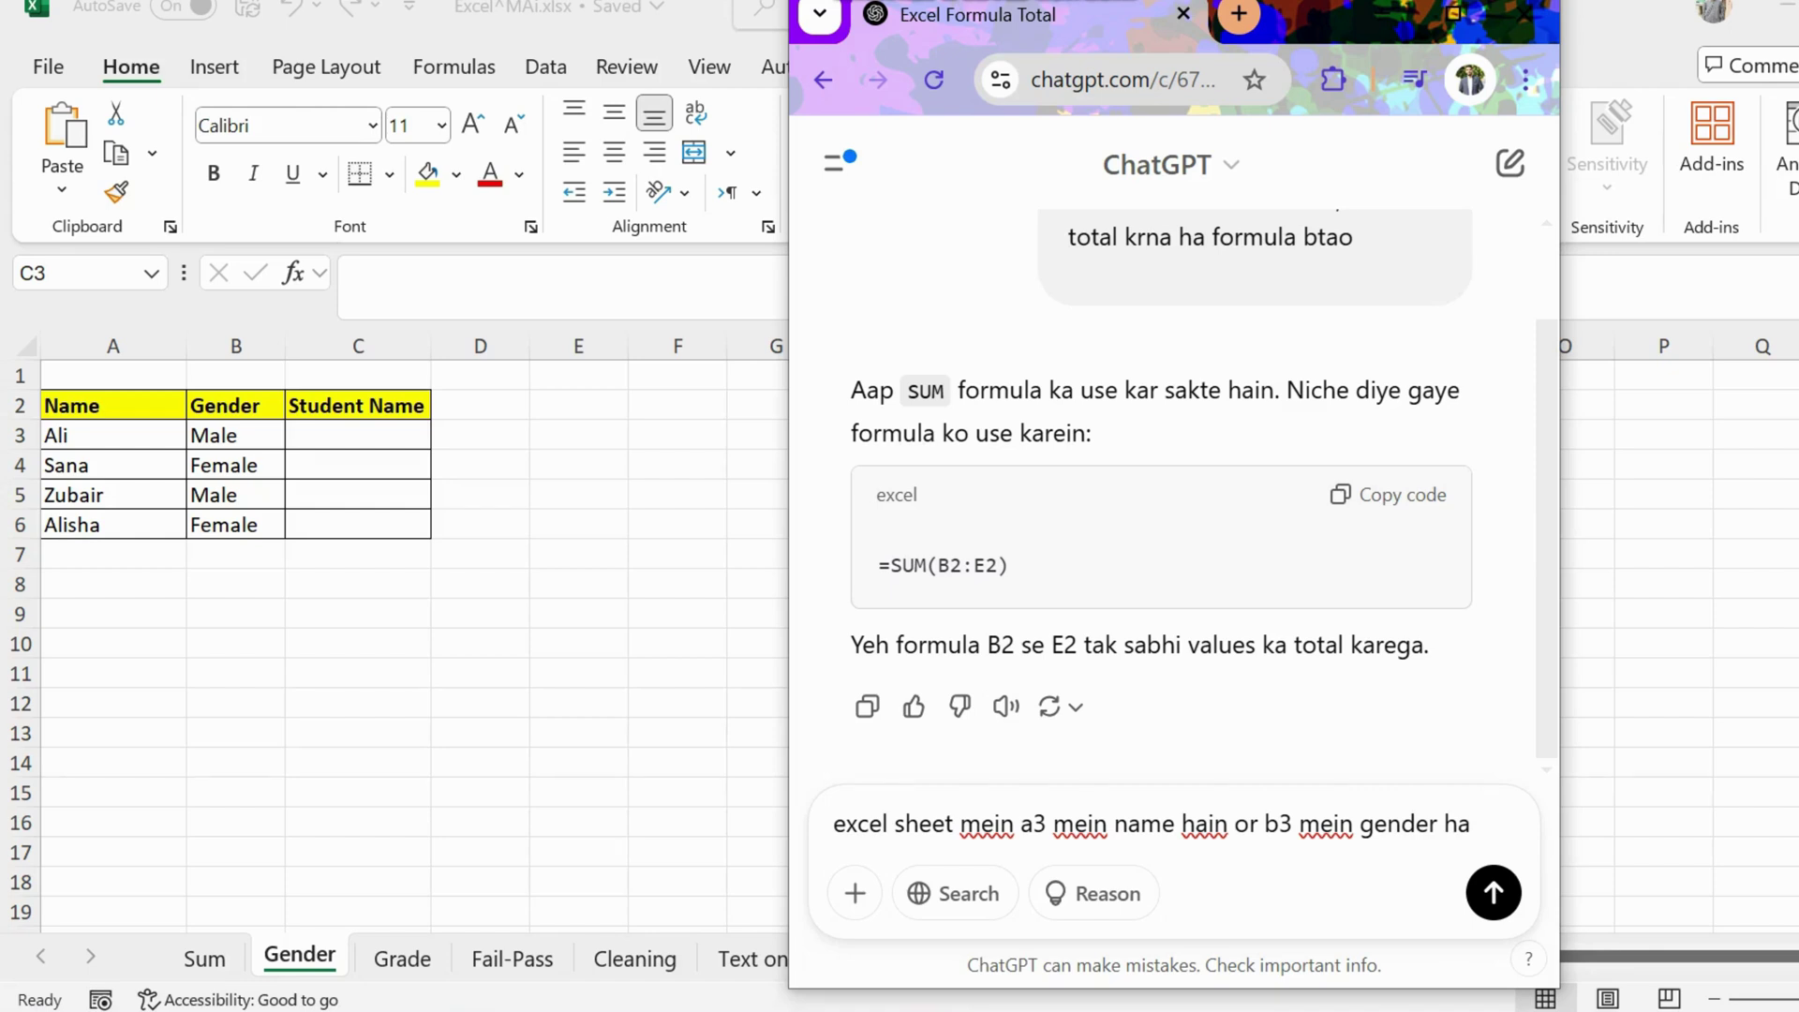
pyautogui.write('. ')
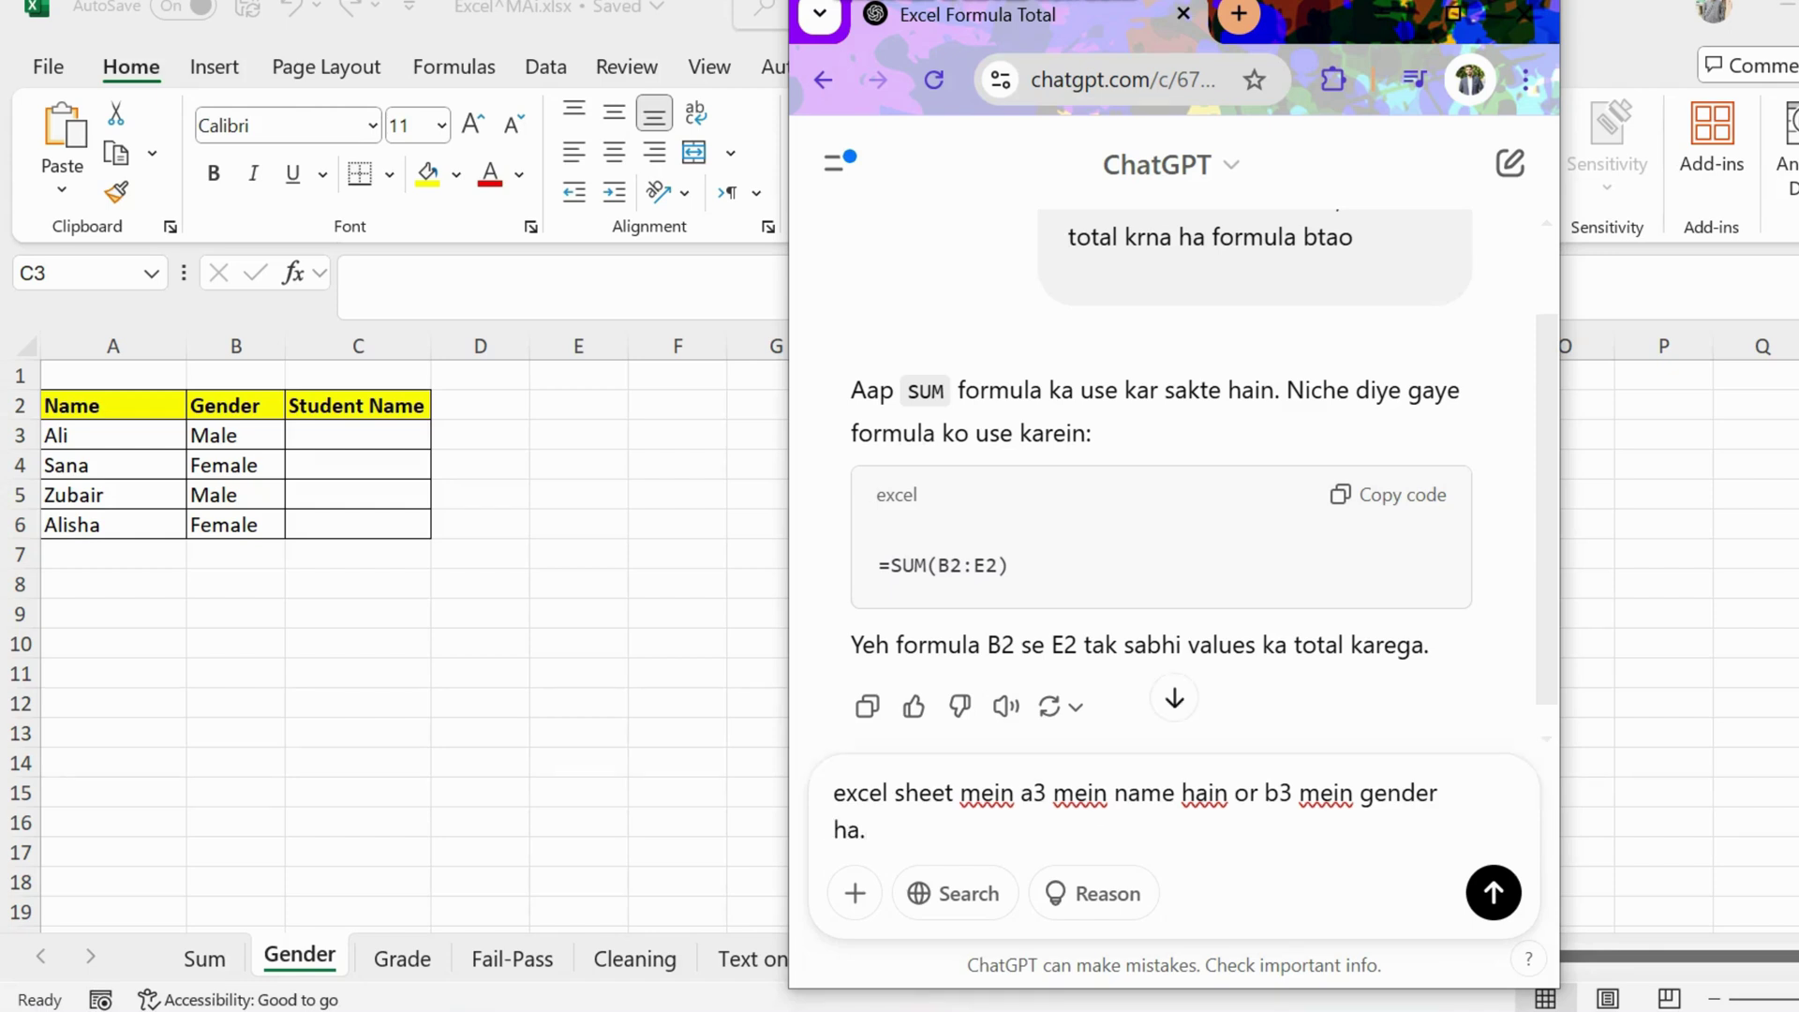
pyautogui.write('hum chahty hain k ')
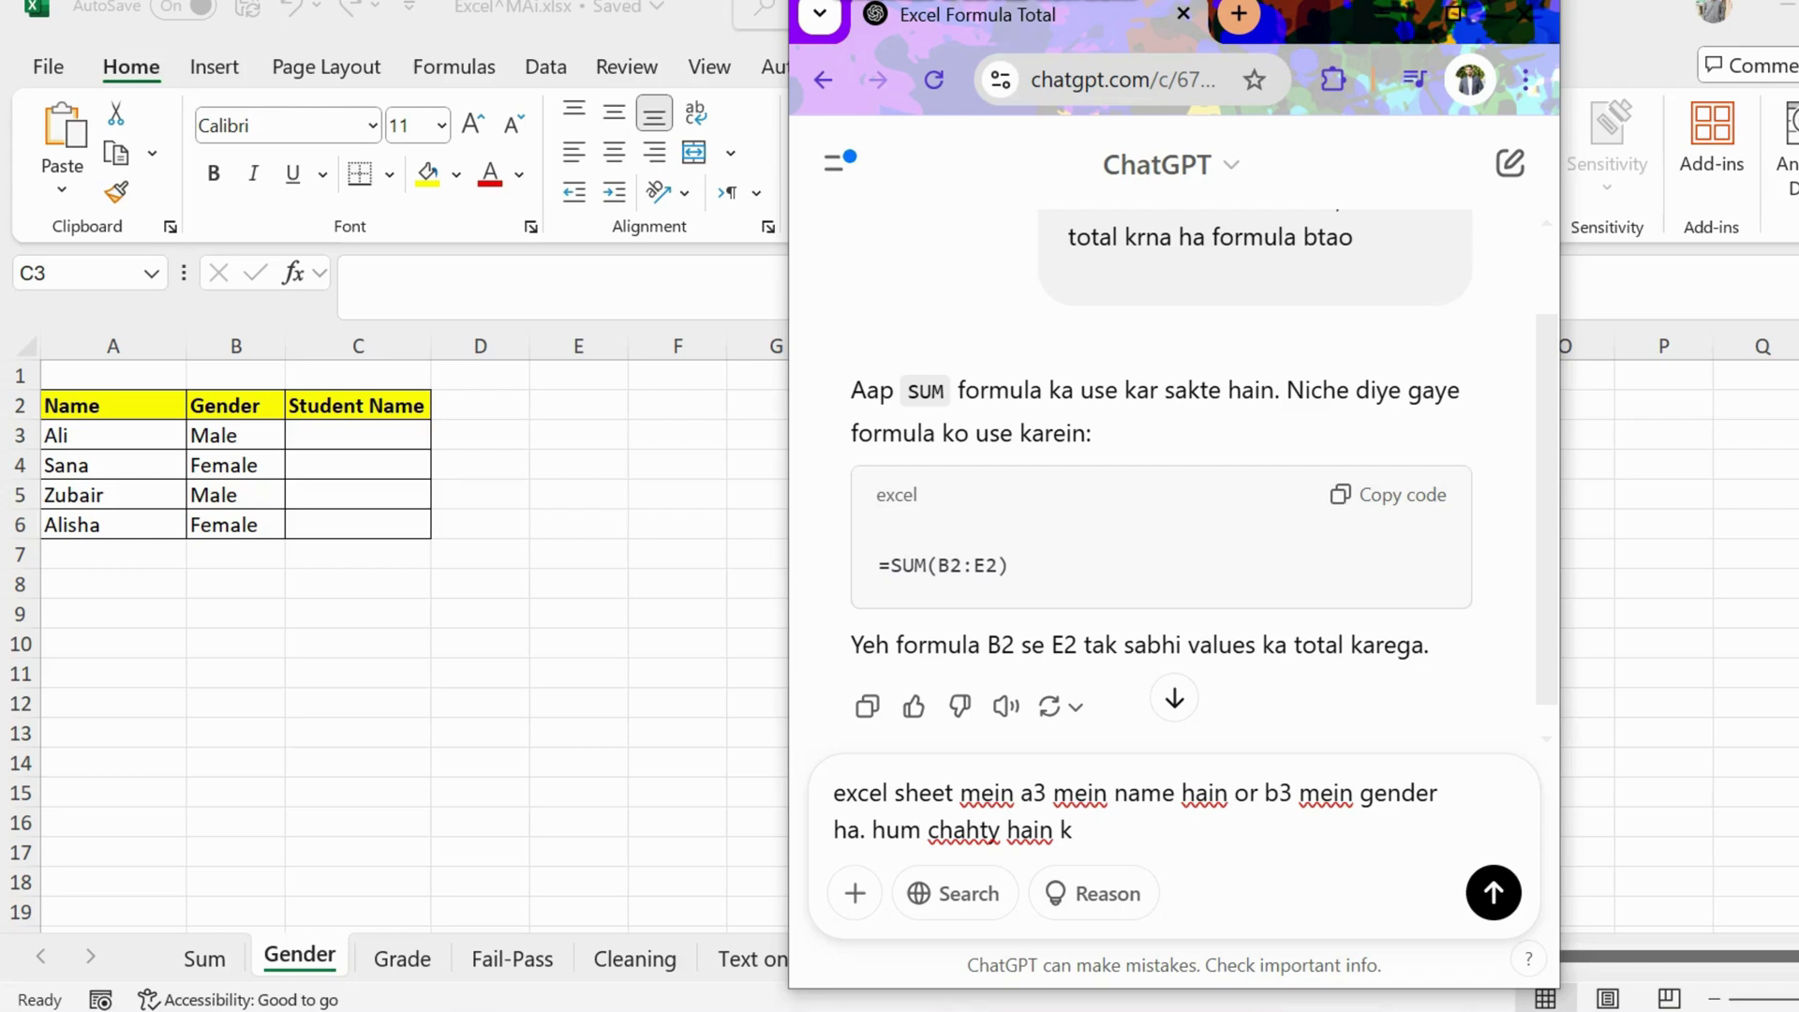
pyautogui.write('agr gender male ha t')
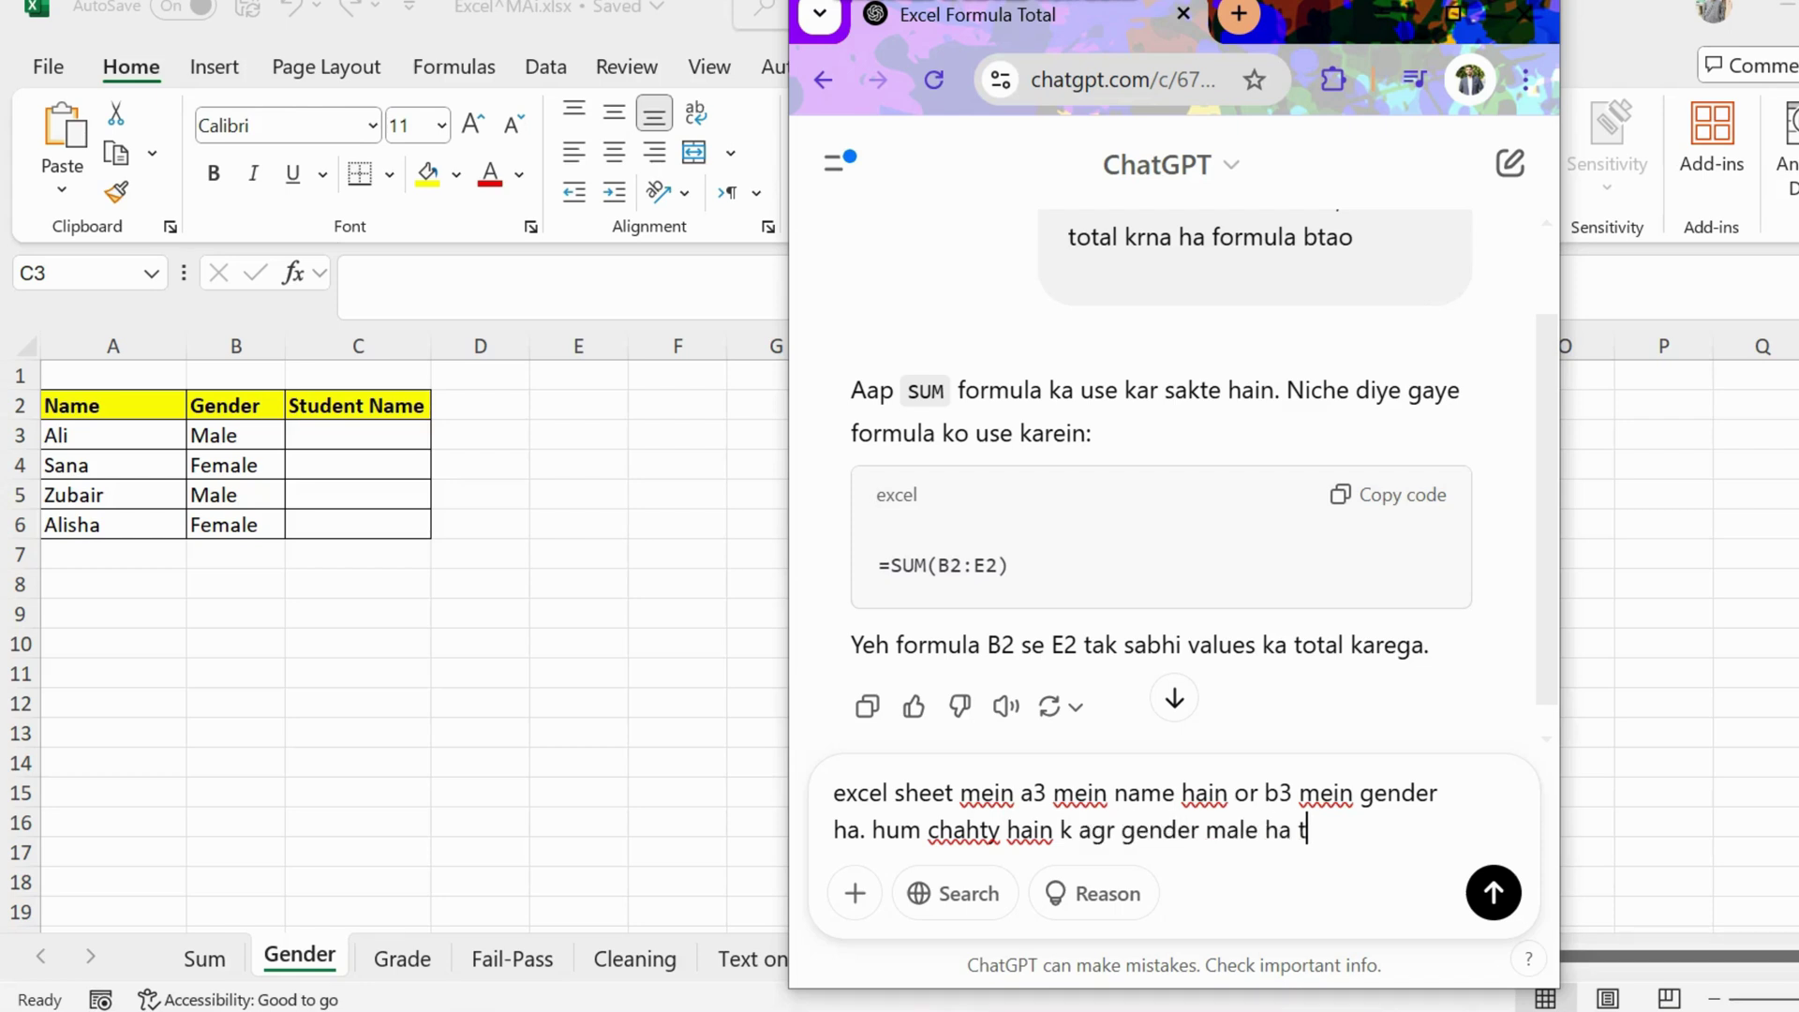
pyautogui.write('o Mr. add hojaye ')
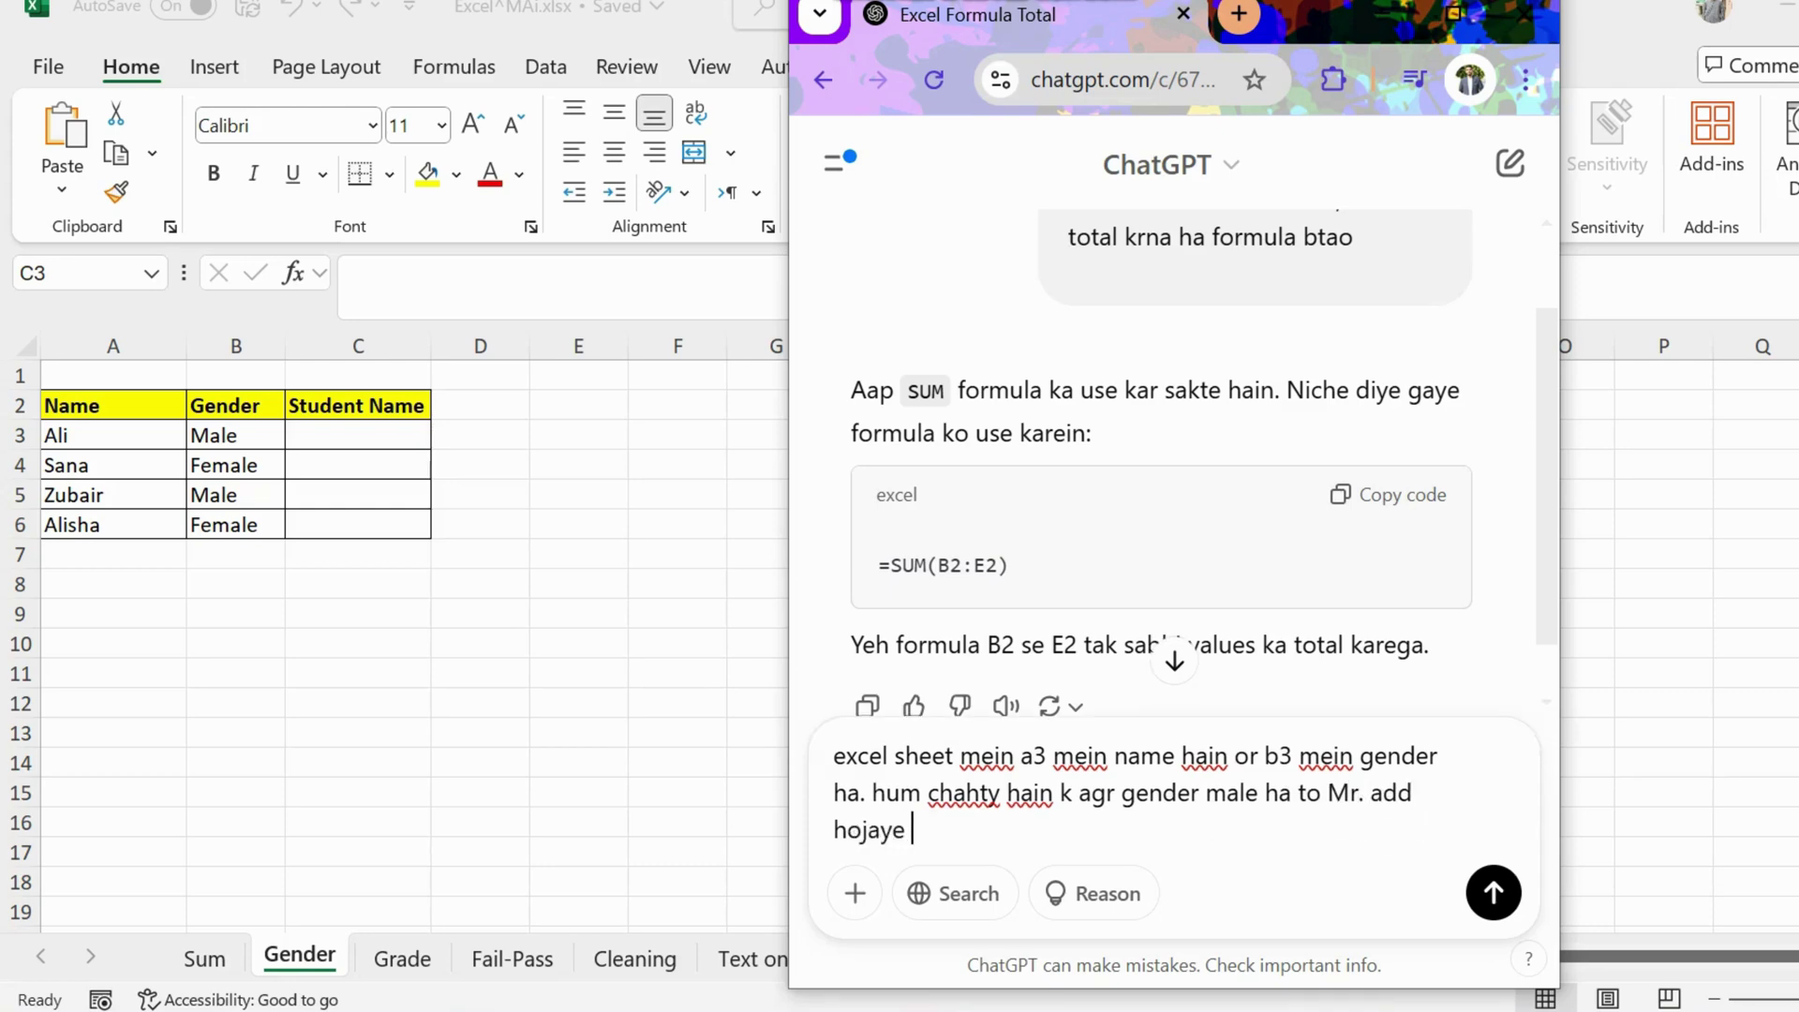
pyautogui.write('or agr gender')
pyautogui.write(' female ha')
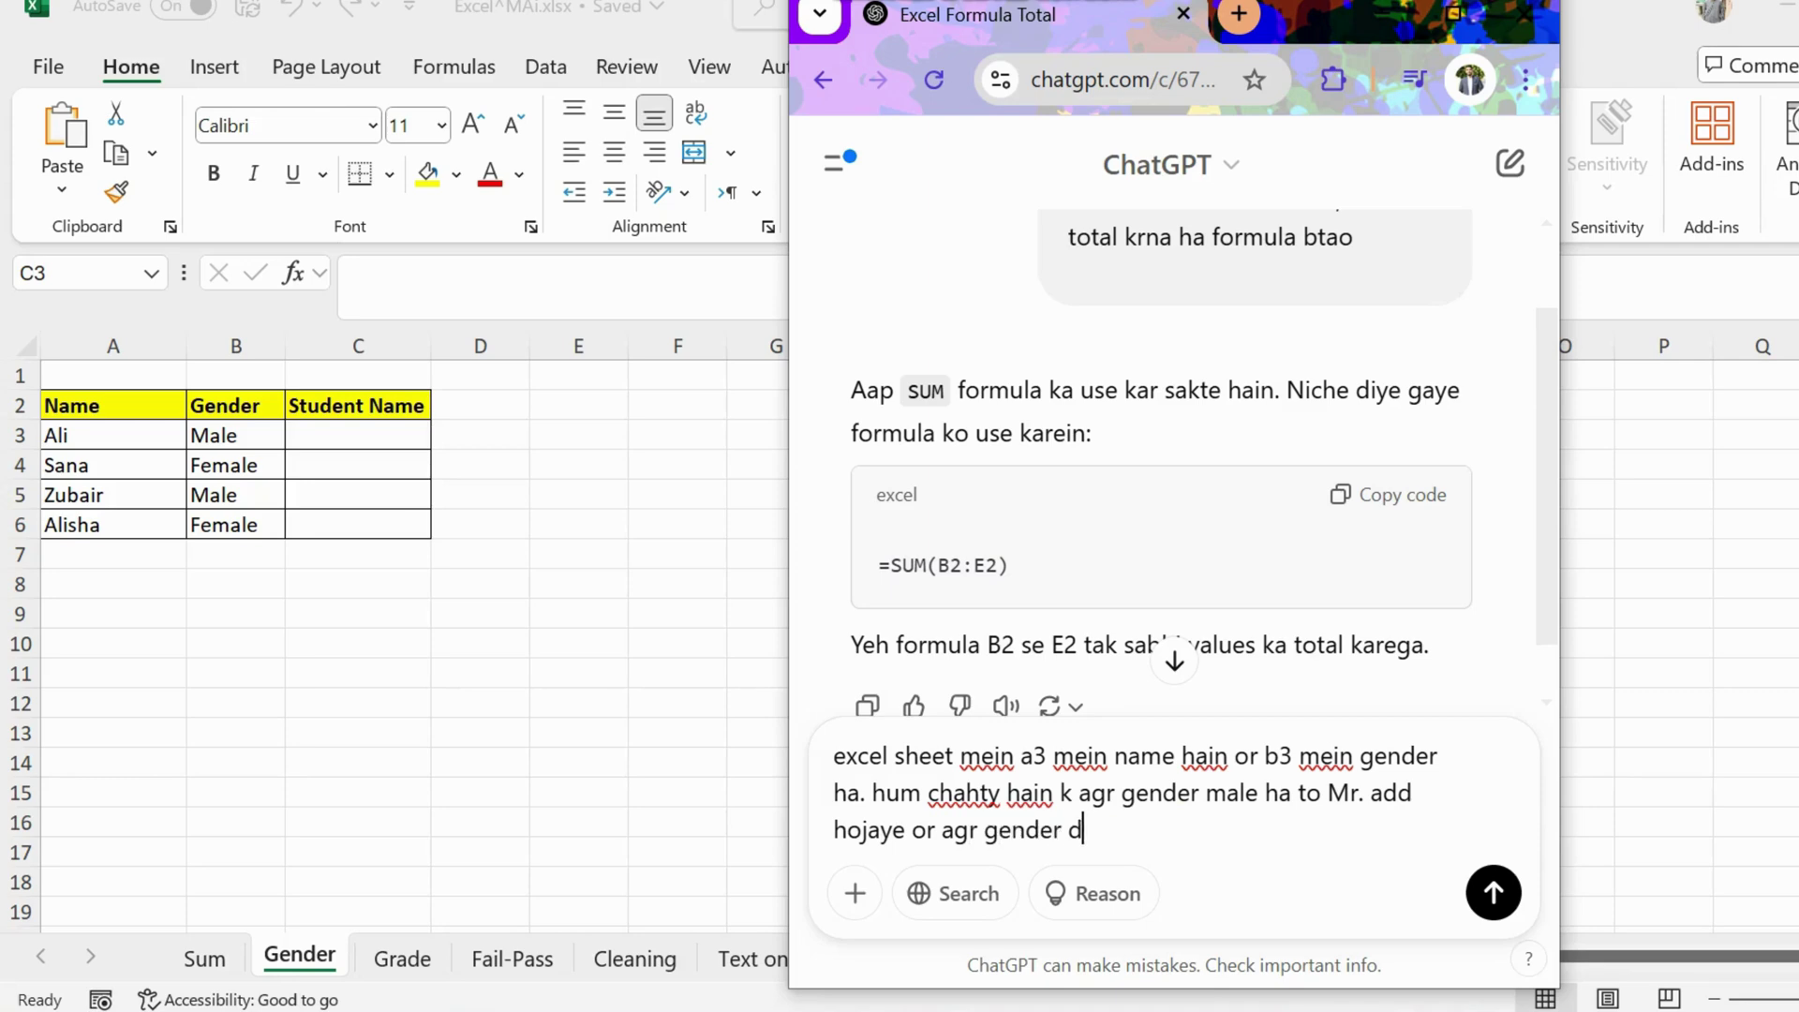
pyautogui.write('i ')
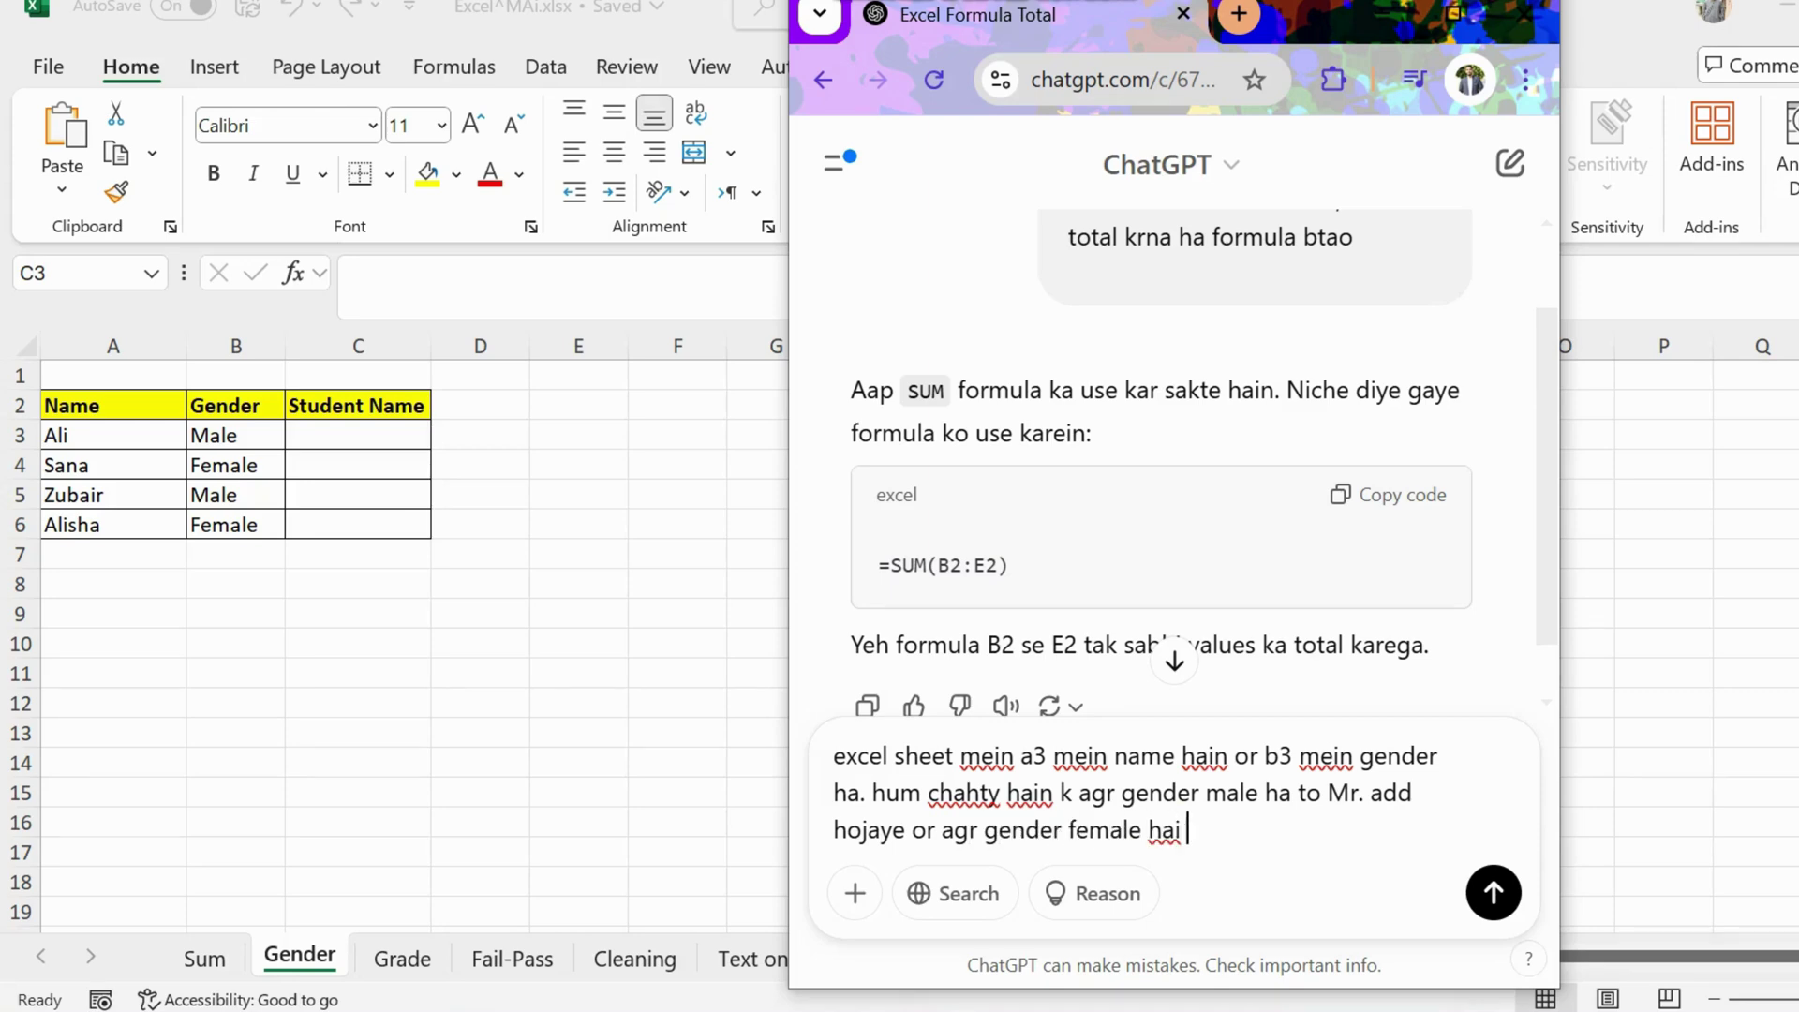
pyautogui.write('to Miss. add hojaye. ')
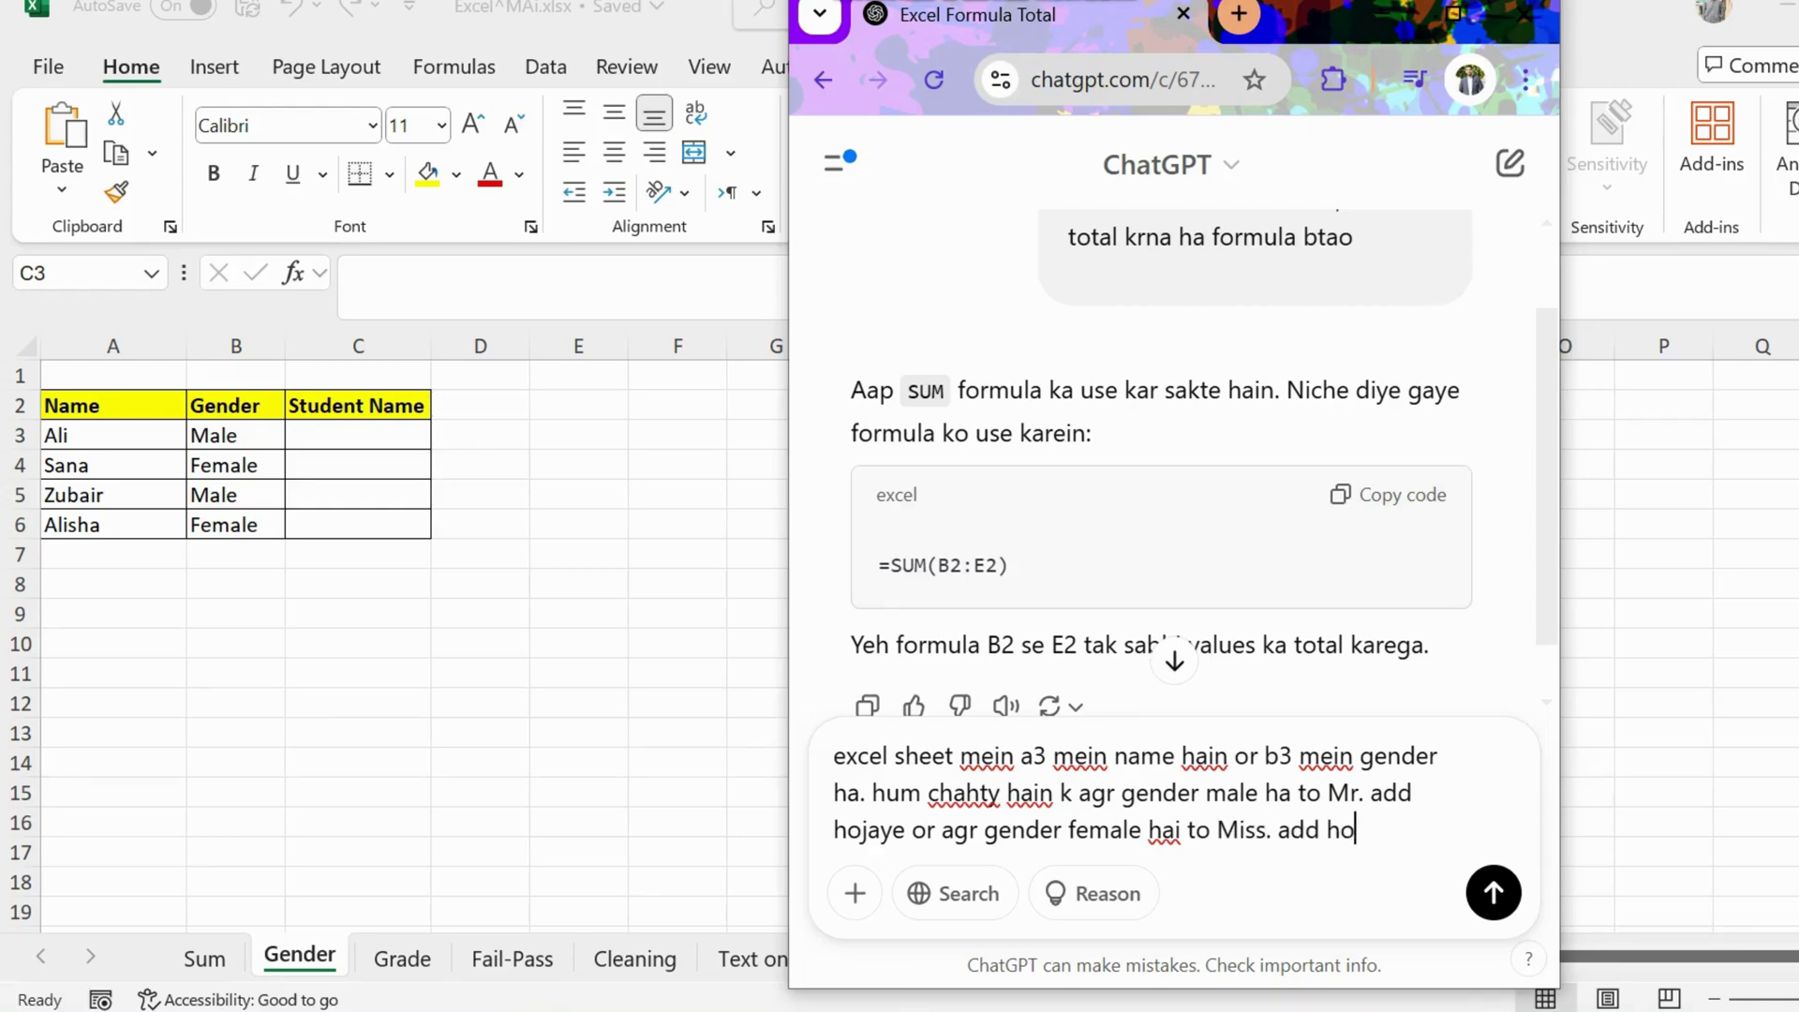
pyautogui.write('Formula btao')
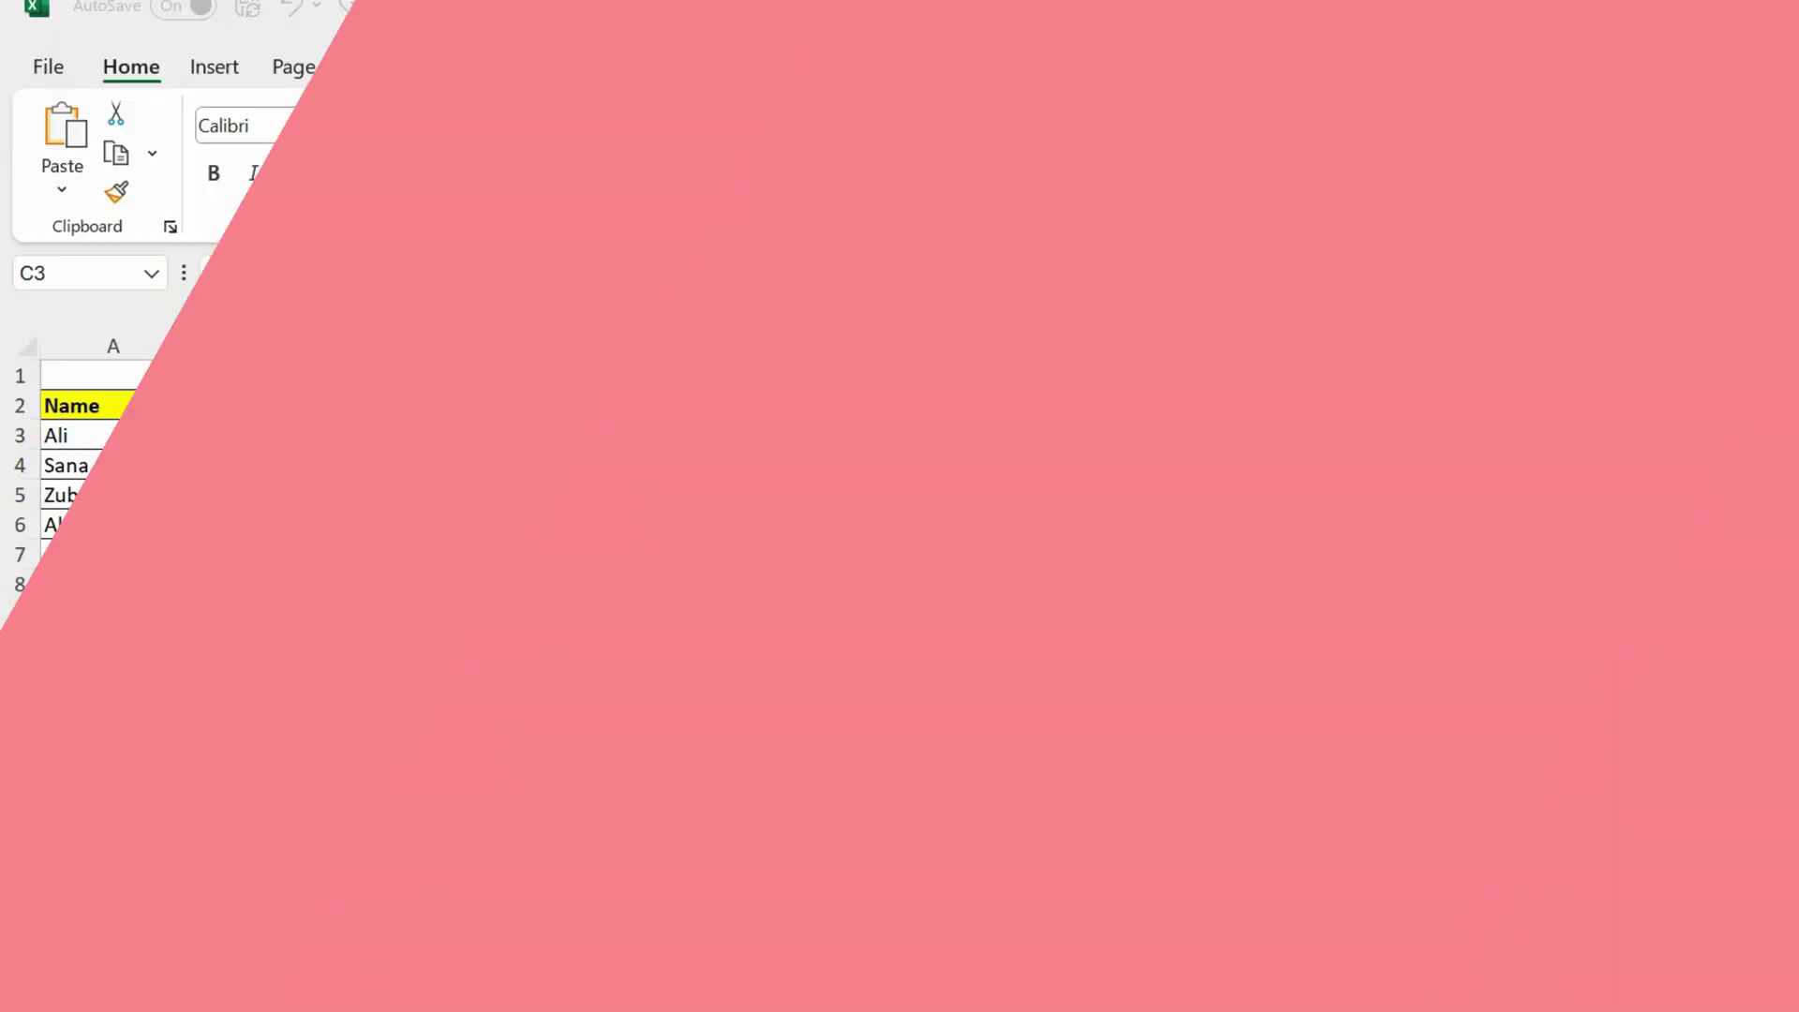
pyautogui.hotkey('shift', 'Return')
pyautogui.press('Return')
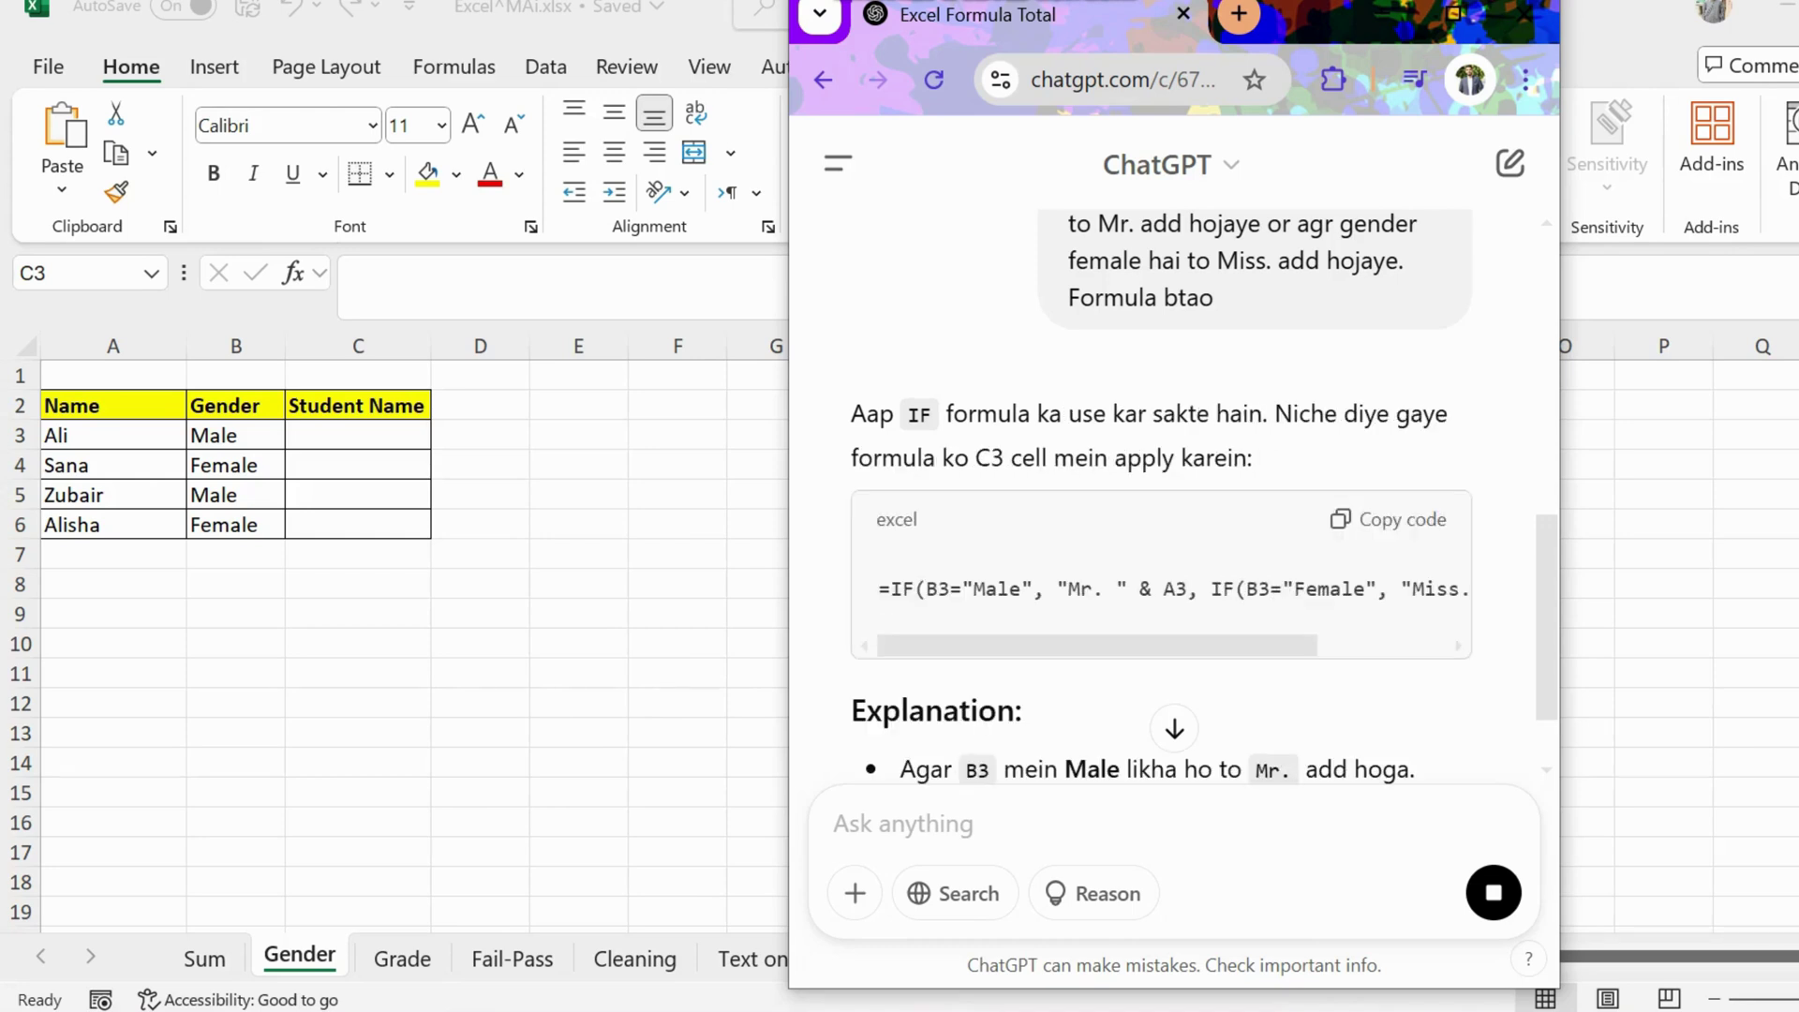
pyautogui.moveTo(1097, 646); pyautogui.dragTo(1225, 645)
pyautogui.click(1389, 519)
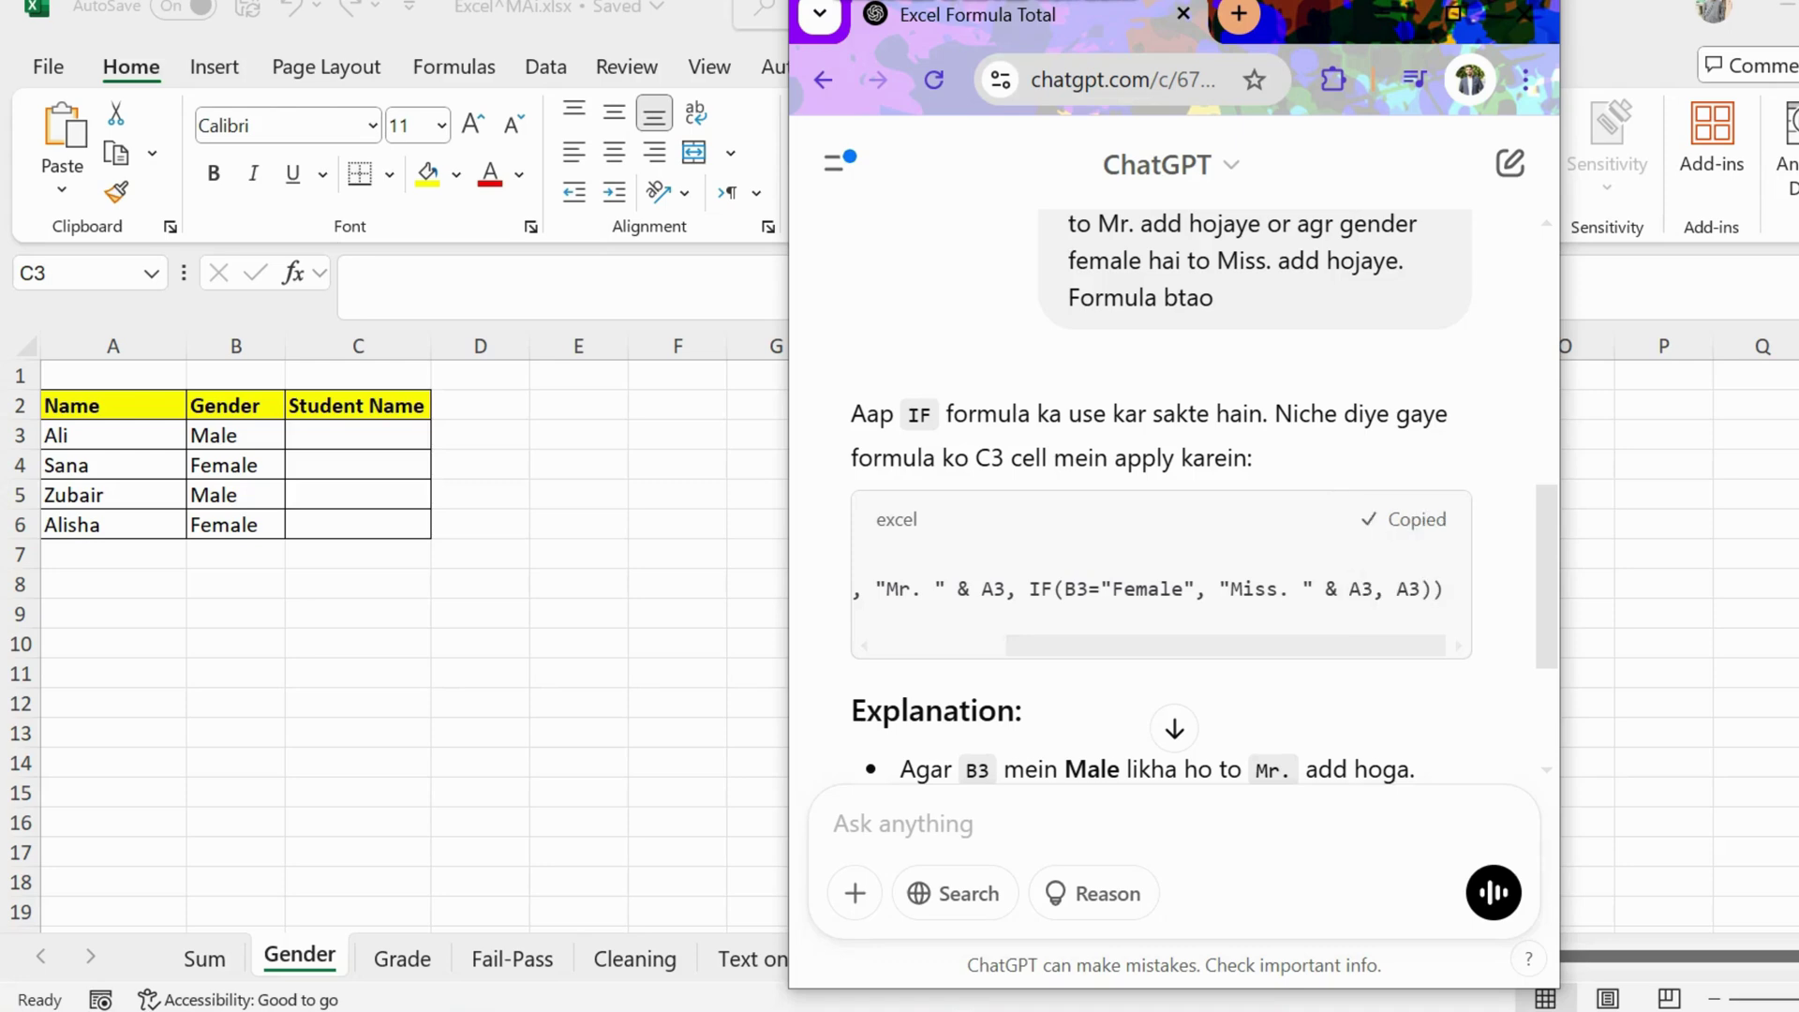
# Step: Paste the IF formula into C3 and fill it down to C6 to show Mr./Miss.-prefixed names
pyautogui.click(358, 435)
pyautogui.doubleClick(358, 436)
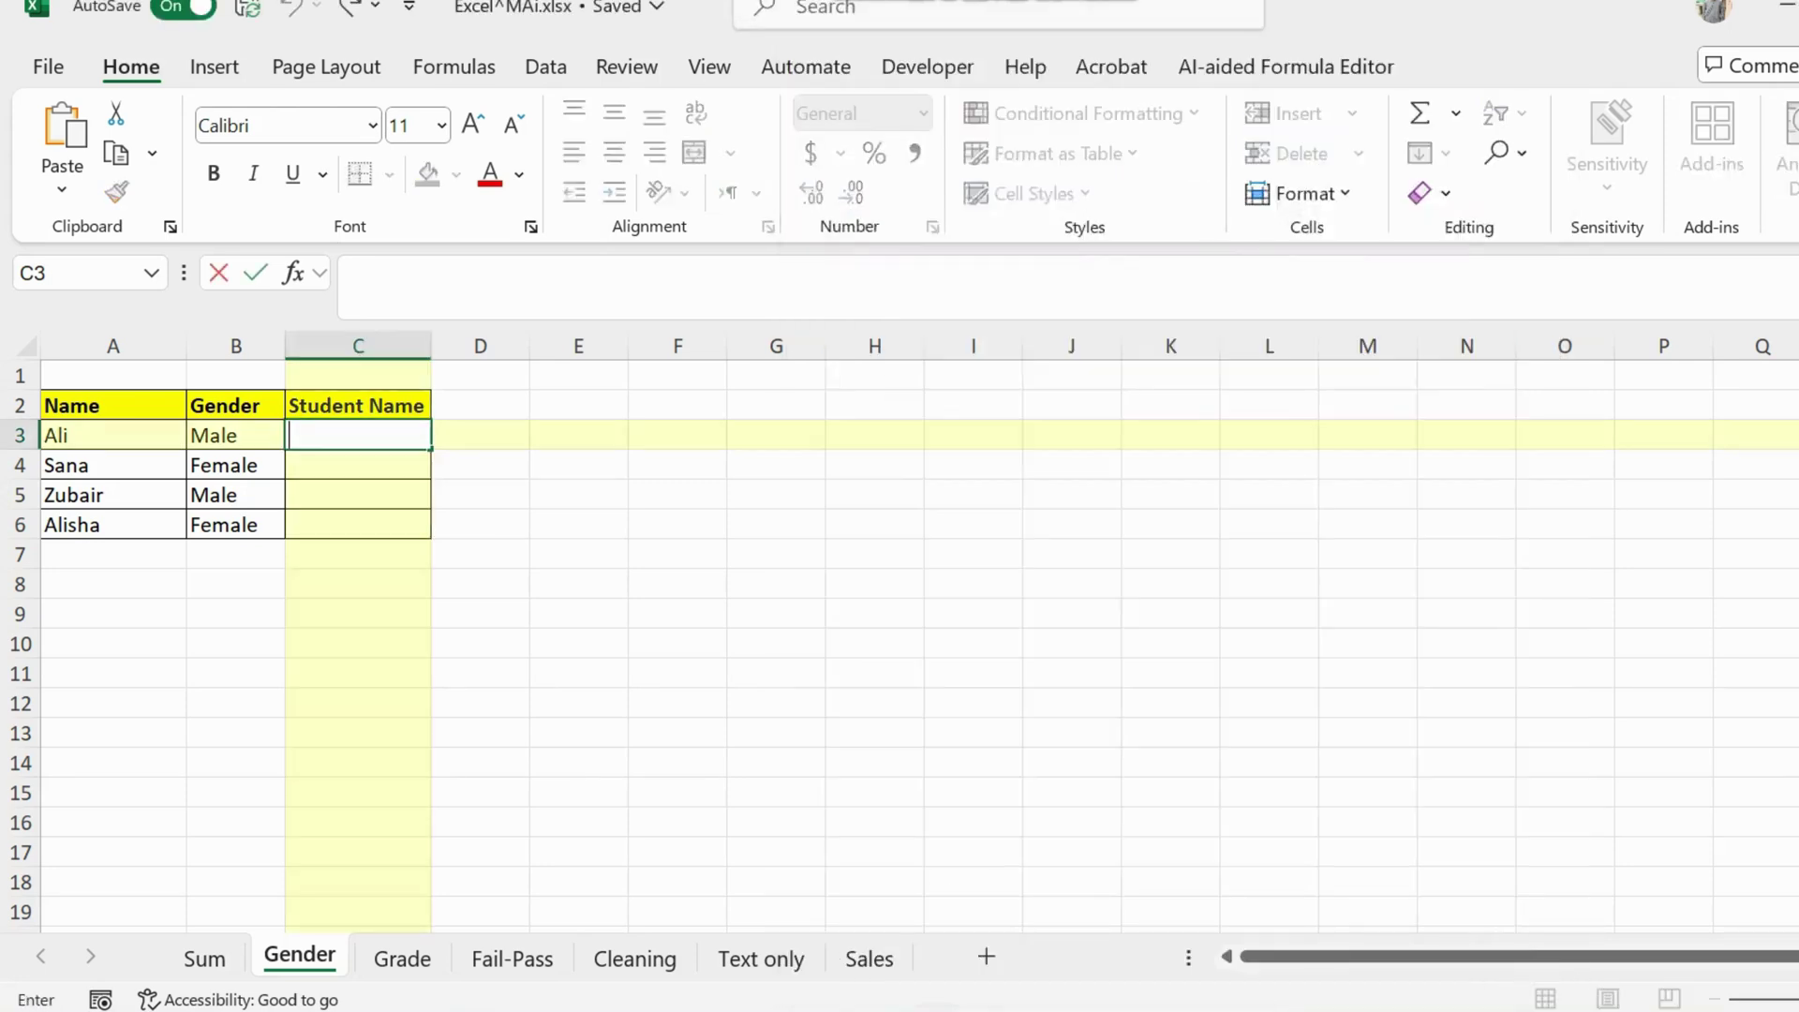
pyautogui.hotkey('ctrl', 'v')
pyautogui.press('Return')
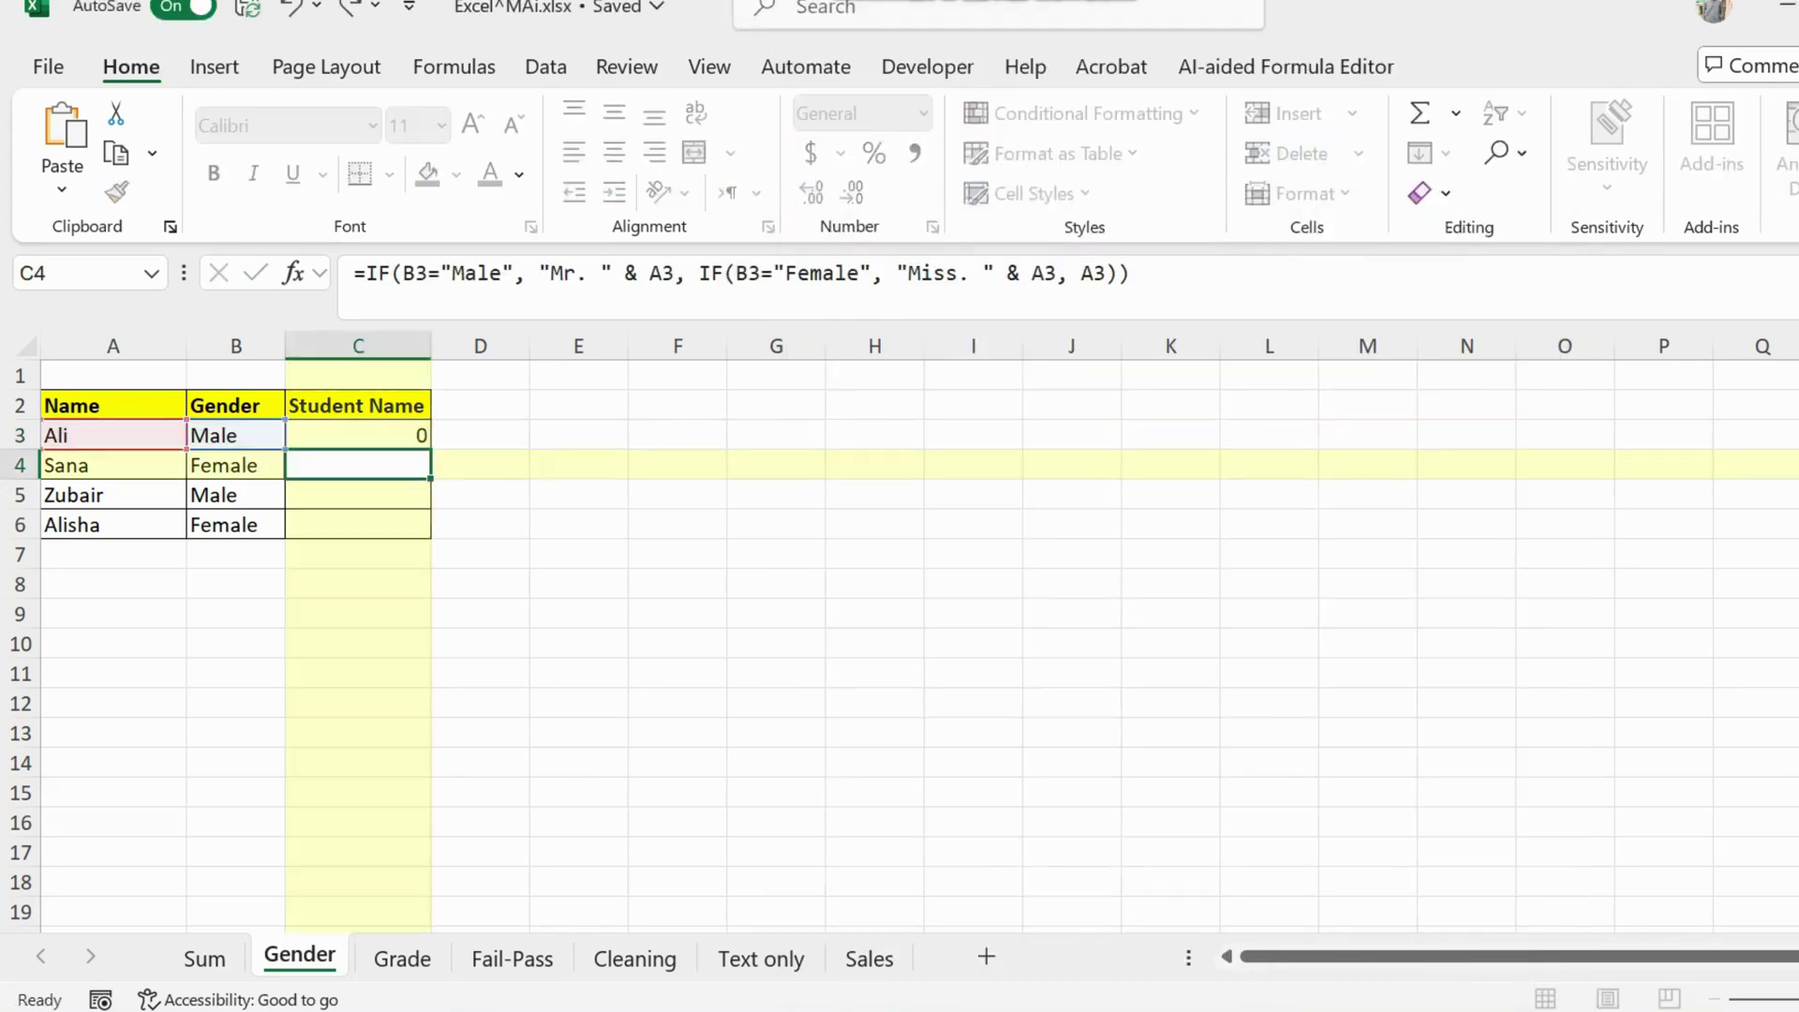
pyautogui.press('Up')
pyautogui.moveTo(430, 449); pyautogui.dragTo(430, 539)
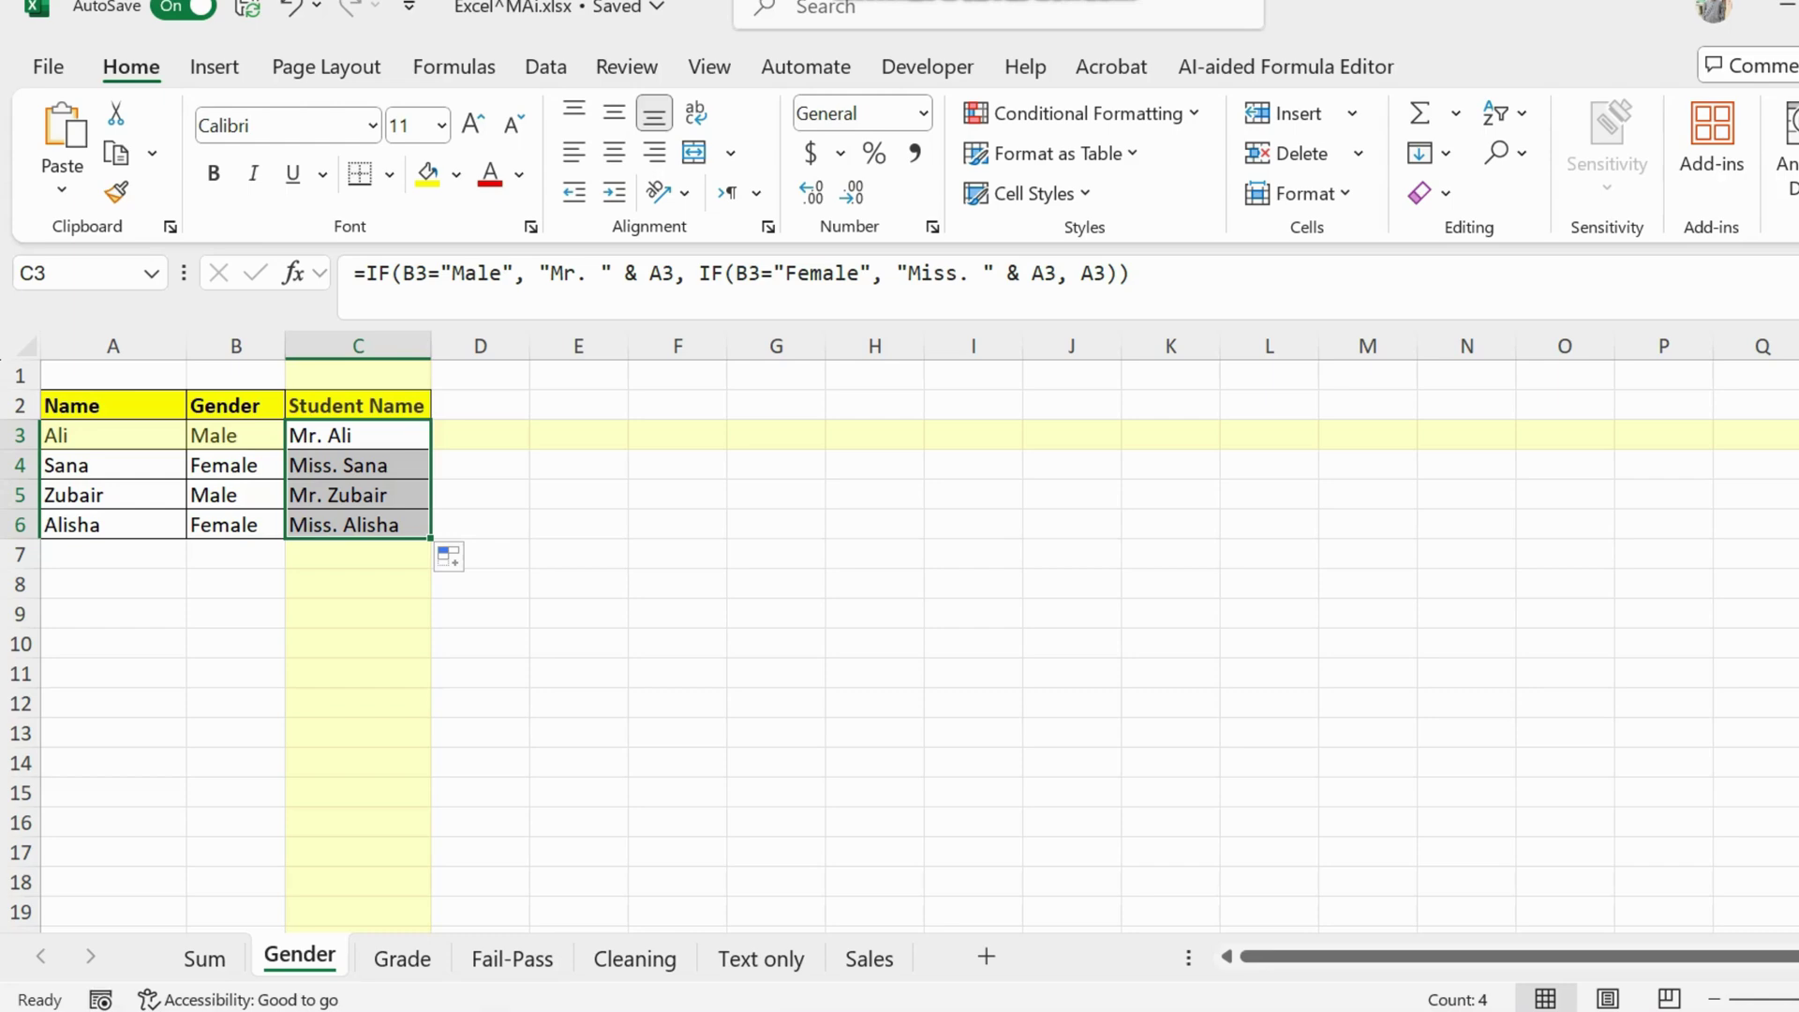
# Step: Switch back to ChatGPT, scroll the conversation and select text in the reply
pyautogui.hotkey('alt', 'Tab')
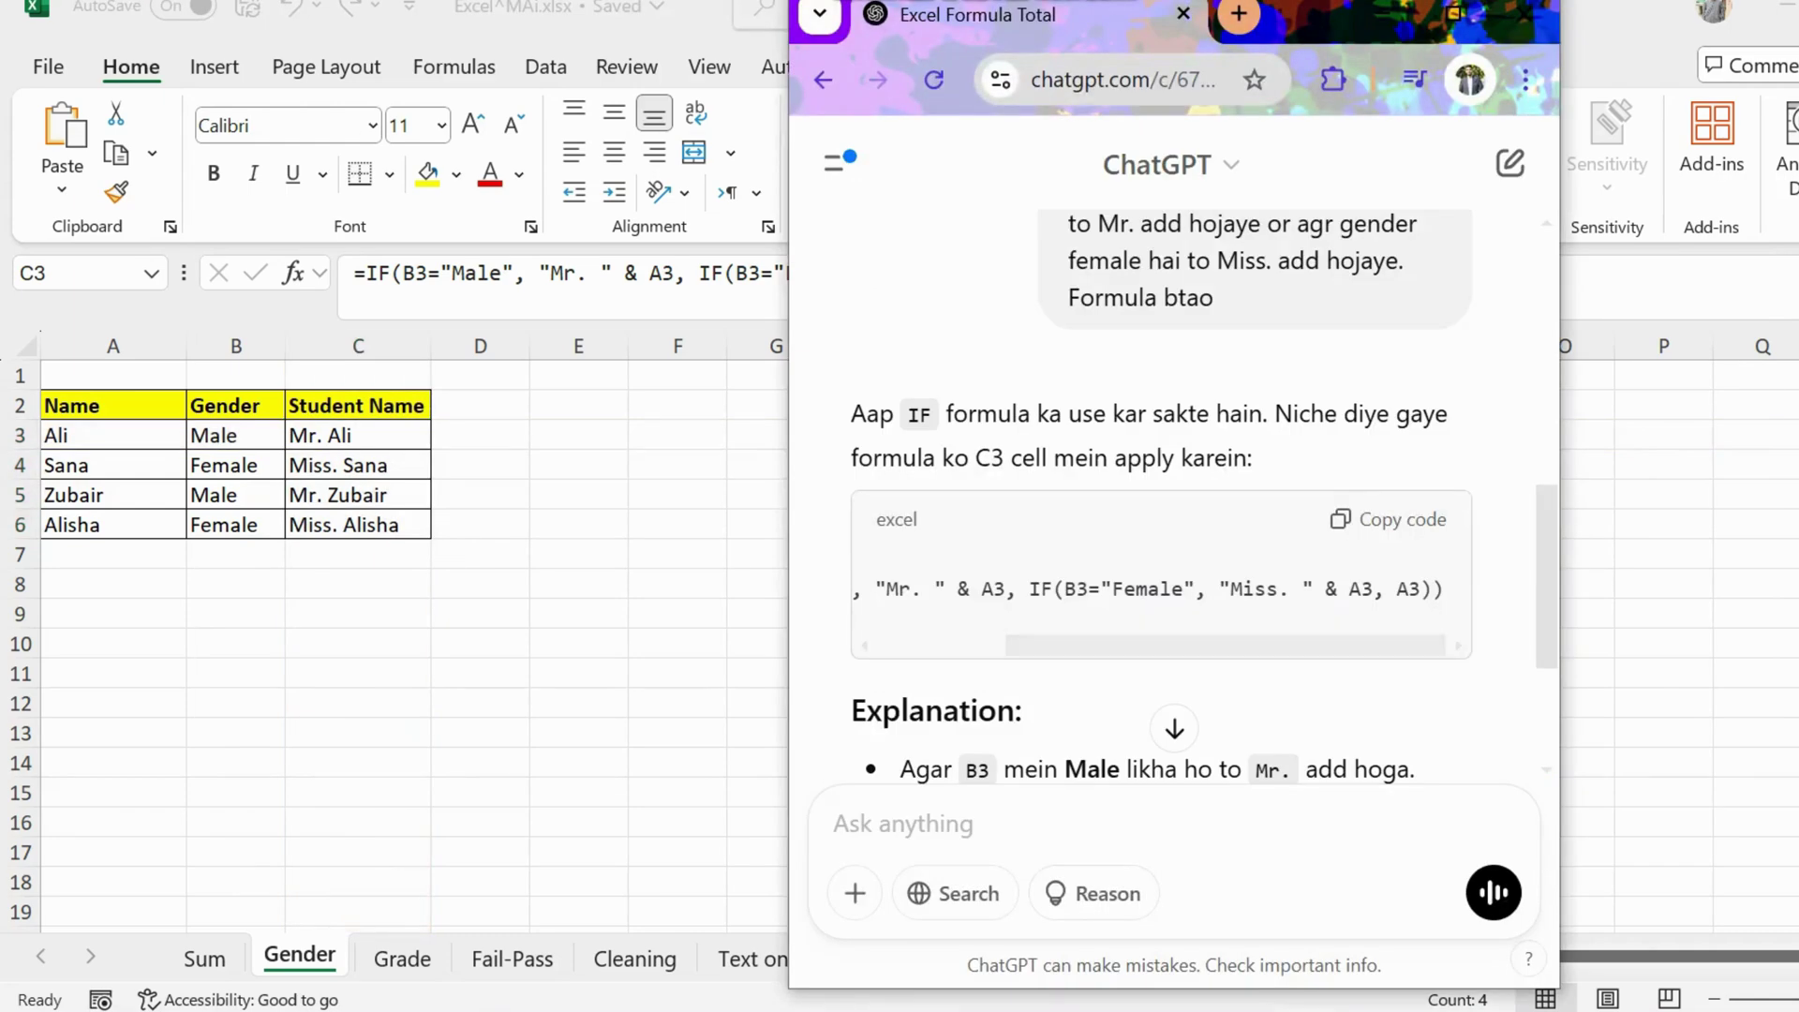
pyautogui.scroll(-2, 1171, 497)
pyautogui.scroll(-2, 1172, 497)
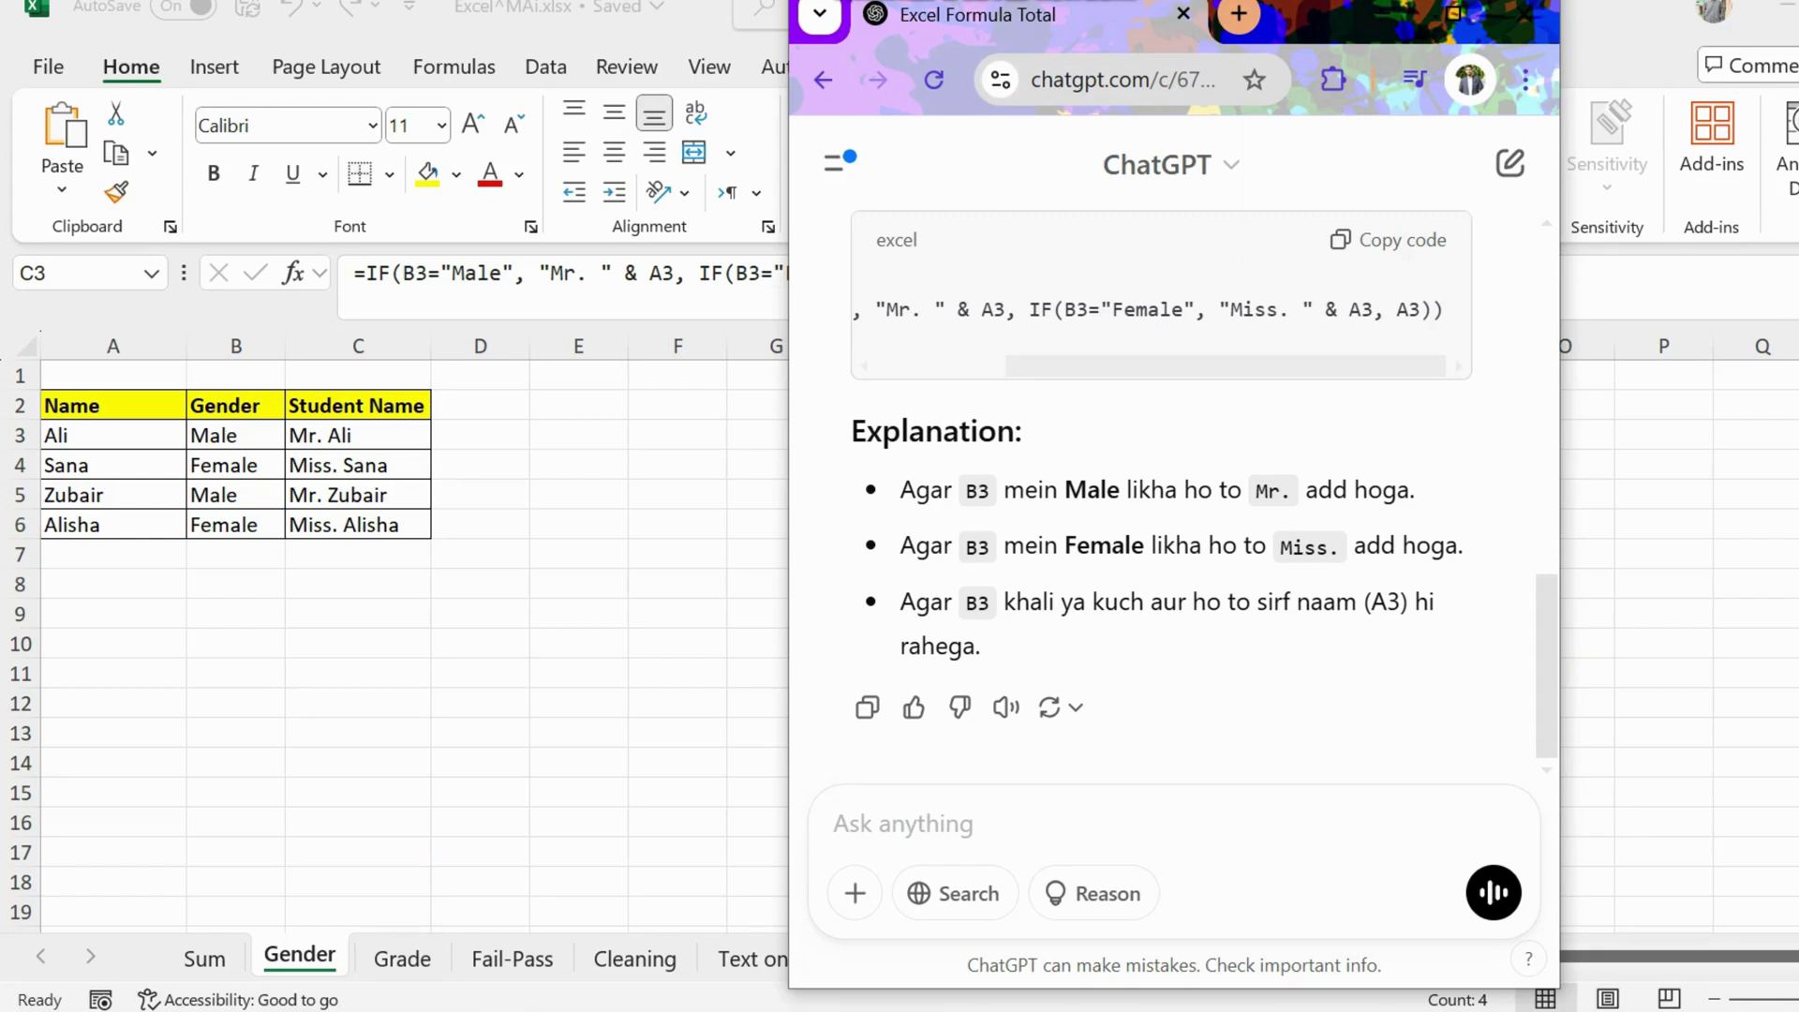
pyautogui.scroll(1, 1173, 497)
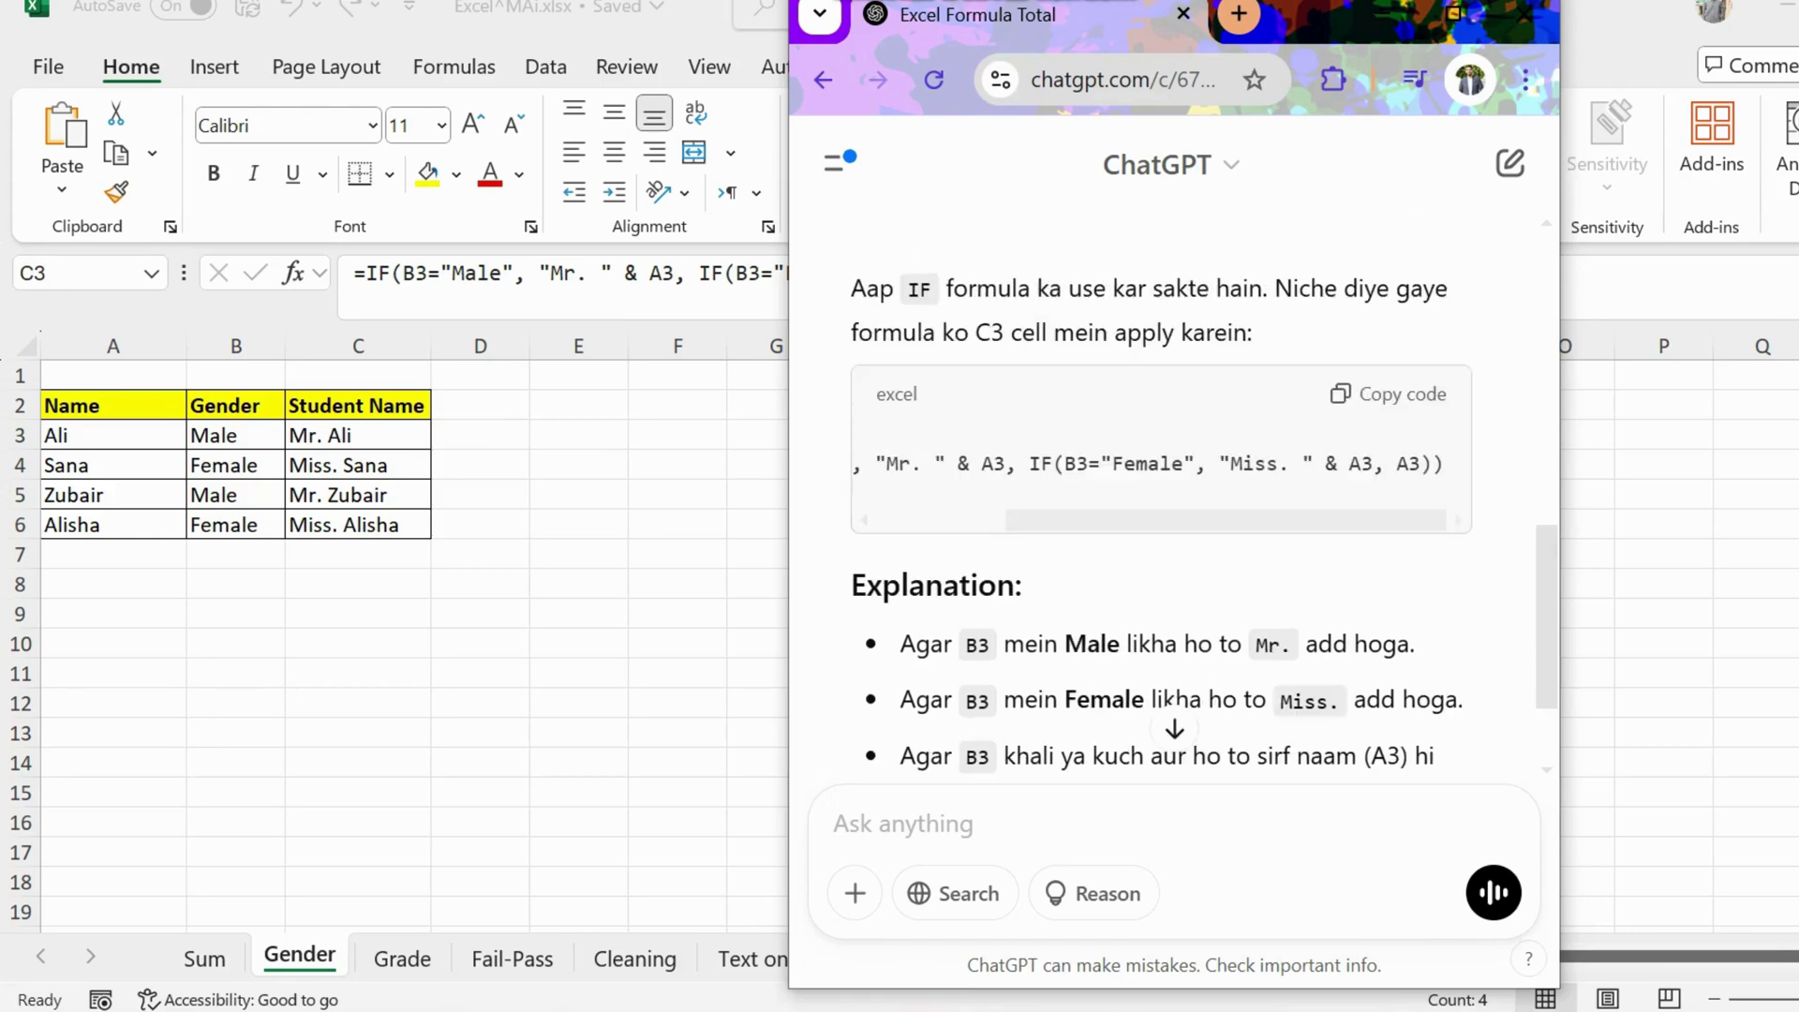
pyautogui.moveTo(1225, 520); pyautogui.dragTo(1098, 520)
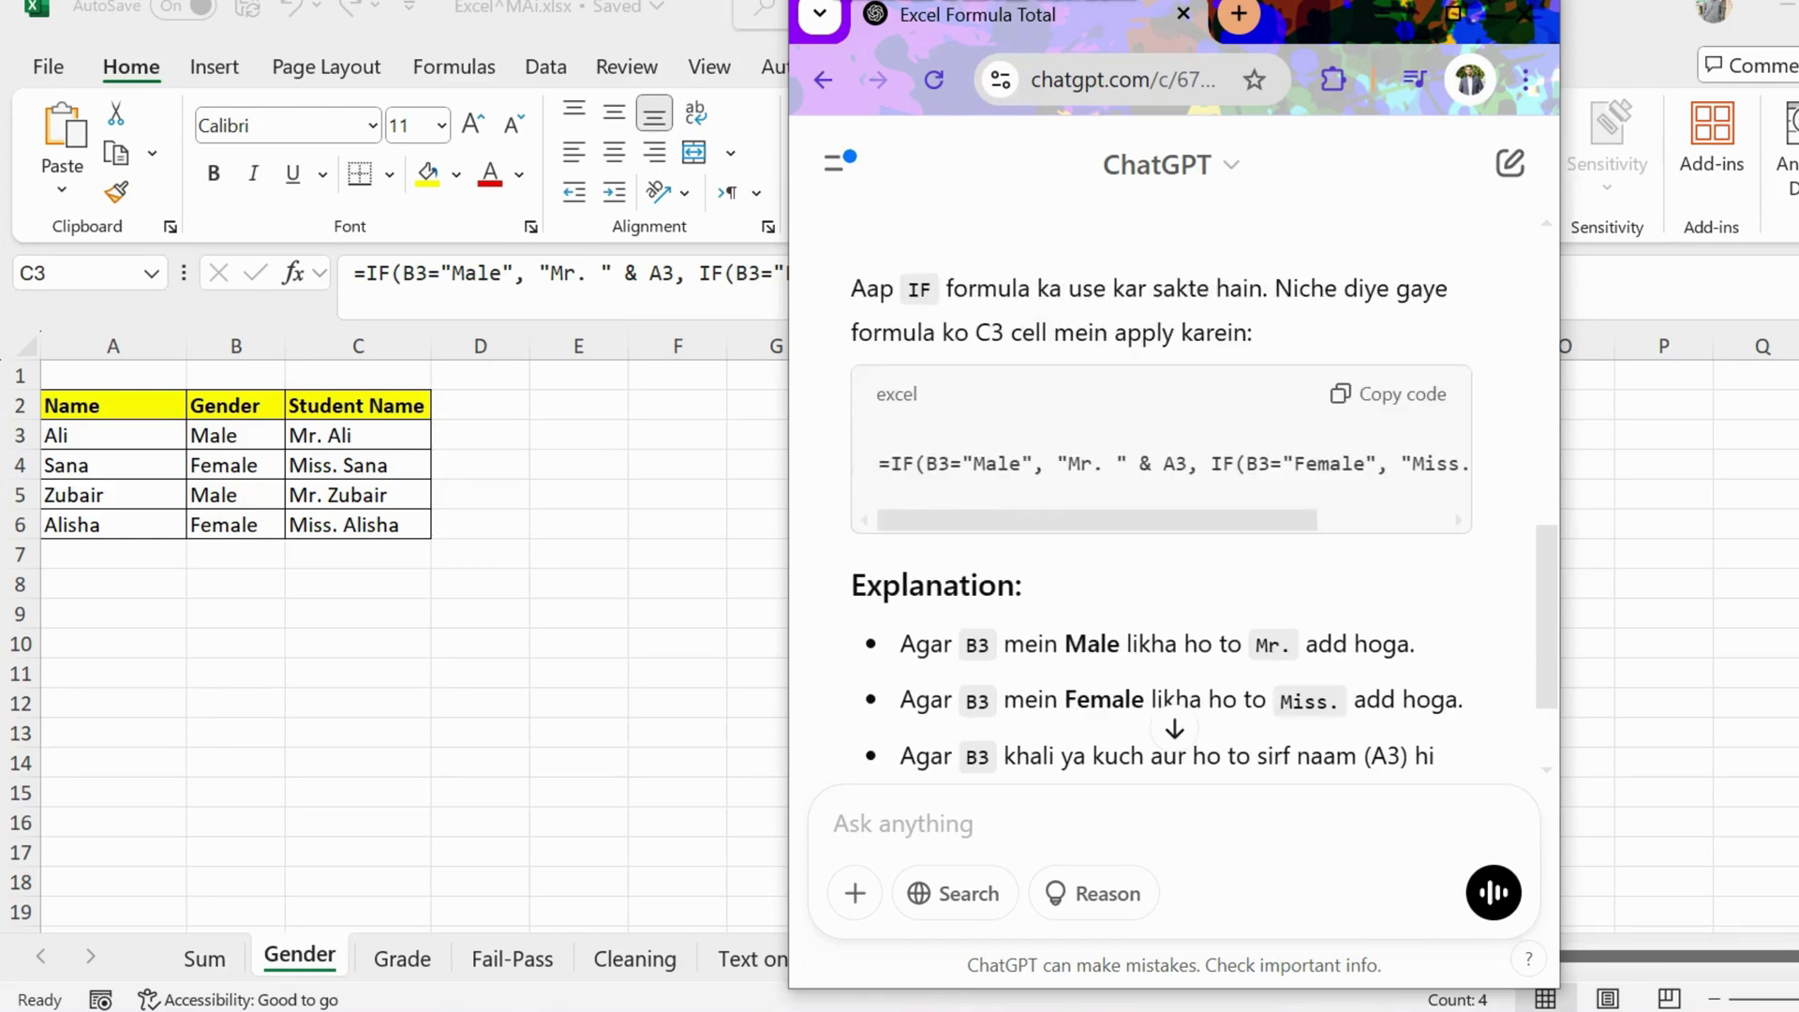
pyautogui.moveTo(1099, 520); pyautogui.dragTo(1218, 521)
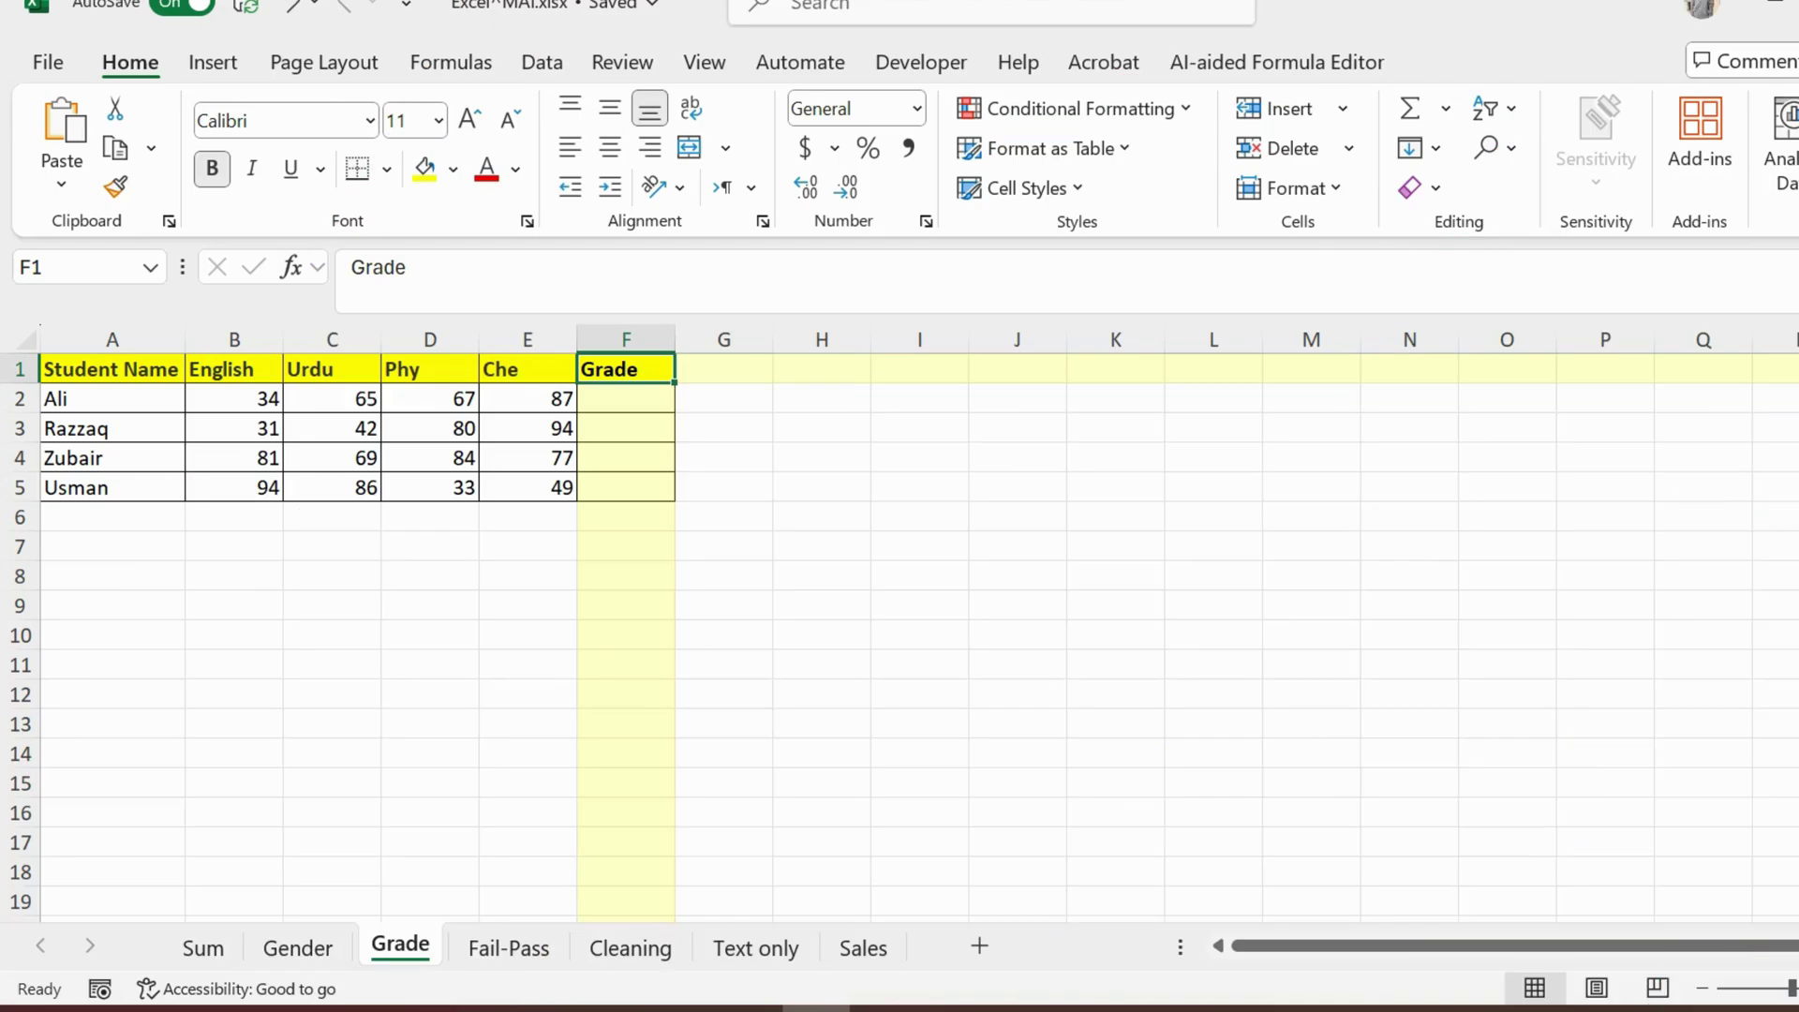
# Step: Move to cell F2 under Grade, then switch back to ChatGPT
pyautogui.press('Down')
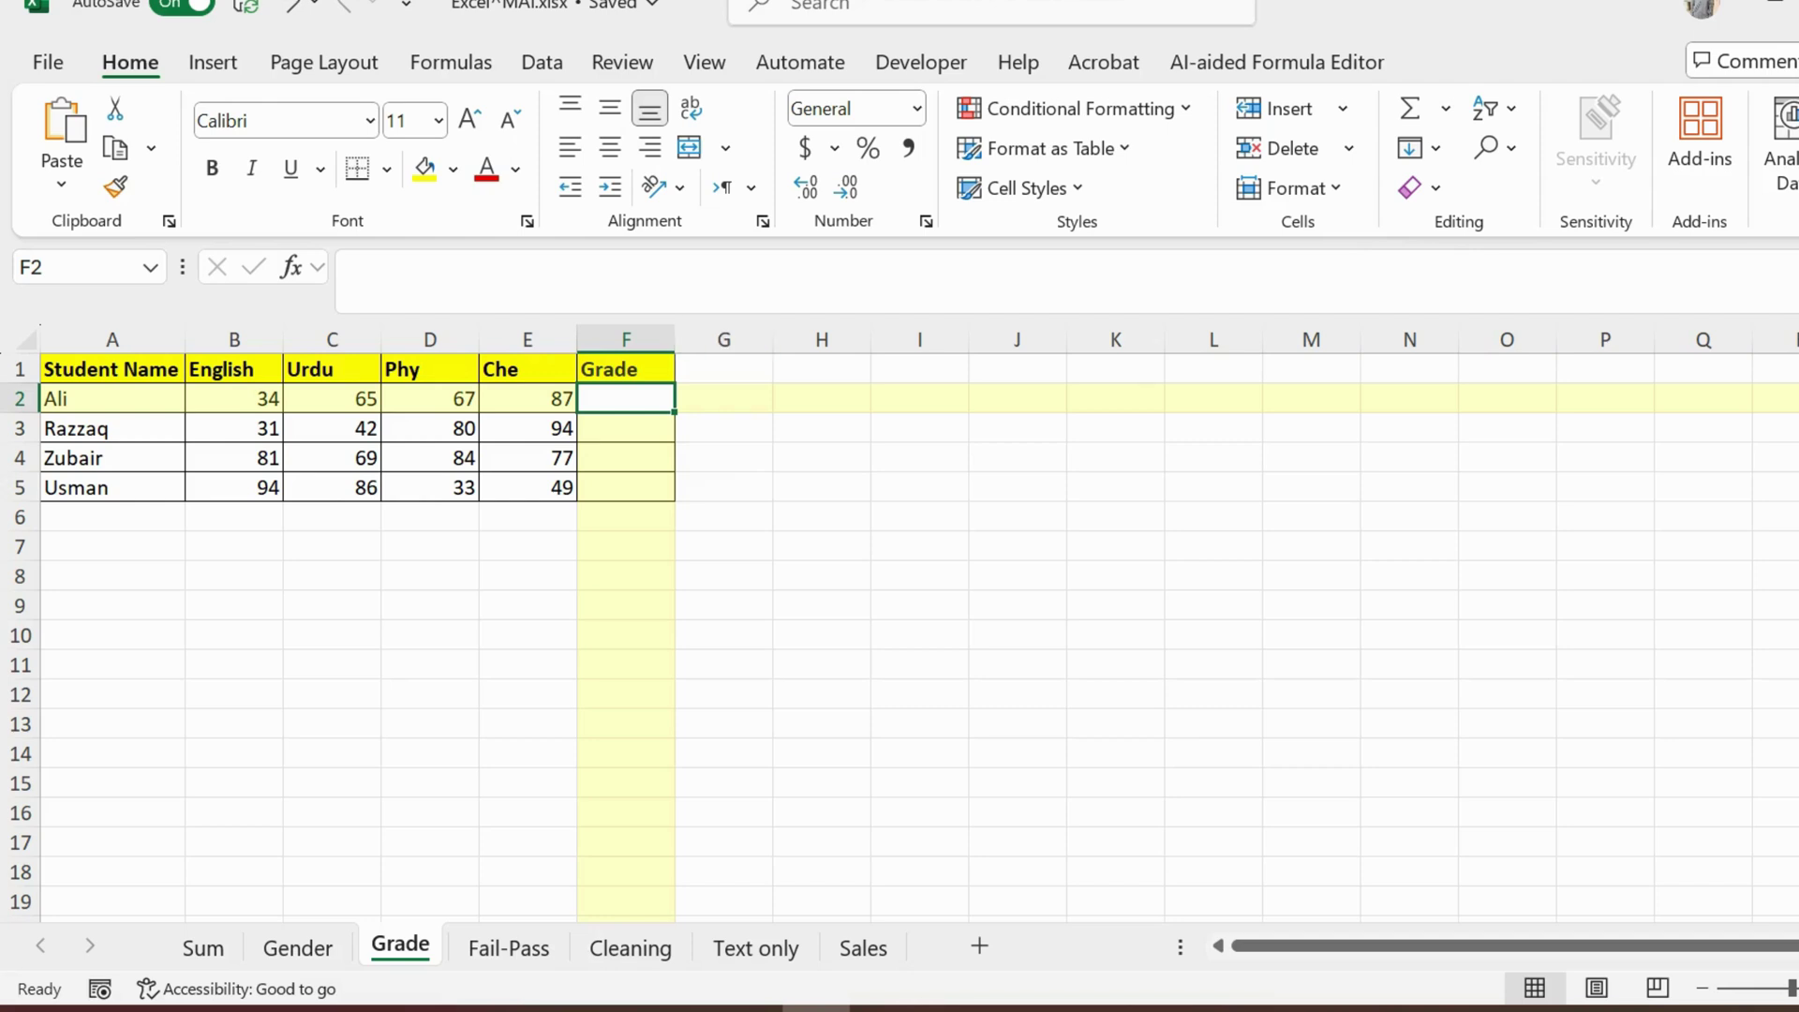
pyautogui.hotkey('alt', 'Tab')
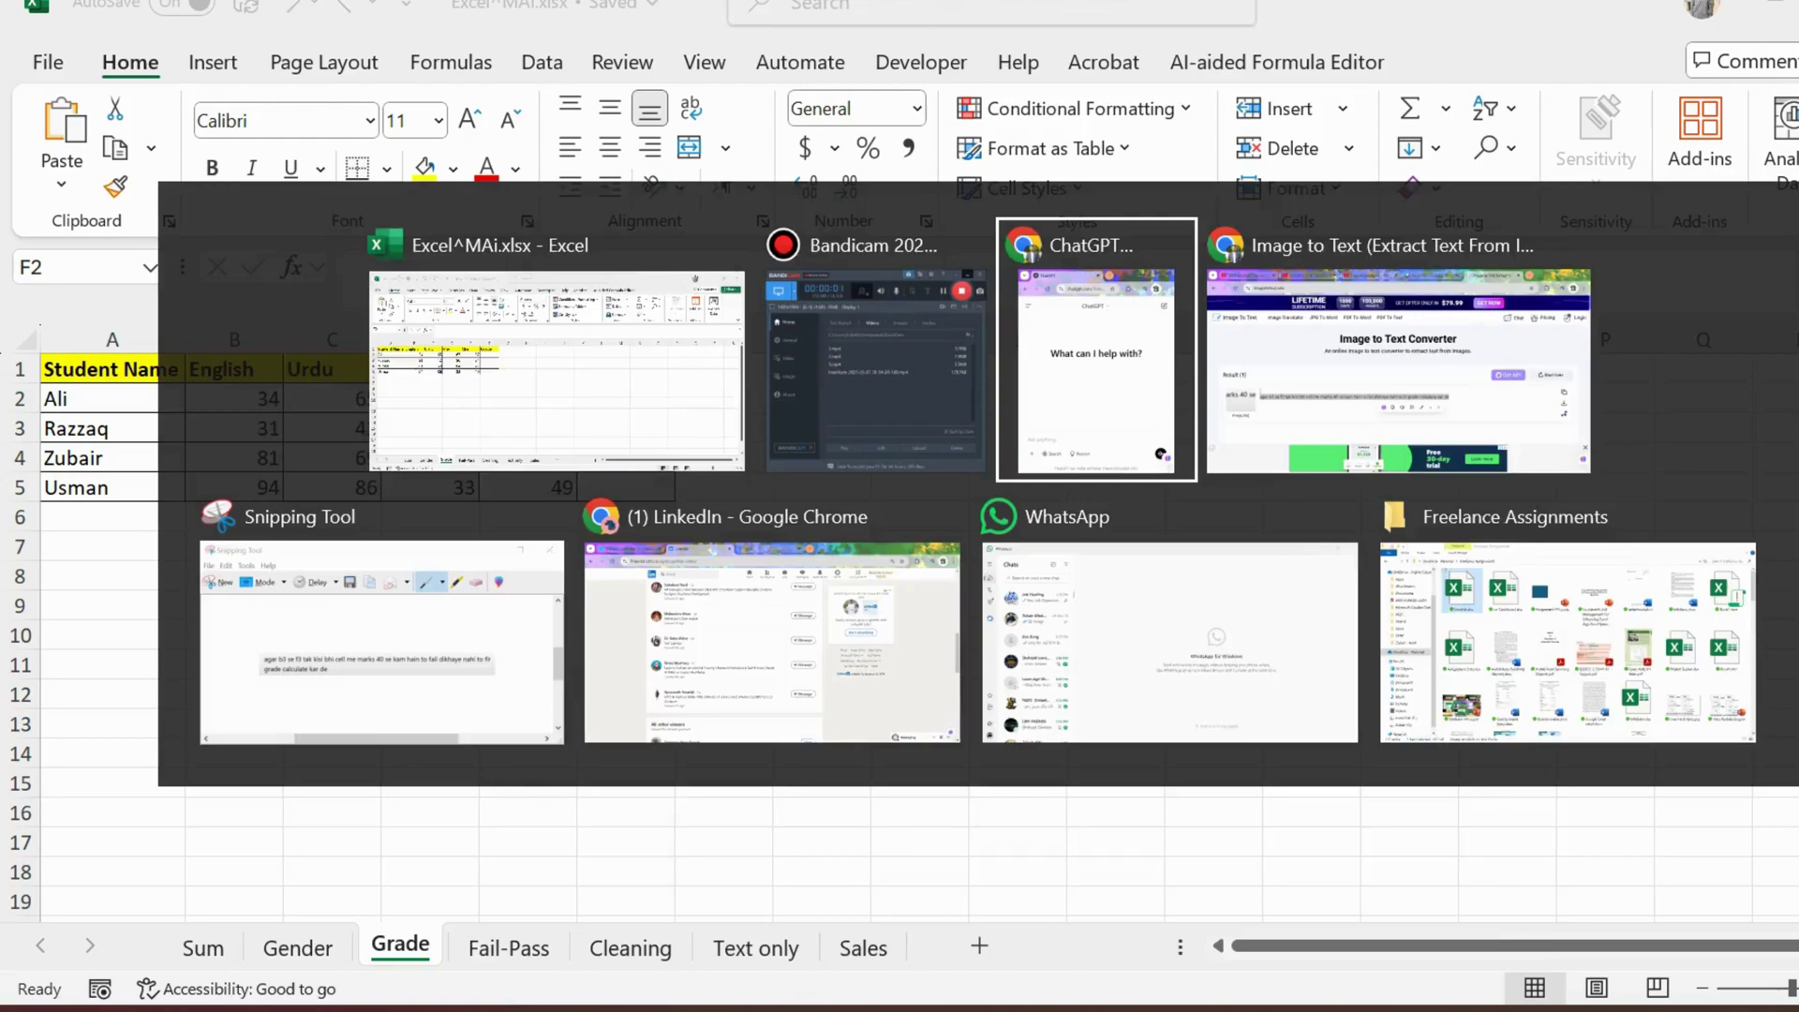
# Step: Paste the grading prompt into ChatGPT and move 'Total 04 subjects' onto its own line
pyautogui.hotkey('ctrl', 'v')
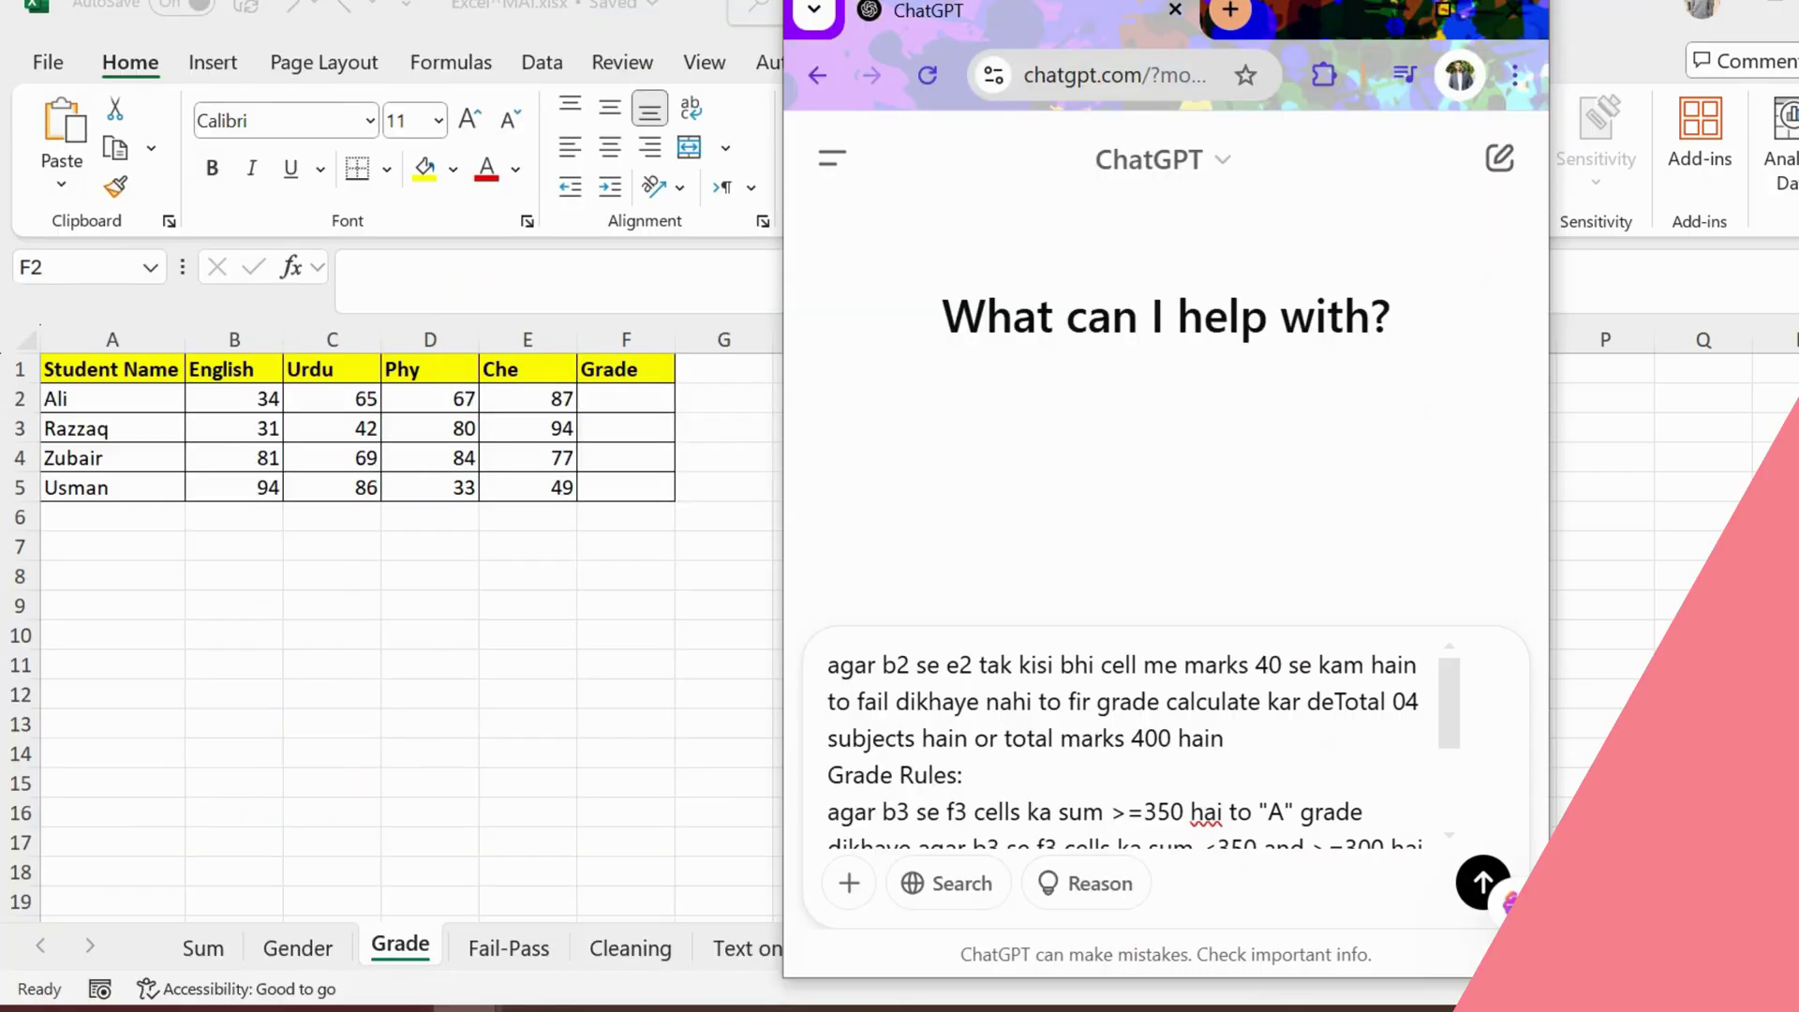
pyautogui.moveTo(852, 664); pyautogui.dragTo(1370, 664)
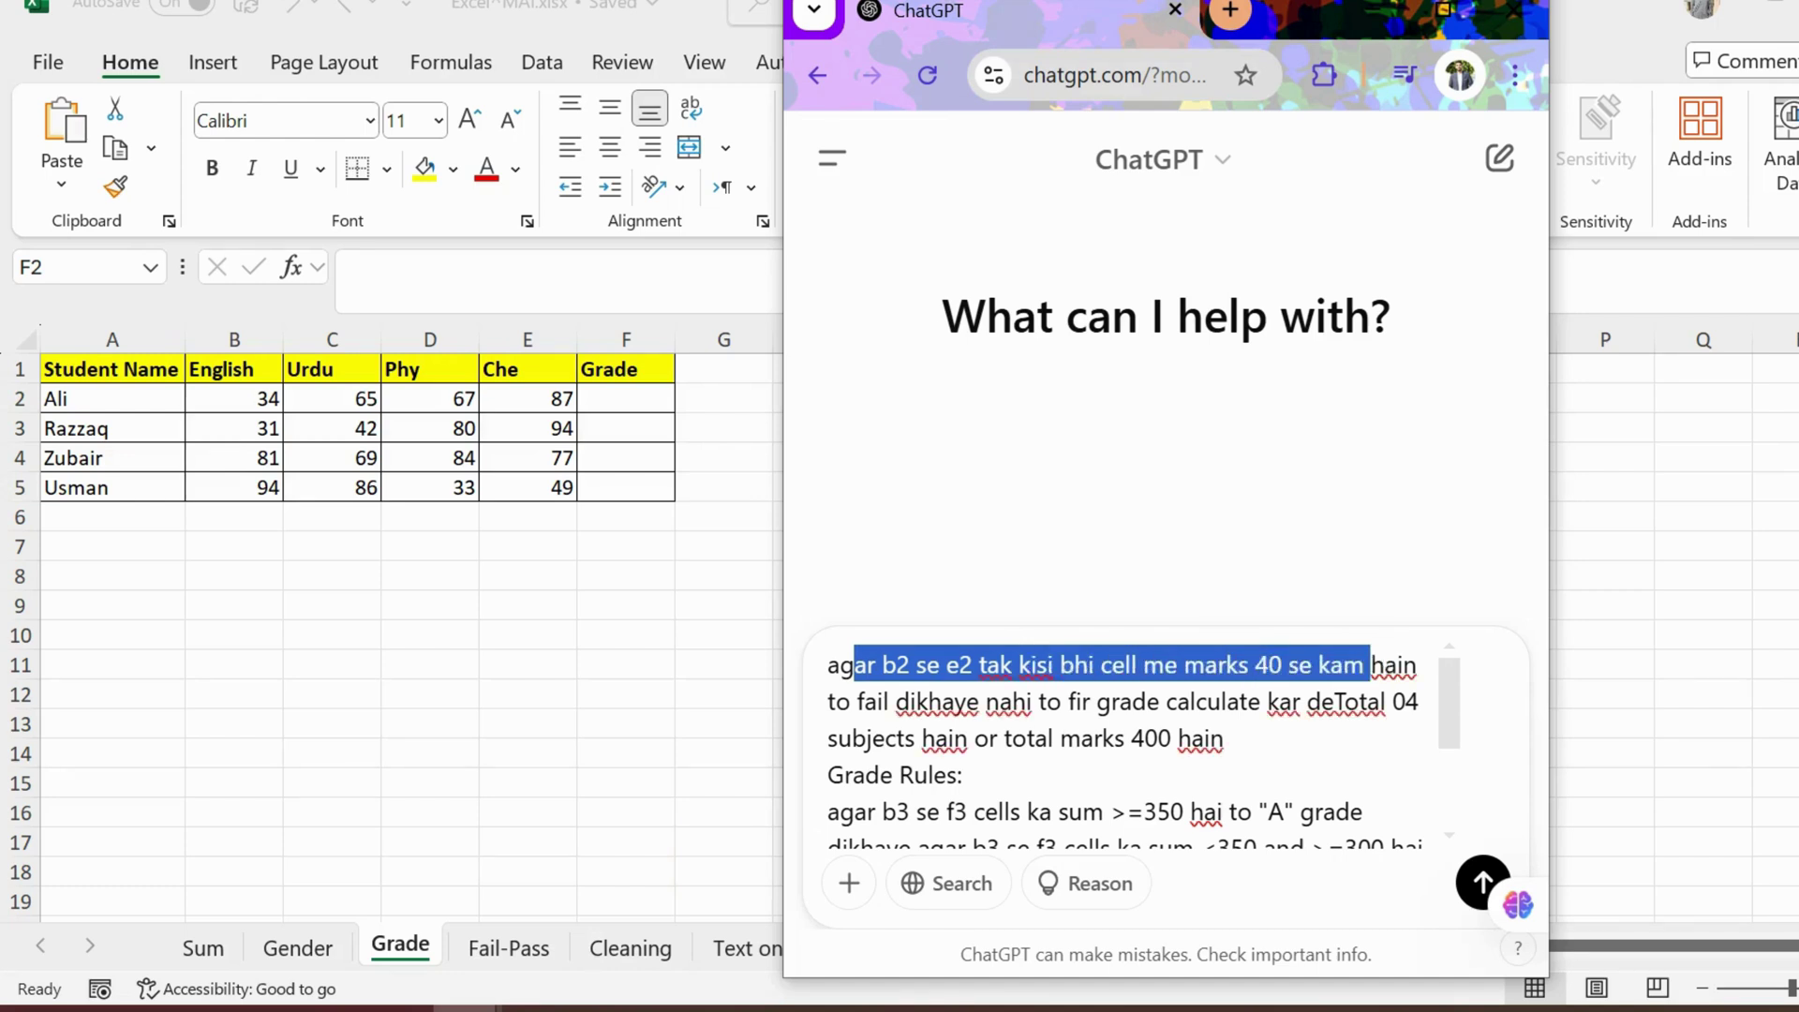
pyautogui.moveTo(877, 702); pyautogui.dragTo(971, 702)
pyautogui.click(1096, 702)
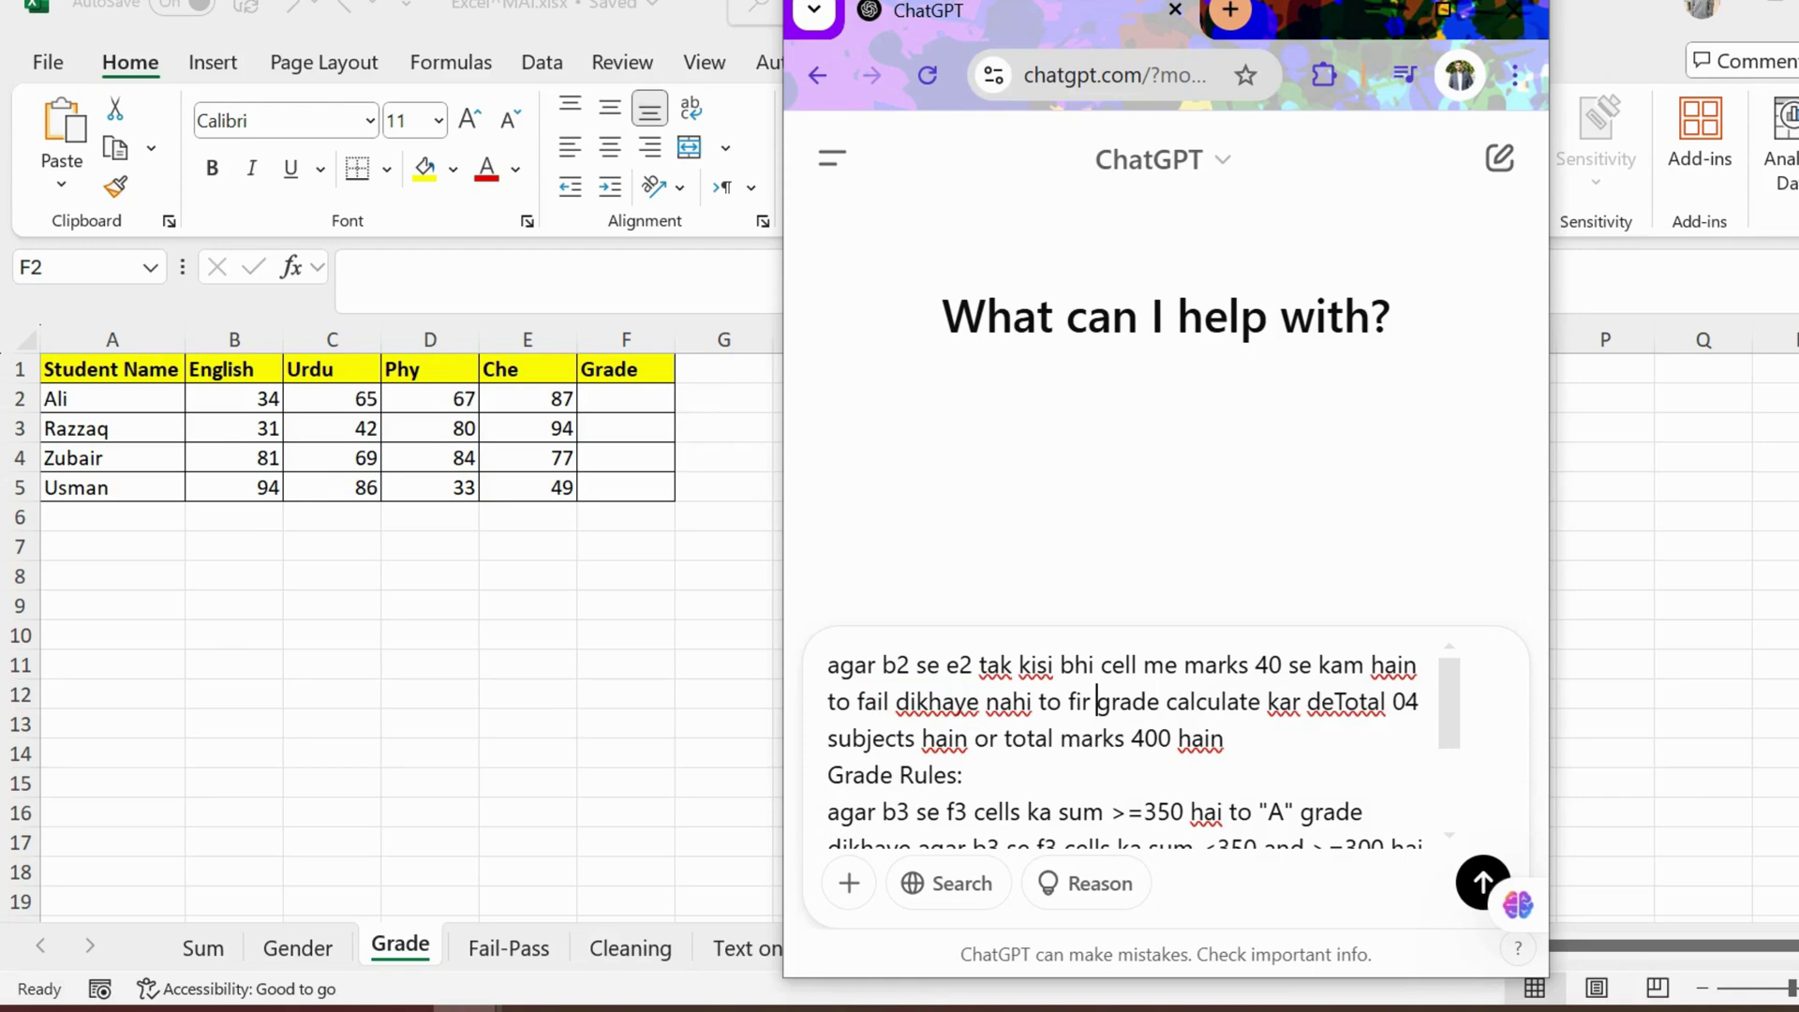
pyautogui.click(1337, 701)
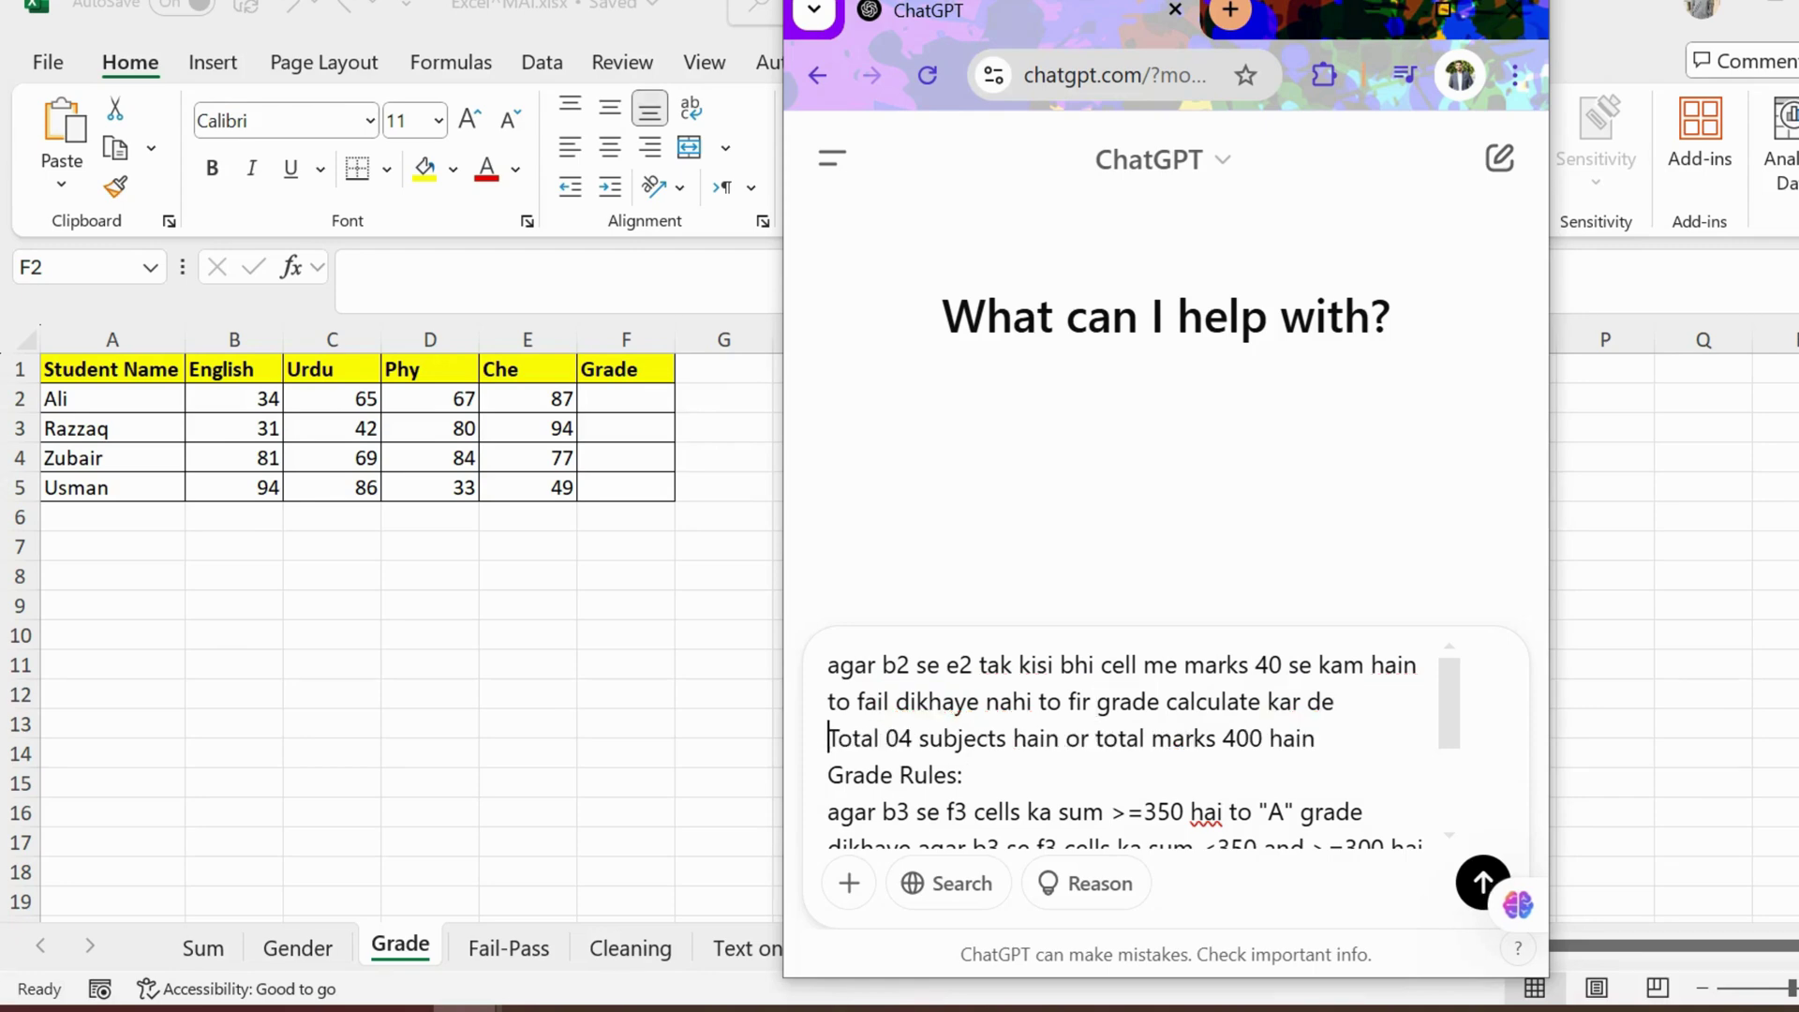
pyautogui.hotkey('shift', 'Return')
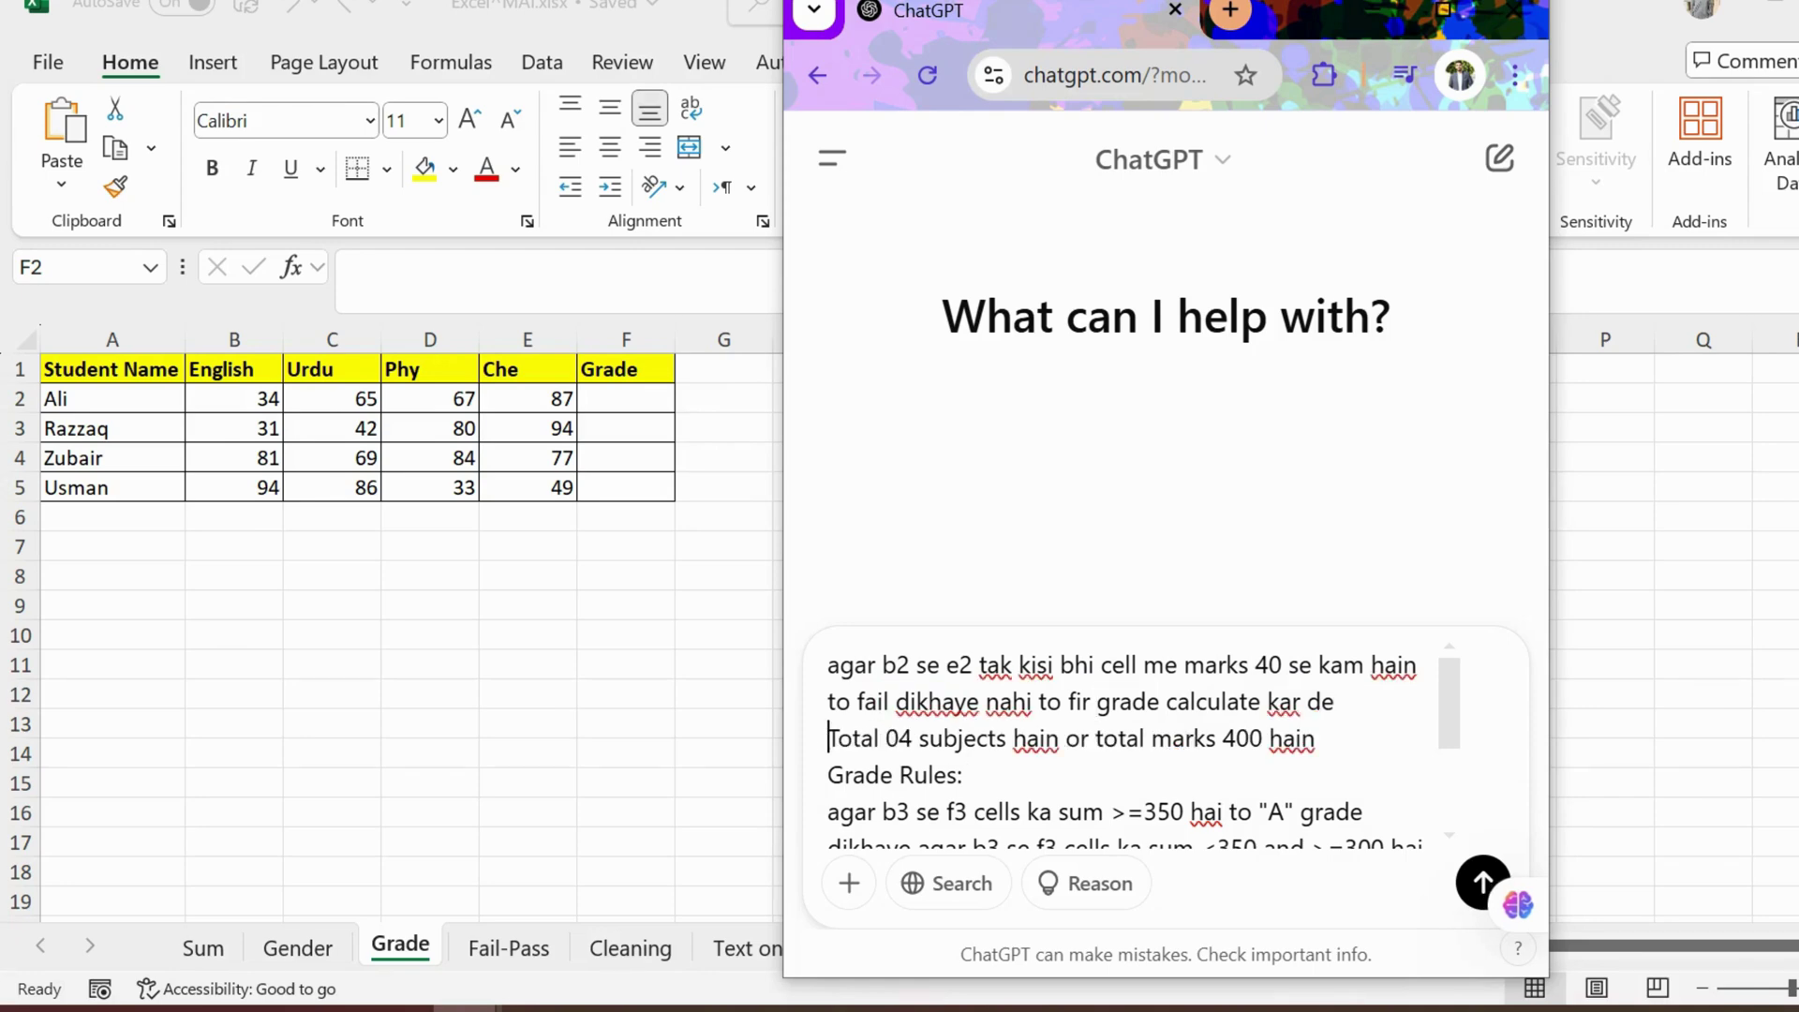
pyautogui.scroll(-2, 1132, 740)
pyautogui.scroll(2, 1132, 740)
pyautogui.scroll(-3, 1132, 740)
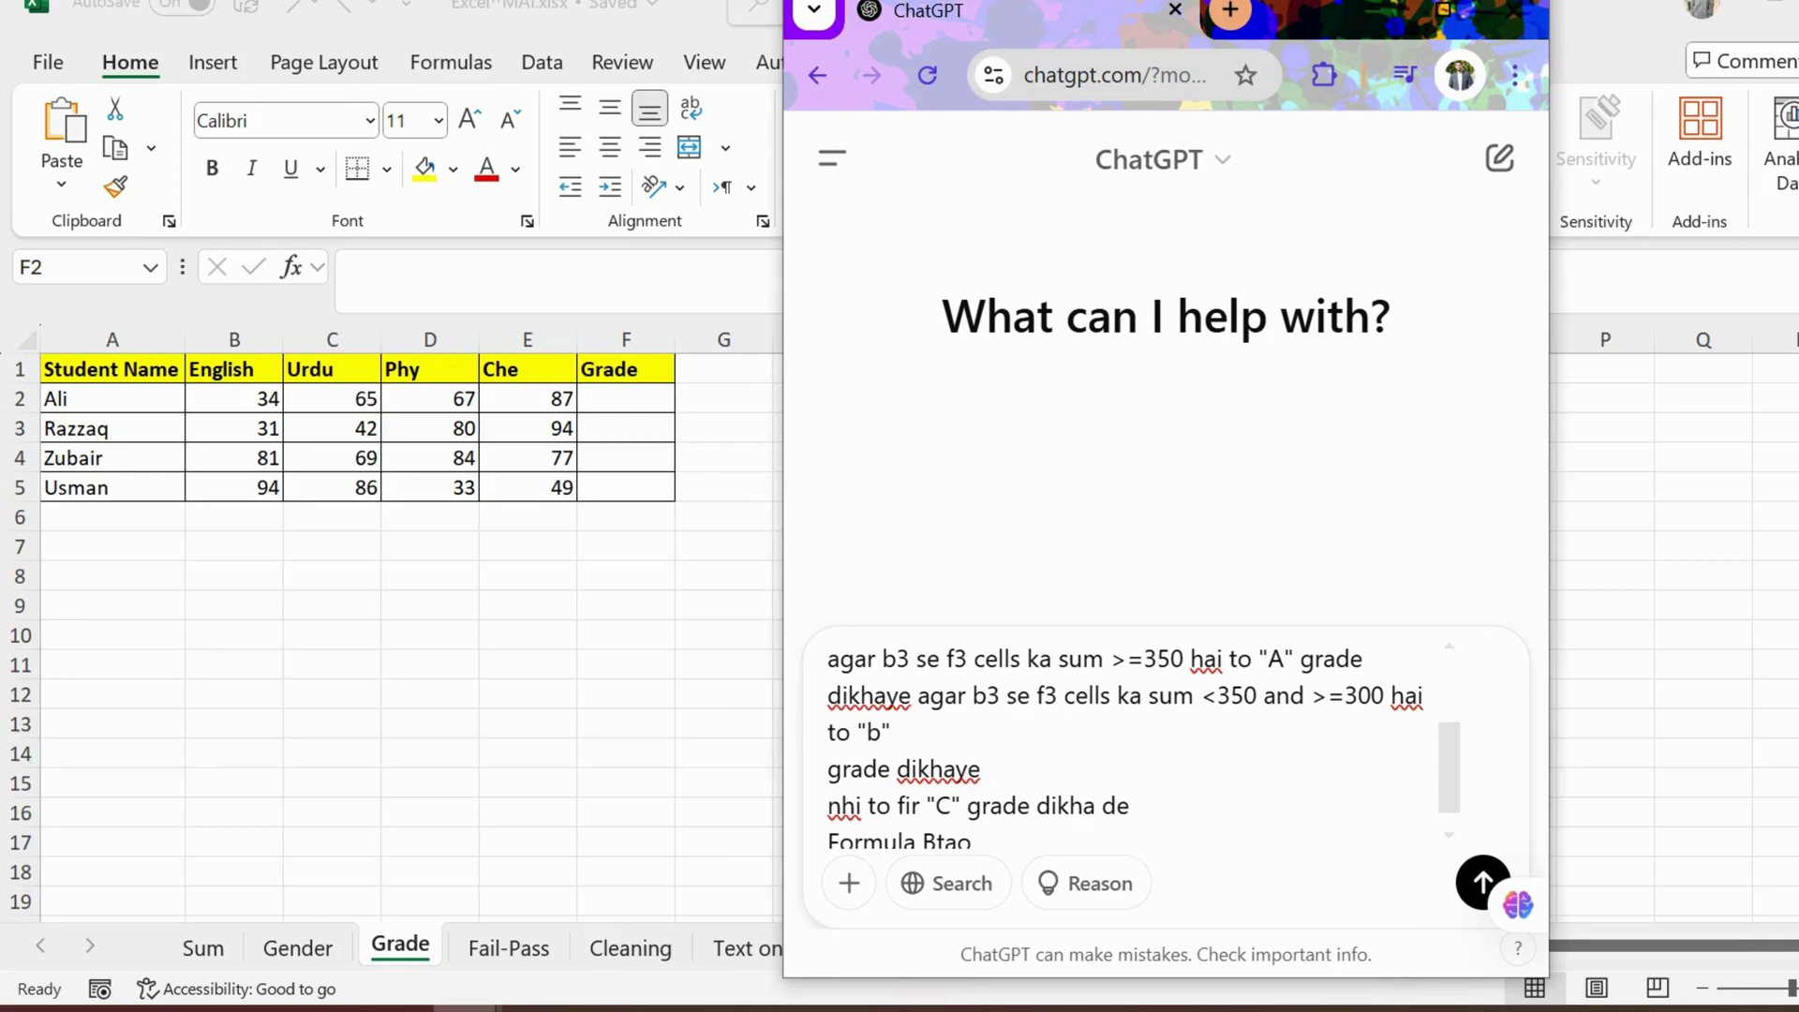
# Step: Change the f3 references on both prompt lines to e2
pyautogui.moveTo(953, 659); pyautogui.dragTo(945, 658)
pyautogui.press('Left')
pyautogui.hotkey('shift', 'Right')
pyautogui.hotkey('shift', 'Right')
pyautogui.write('3')
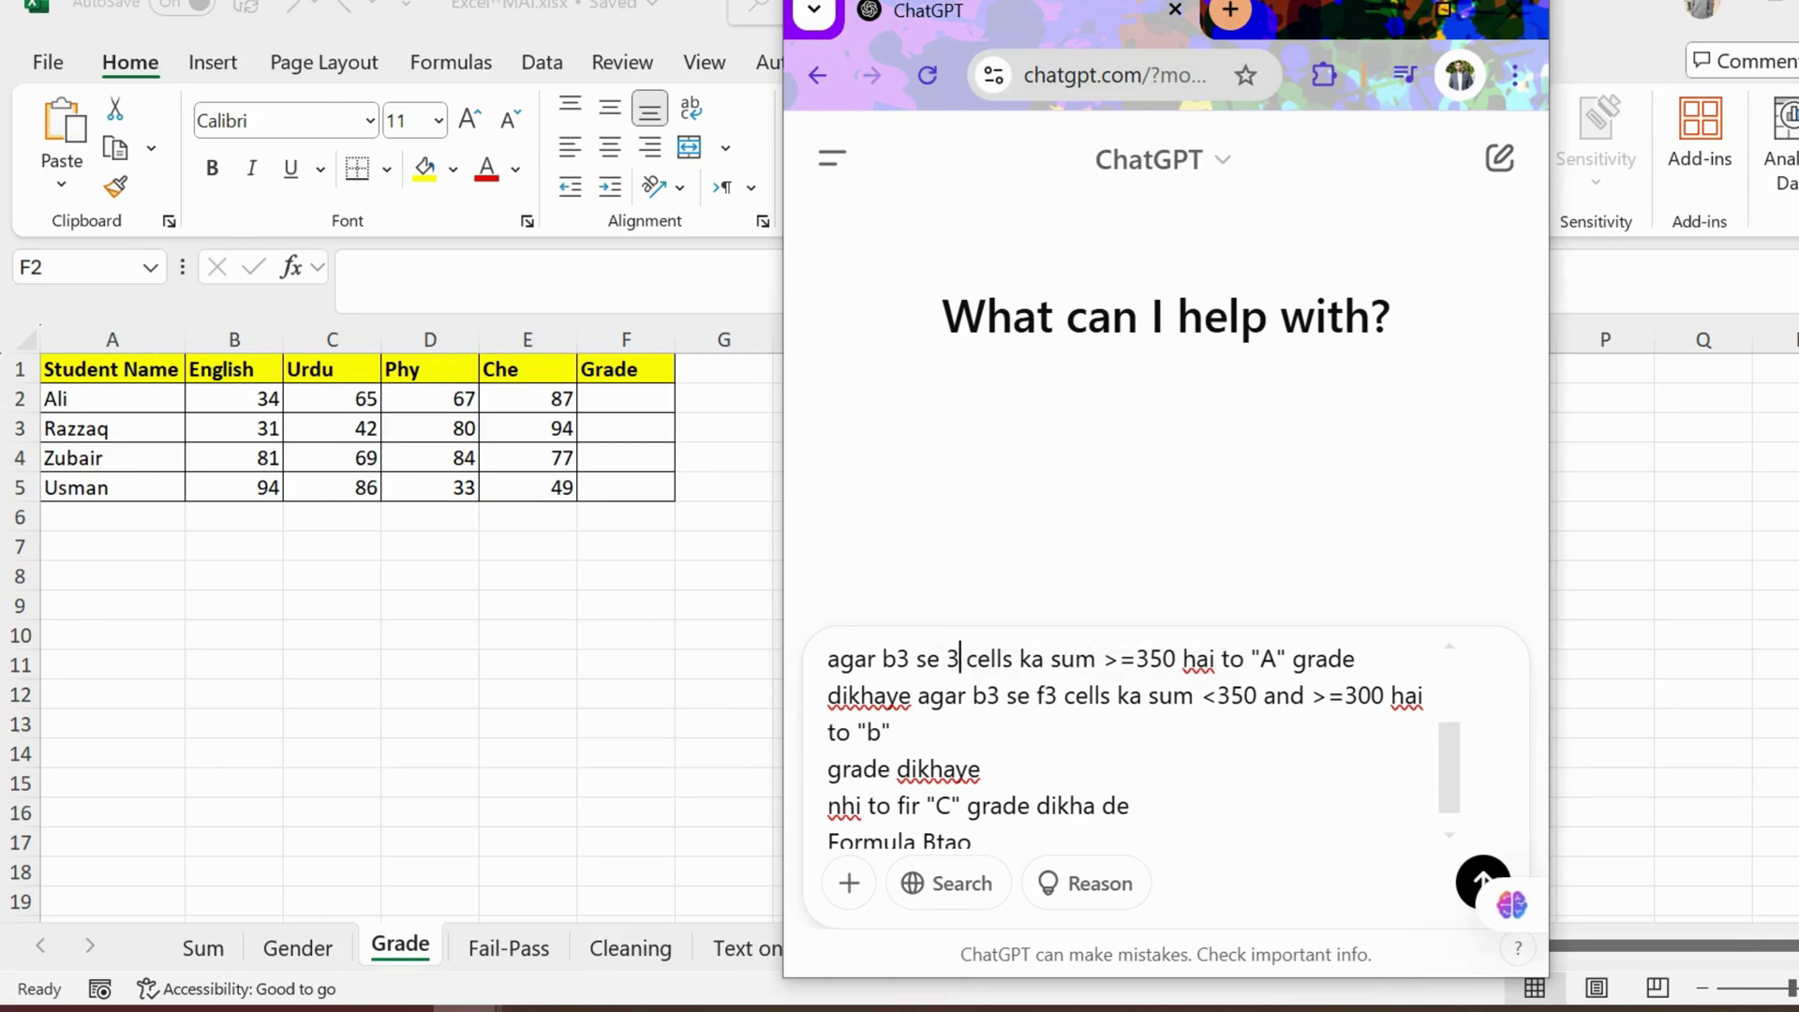
pyautogui.press('Left')
pyautogui.write('e')
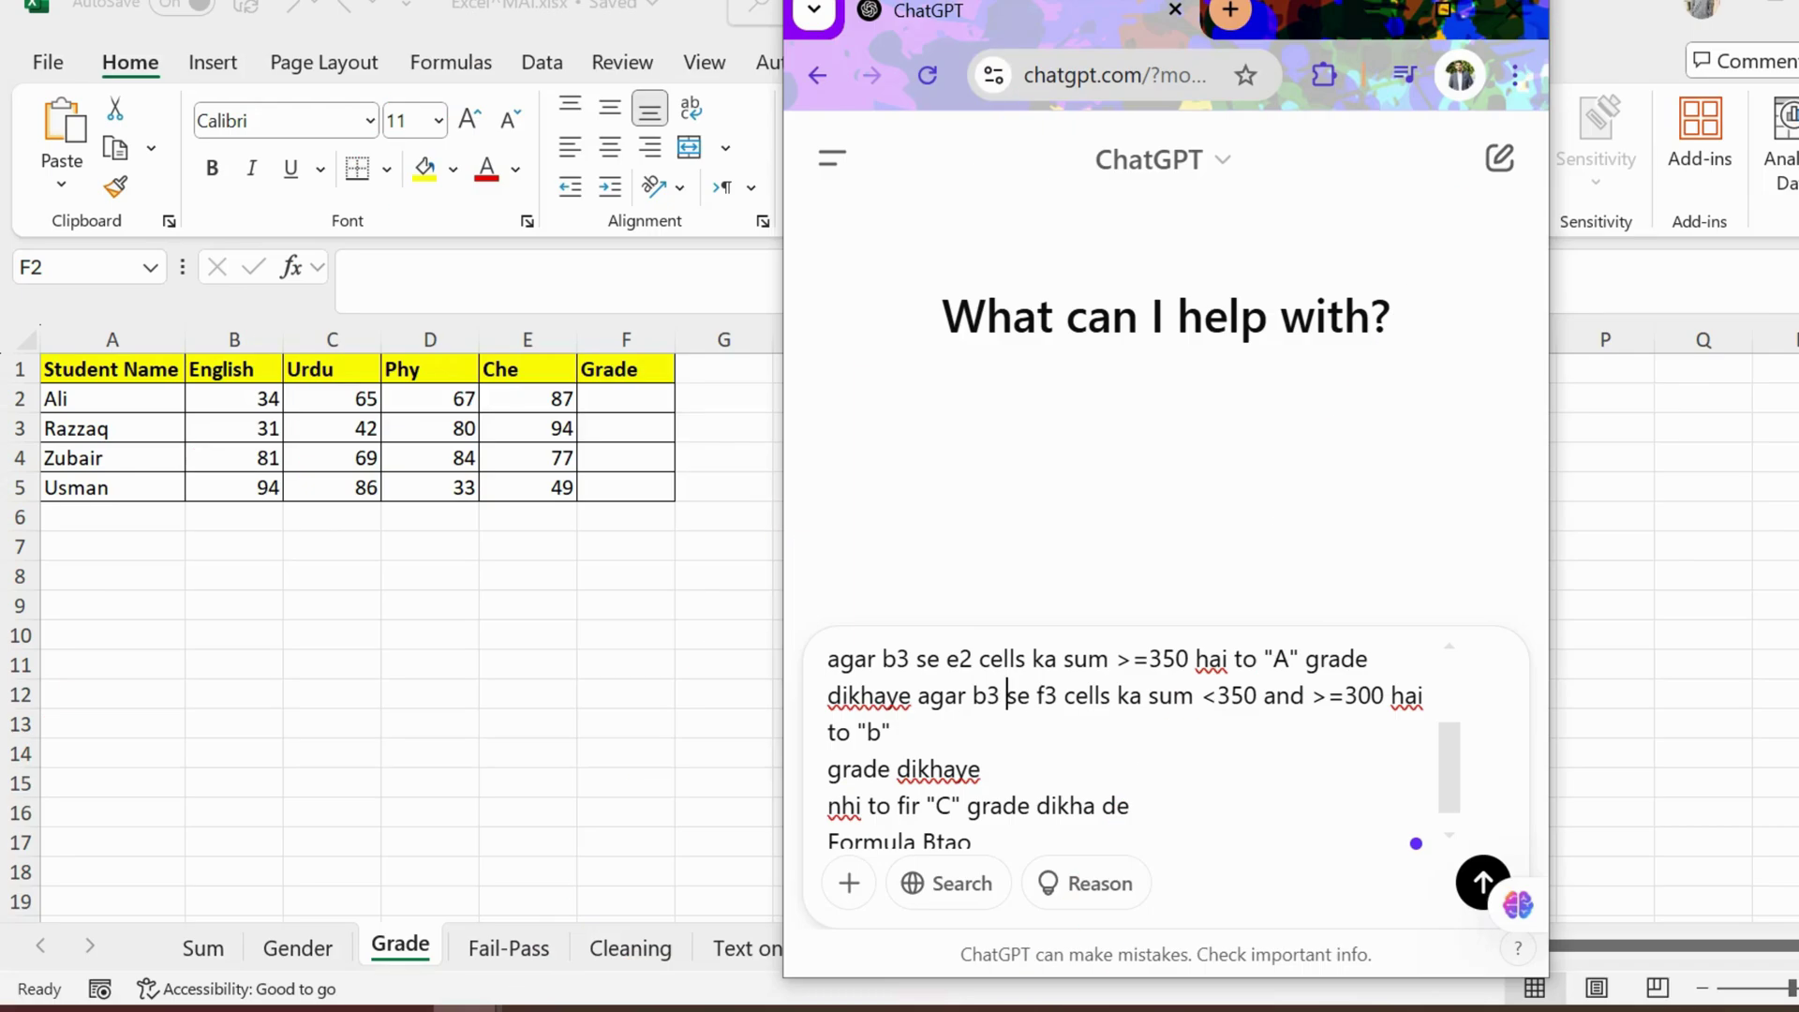
pyautogui.press('Right')
pyautogui.press('Right')
pyautogui.press('Right')
pyautogui.hotkey('shift', 'Right')
pyautogui.hotkey('shift', 'Right')
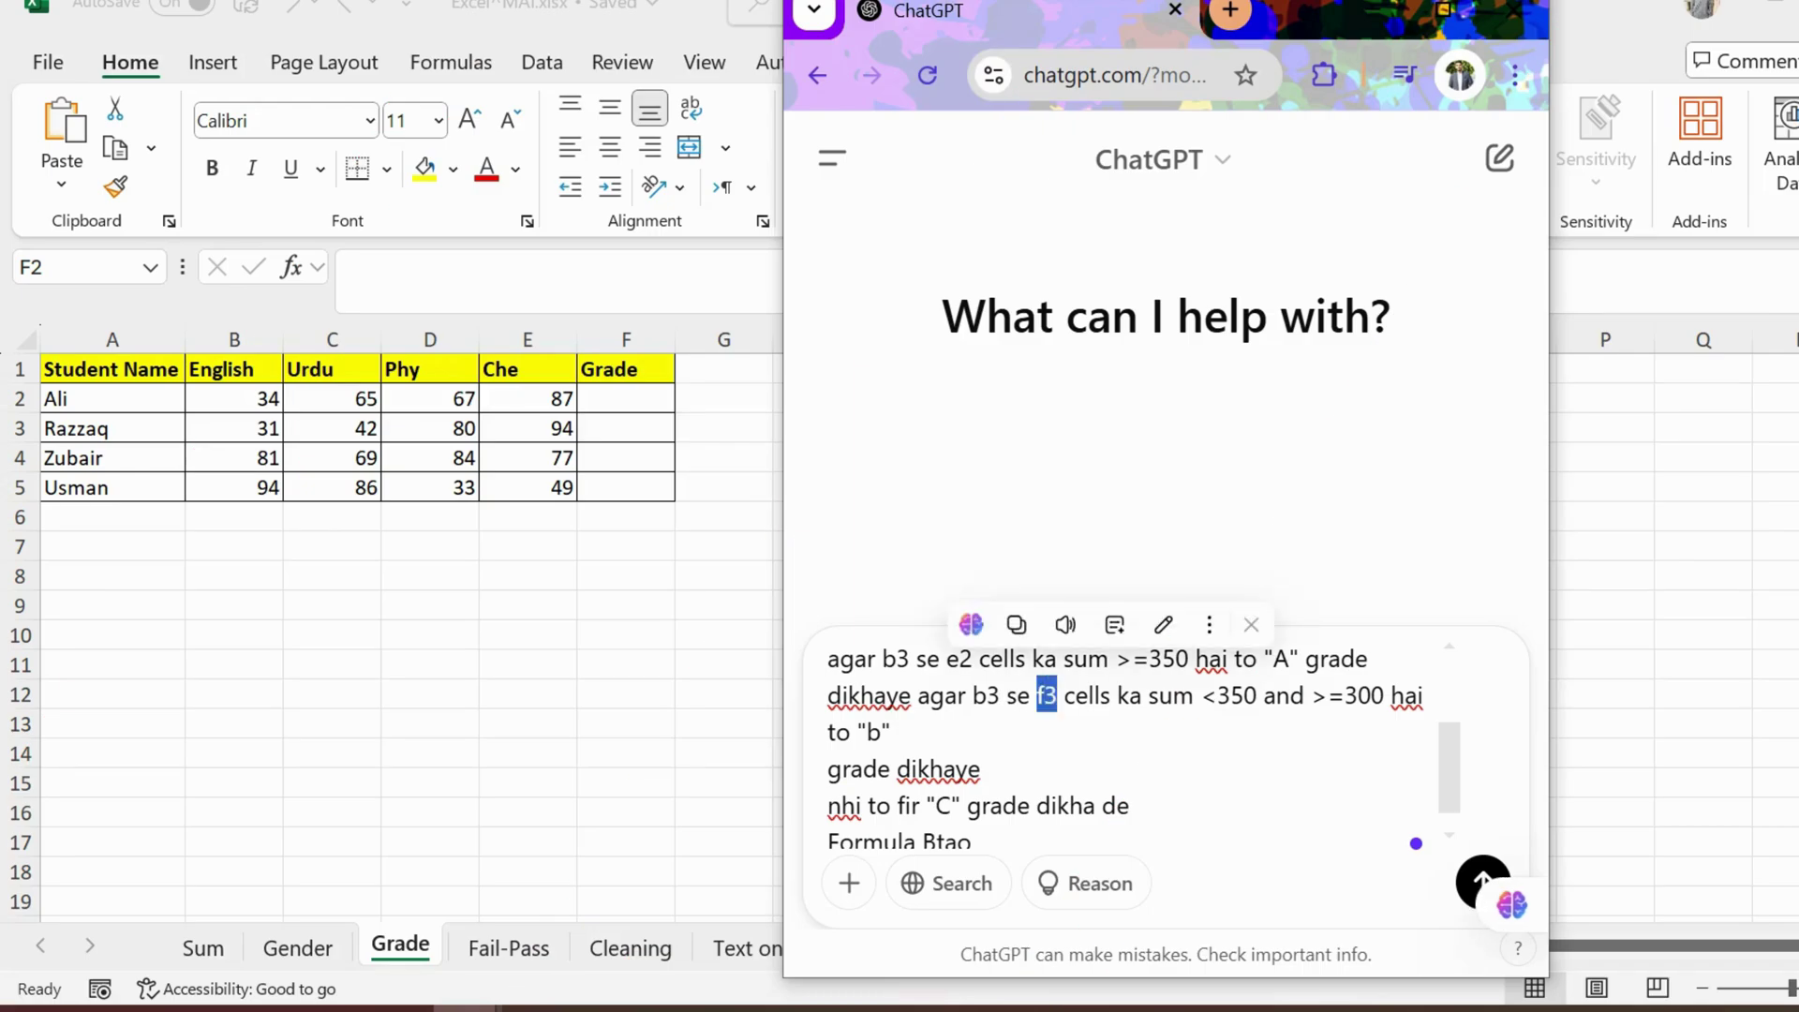
pyautogui.write('e2')
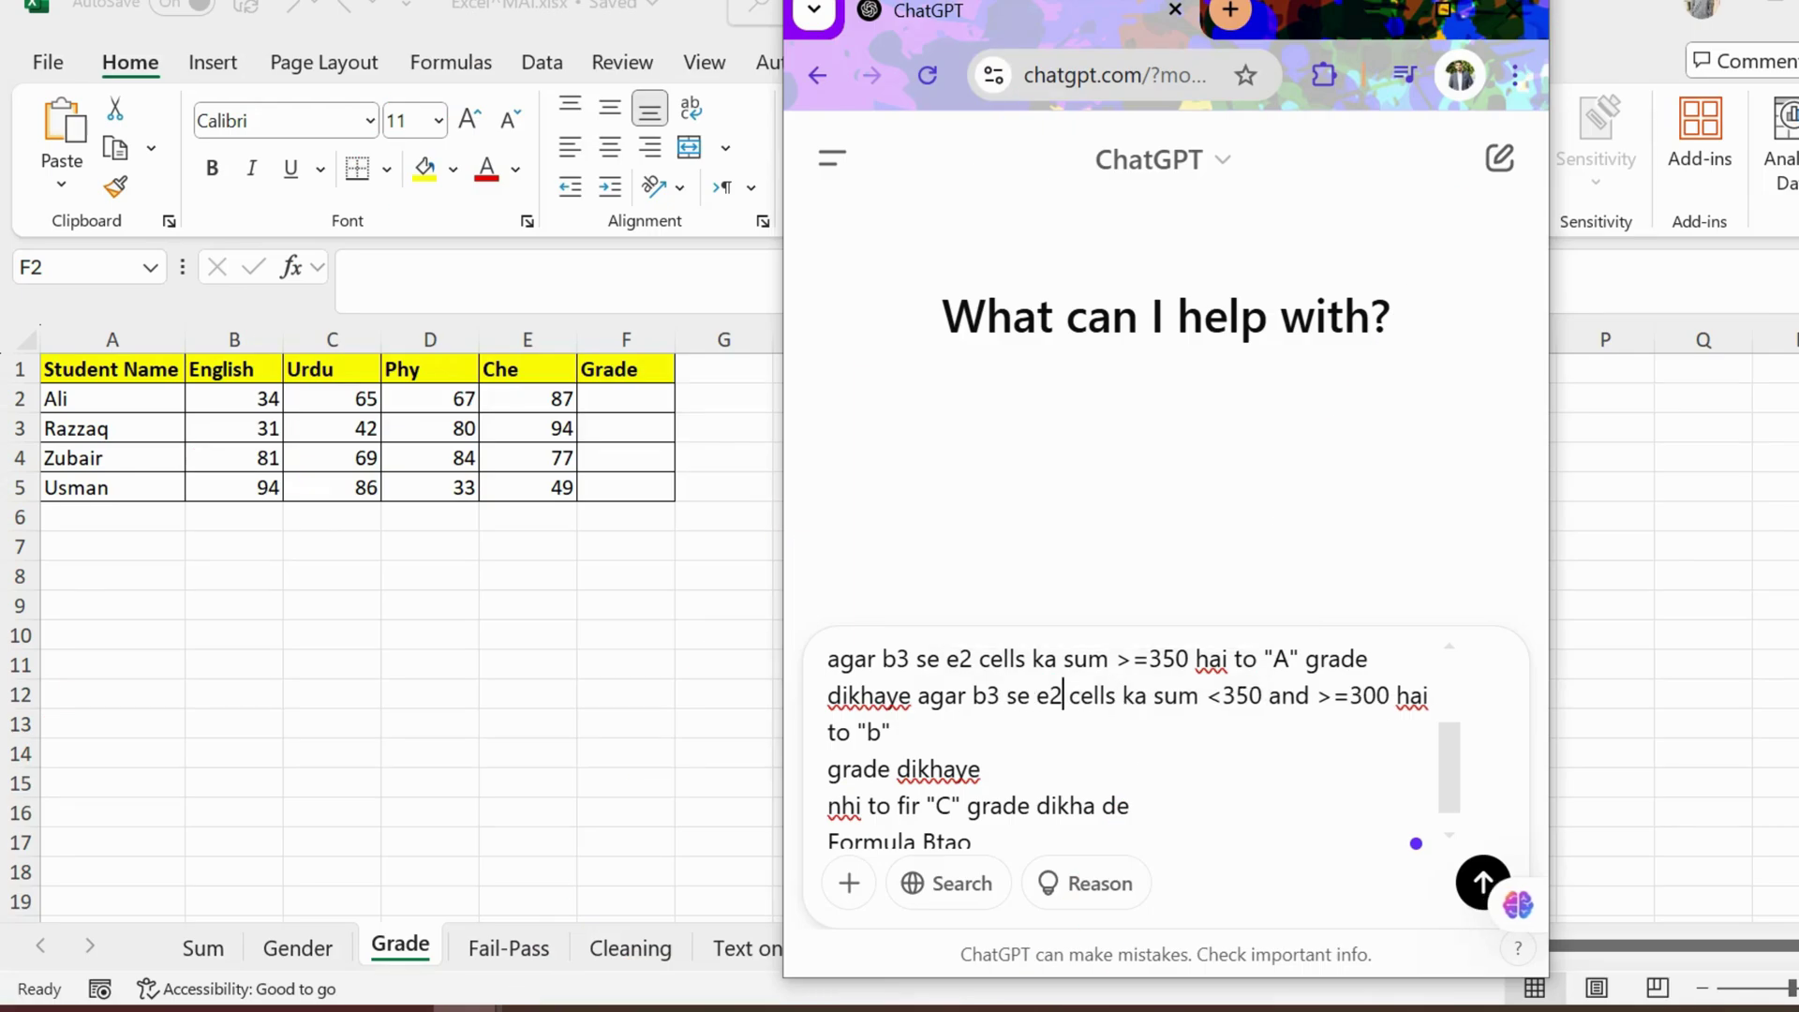
pyautogui.scroll(1, 1133, 748)
pyautogui.scroll(-1, 1134, 748)
# Step: Change b3 to b2 on both prompt lines and send the grading prompt
pyautogui.moveTo(911, 659); pyautogui.dragTo(897, 659)
pyautogui.write('2')
pyautogui.moveTo(1002, 695); pyautogui.dragTo(990, 695)
pyautogui.write('2')
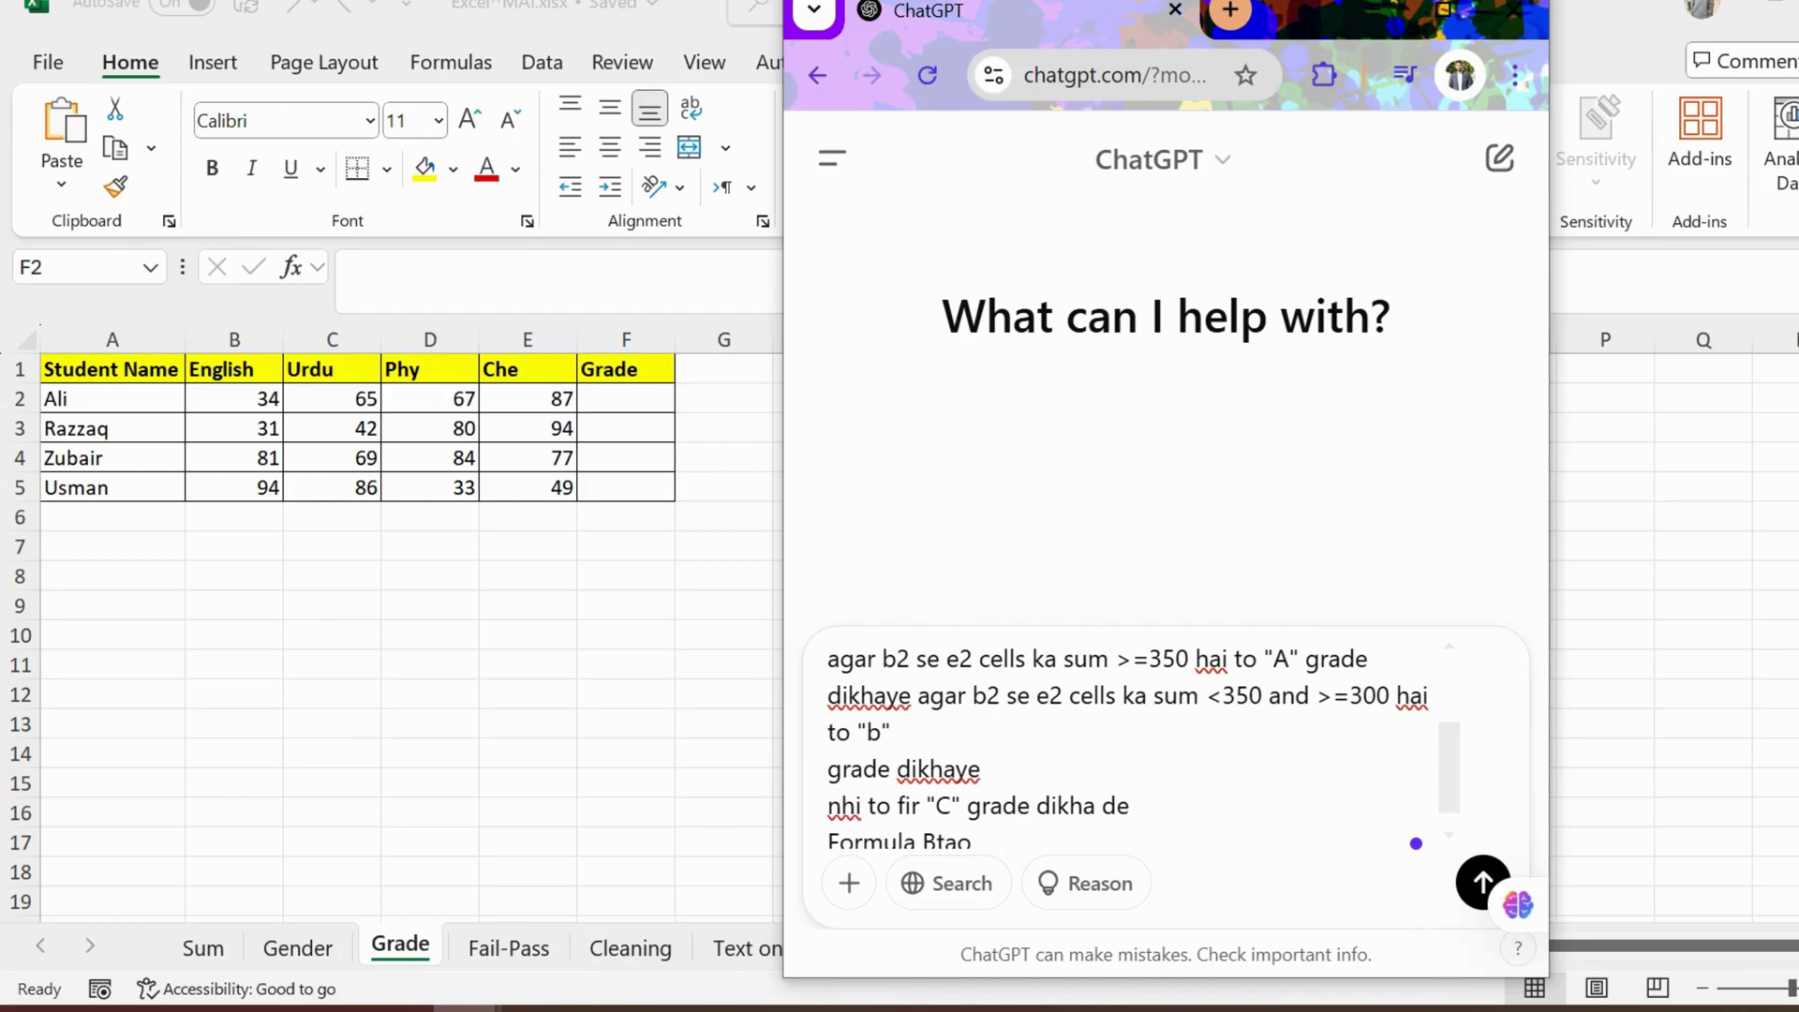
pyautogui.scroll(-1, 1138, 741)
pyautogui.press('Return')
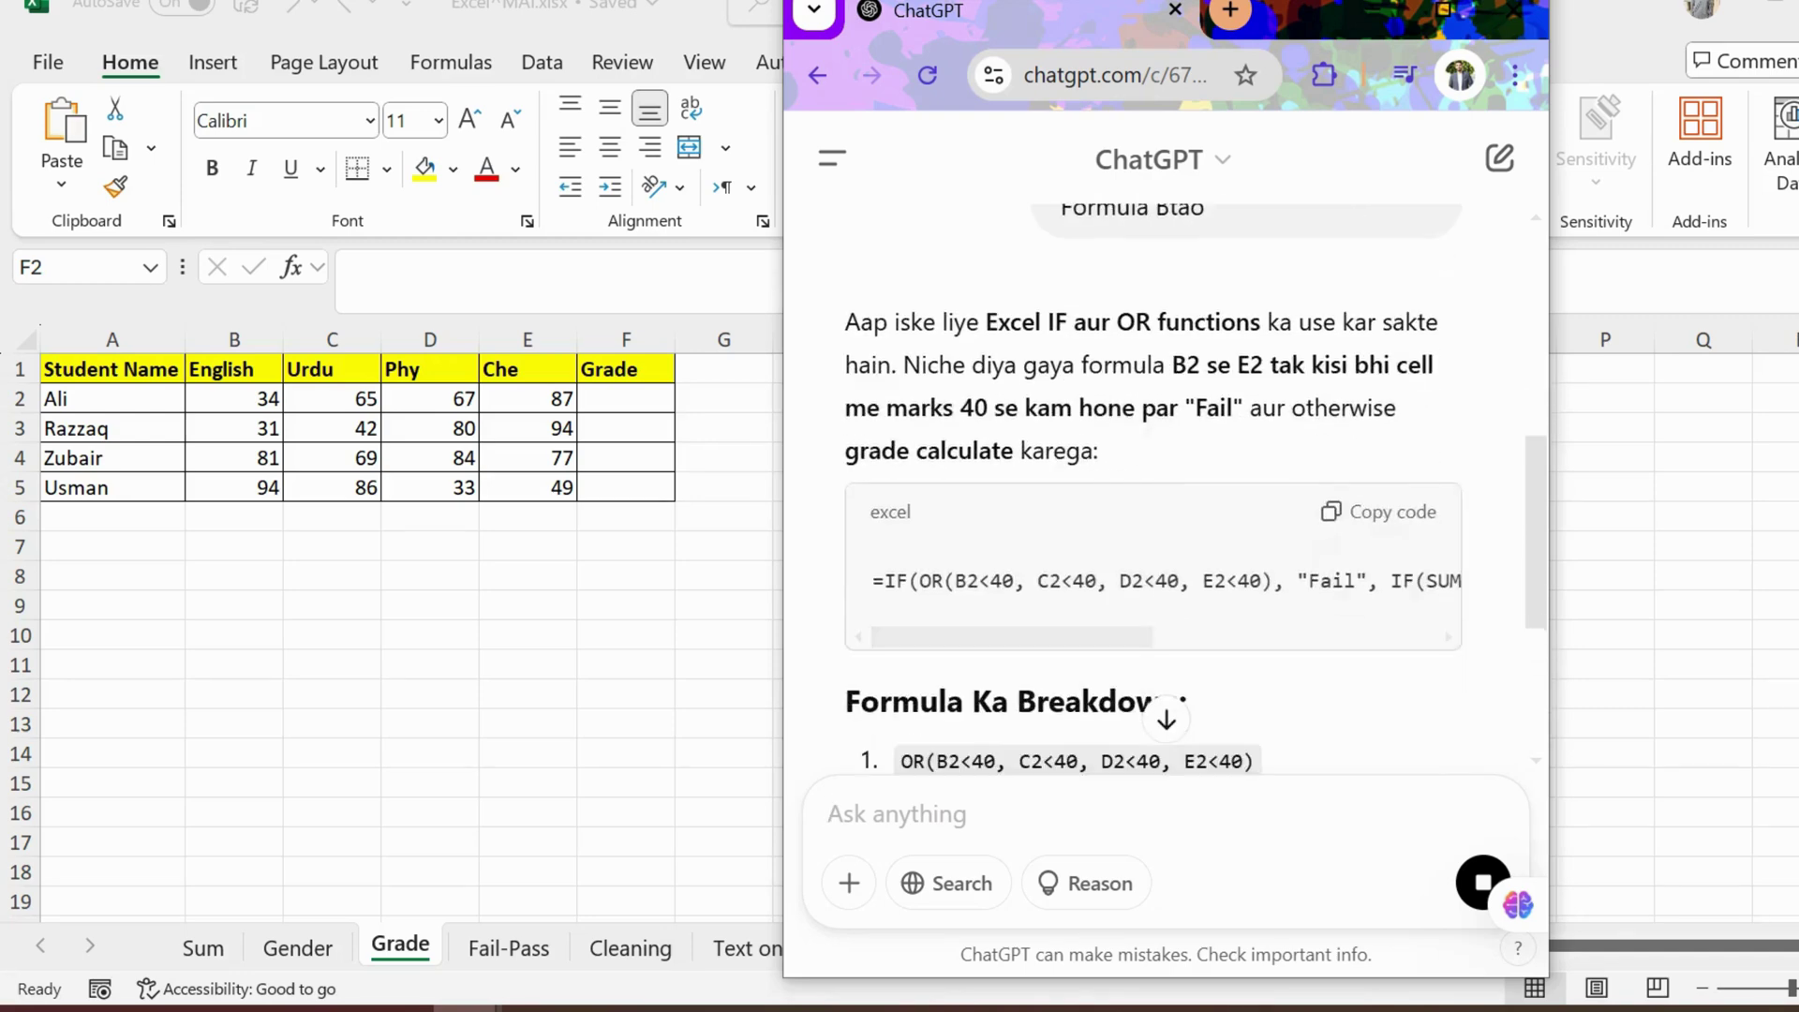
# Step: Paste ChatGPT's IF/OR grade formula into F2, fill it to F5, then select one student's marks to check
pyautogui.click(1377, 512)
pyautogui.hotkey('alt', 'Tab')
pyautogui.hotkey('ctrl', 'v')
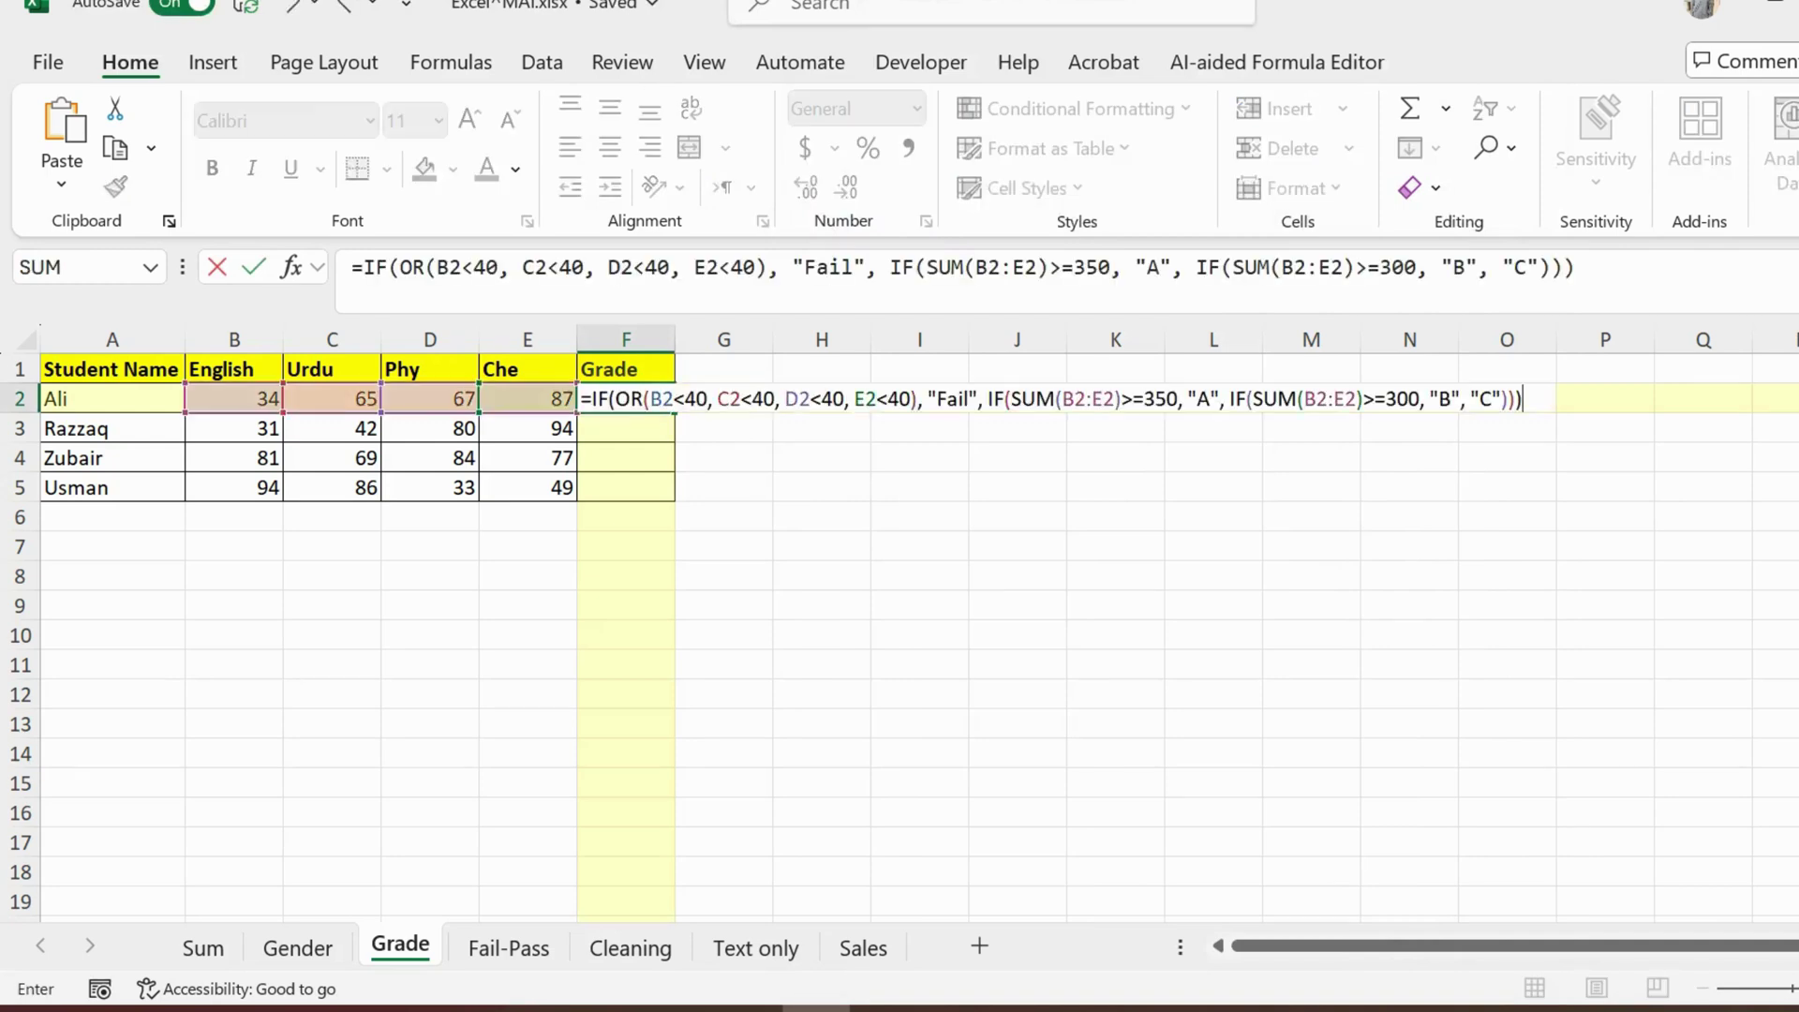
pyautogui.press('Return')
pyautogui.press('Up')
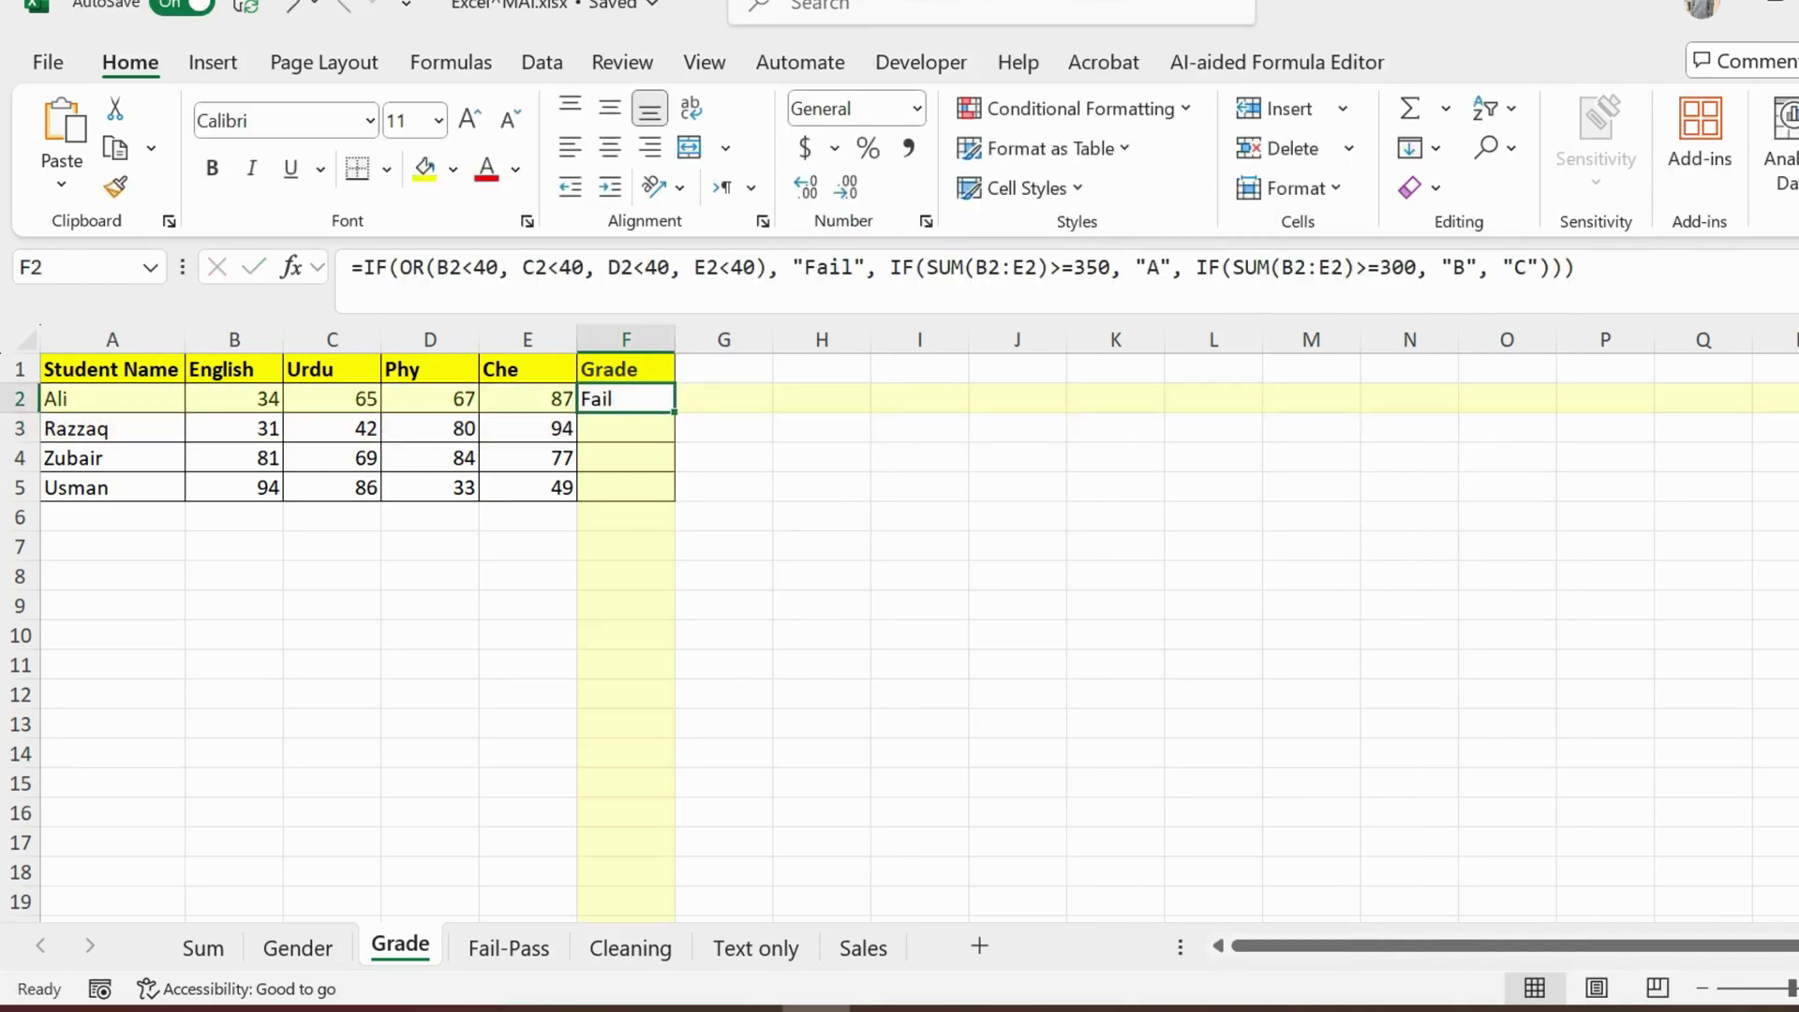
pyautogui.moveTo(674, 412); pyautogui.dragTo(674, 498)
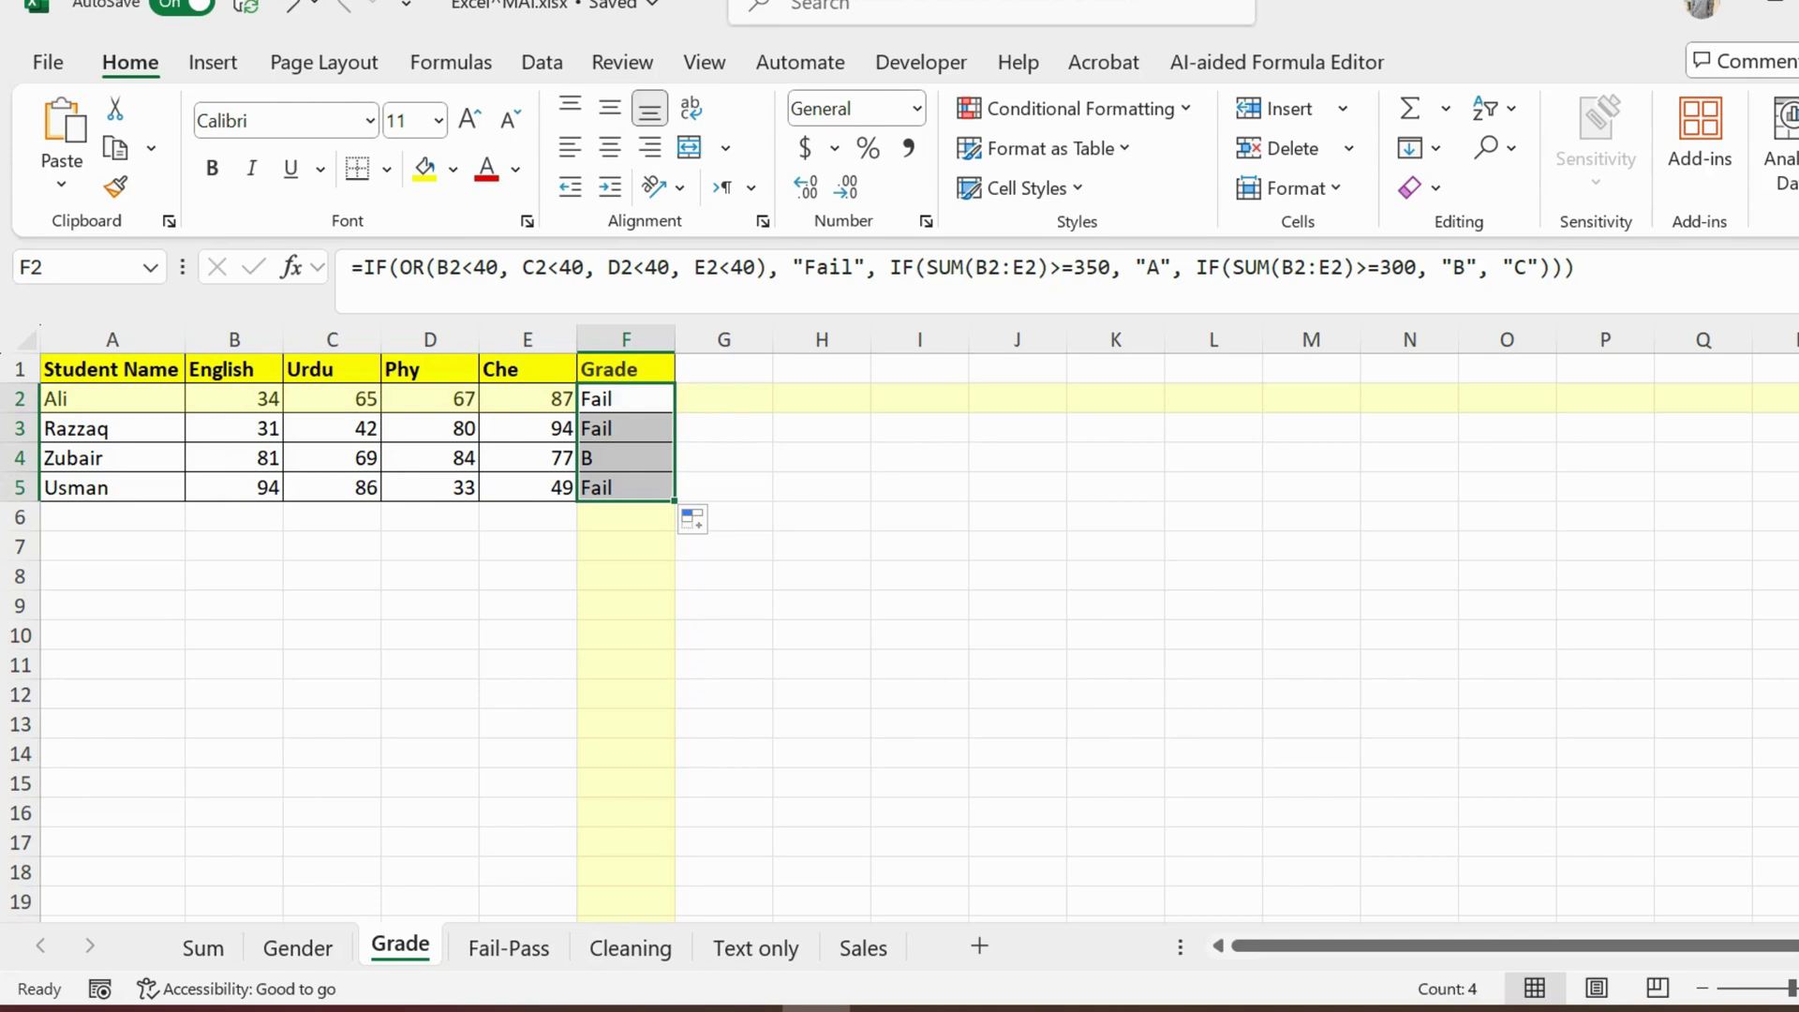
pyautogui.moveTo(234, 459); pyautogui.dragTo(528, 458)
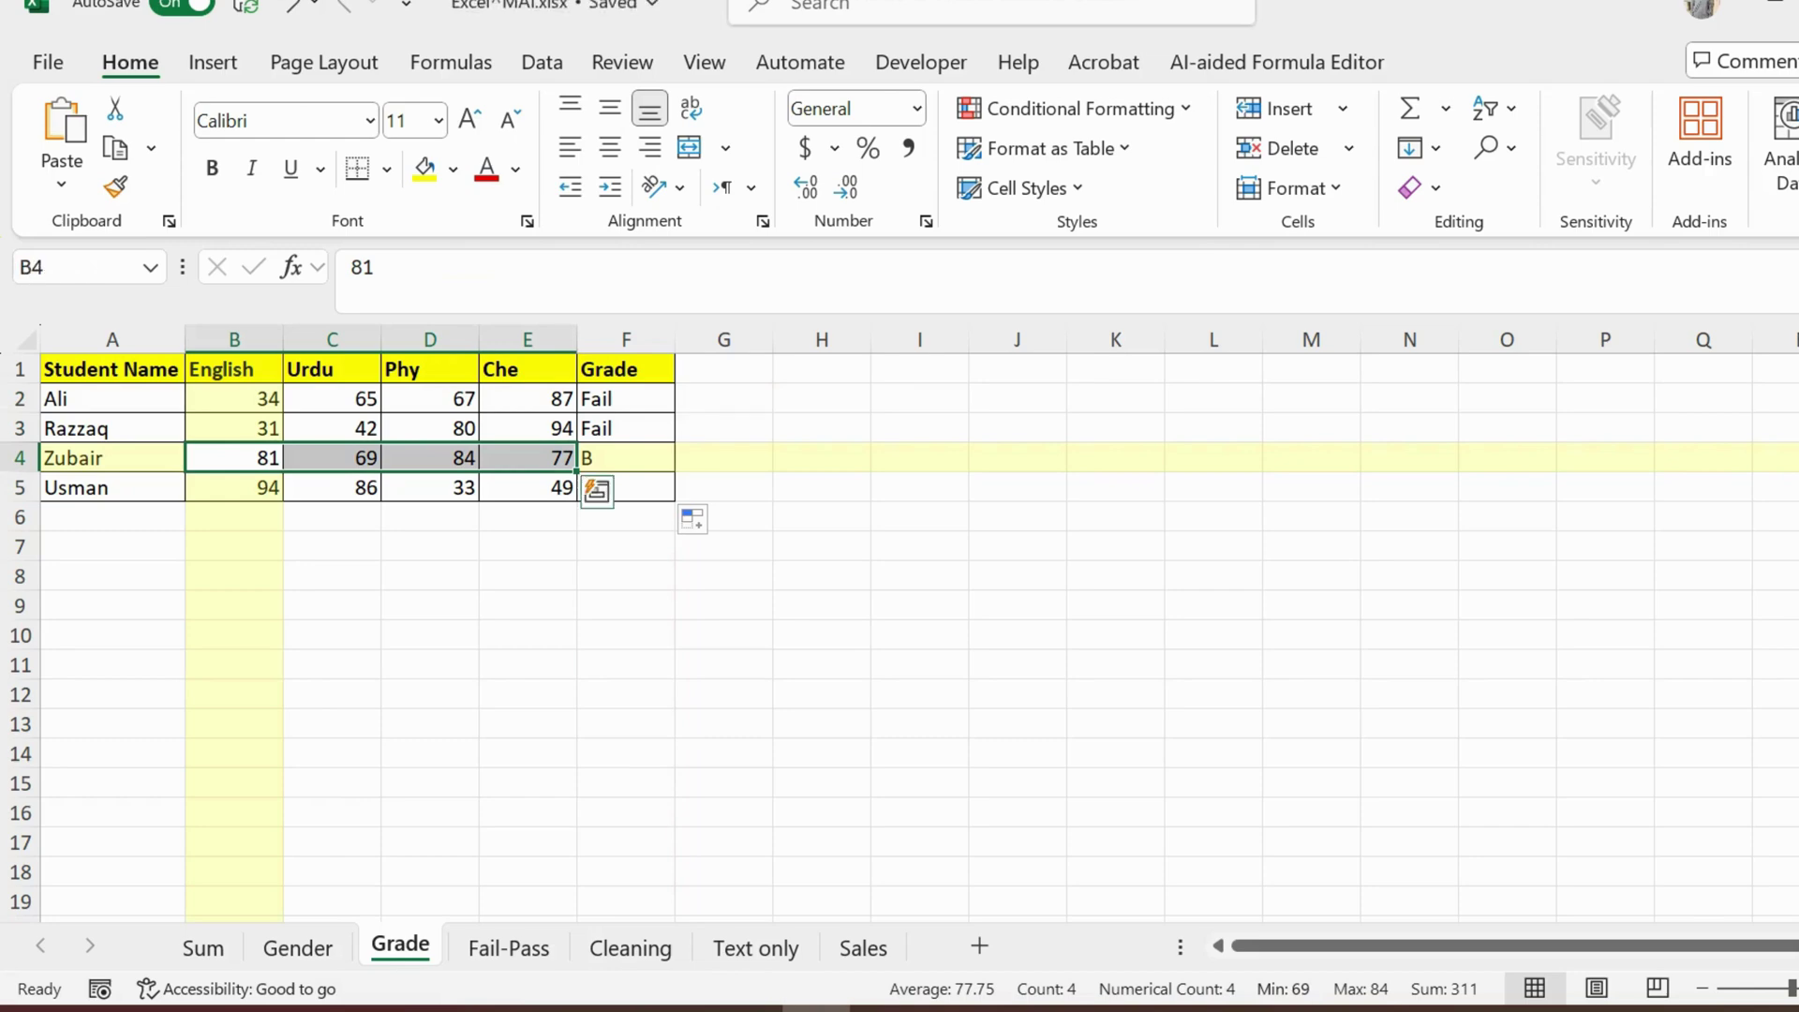
pyautogui.hotkey('alt', 'Tab')
pyautogui.scroll(1, 1167, 487)
pyautogui.scroll(-3, 1166, 487)
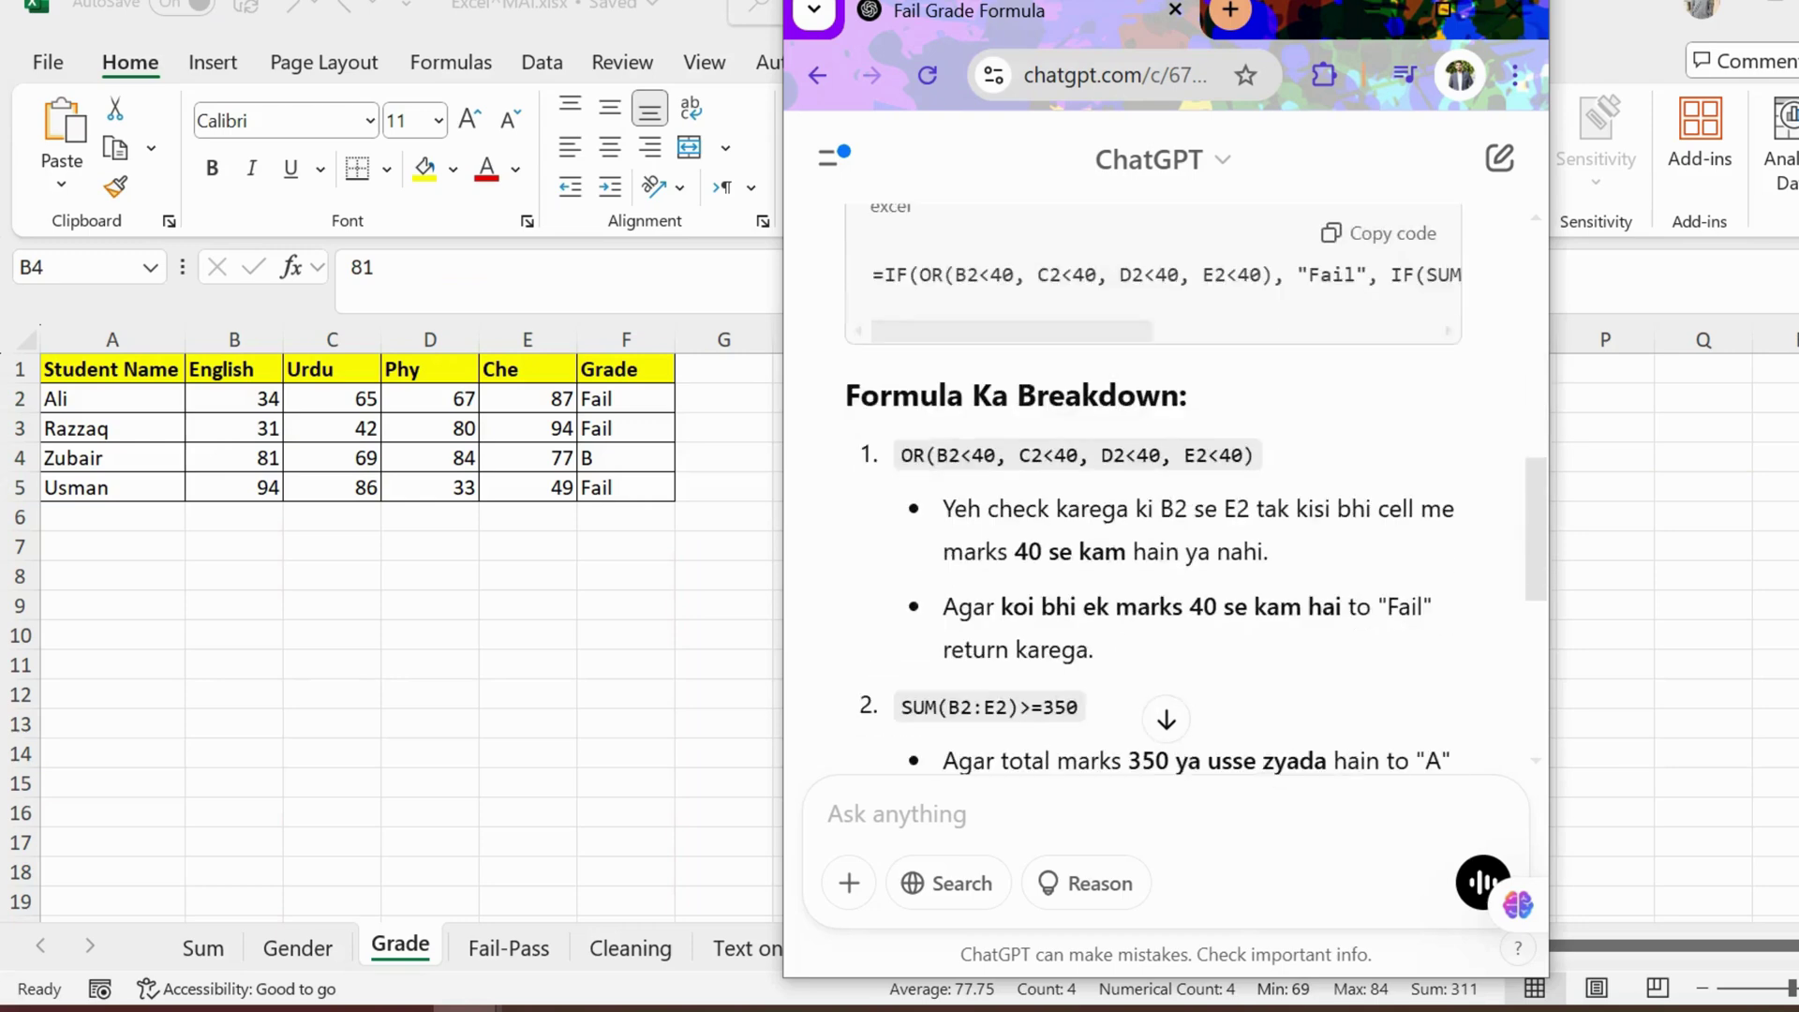
pyautogui.scroll(-3, 1167, 488)
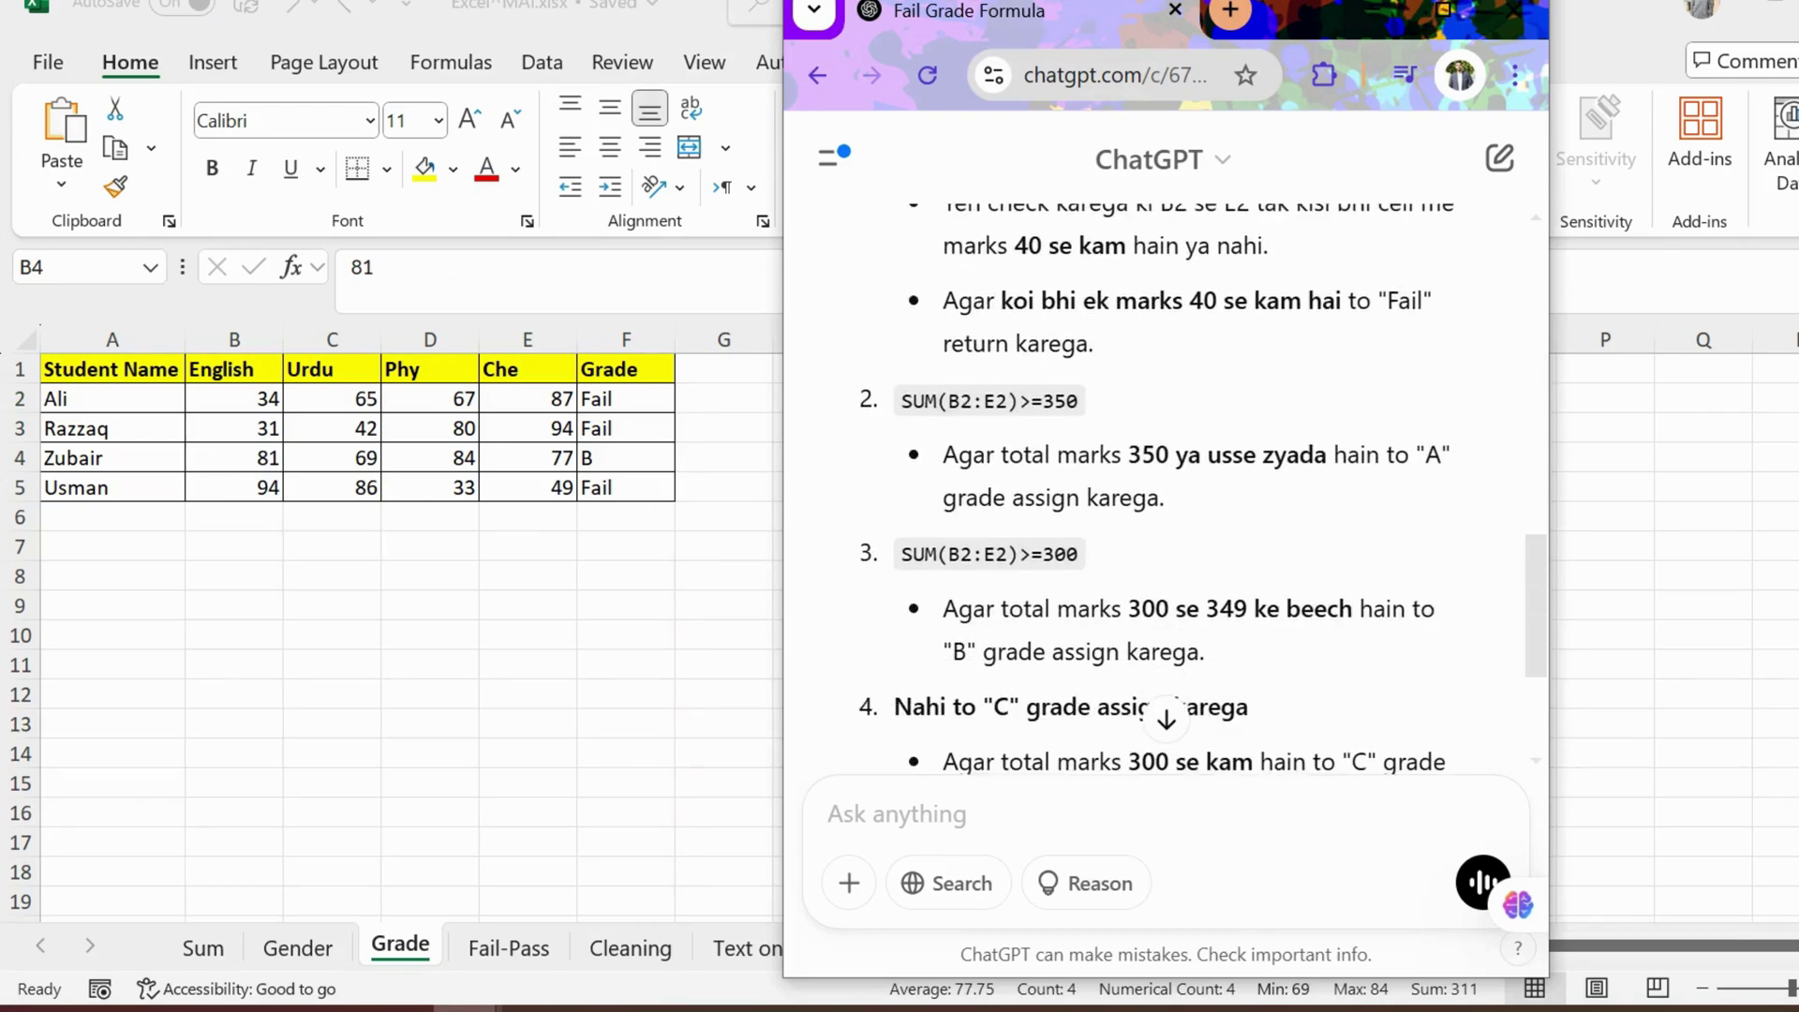
pyautogui.moveTo(973, 609); pyautogui.dragTo(1412, 609)
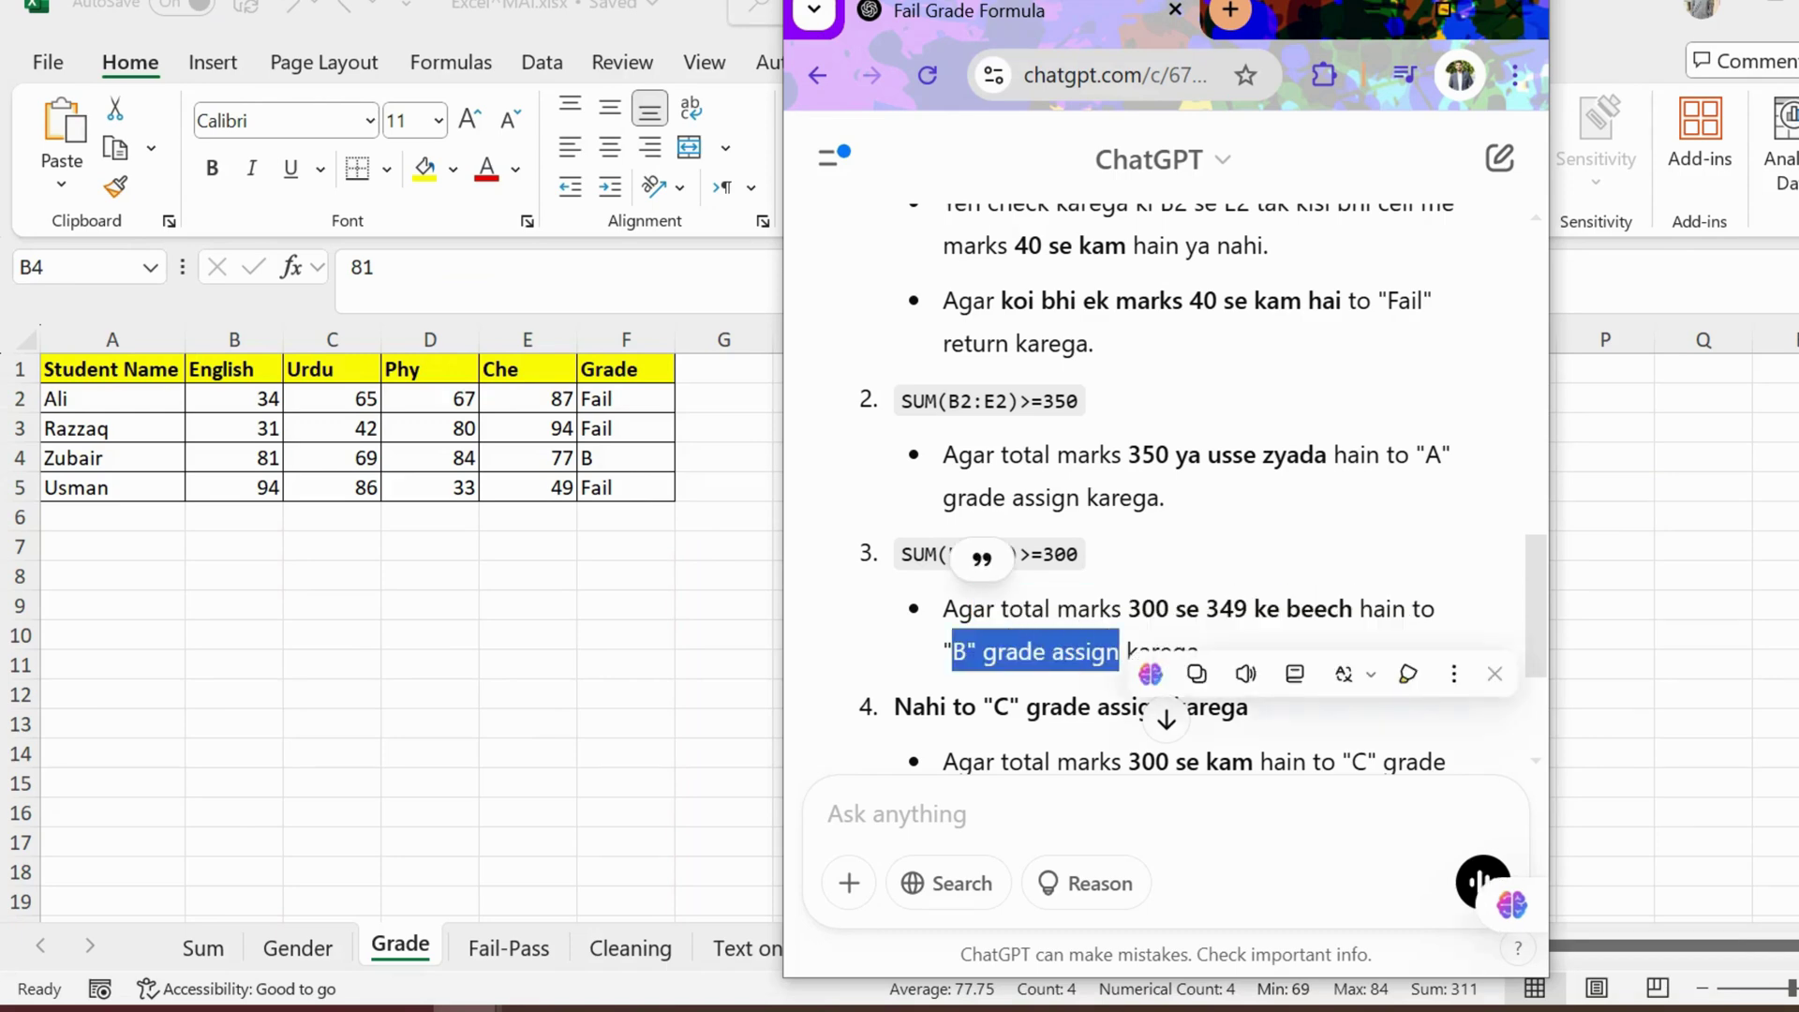
pyautogui.hotkey('alt', 'Tab')
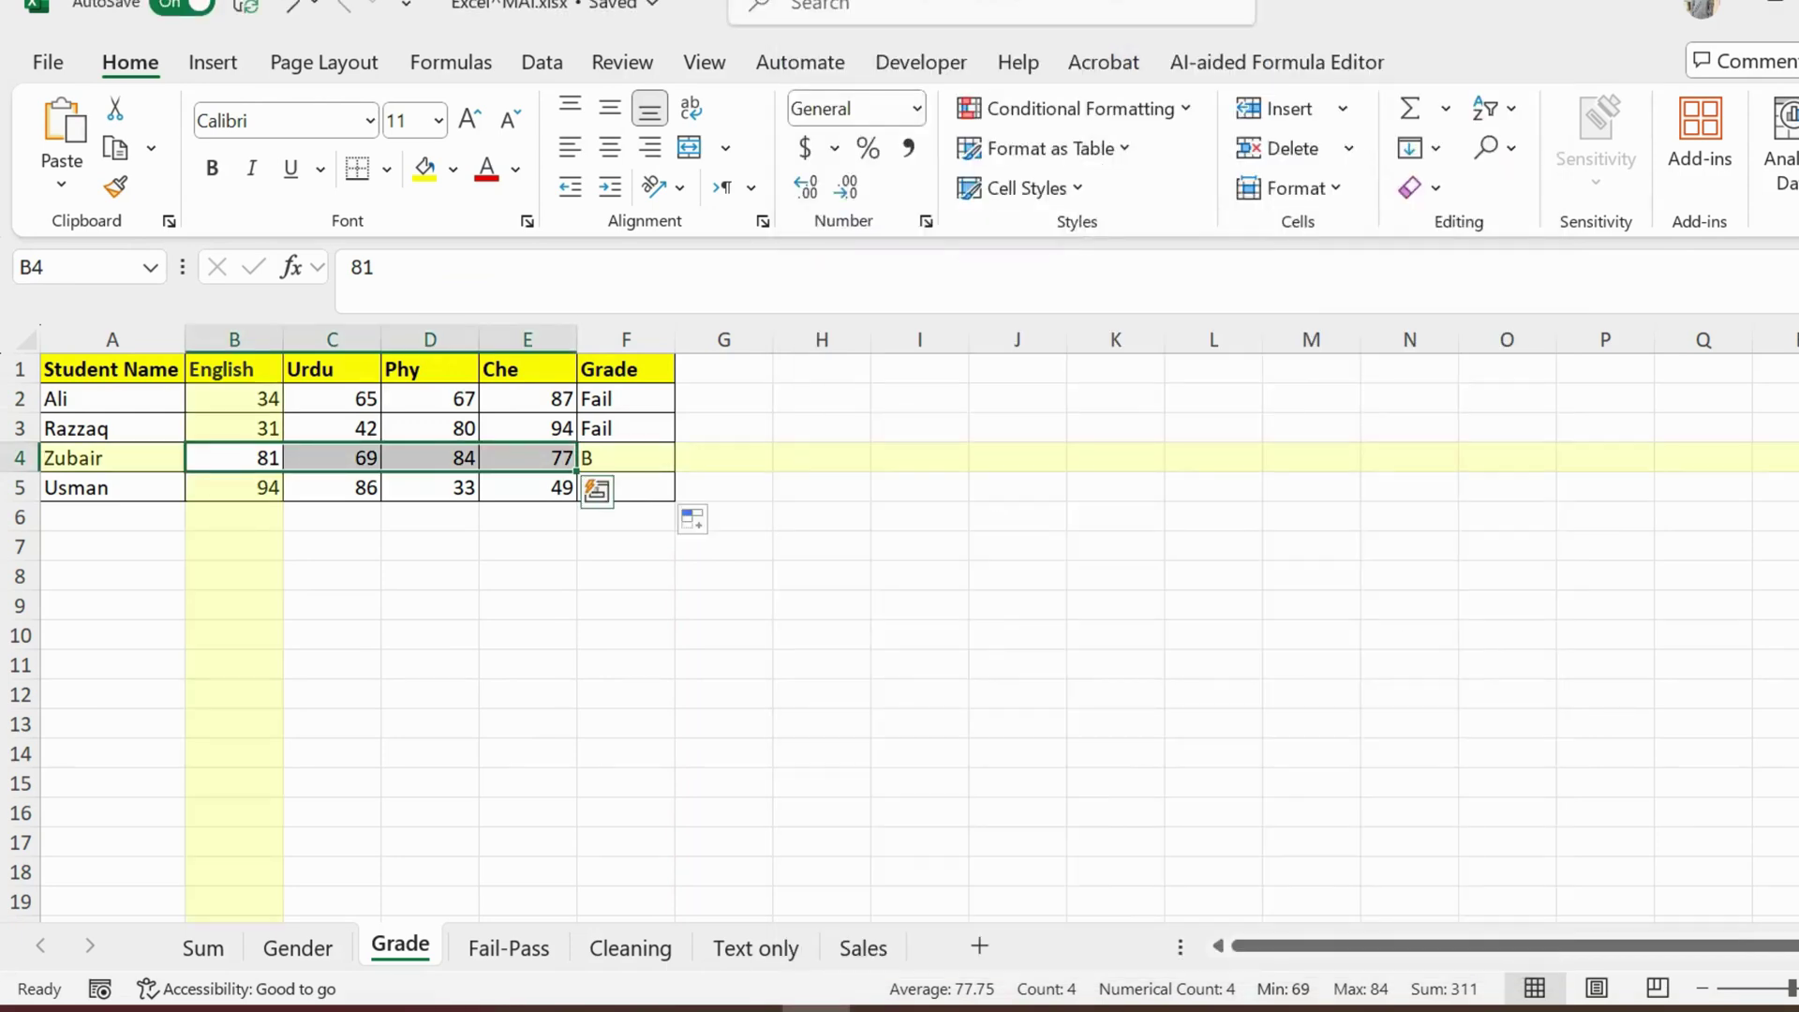
pyautogui.click(626, 459)
pyautogui.click(723, 576)
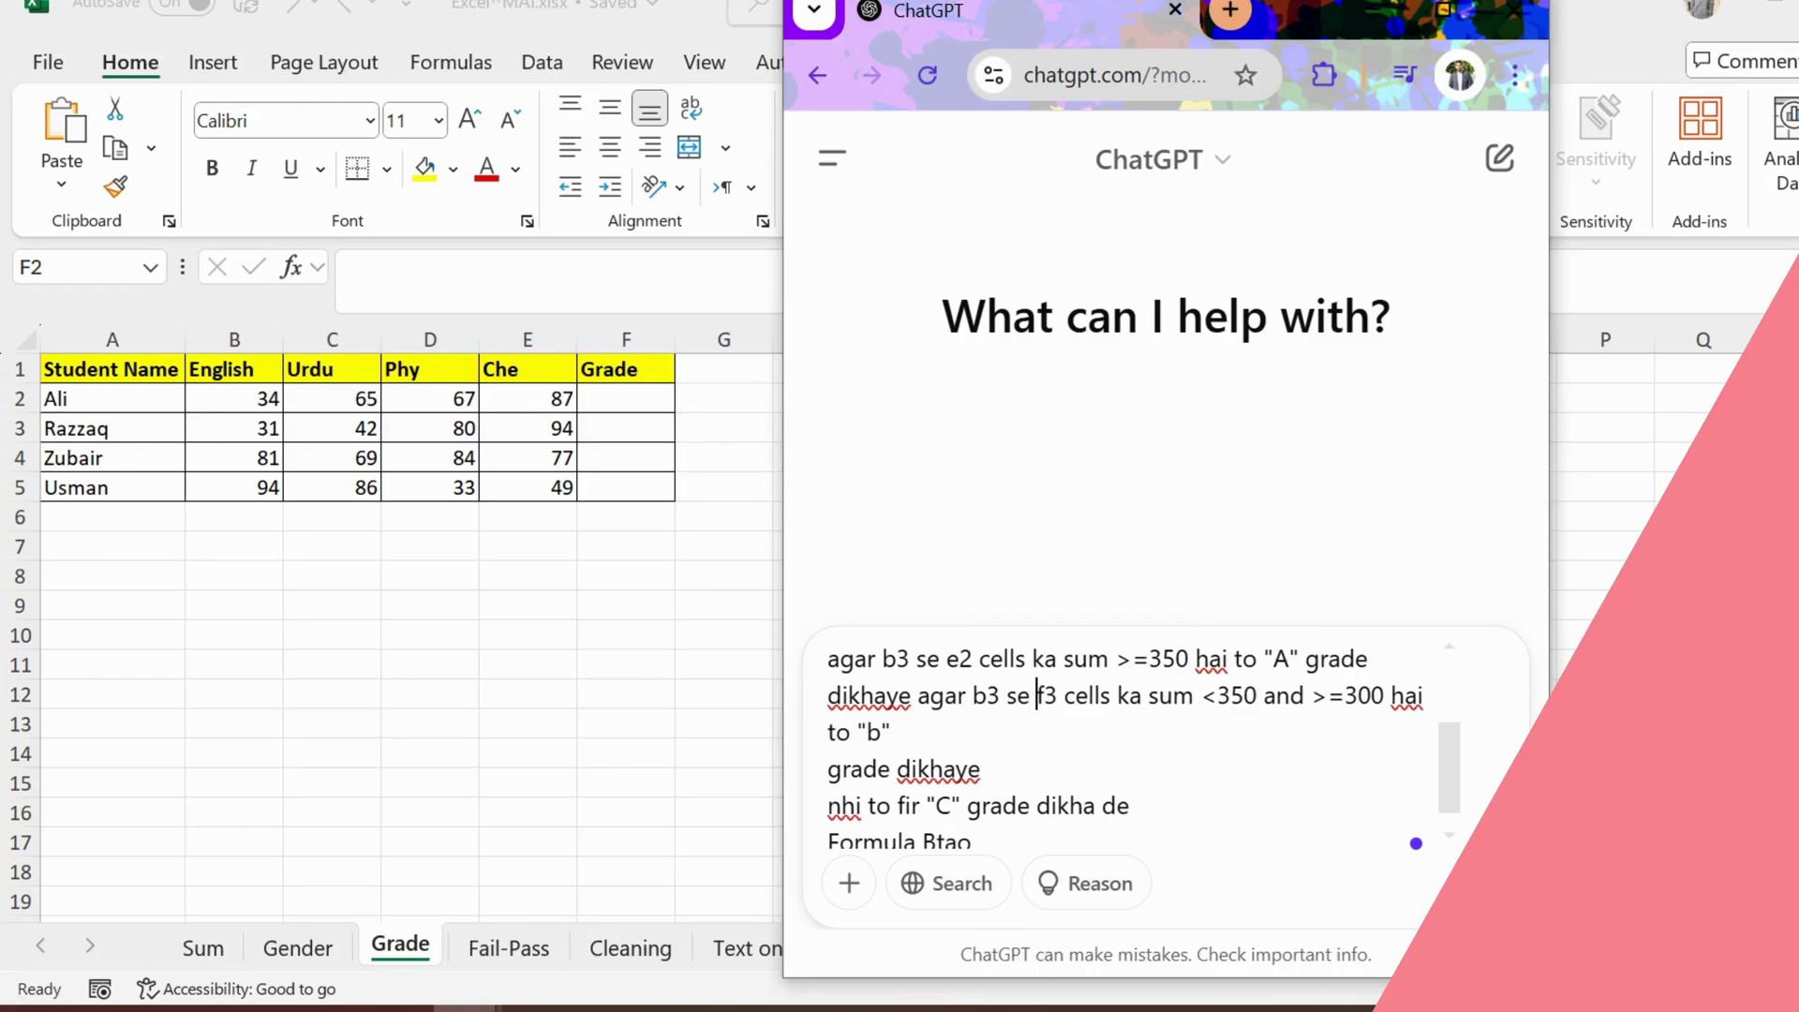
# Step: Replace f3 with e2 and both b3 references with b2, then send the grading prompt
pyautogui.doubleClick(1046, 695)
pyautogui.write('e2')
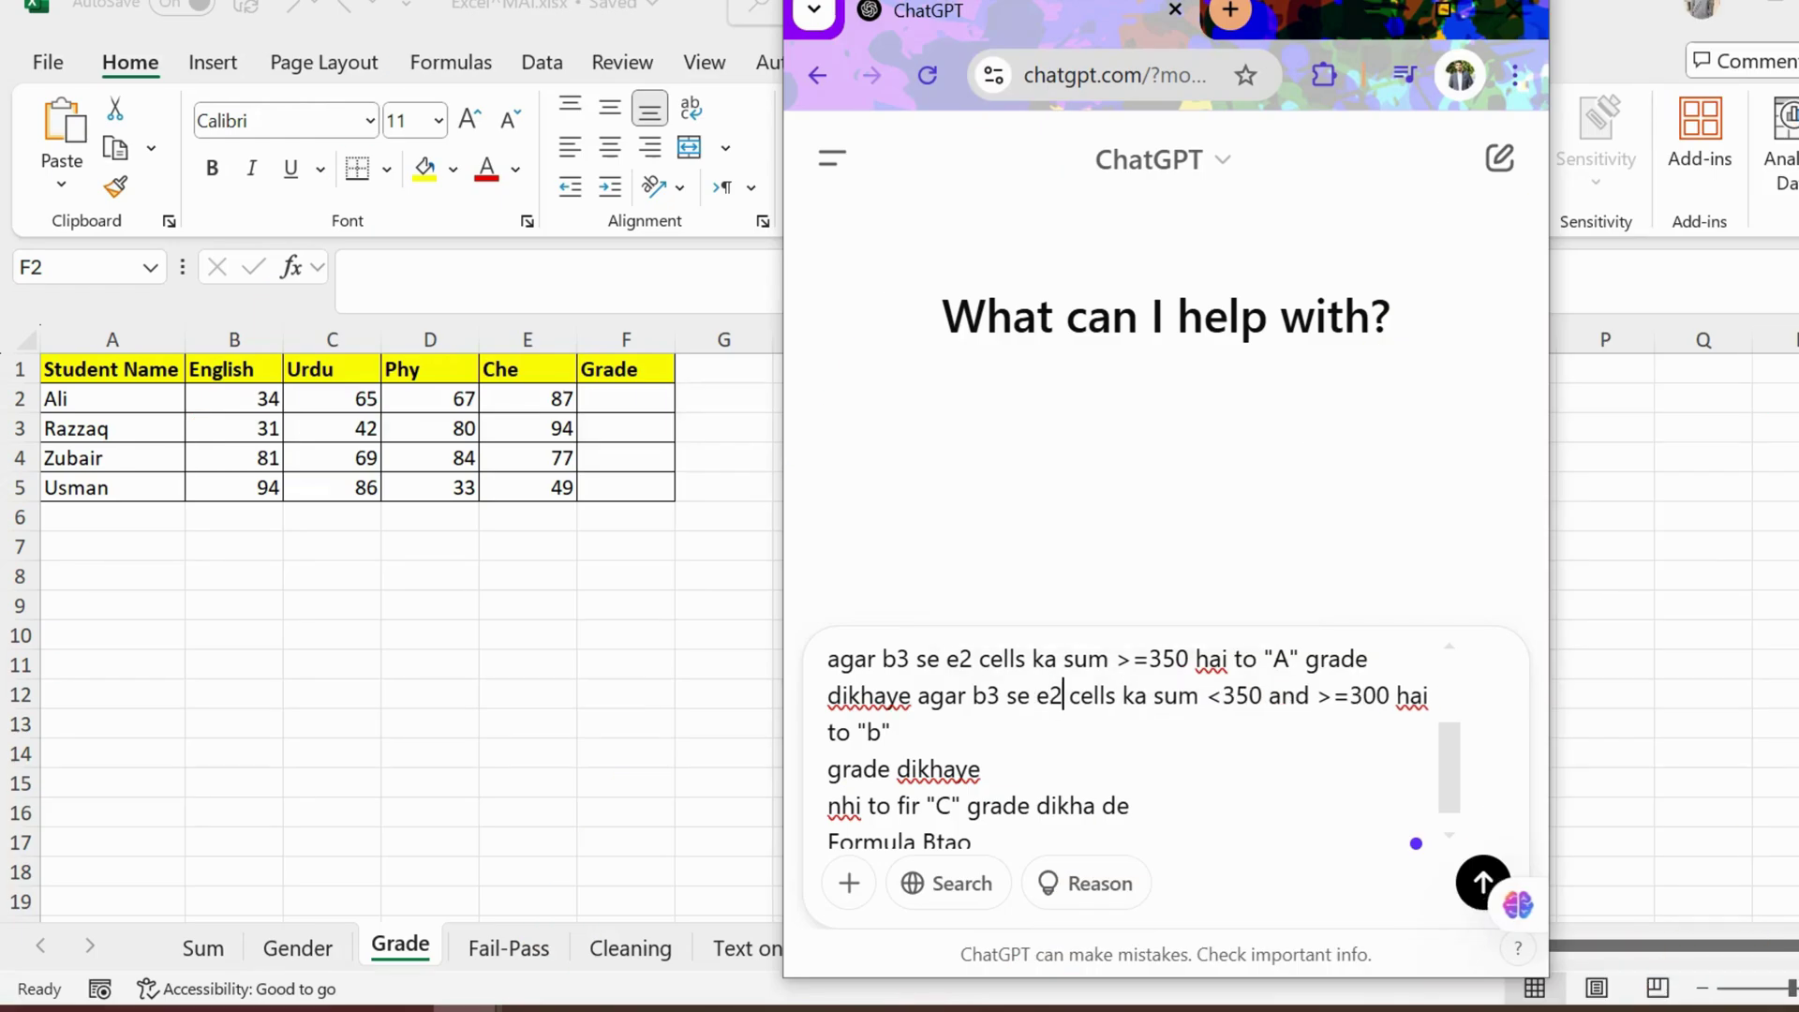
pyautogui.scroll(1, 1133, 740)
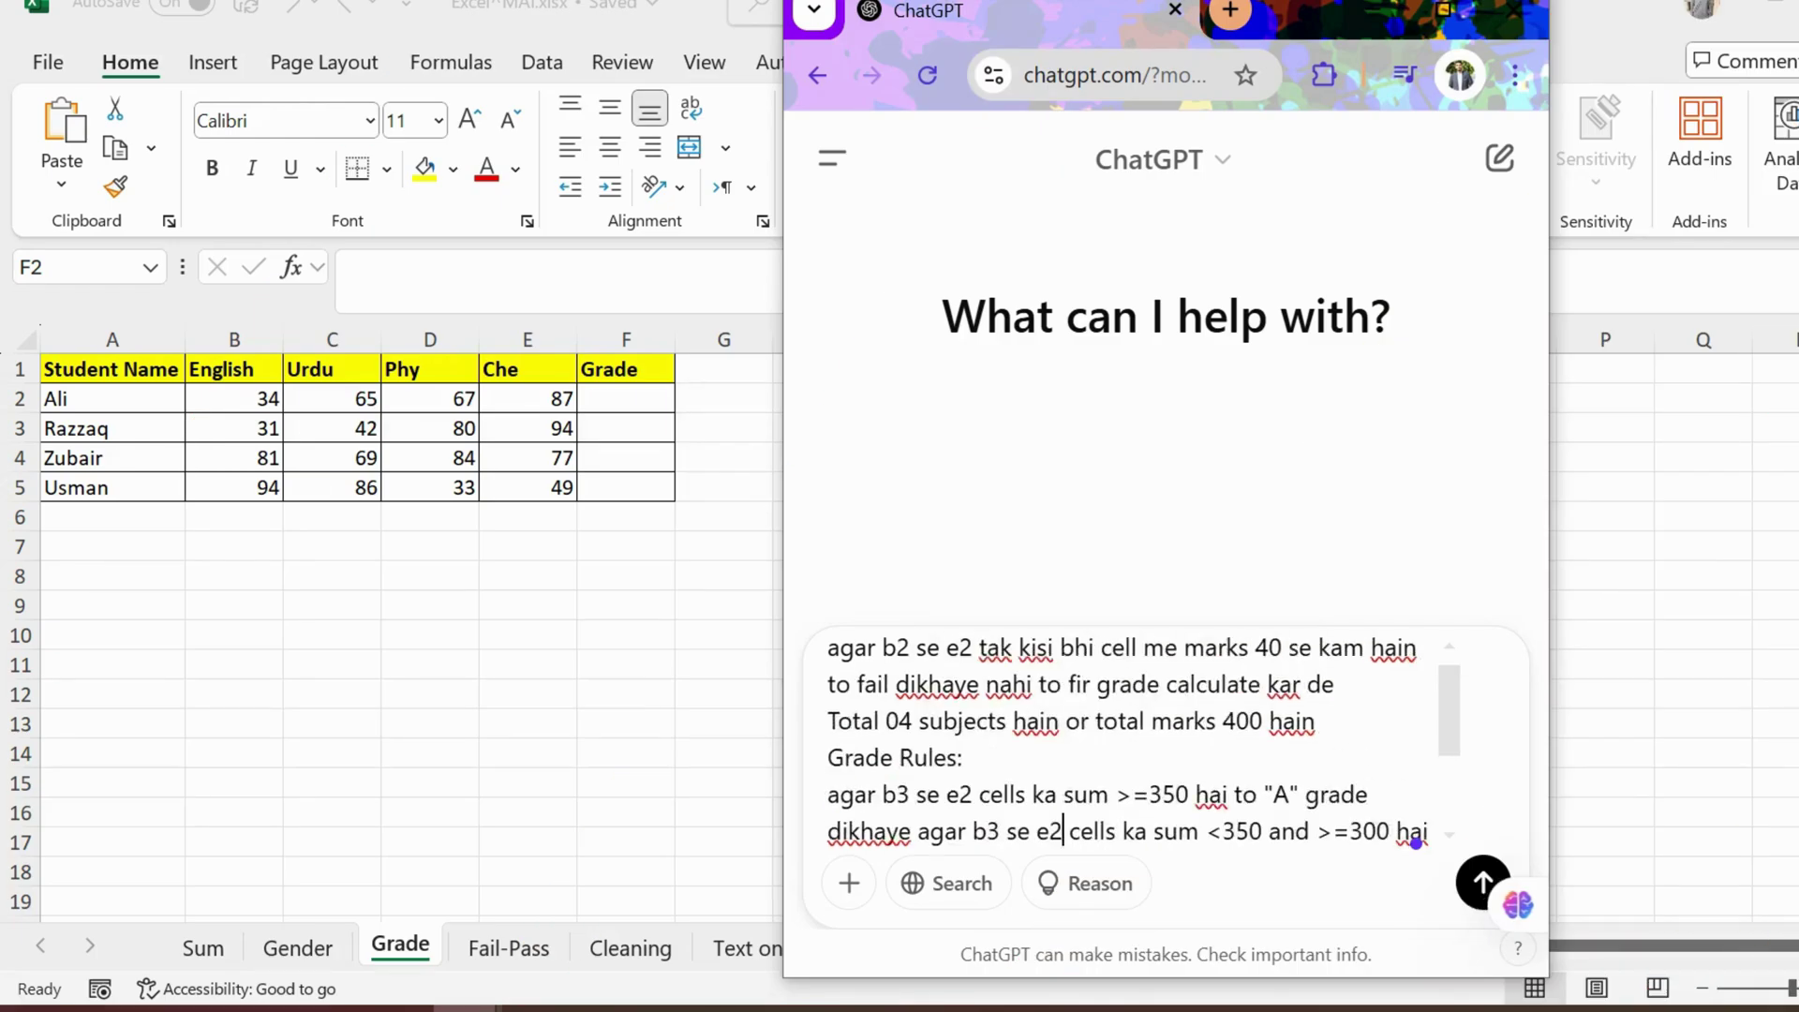
pyautogui.scroll(-1, 1134, 741)
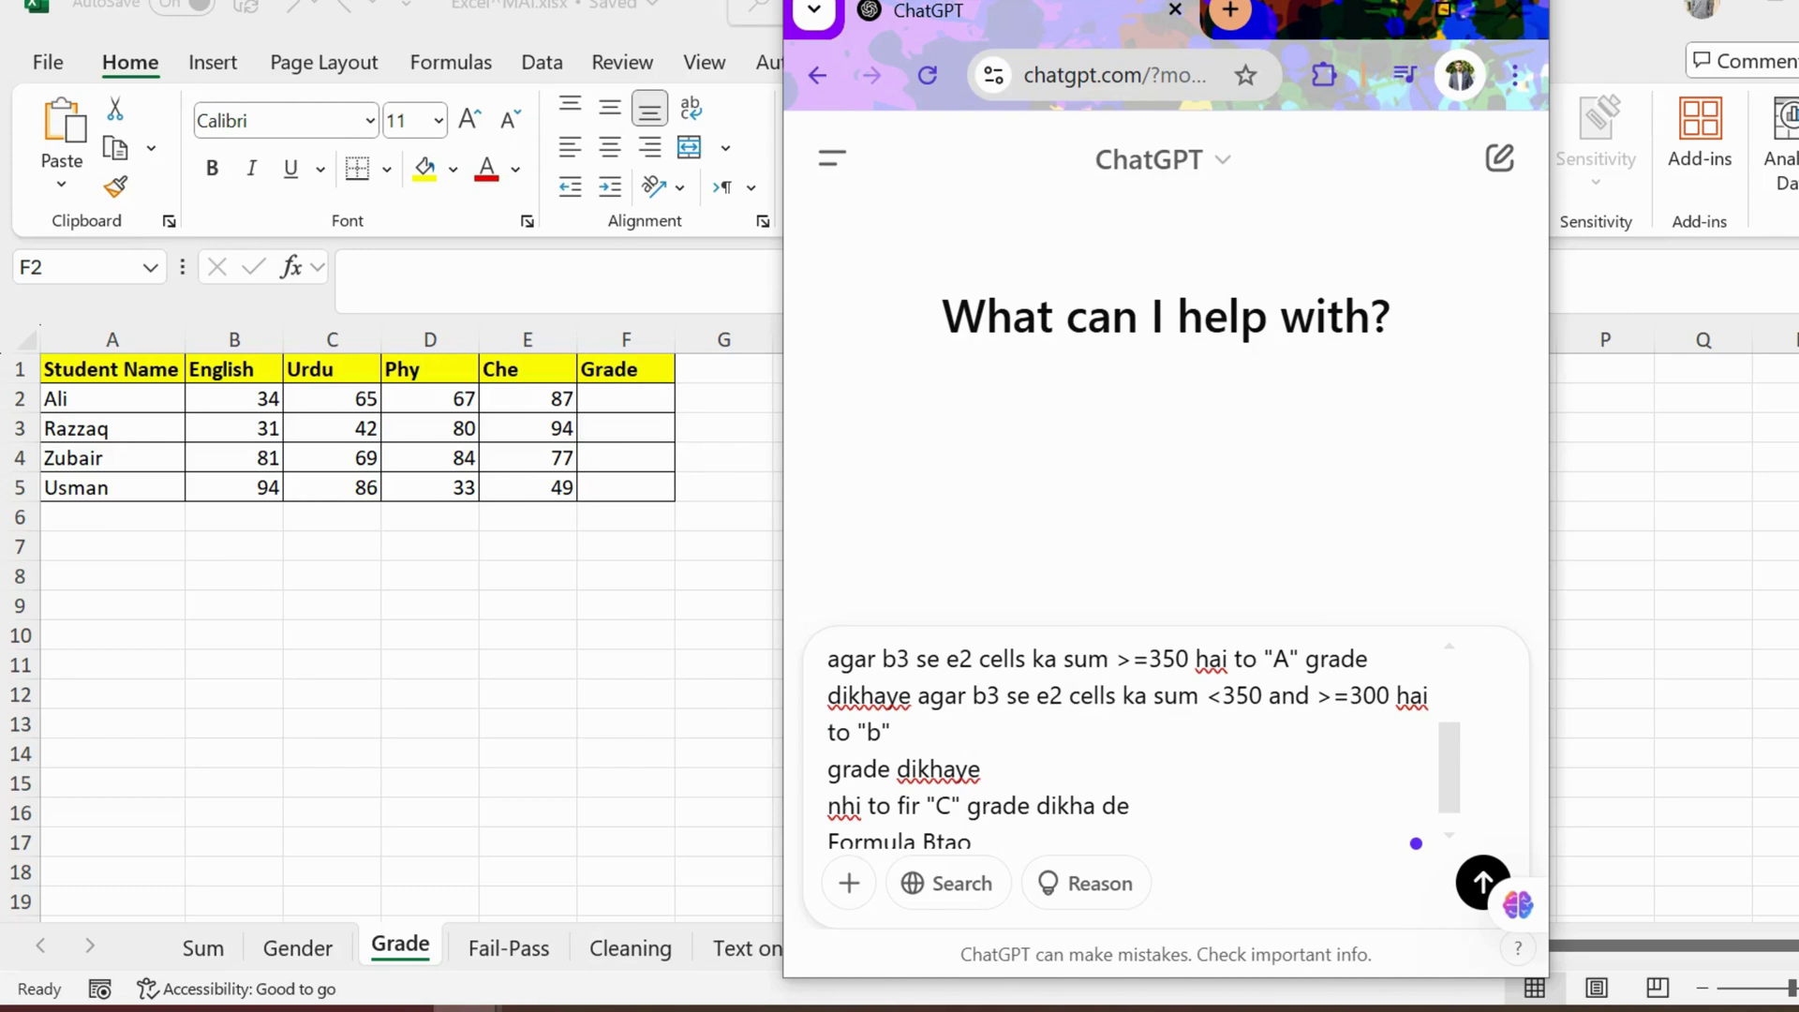
pyautogui.moveTo(912, 659); pyautogui.dragTo(897, 659)
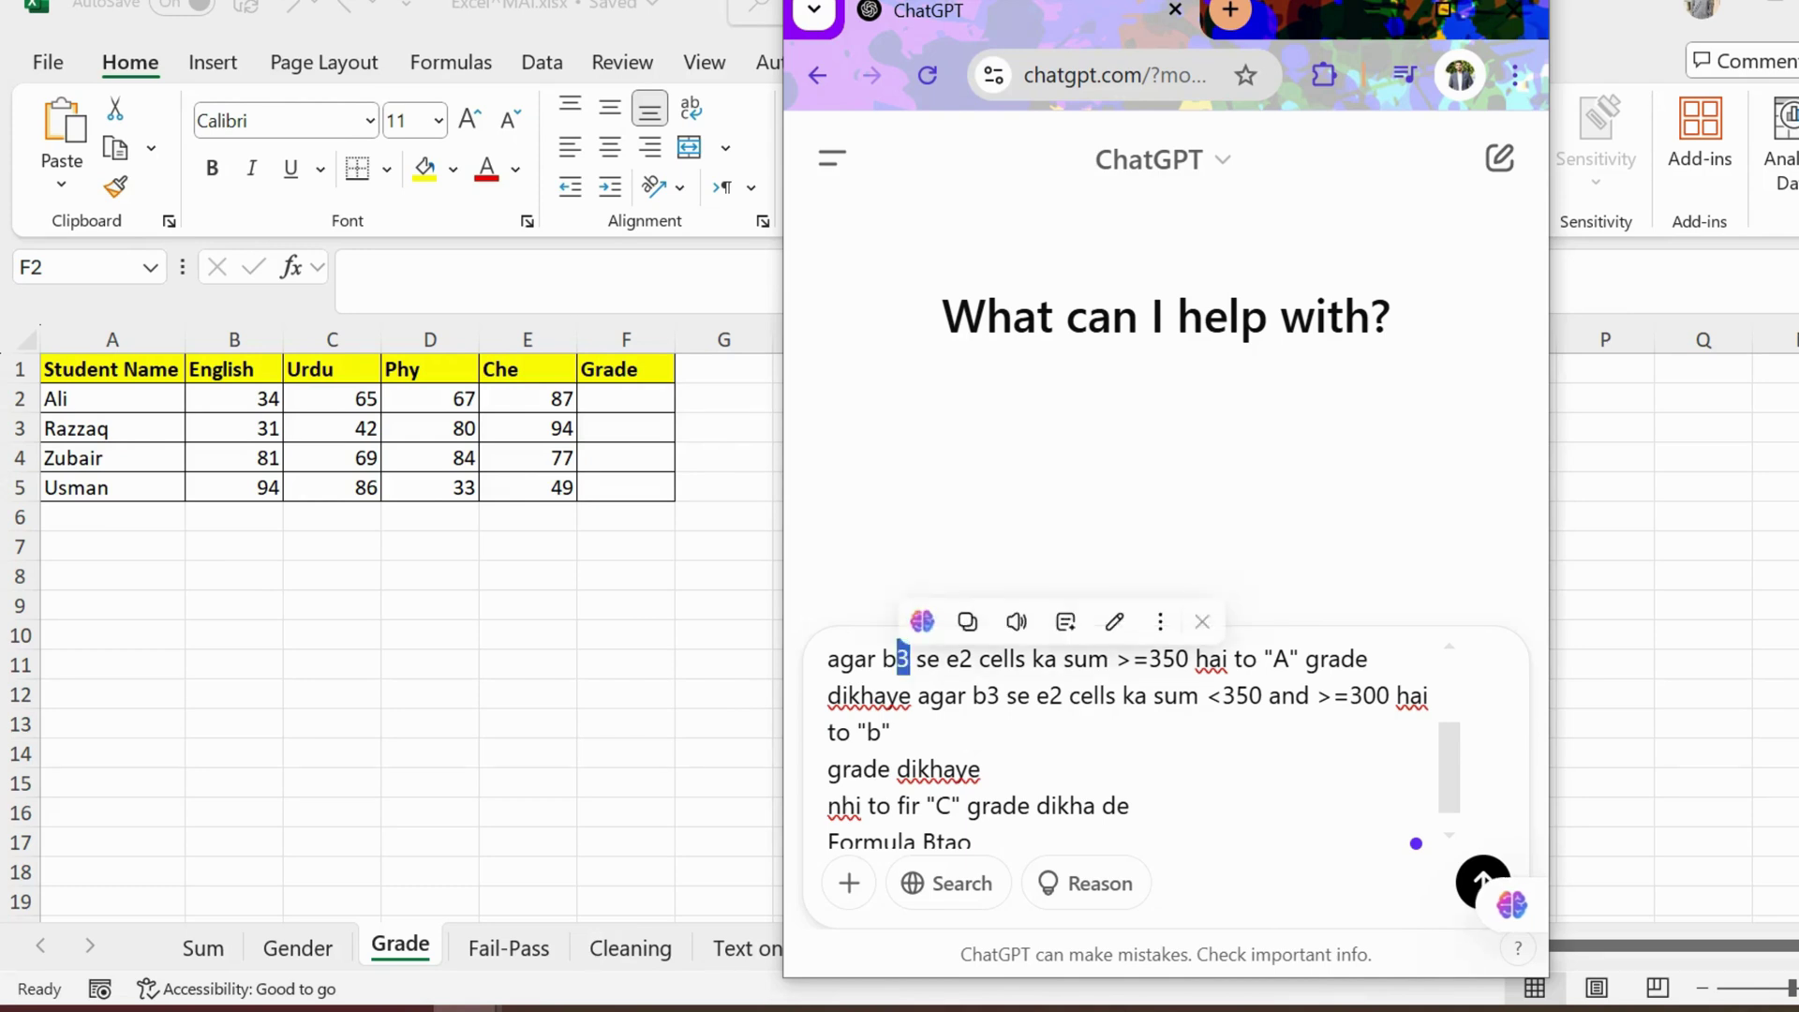
pyautogui.write('2')
pyautogui.moveTo(1000, 695); pyautogui.dragTo(985, 696)
pyautogui.write('2')
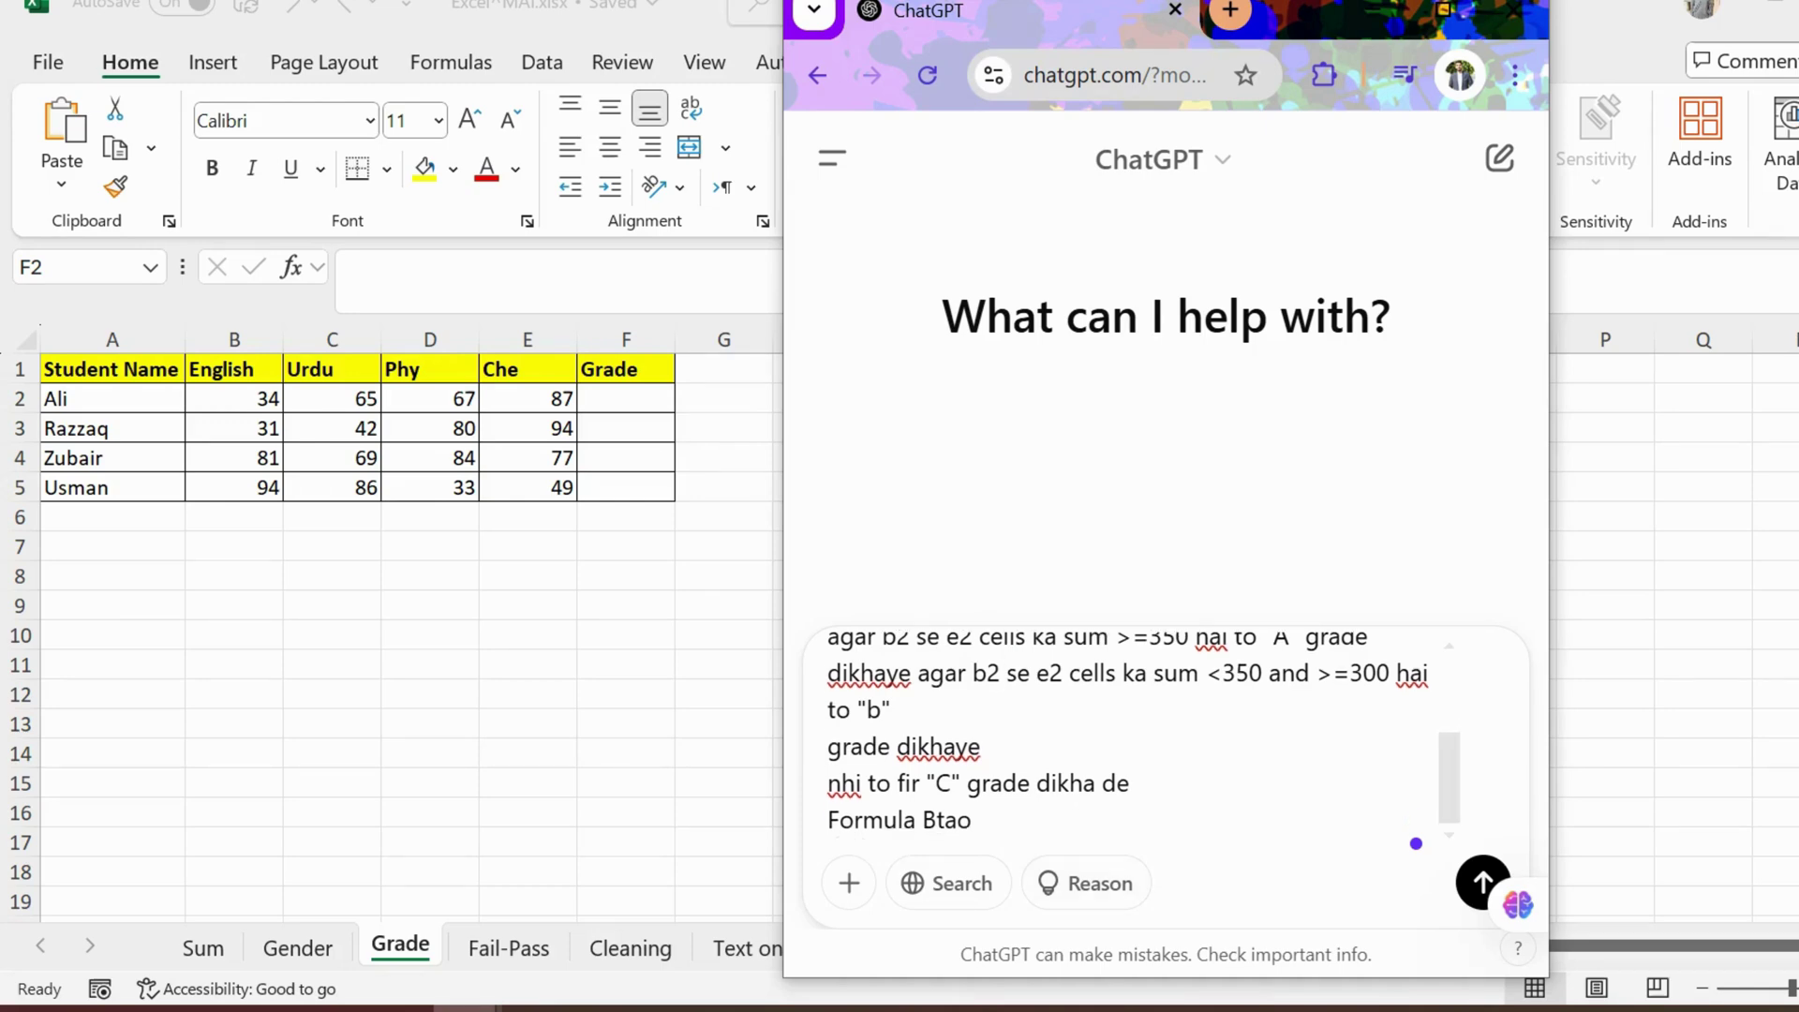
pyautogui.press('Return')
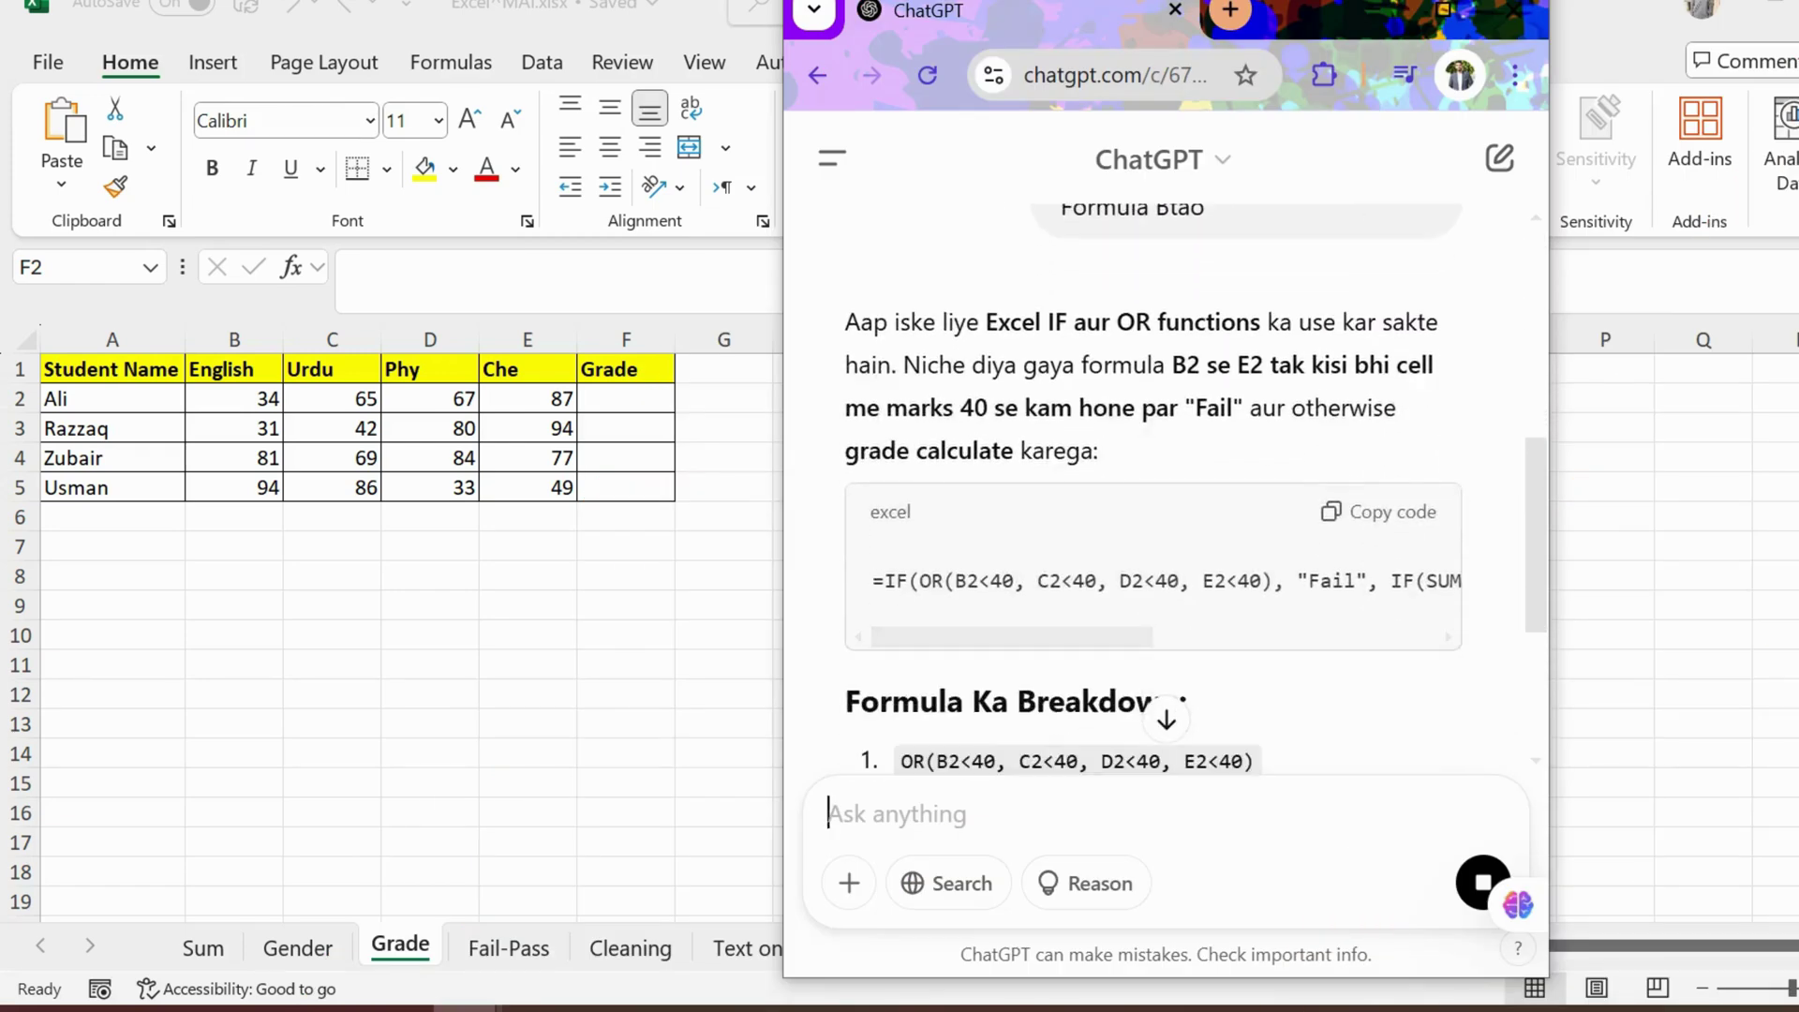
# Step: Paste ChatGPT's grade formula into F2 and fill it down to F5, giving Fail, Fail, B, Fail
pyautogui.click(1392, 512)
pyautogui.hotkey('alt', 'Tab')
pyautogui.press('F2')
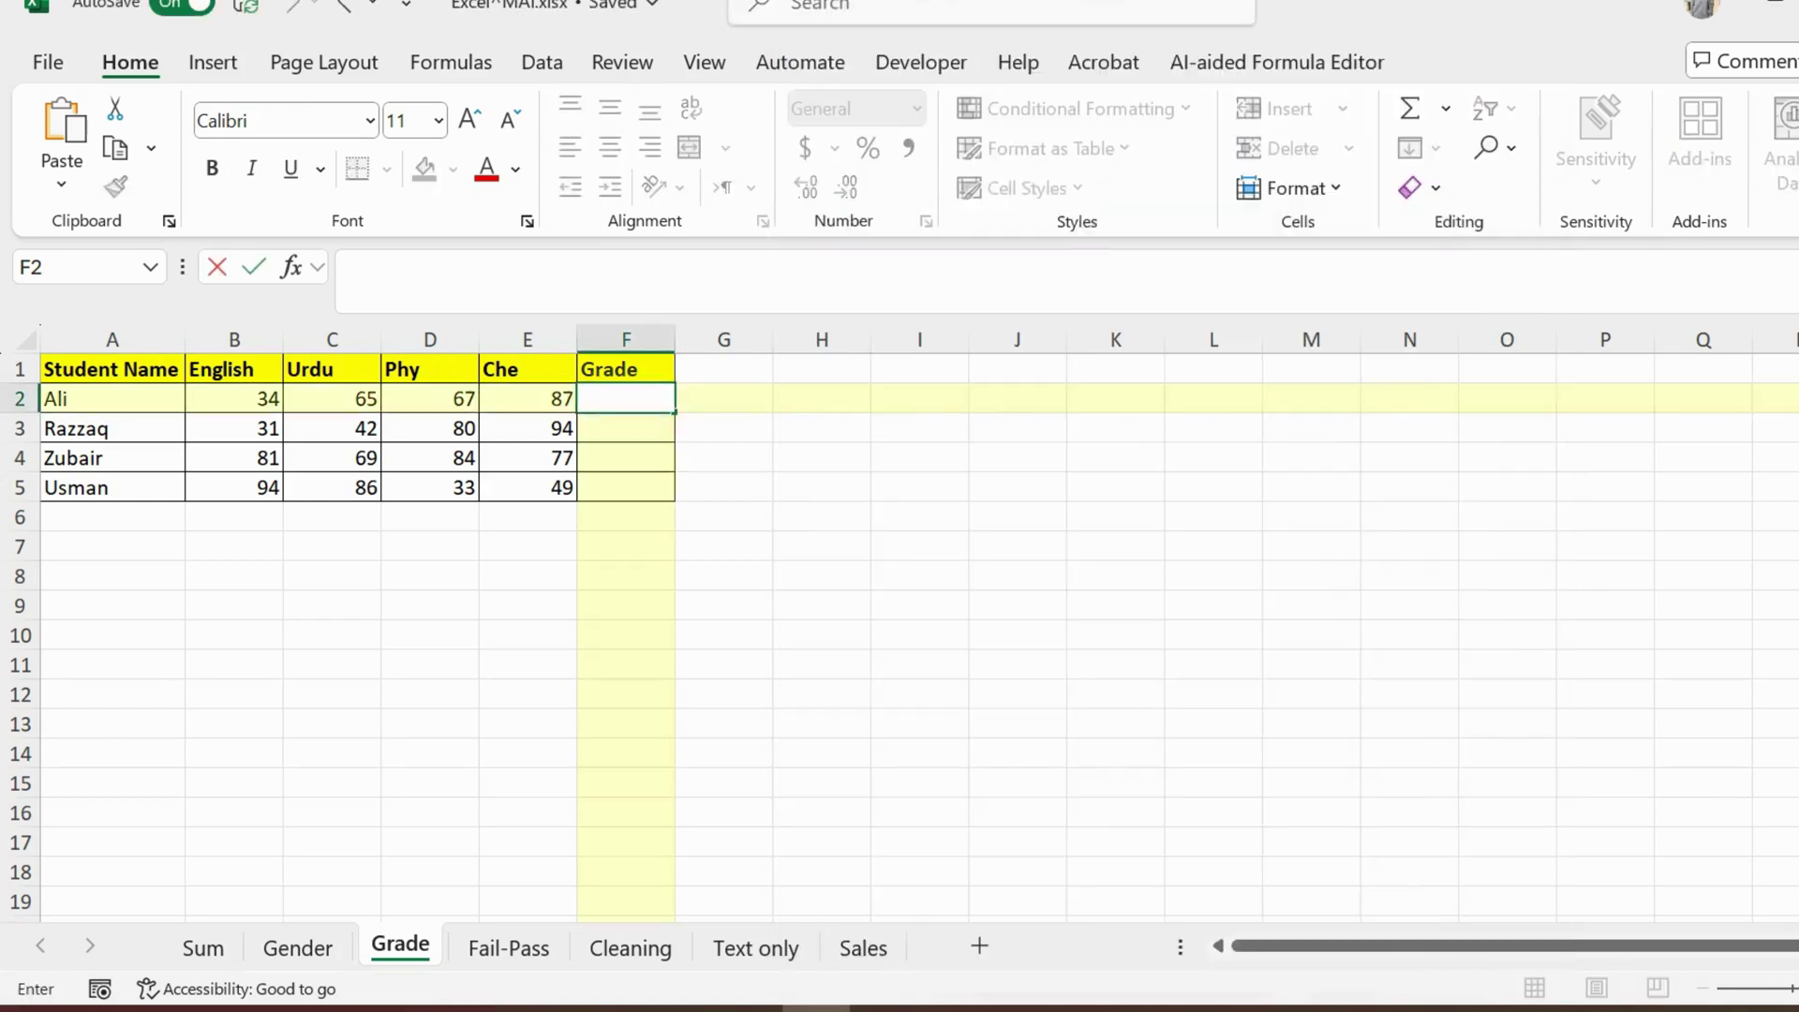
pyautogui.hotkey('ctrl', 'v')
pyautogui.press('Return')
pyautogui.press('Up')
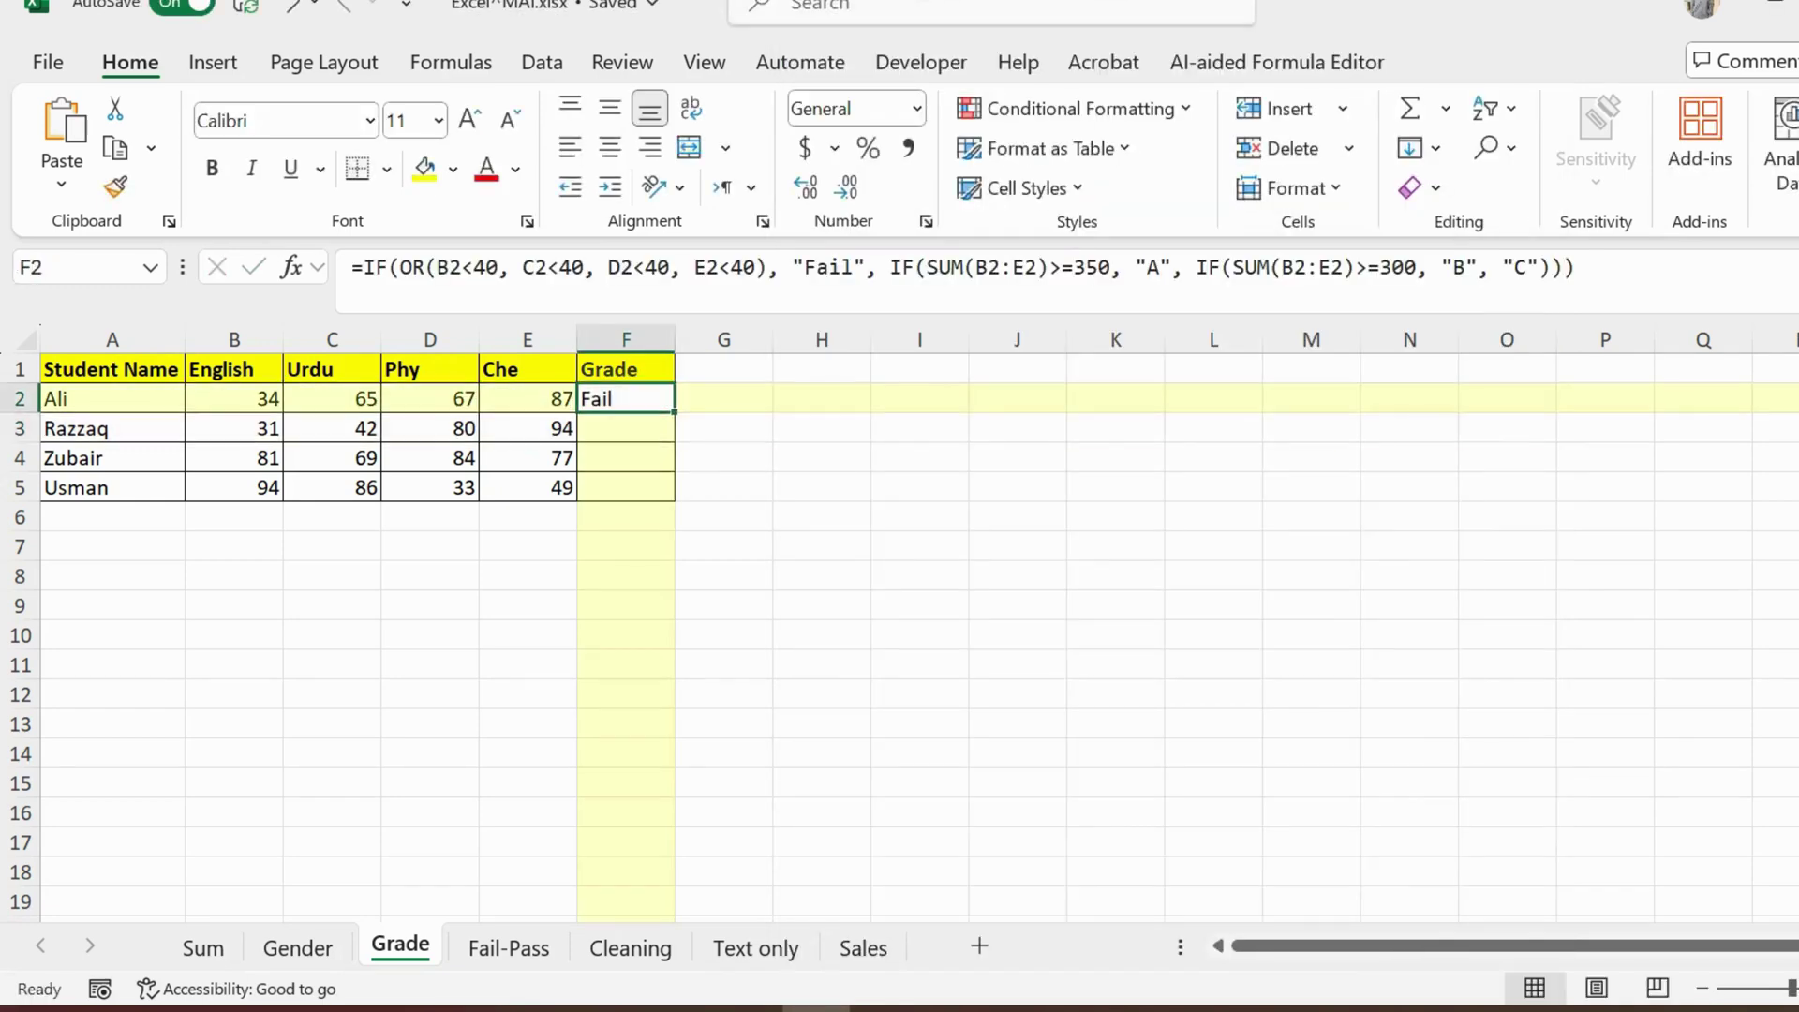
pyautogui.moveTo(674, 411); pyautogui.dragTo(660, 492)
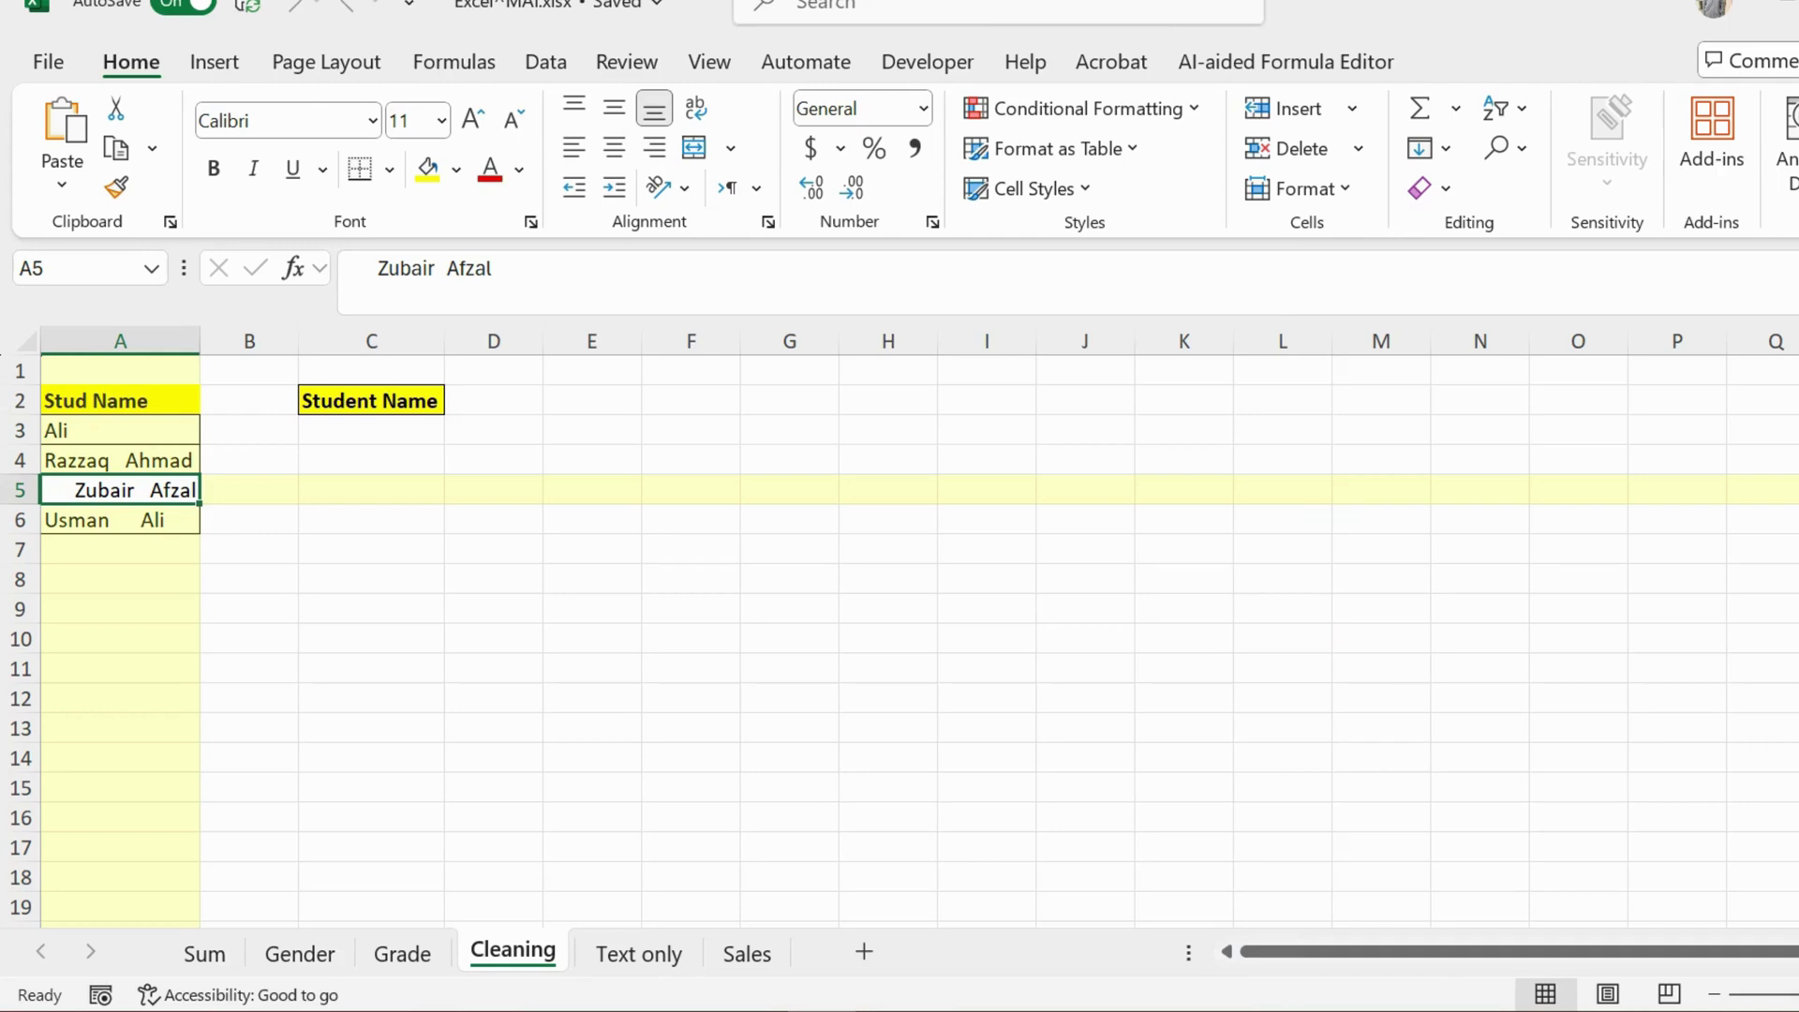
# Step: Select C3:C6, then paste the prompt about trimming and uppercasing A3 into ChatGPT
pyautogui.moveTo(371, 430); pyautogui.dragTo(371, 520)
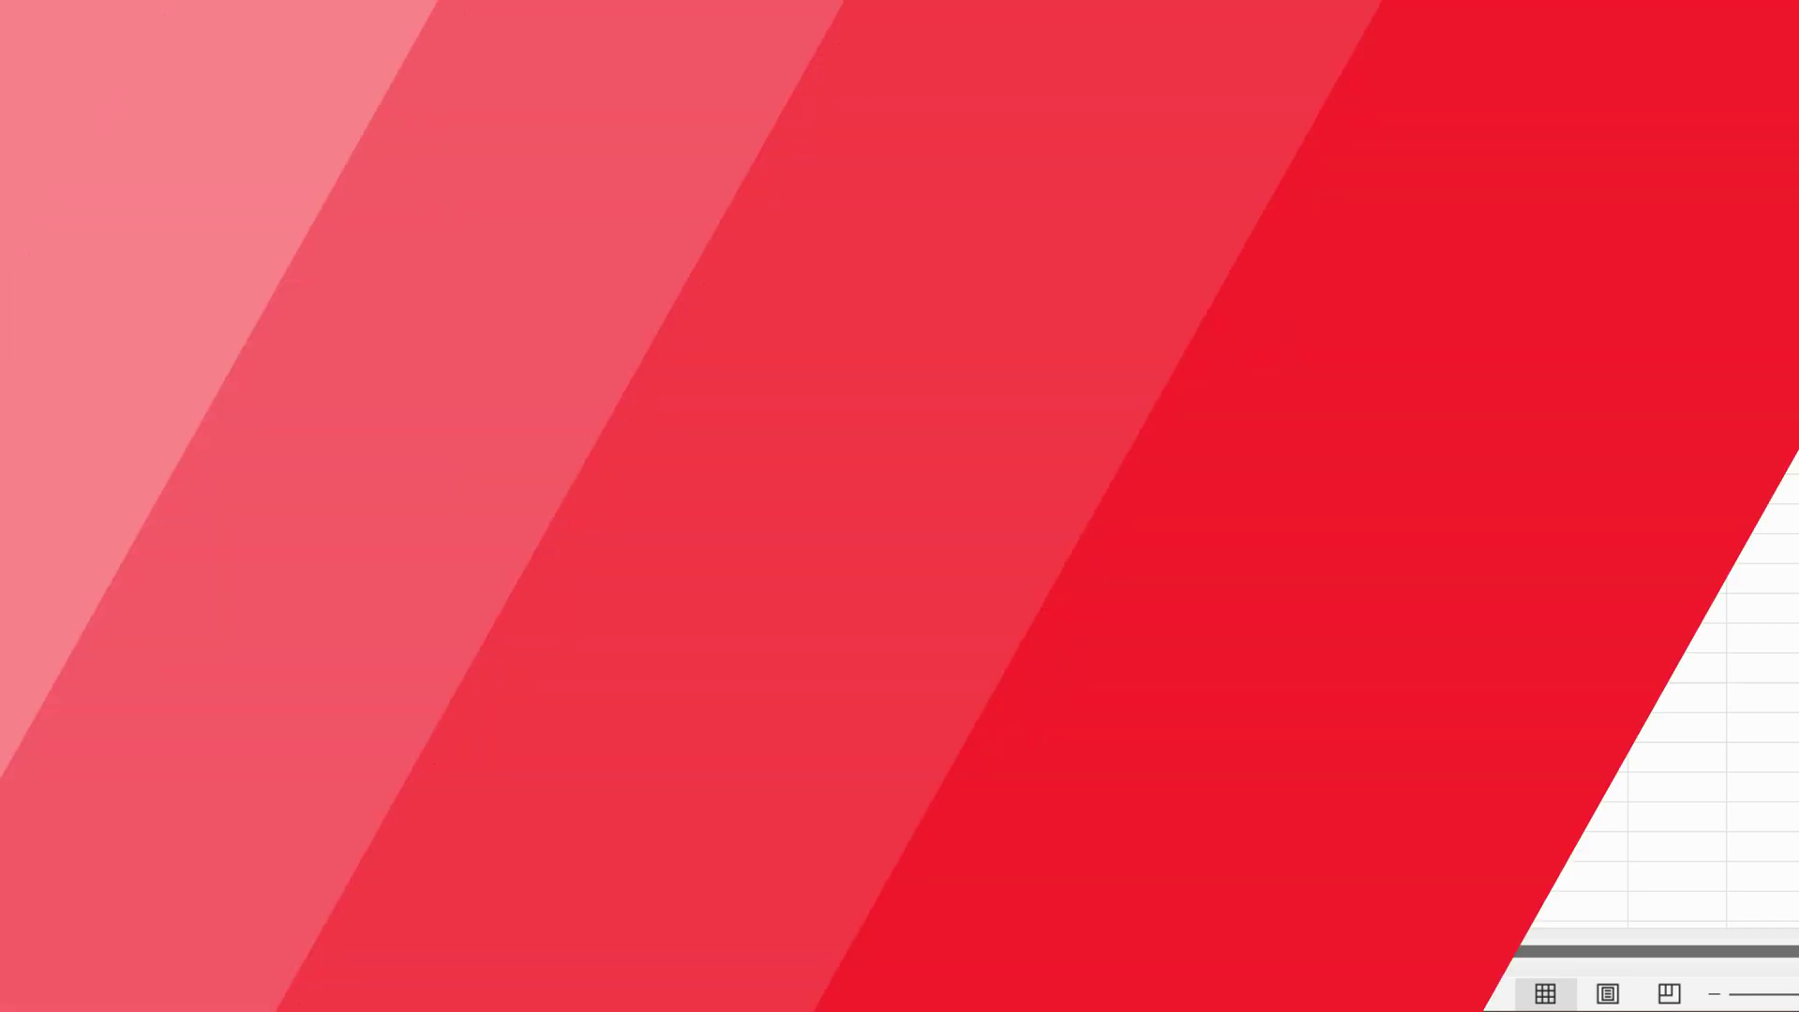
pyautogui.hotkey('alt', 'Tab')
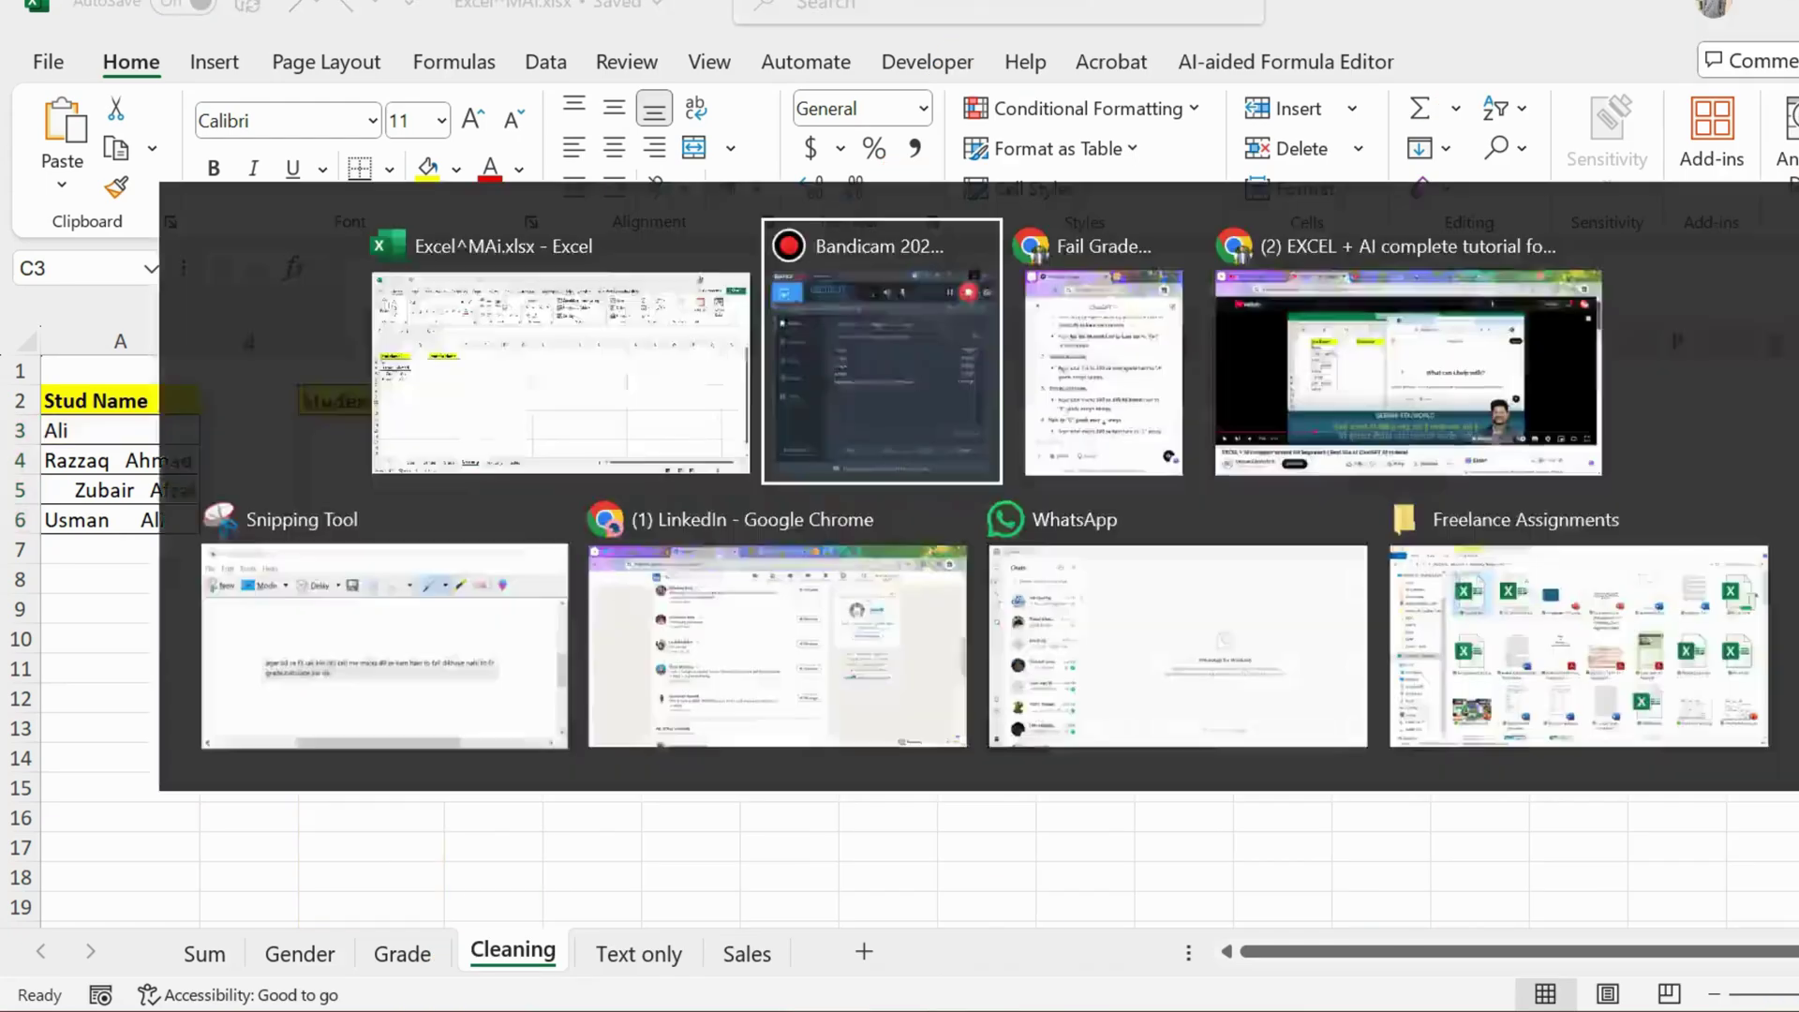
pyautogui.hotkey('alt', 'Tab')
pyautogui.scroll(-3, 384, 468)
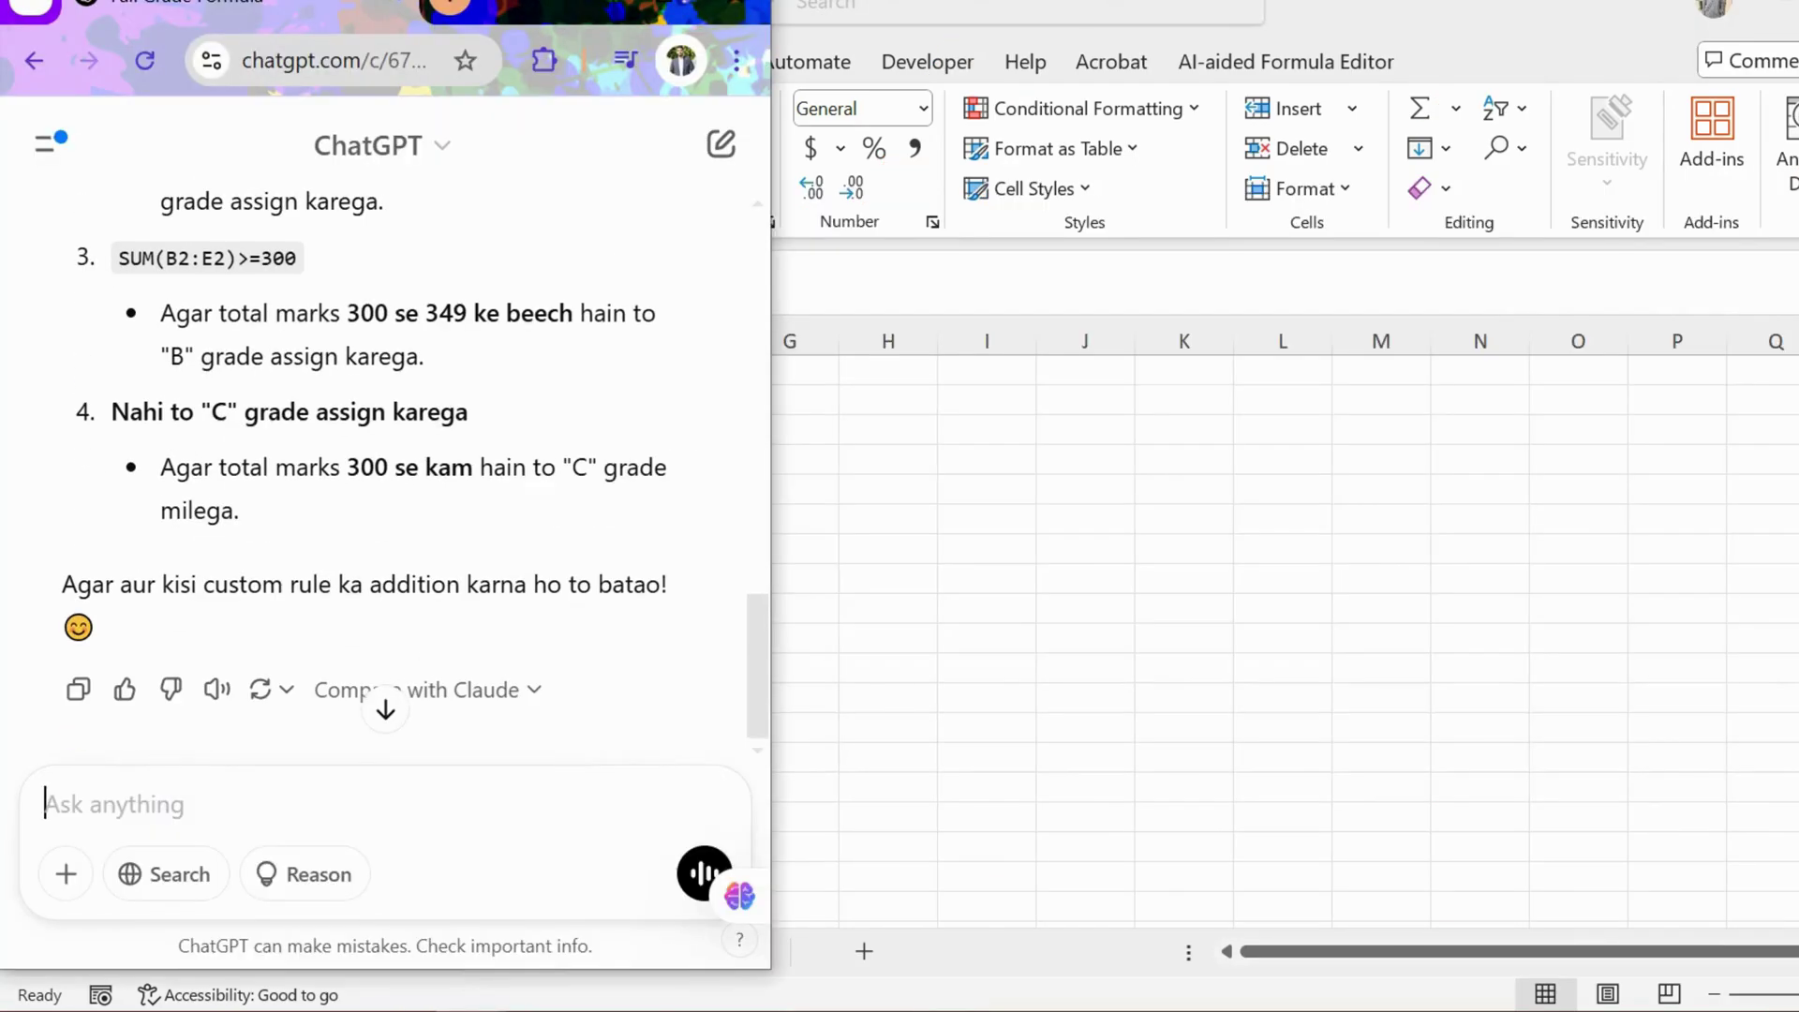
pyautogui.hotkey('ctrl', 'v')
# Step: Arrange the ChatGPT window beside the spreadsheet's Student Name data
pyautogui.press('super+Right')
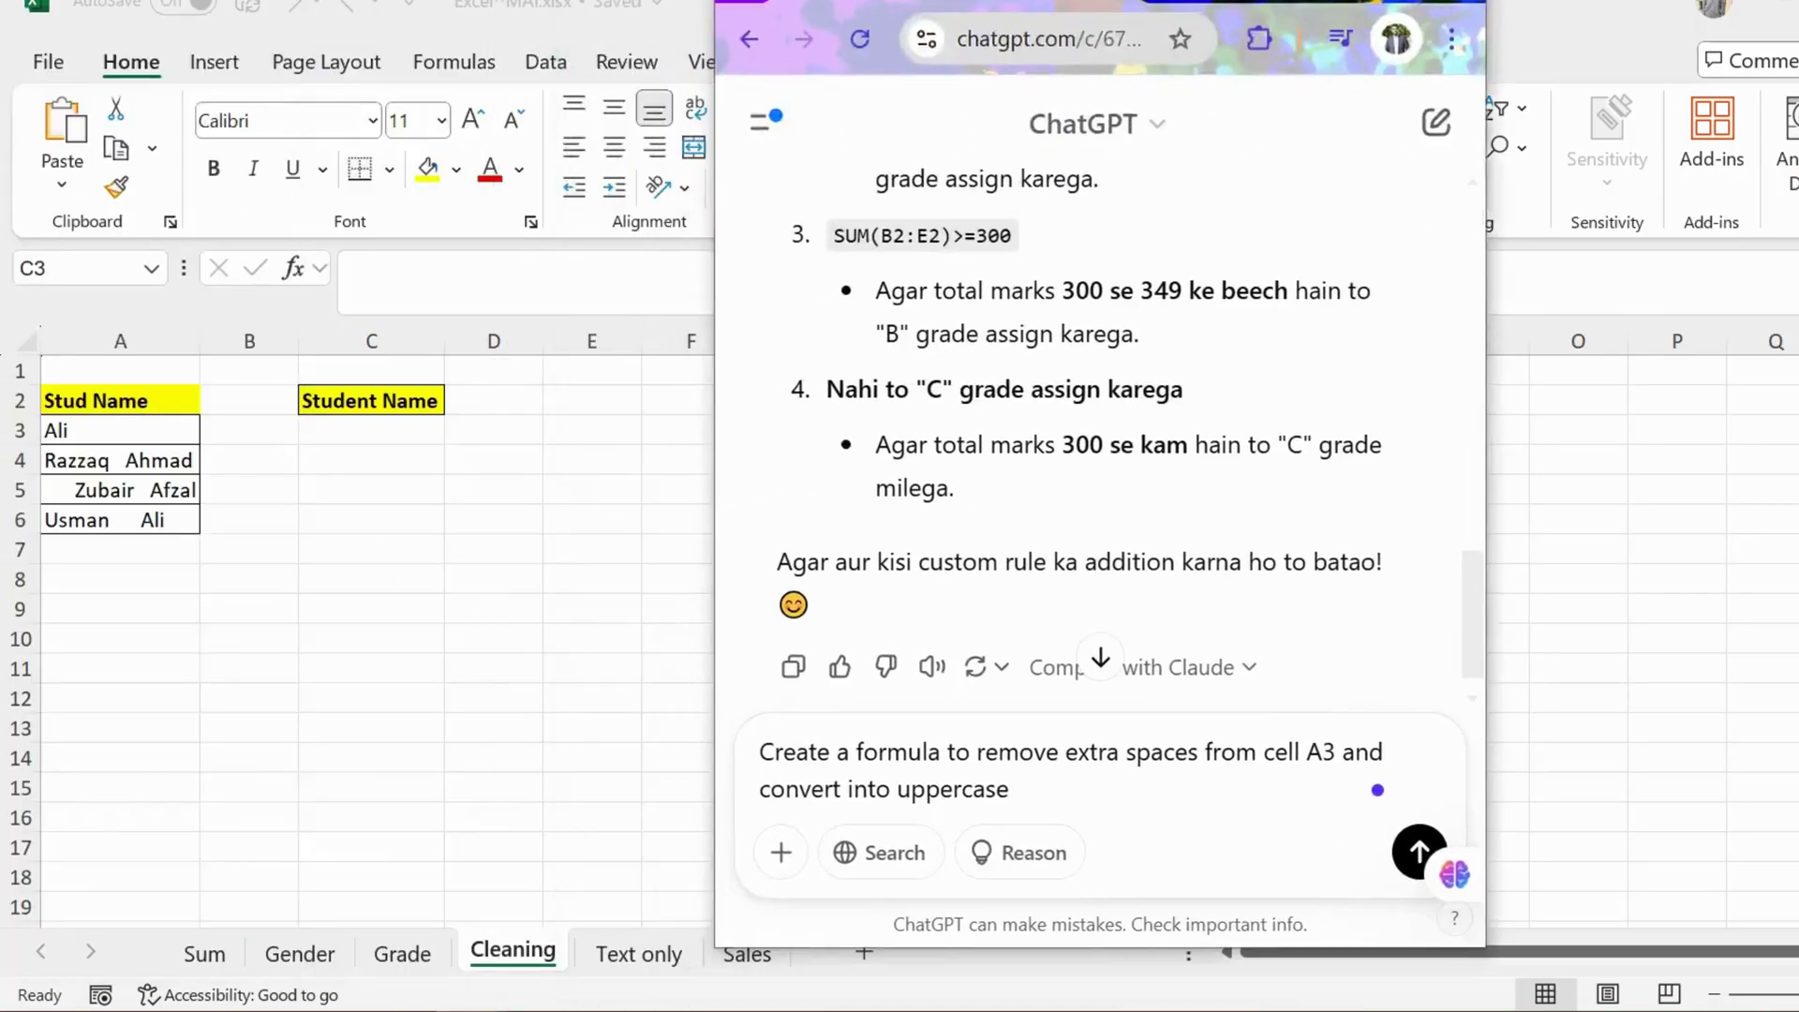
pyautogui.press('super+Down')
pyautogui.press('super+Up')
pyautogui.press('super+Left')
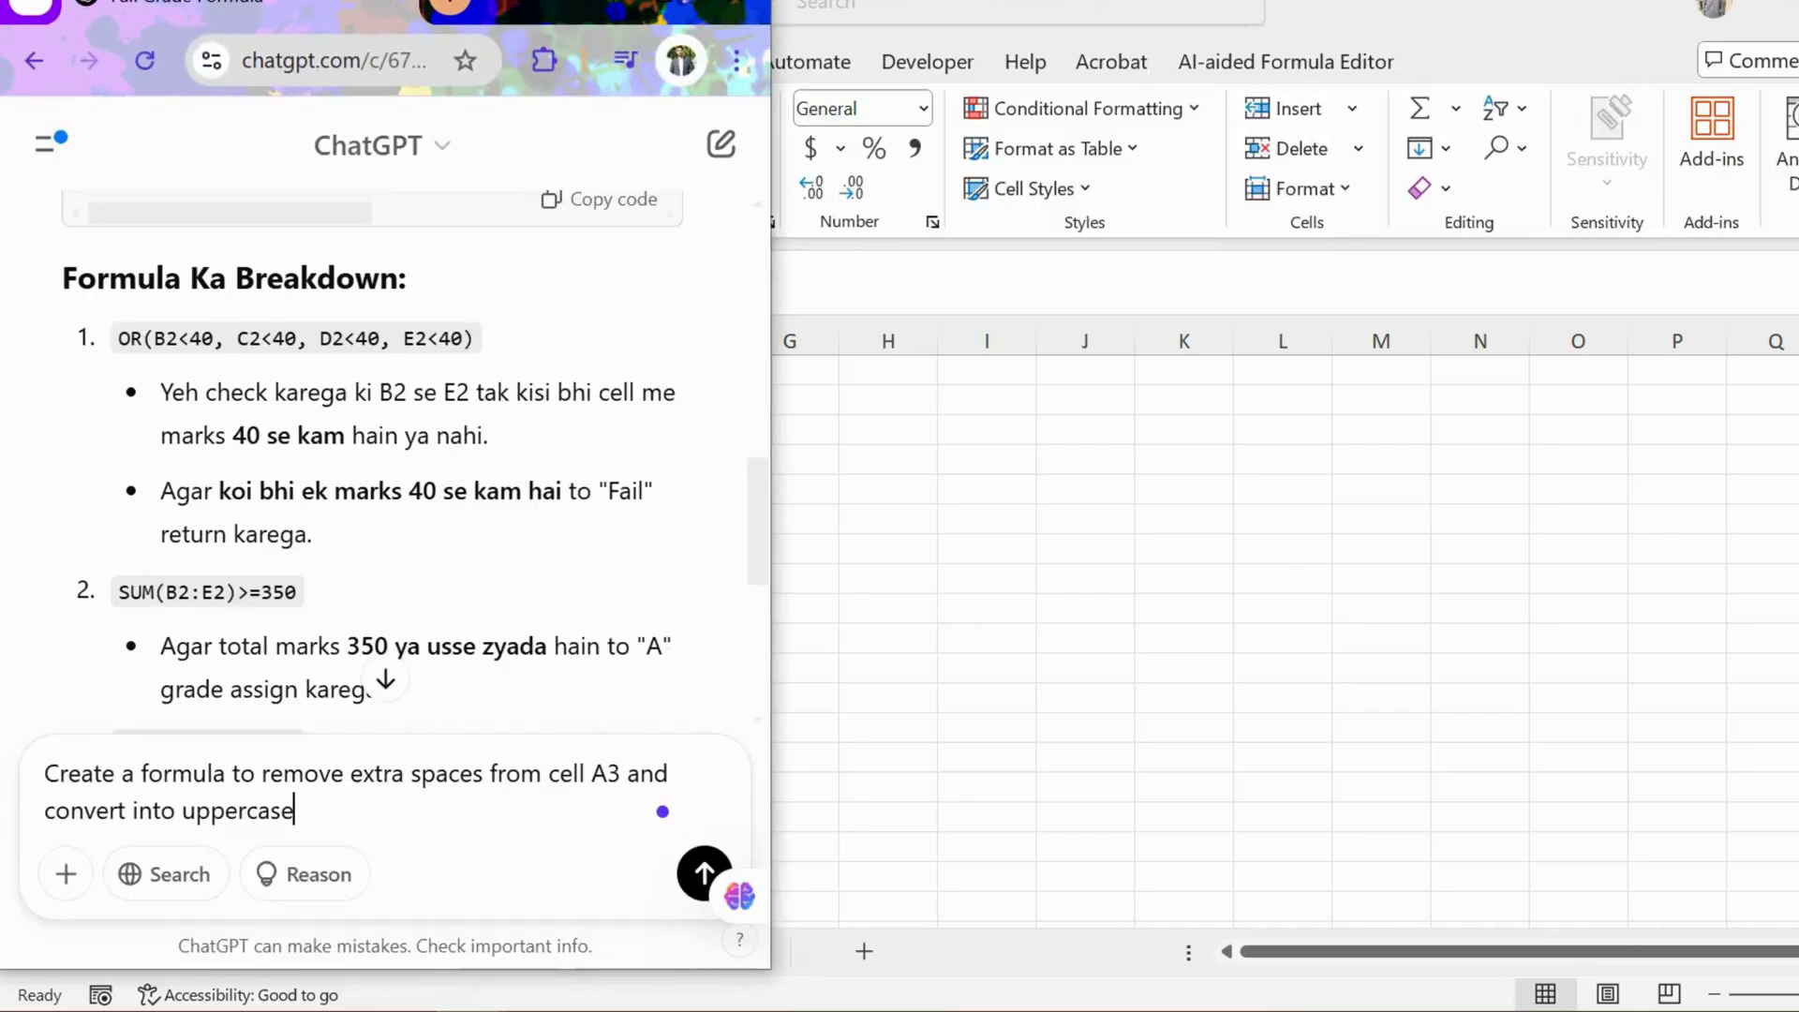
pyautogui.moveTo(550, 30); pyautogui.dragTo(1402, 30)
pyautogui.press('super+Up')
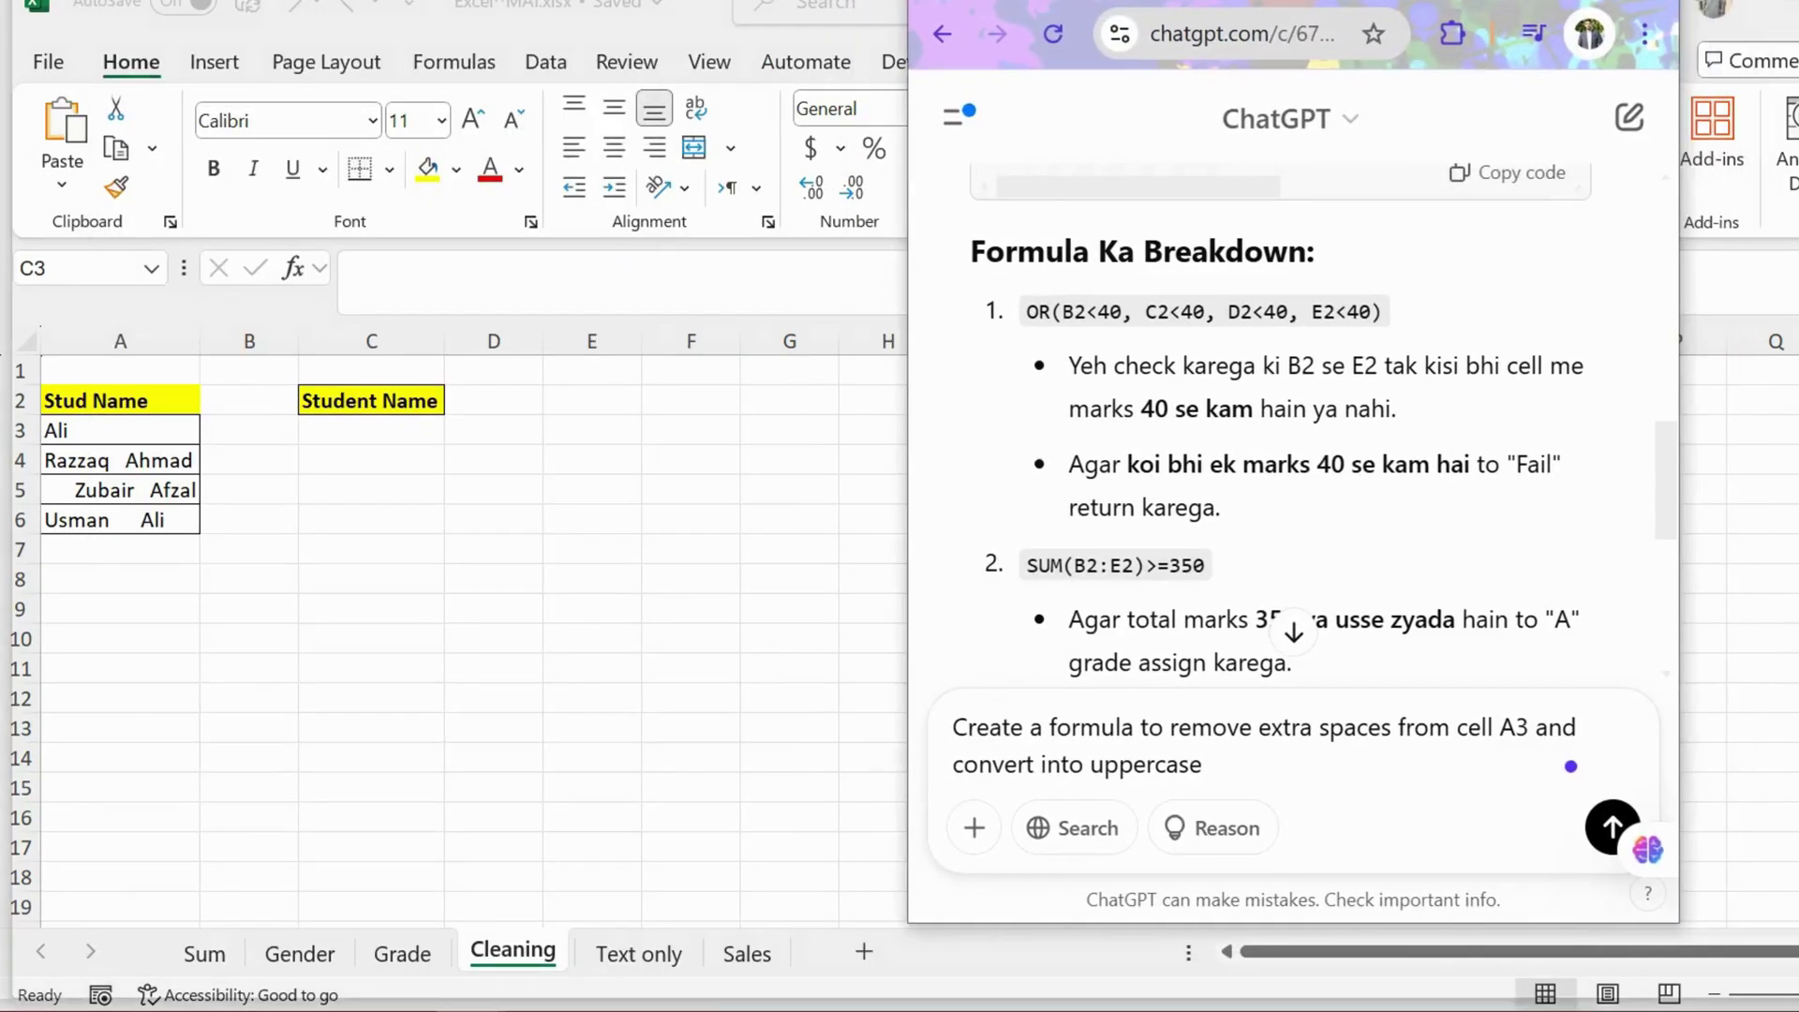
pyautogui.press('super+Left')
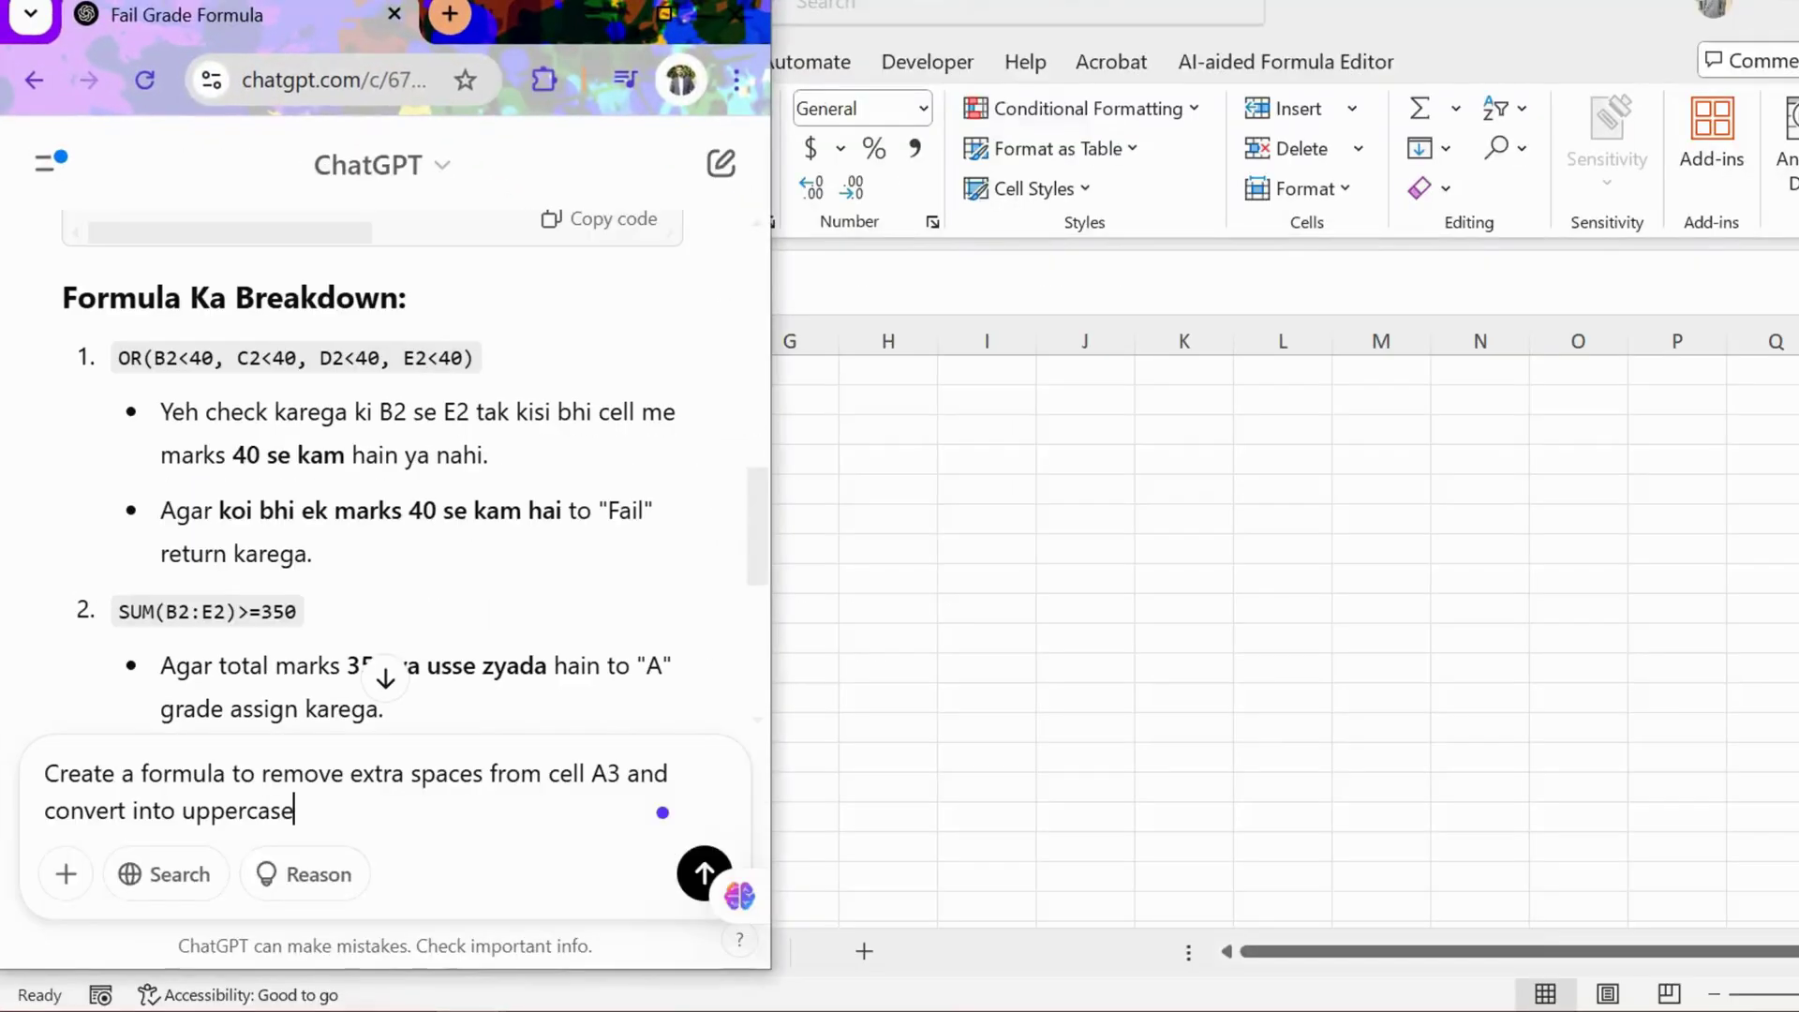
pyautogui.press('super+Down')
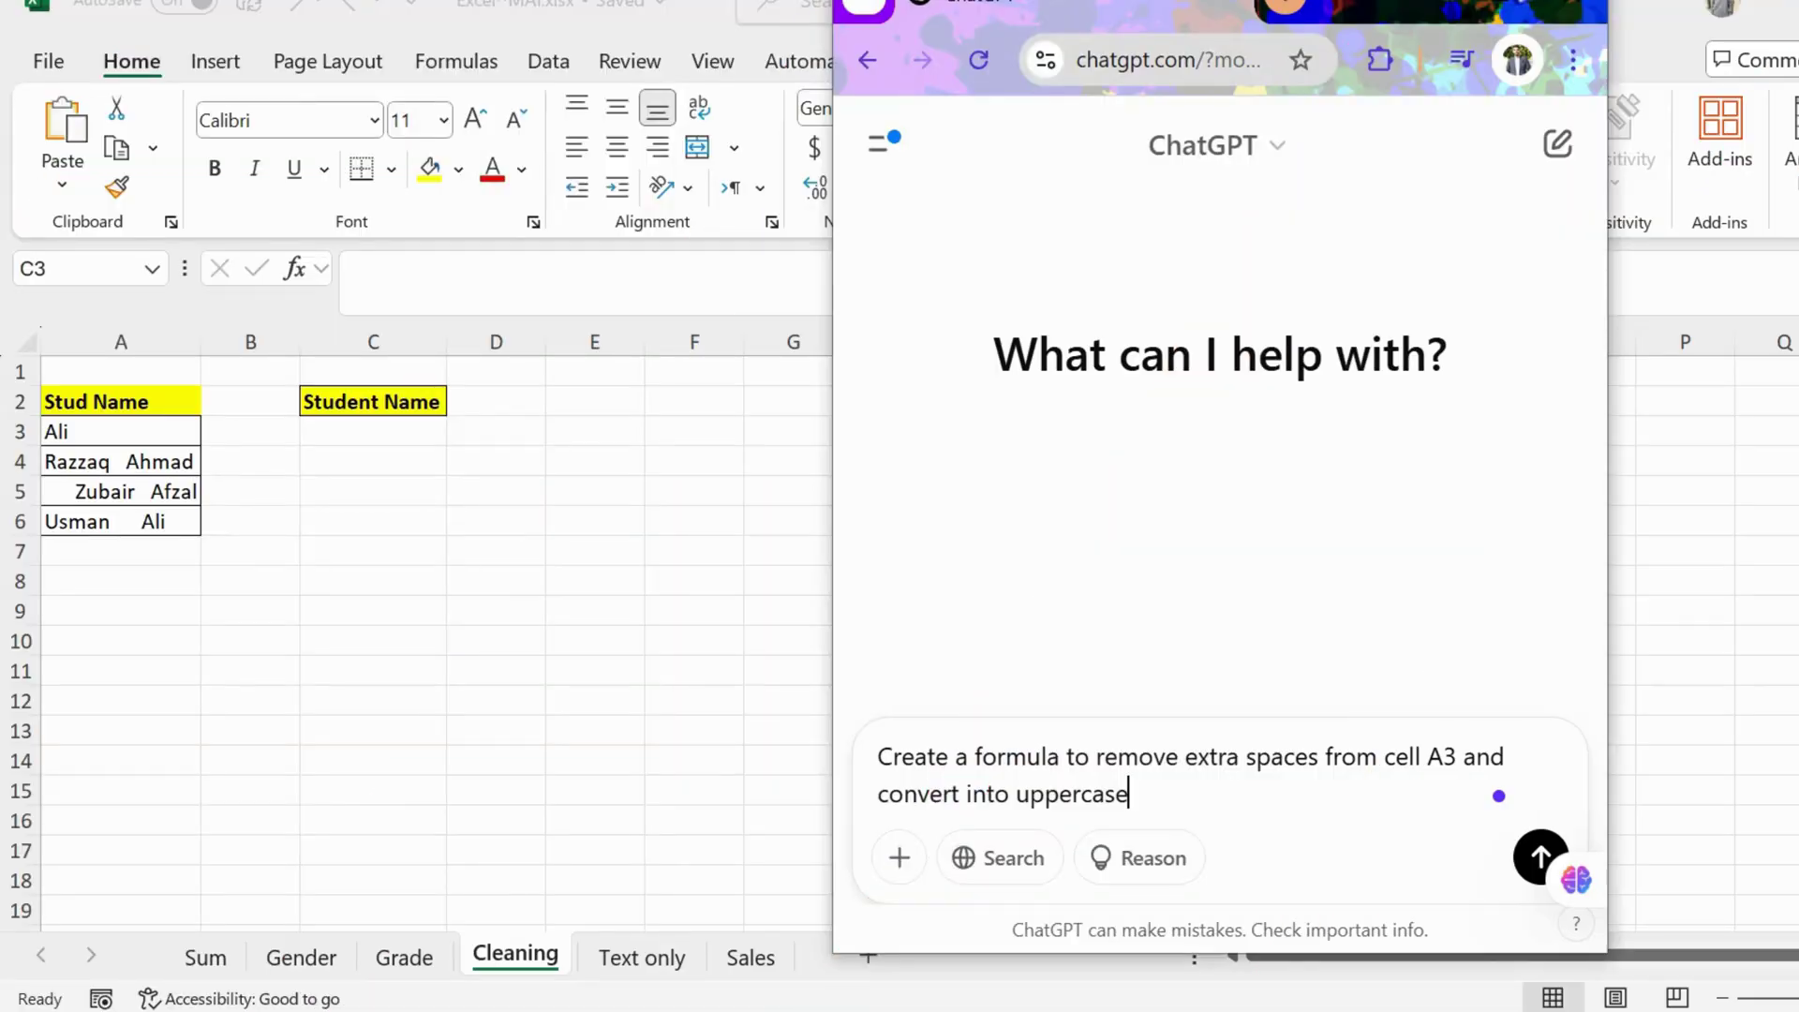
# Step: Send the request and copy the suggested =UPPER(TRIM(A3)) formula
pyautogui.press('Return')
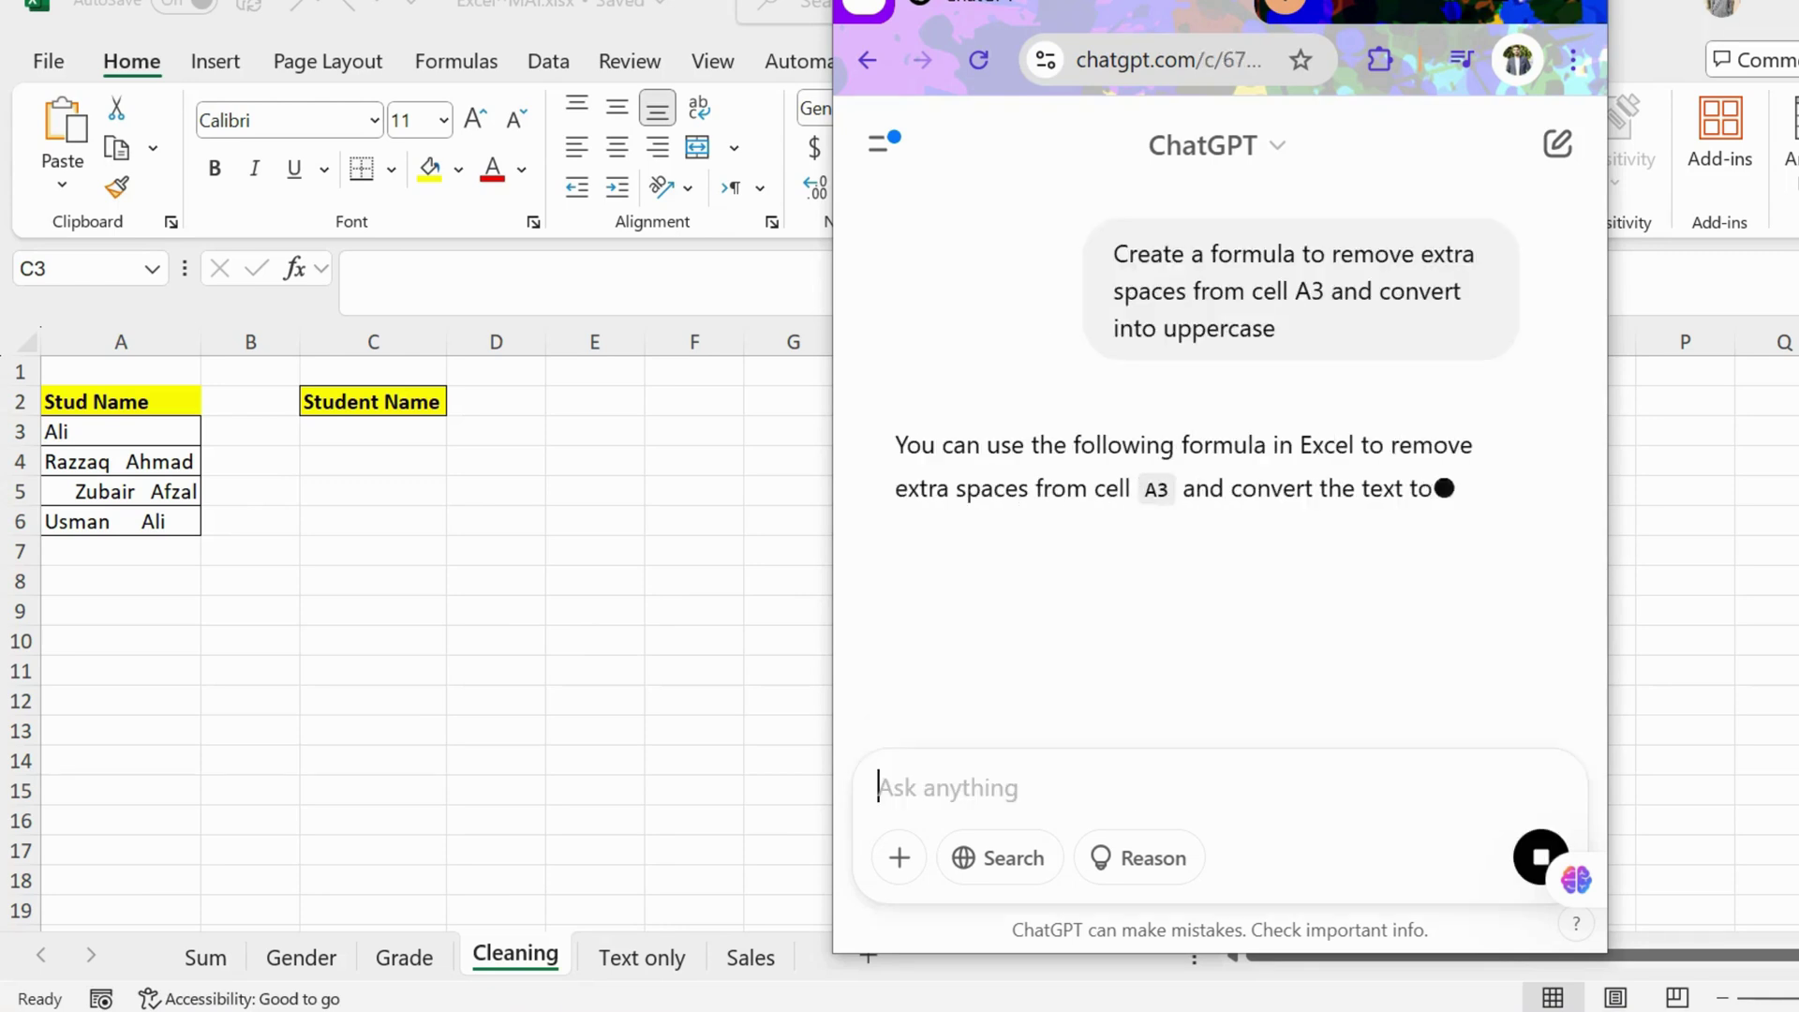
pyautogui.click(1435, 594)
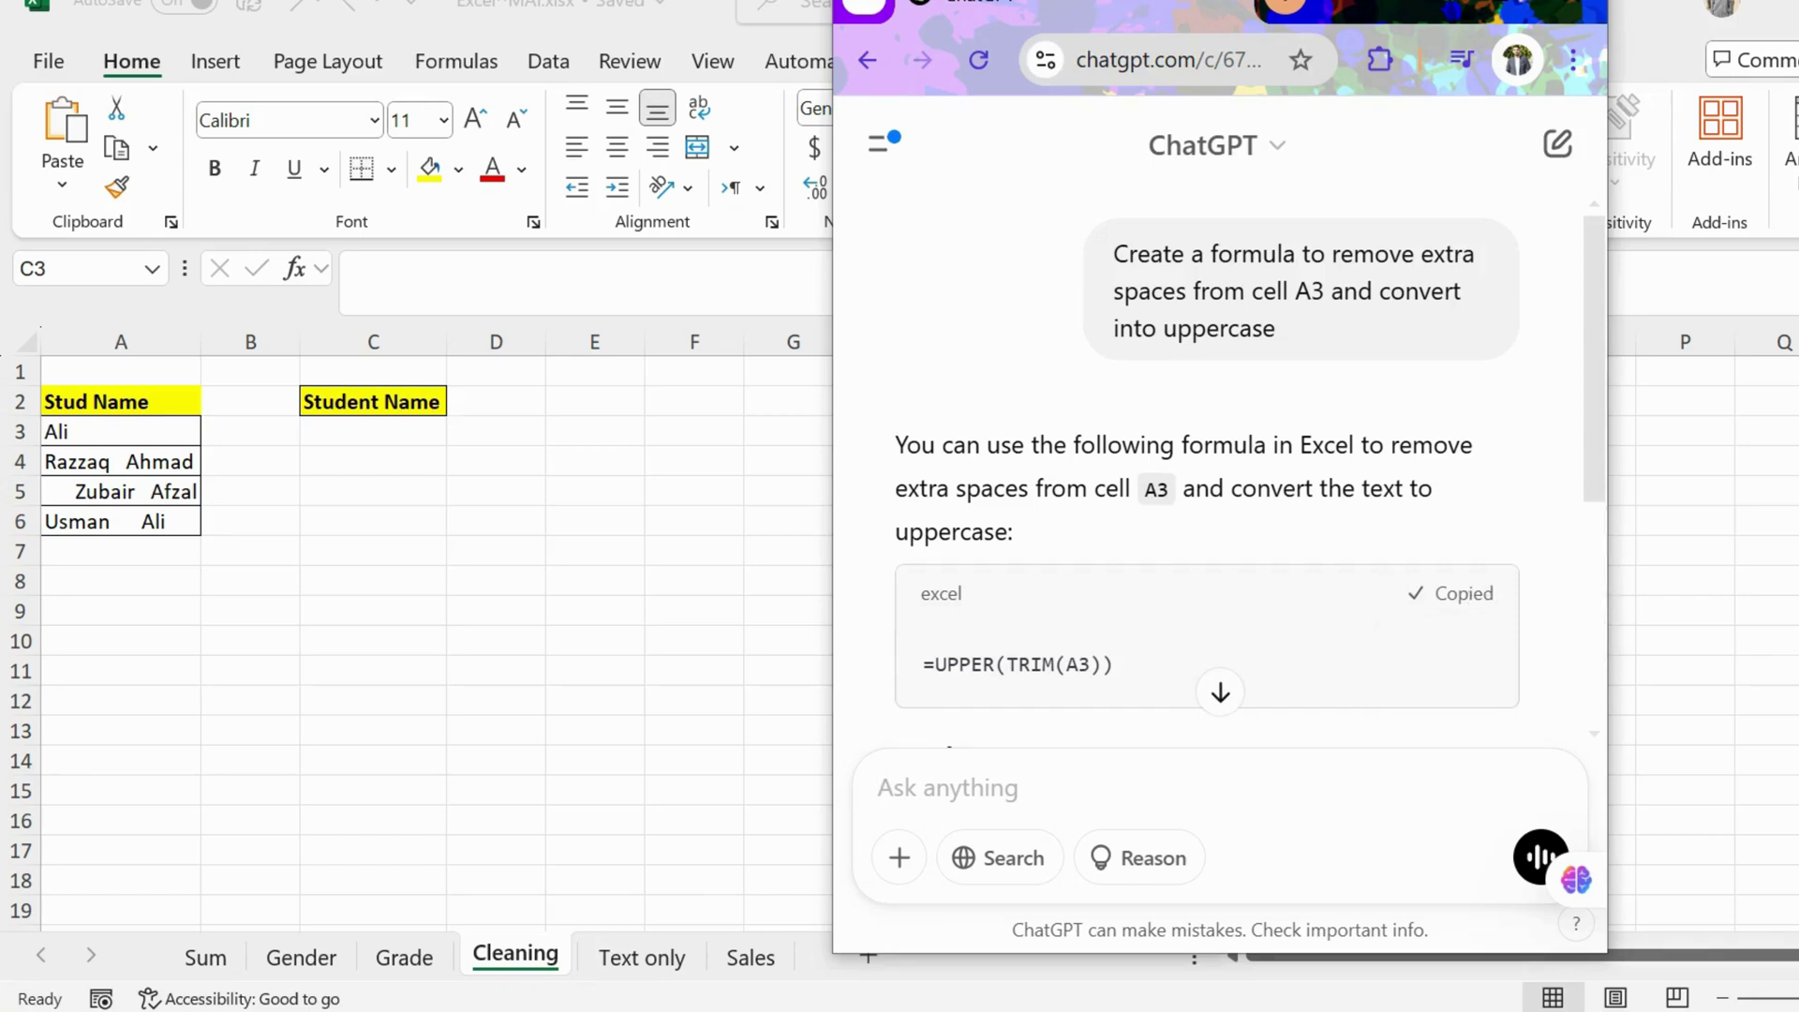
pyautogui.click(372, 431)
# Step: Enter =UPPER(TRIM(A3)) in C3, fill it down to C6, and autofit column C
pyautogui.doubleClick(373, 431)
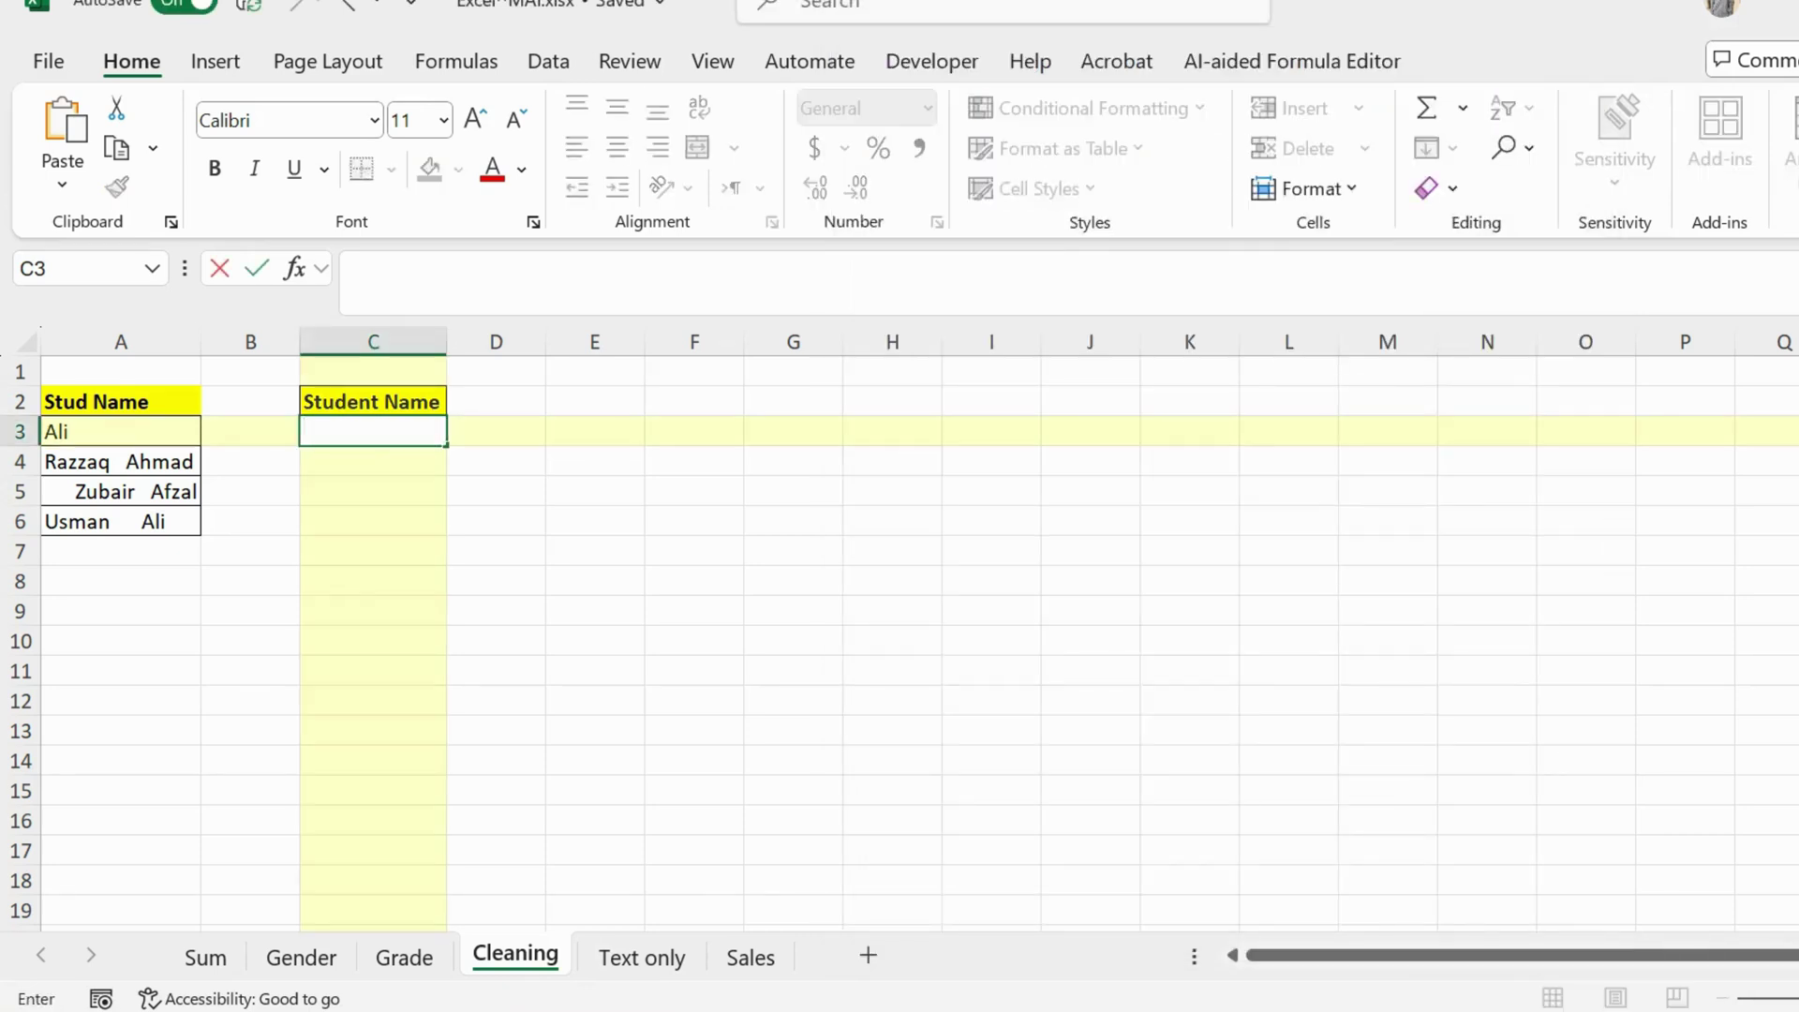
pyautogui.write('=UPPER(TRIM(A3))')
pyautogui.press('Return')
pyautogui.click(373, 431)
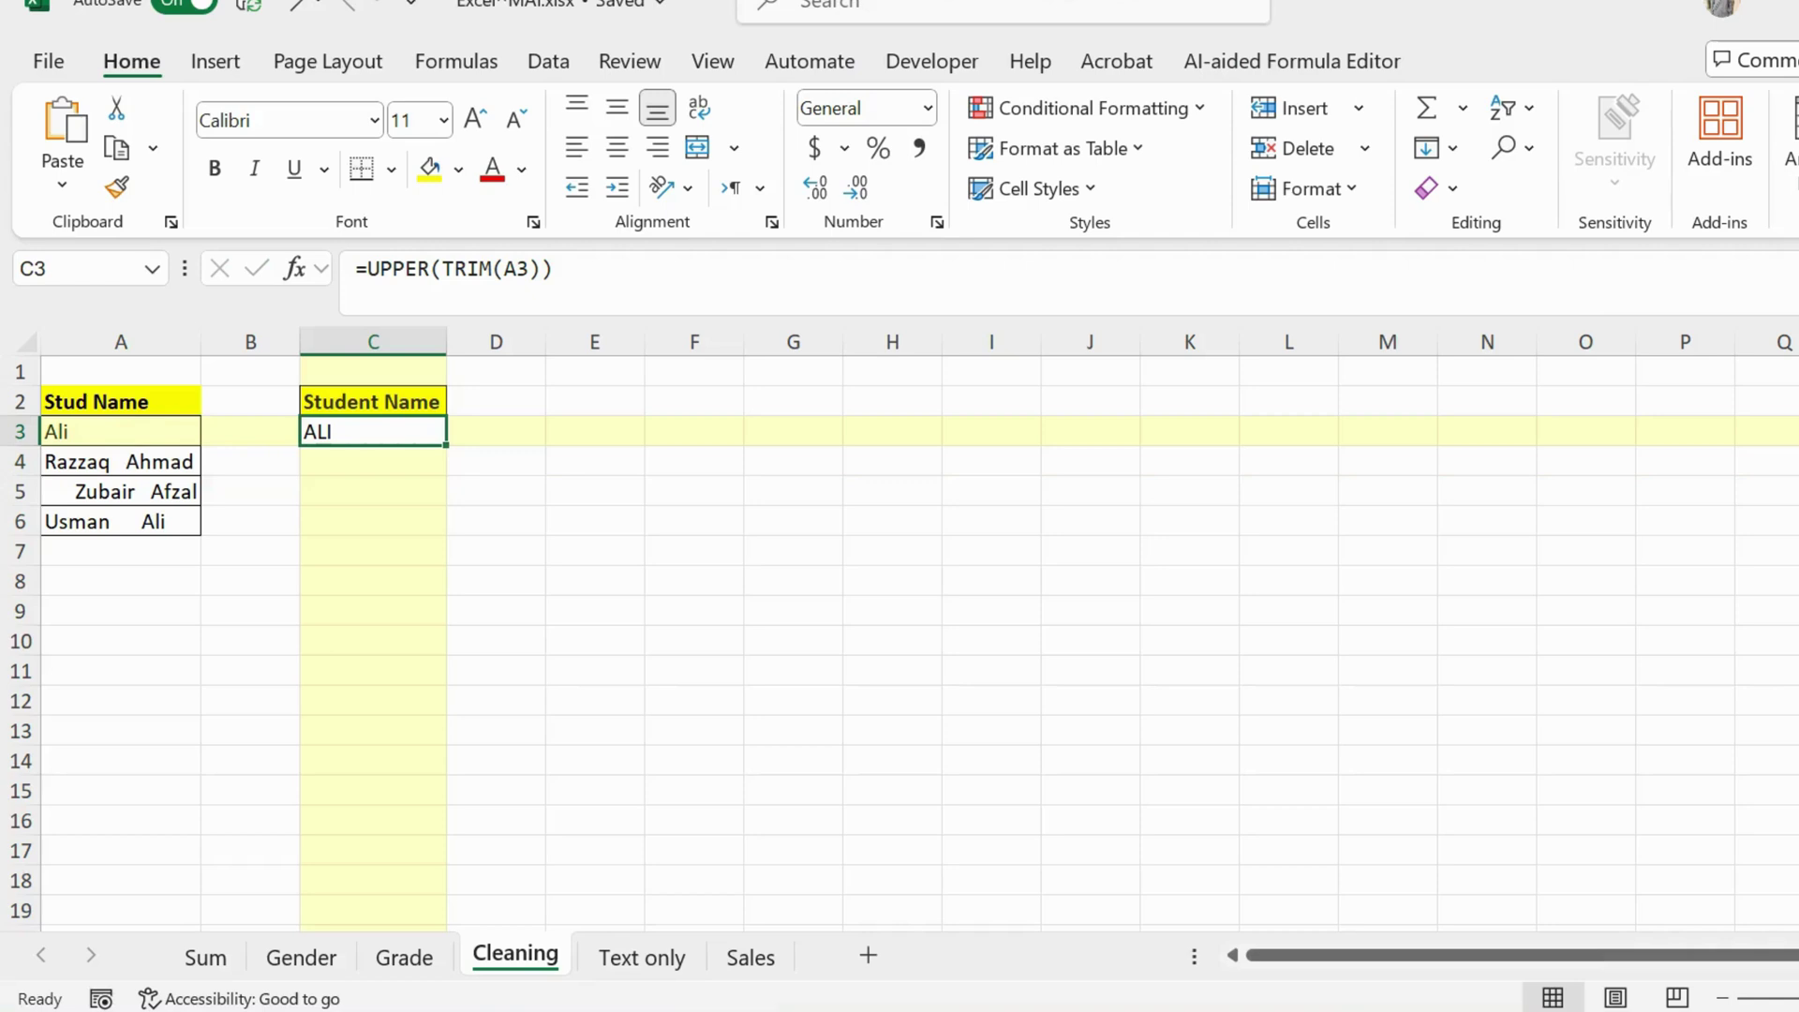
pyautogui.moveTo(446, 445); pyautogui.dragTo(446, 532)
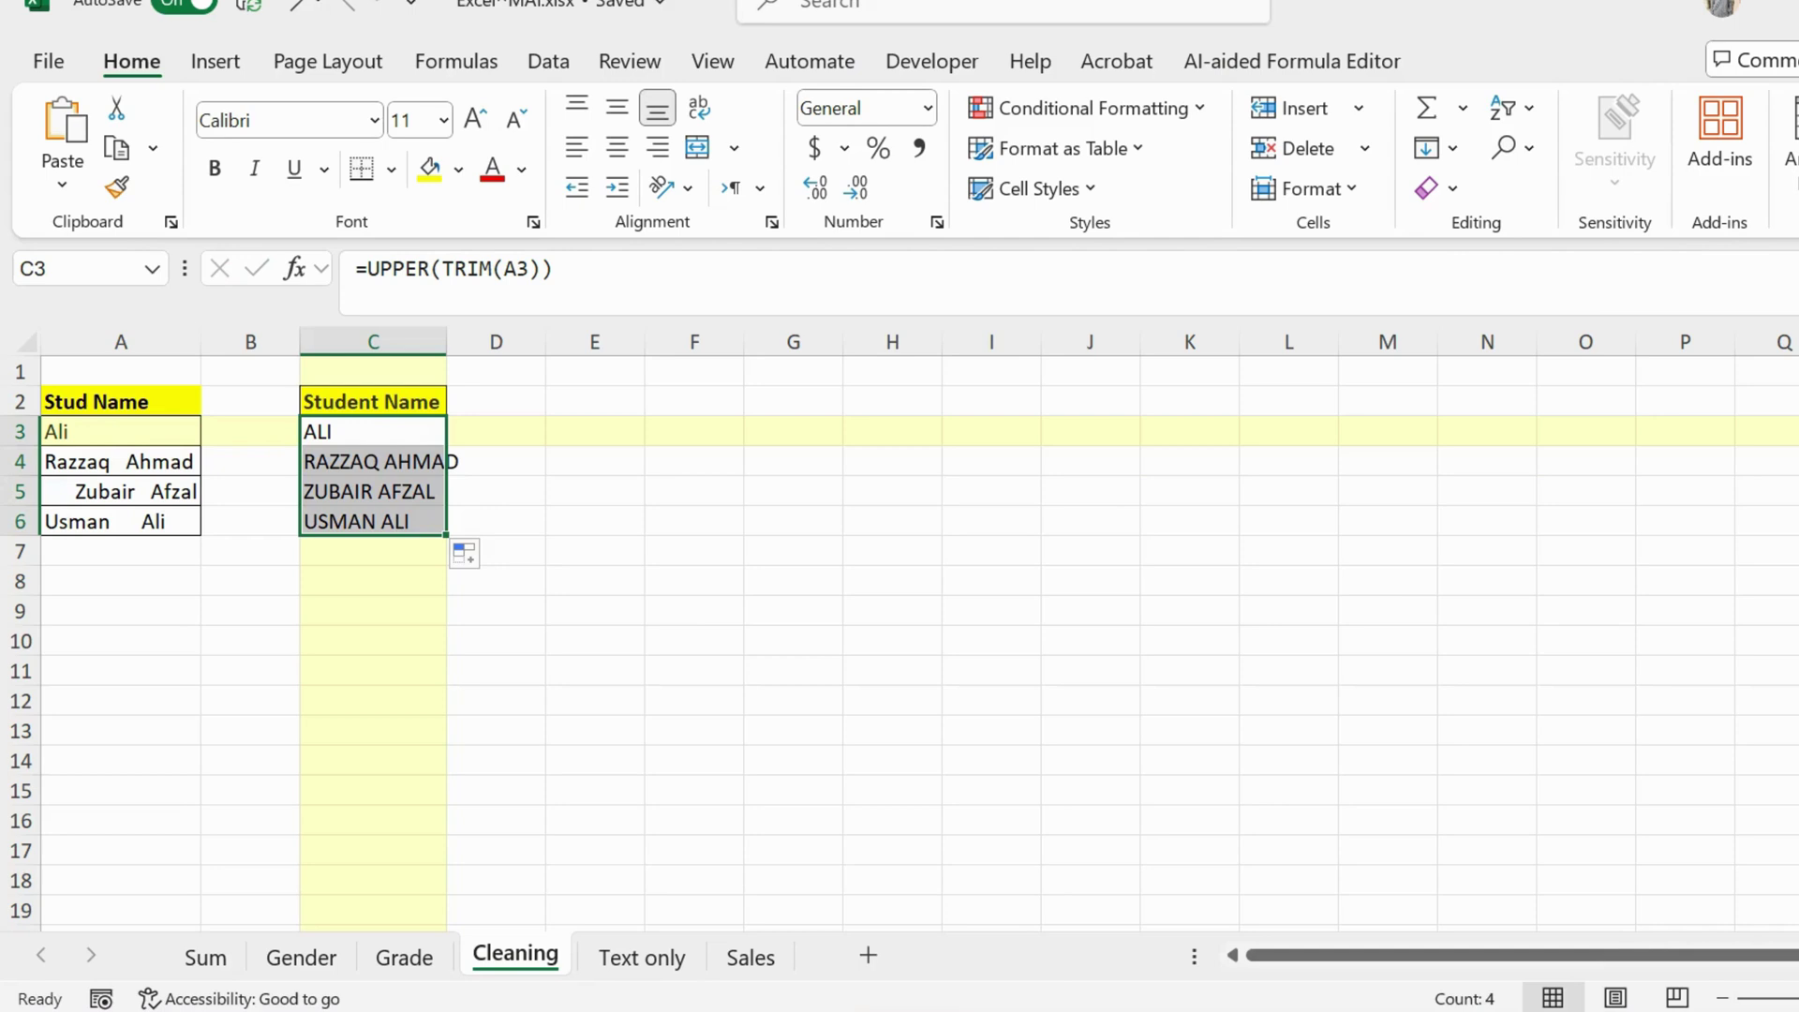
pyautogui.doubleClick(447, 342)
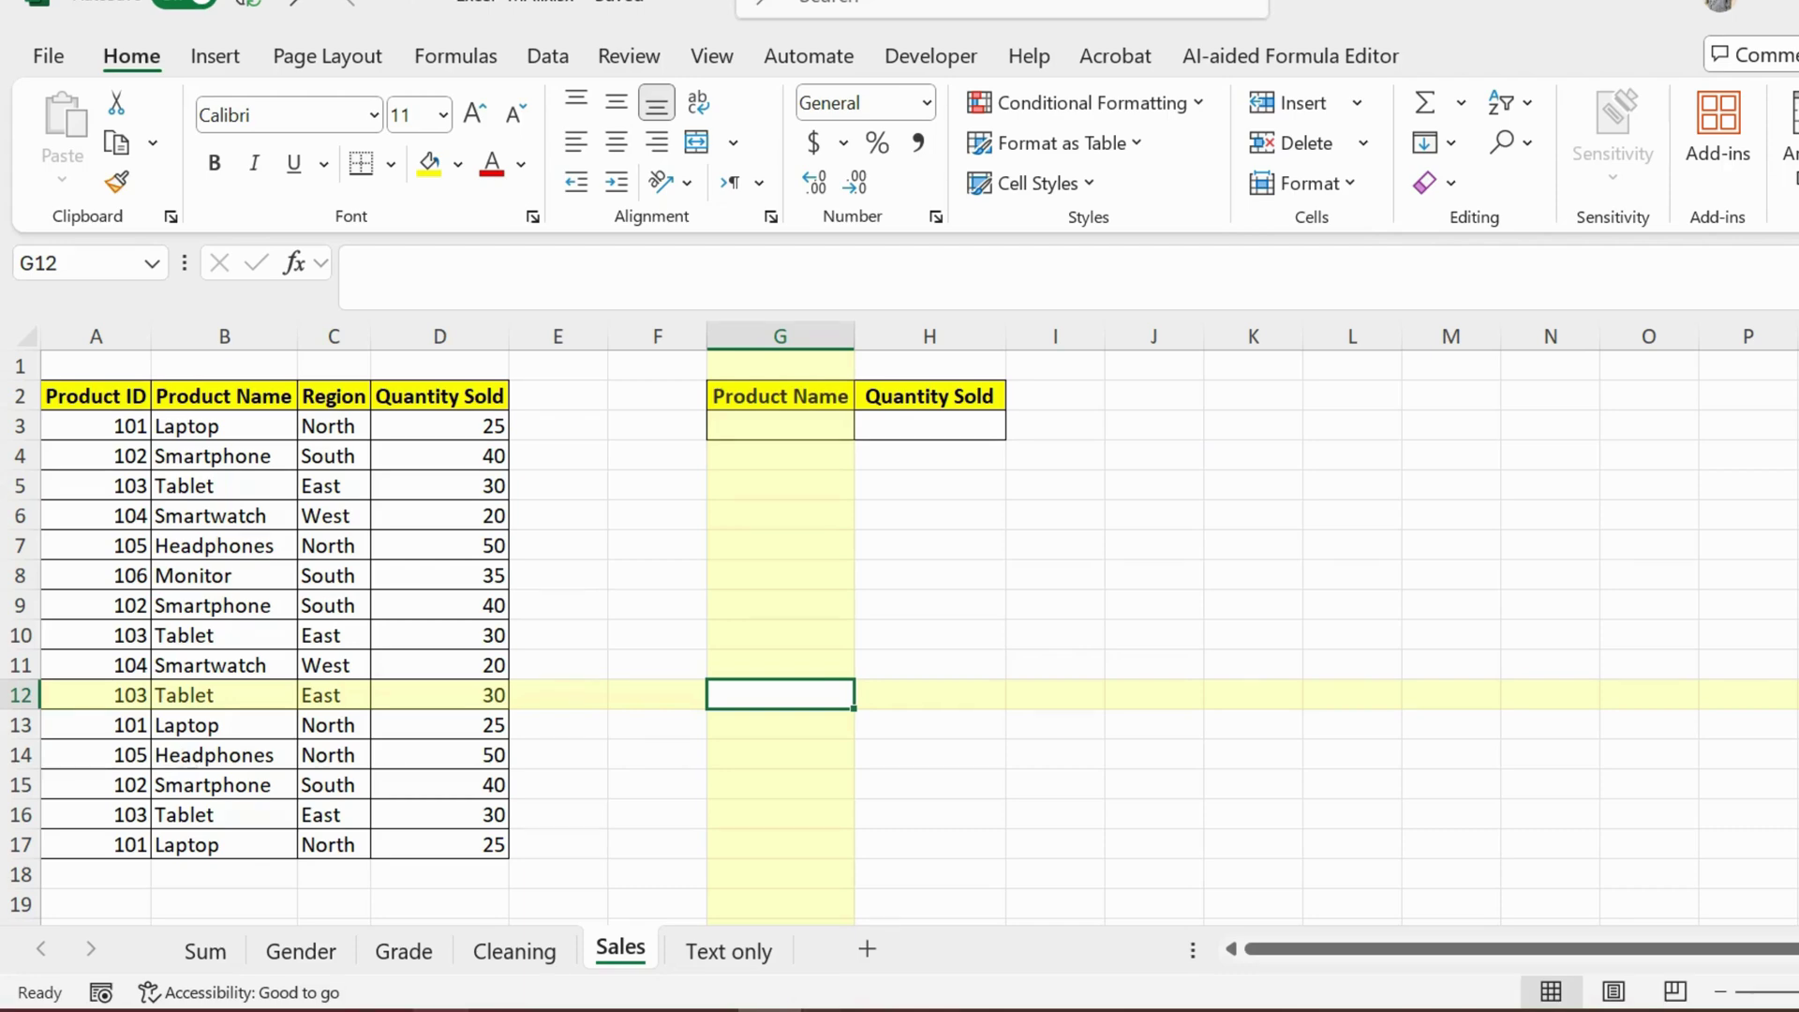
# Step: In ChatGPT, describe the data: products in column B, quantity sold in column D
pyautogui.click(443, 1010)
pyautogui.click(776, 895)
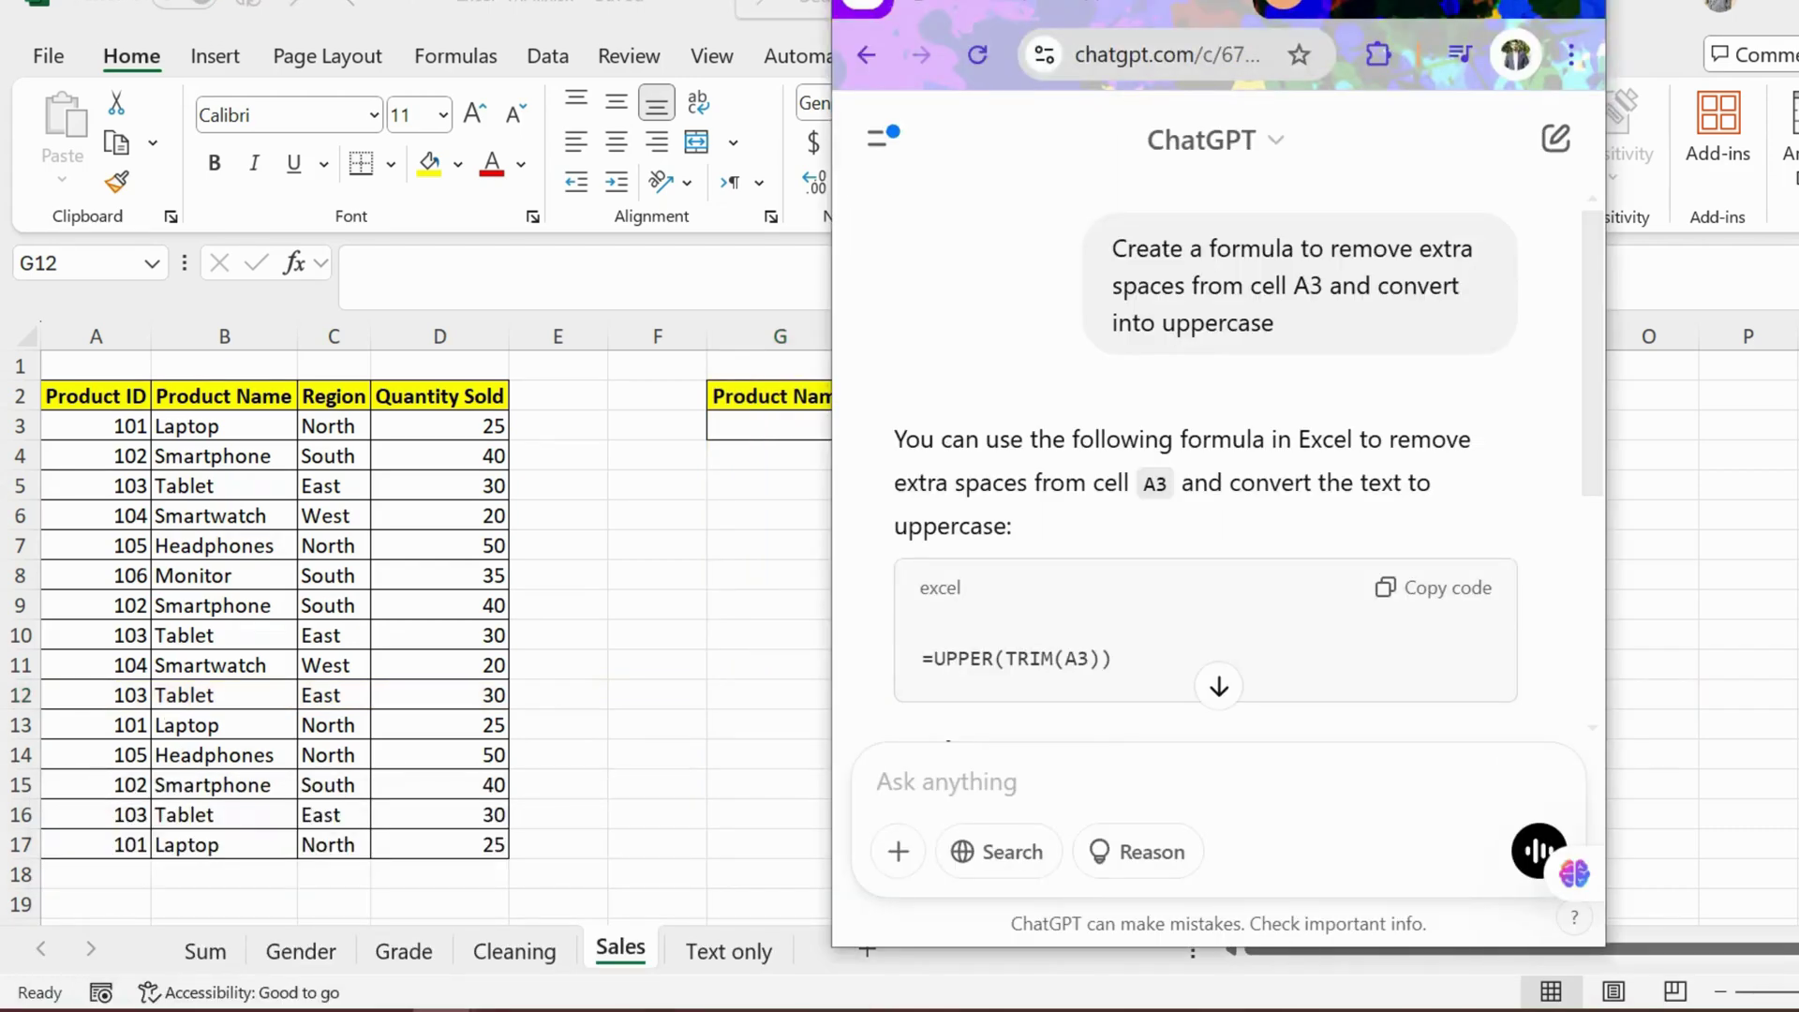
pyautogui.write('Column ')
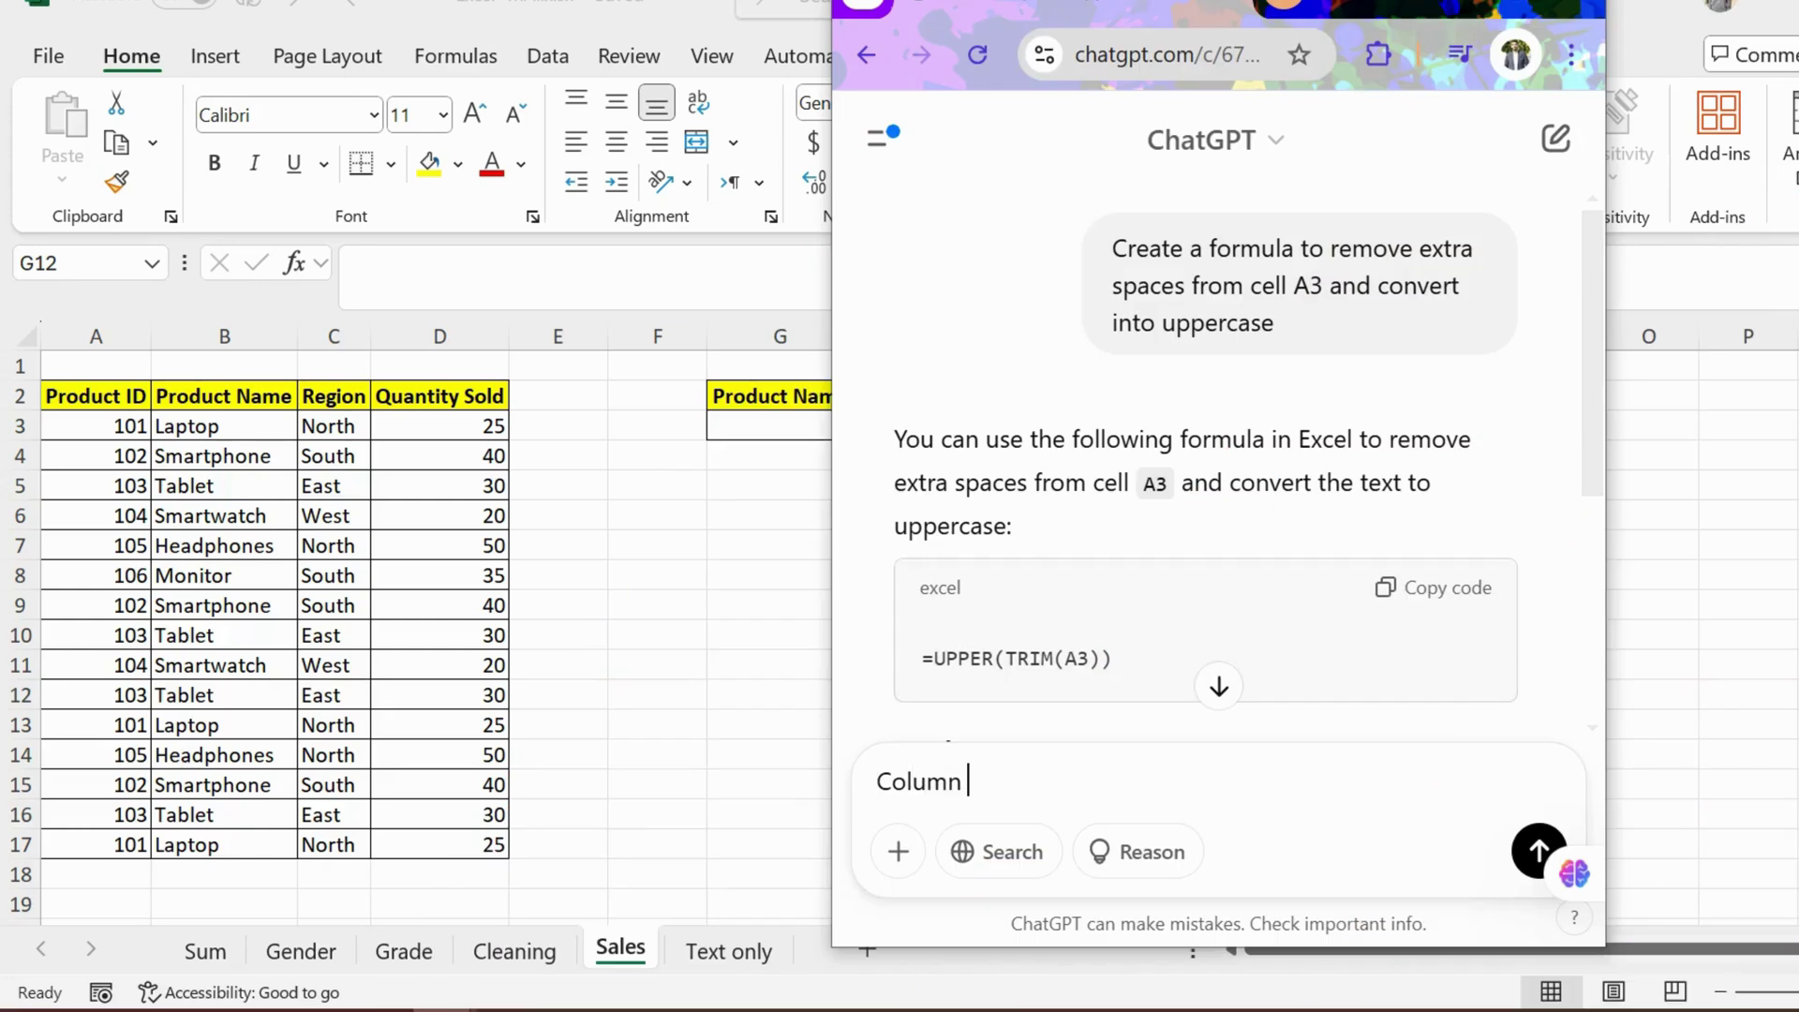
pyautogui.write('b mein products ')
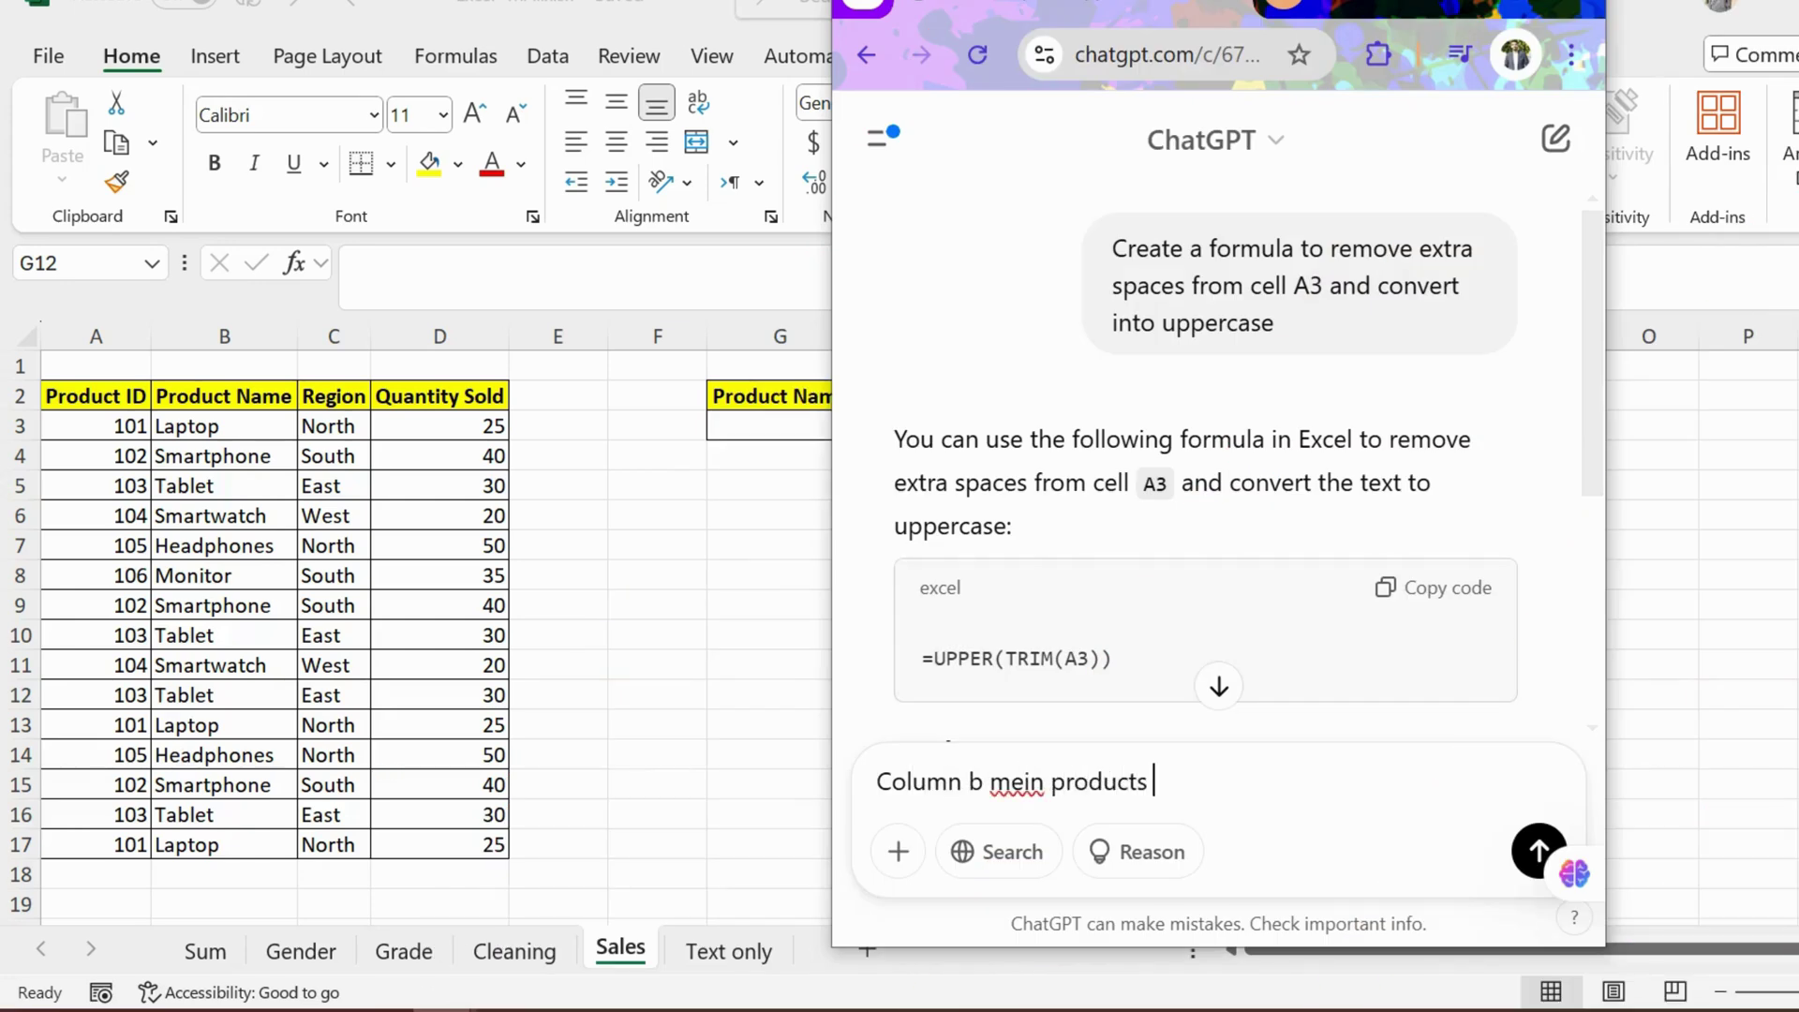
pyautogui.write('haiu')
pyautogui.press('BackSpace')
pyautogui.write('nor column')
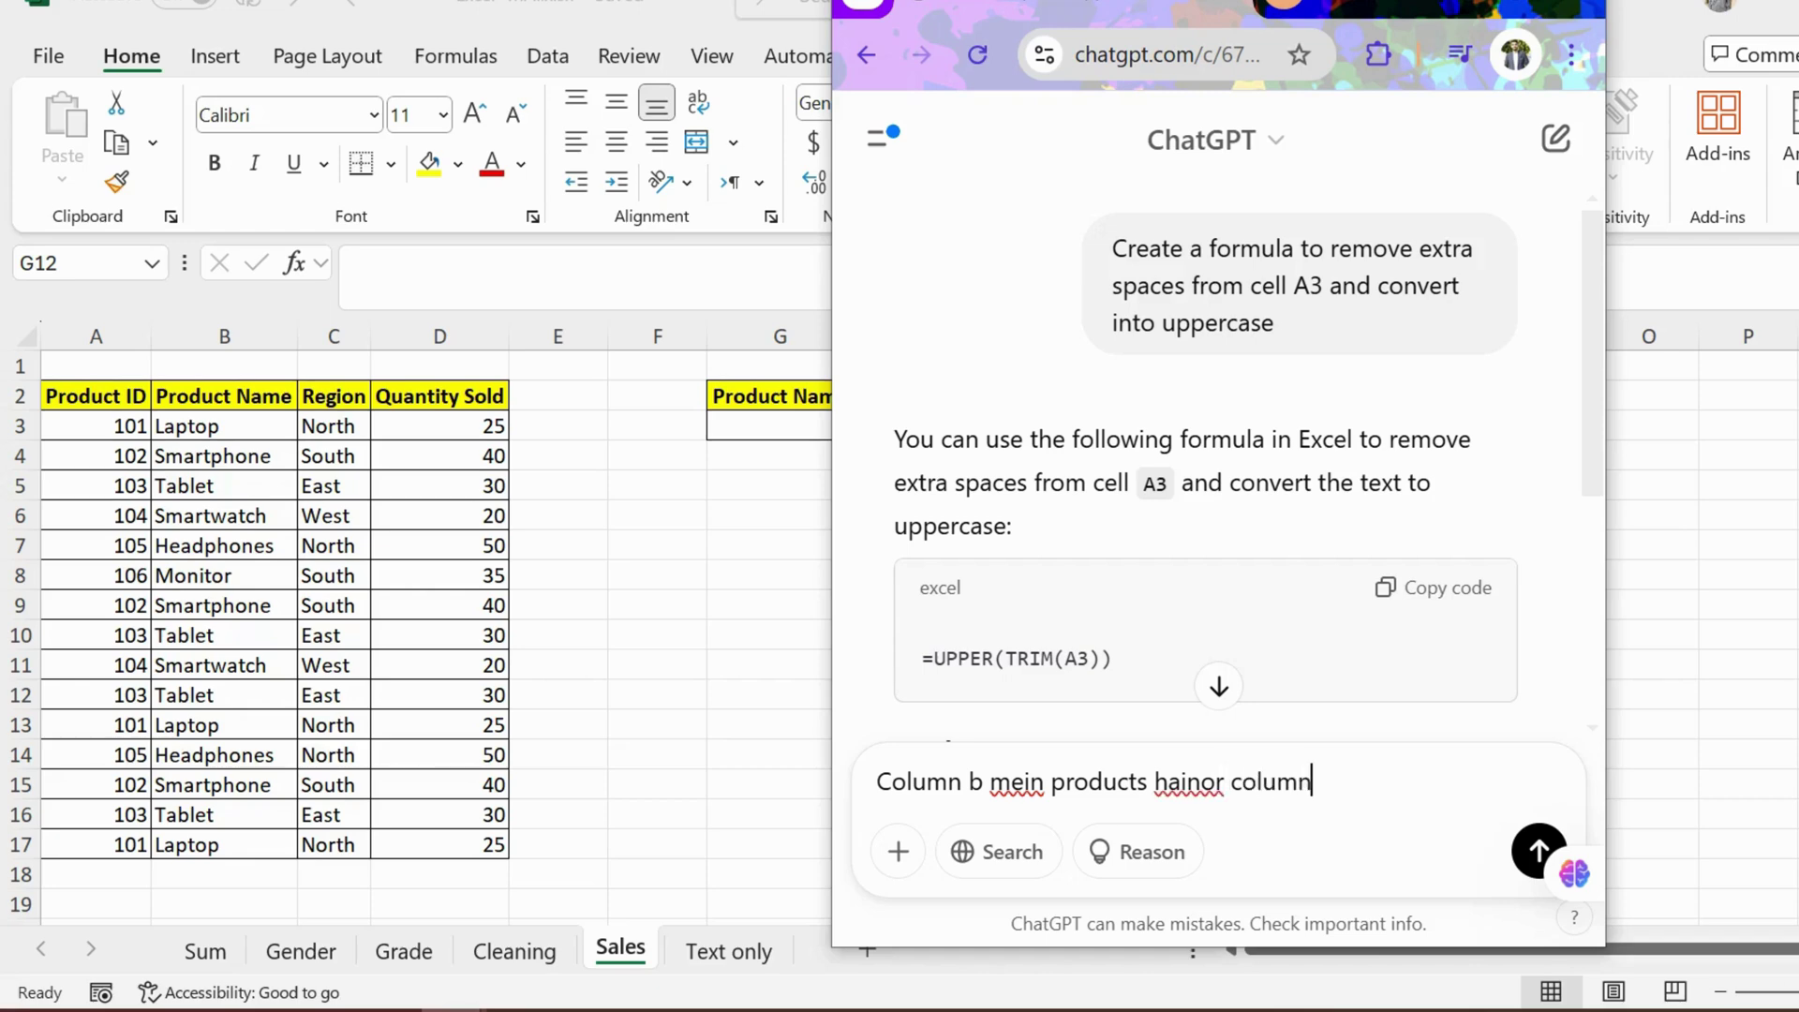
pyautogui.write(' d mein q')
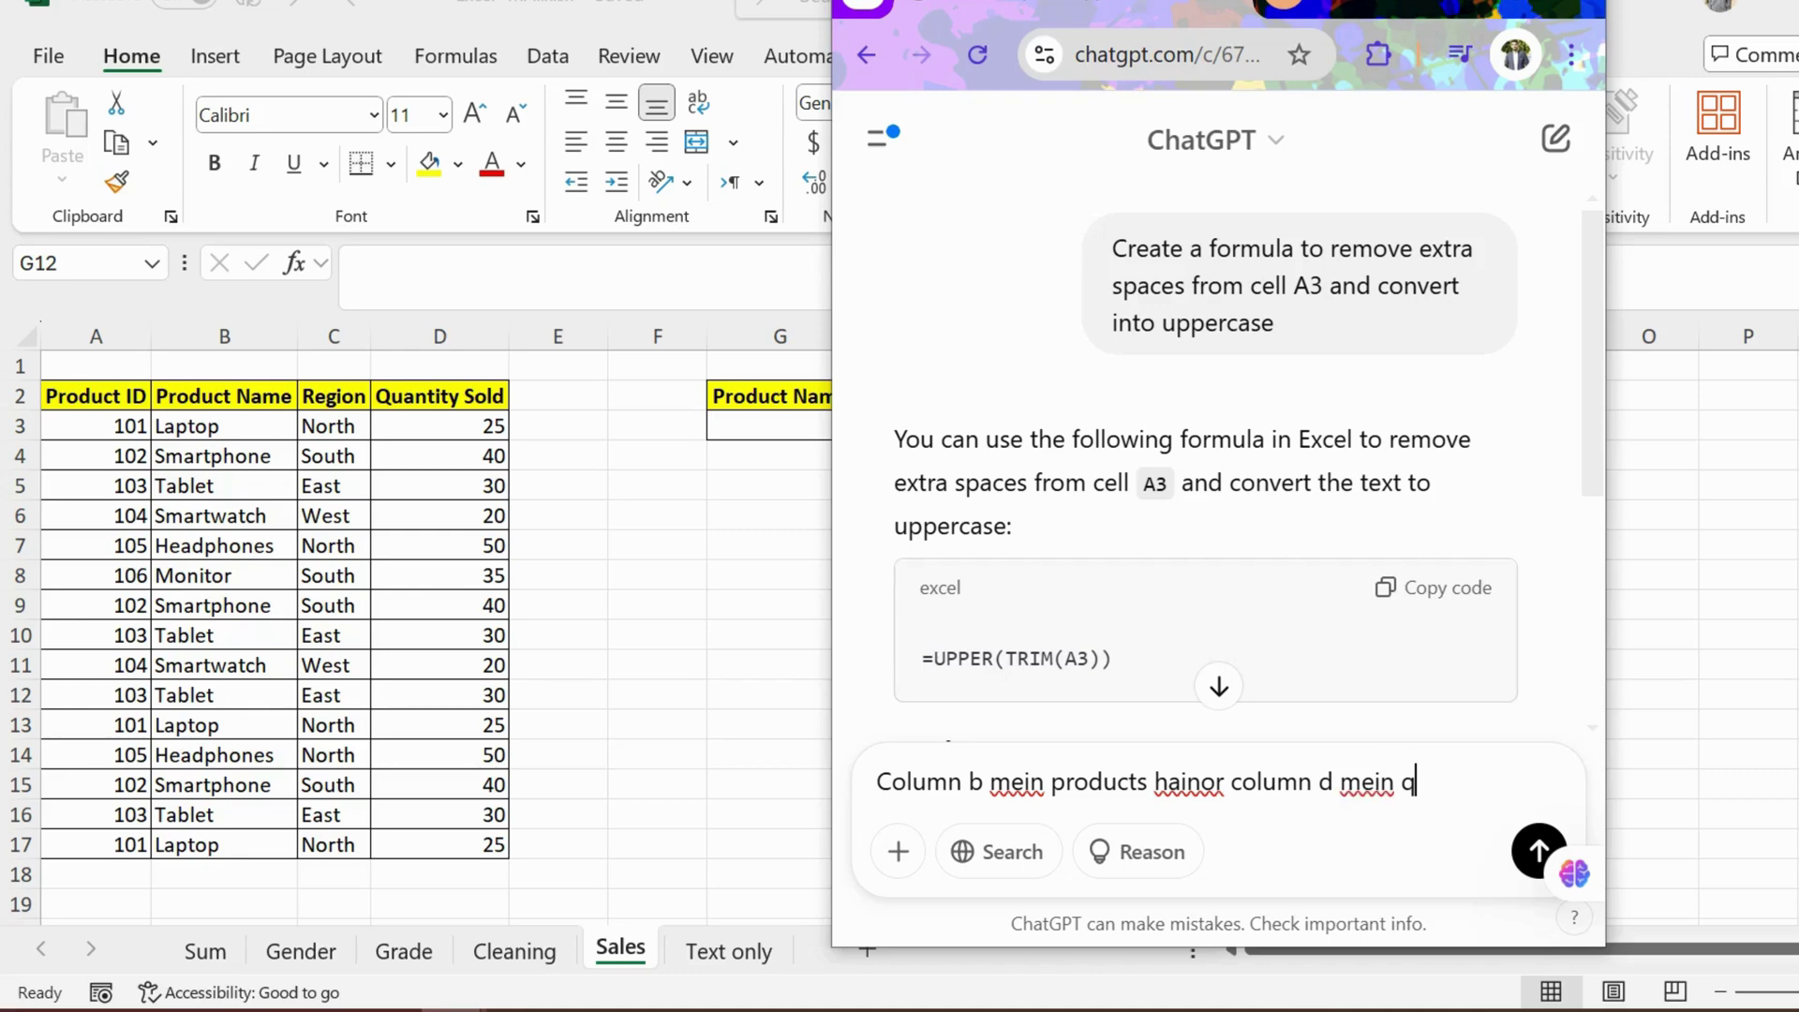
pyautogui.write('uantity sold')
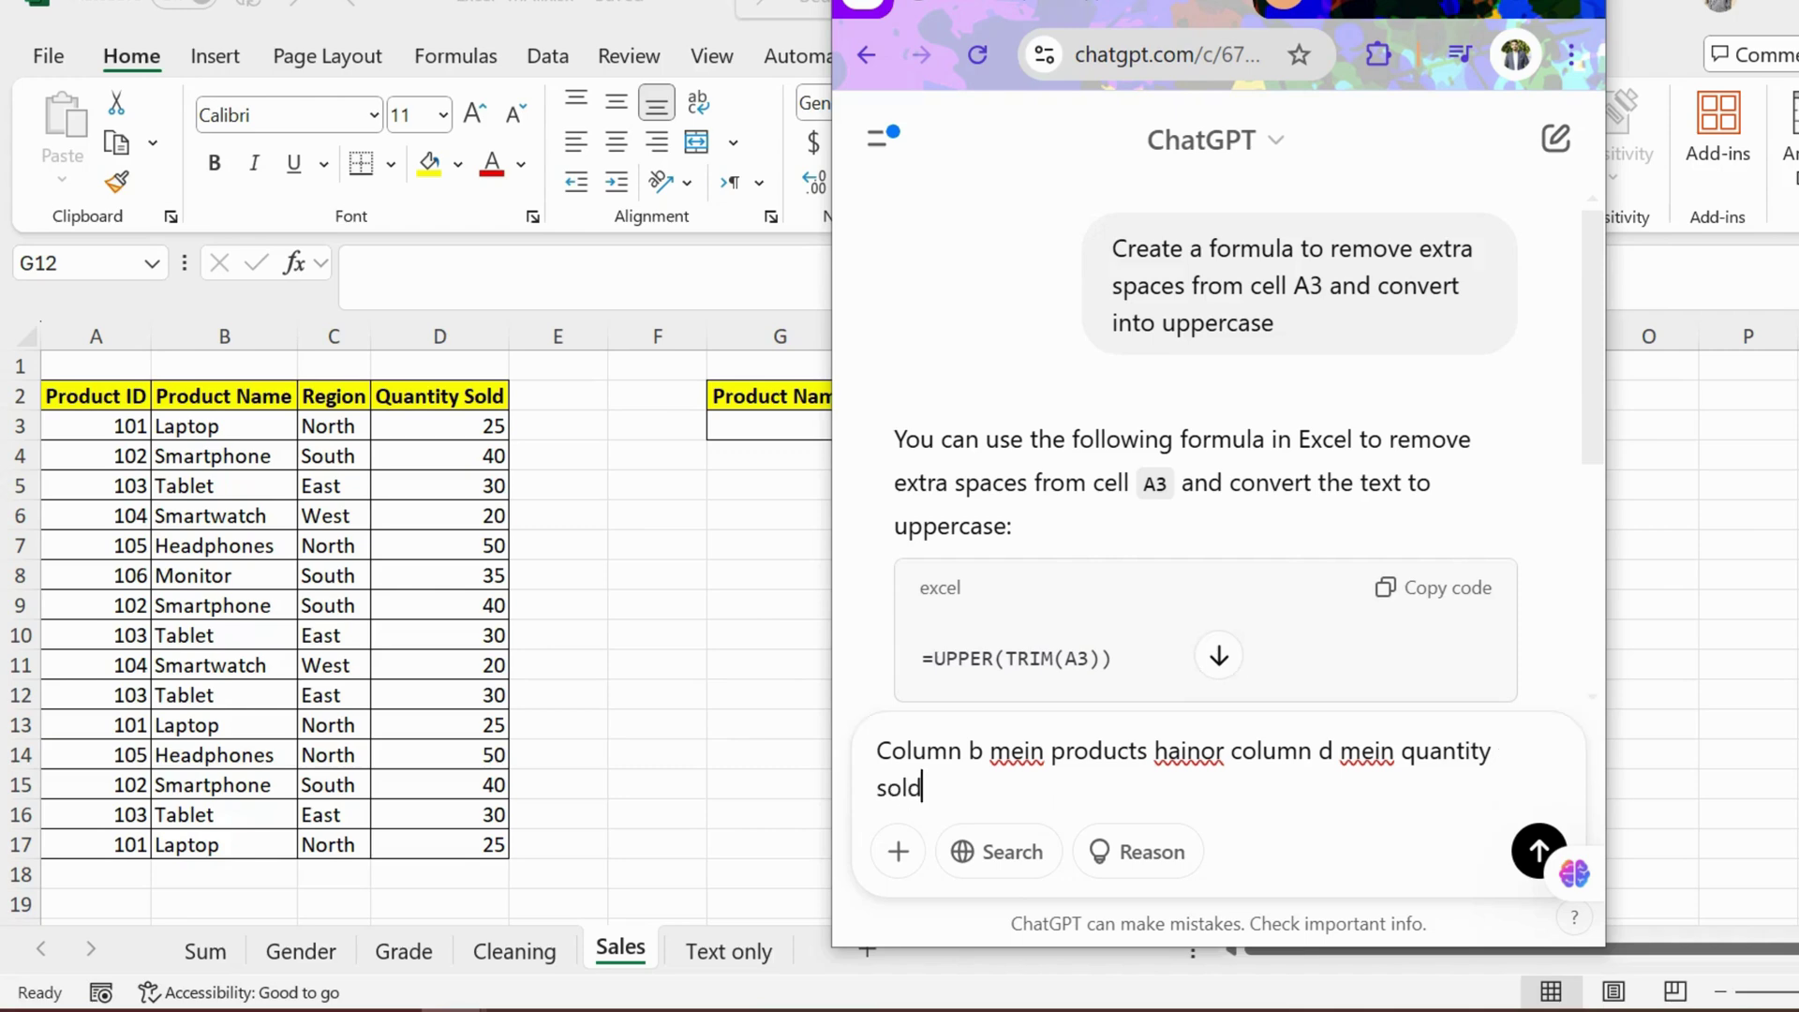
pyautogui.write(' hai')
pyautogui.press('Up')
pyautogui.press('Right')
pyautogui.press('Right')
pyautogui.press('Right')
pyautogui.press('Right')
pyautogui.press('Right')
pyautogui.press('Right')
pyautogui.press('Right')
pyautogui.press('Right')
pyautogui.press('Right')
pyautogui.press('Right')
pyautogui.press('Right')
pyautogui.press('Right')
pyautogui.press('Right')
pyautogui.press('Right')
pyautogui.press('Right')
pyautogui.press('Right')
pyautogui.press('Right')
pyautogui.press('Right')
pyautogui.press('Right')
pyautogui.press('Right')
pyautogui.press('Right')
pyautogui.press('Right')
pyautogui.press('Left')
pyautogui.press('Down')
# Step: Ask for a formula totalling G3's product quantity in H3, then copy =SUMIF(B:B, G3, D:D)
pyautogui.write('. me')
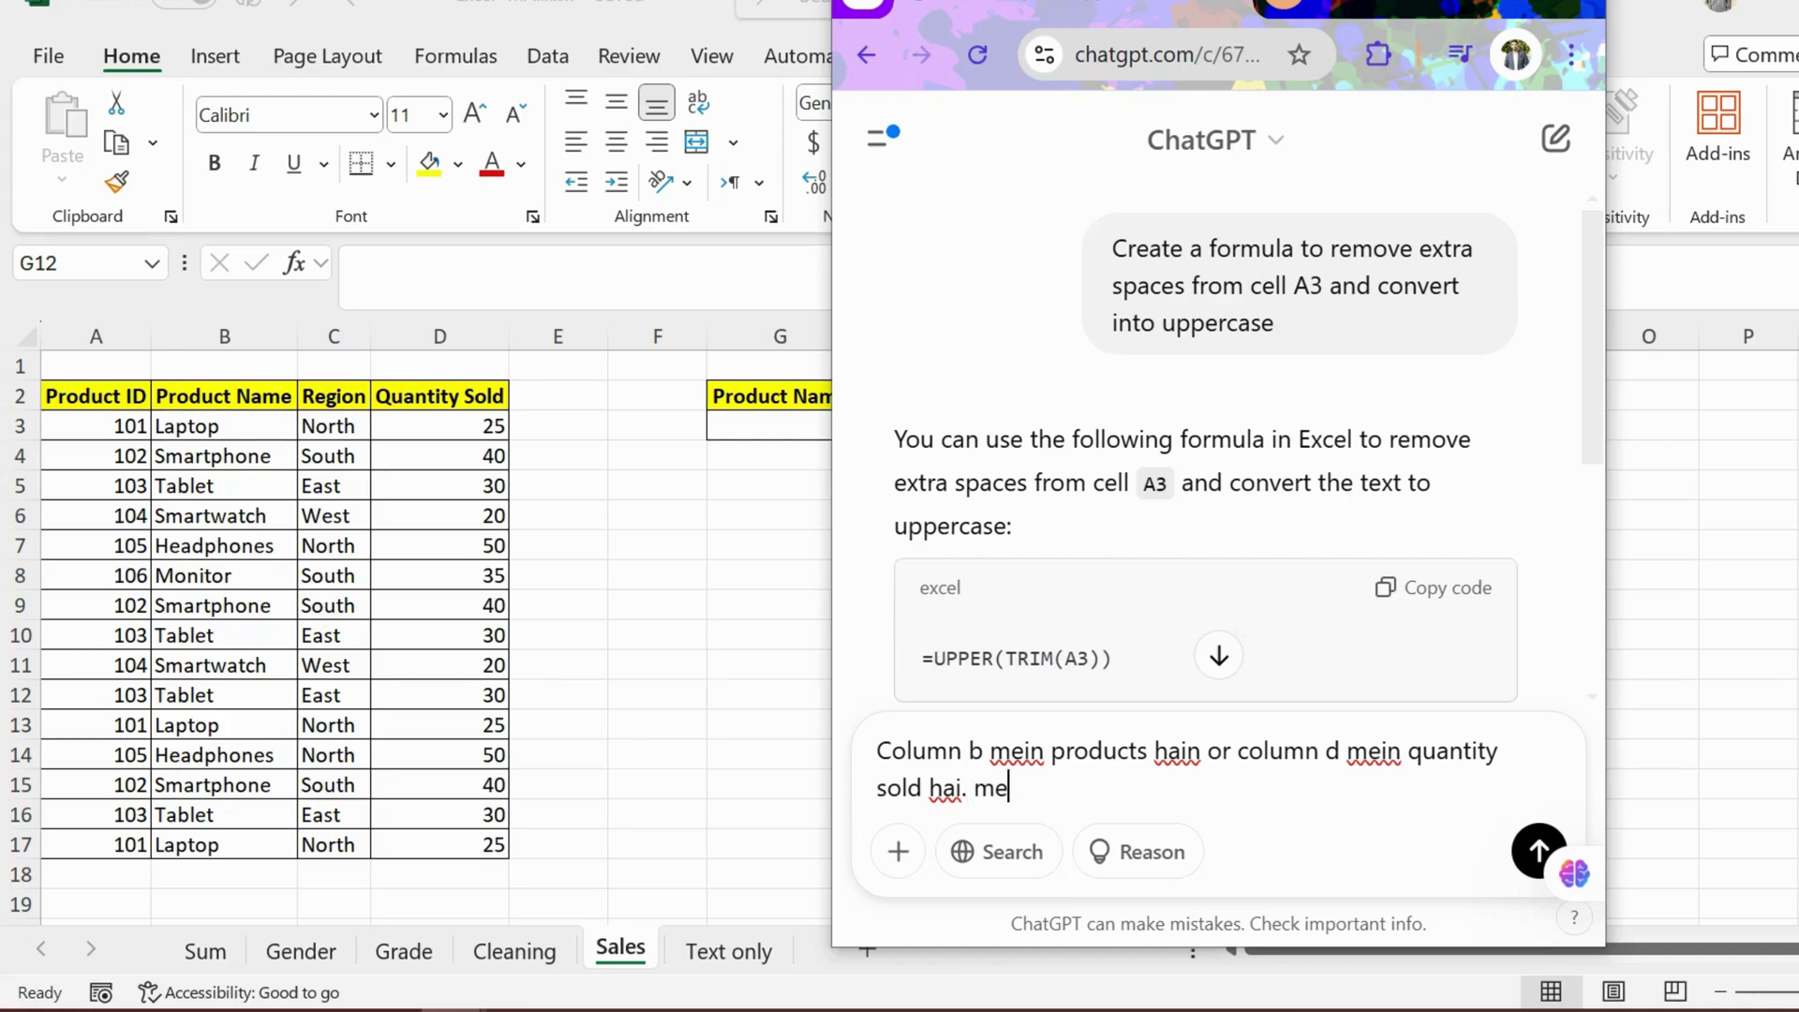
pyautogui.write('in ye chah')
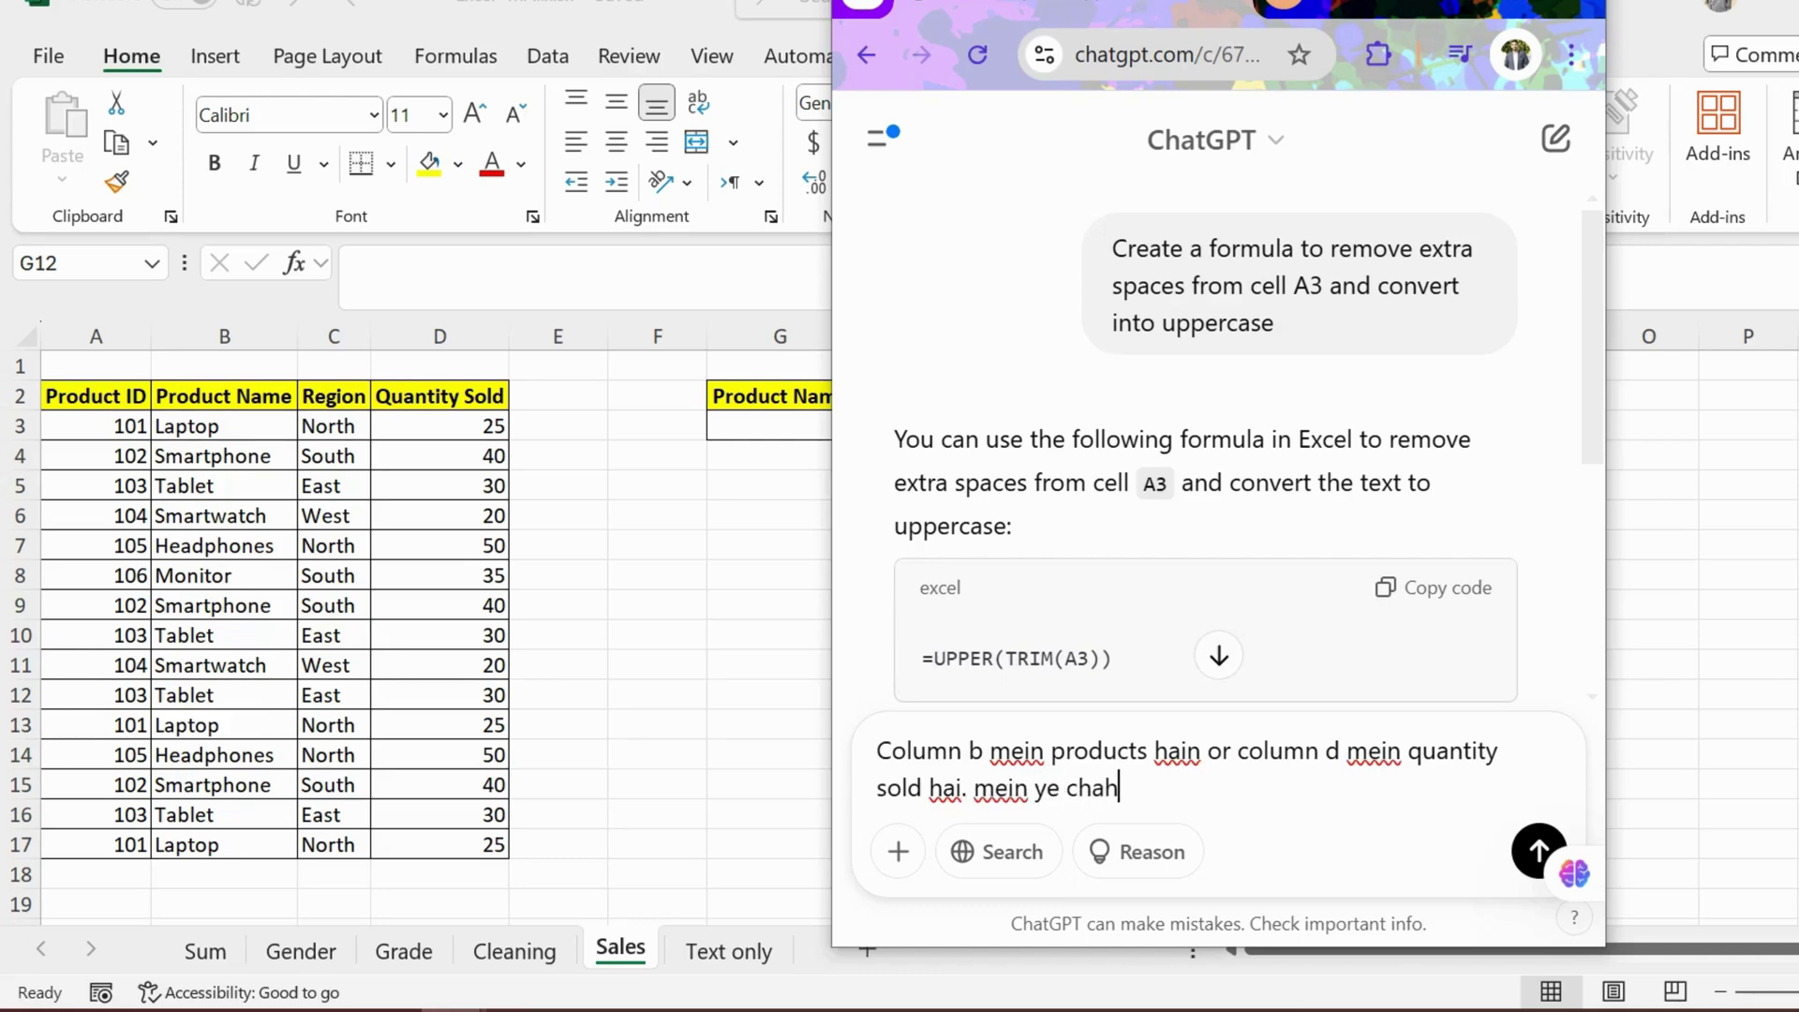
pyautogui.write('ta hn k')
pyautogui.write('cell g')
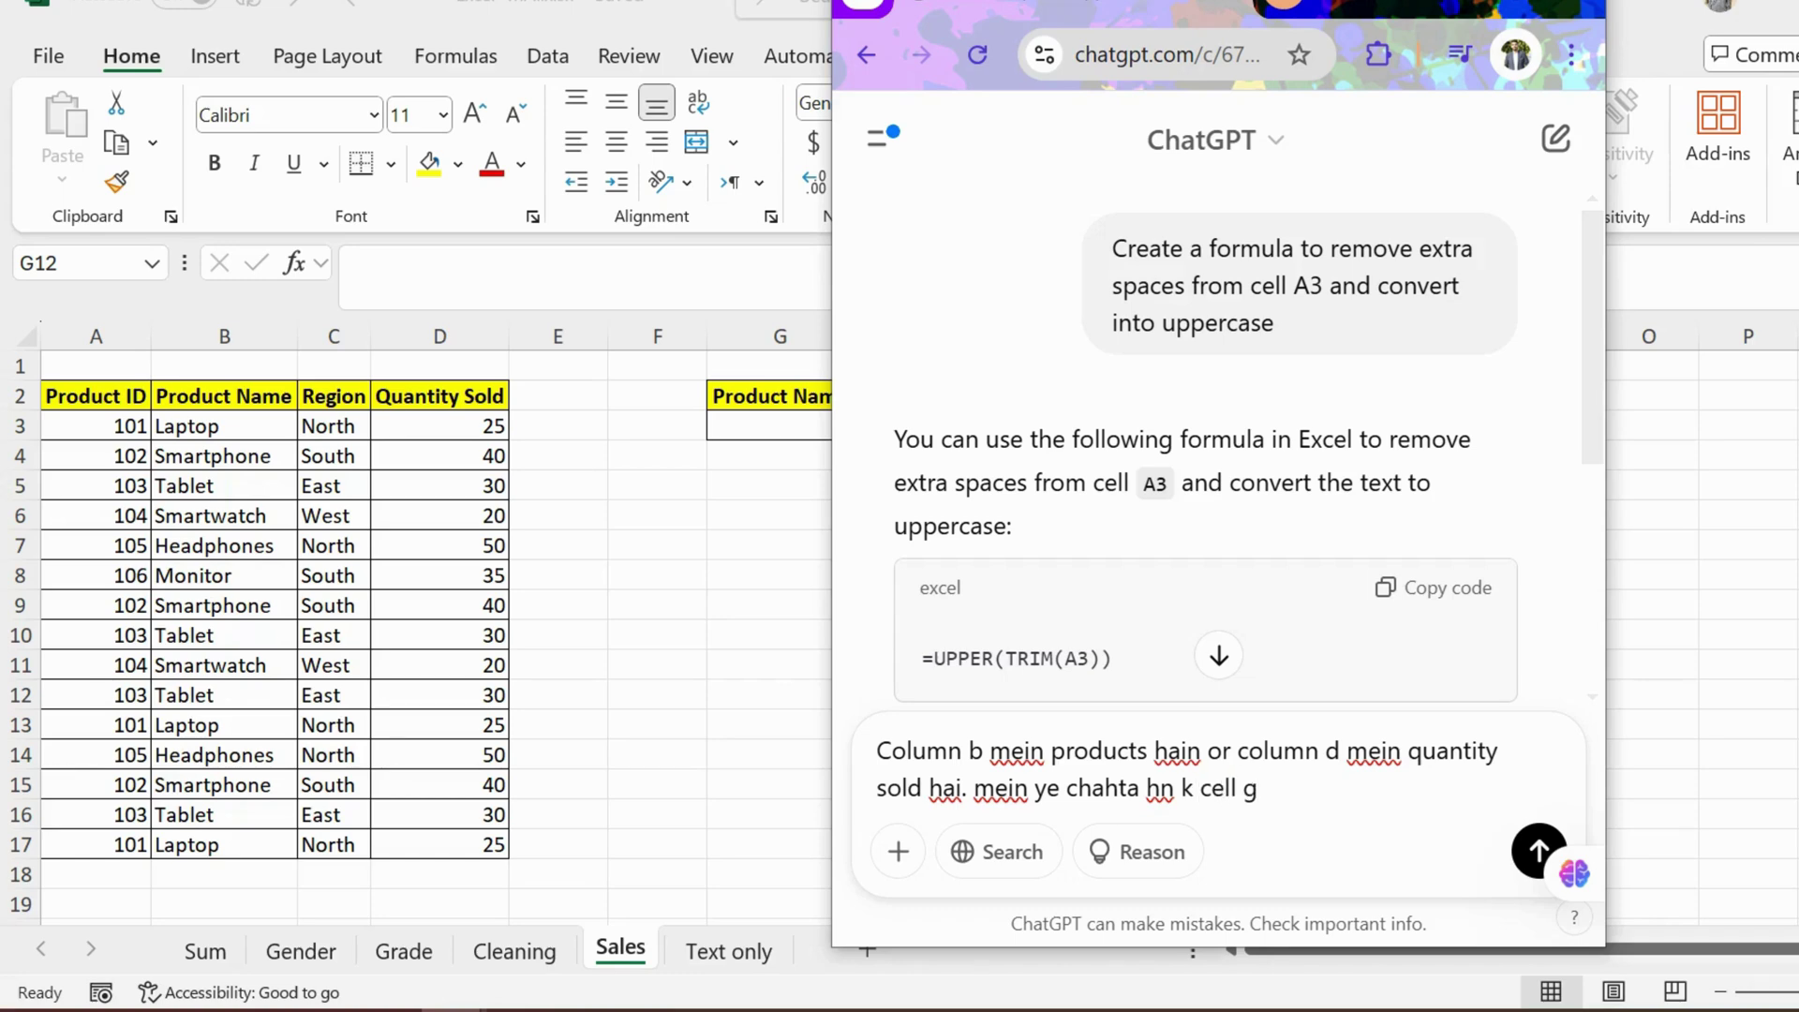
pyautogui.write('3 mein j')
pyautogui.write('o pro')
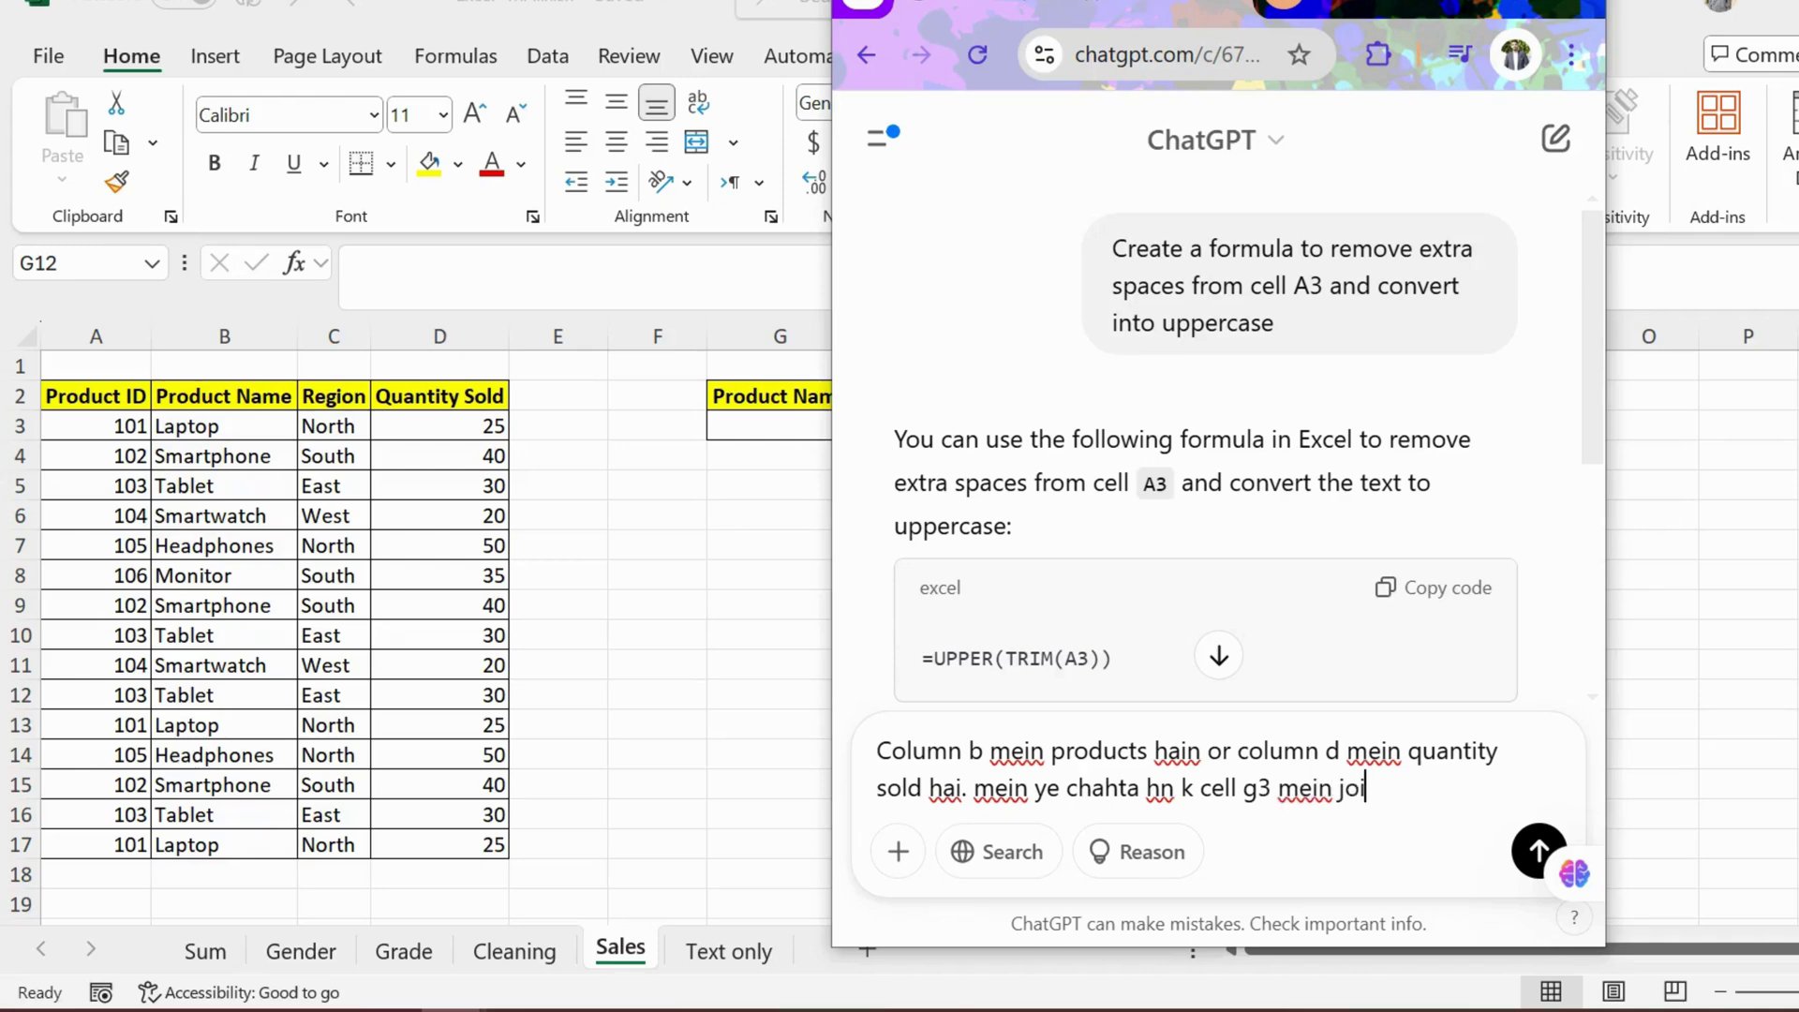
pyautogui.write('duct likhun')
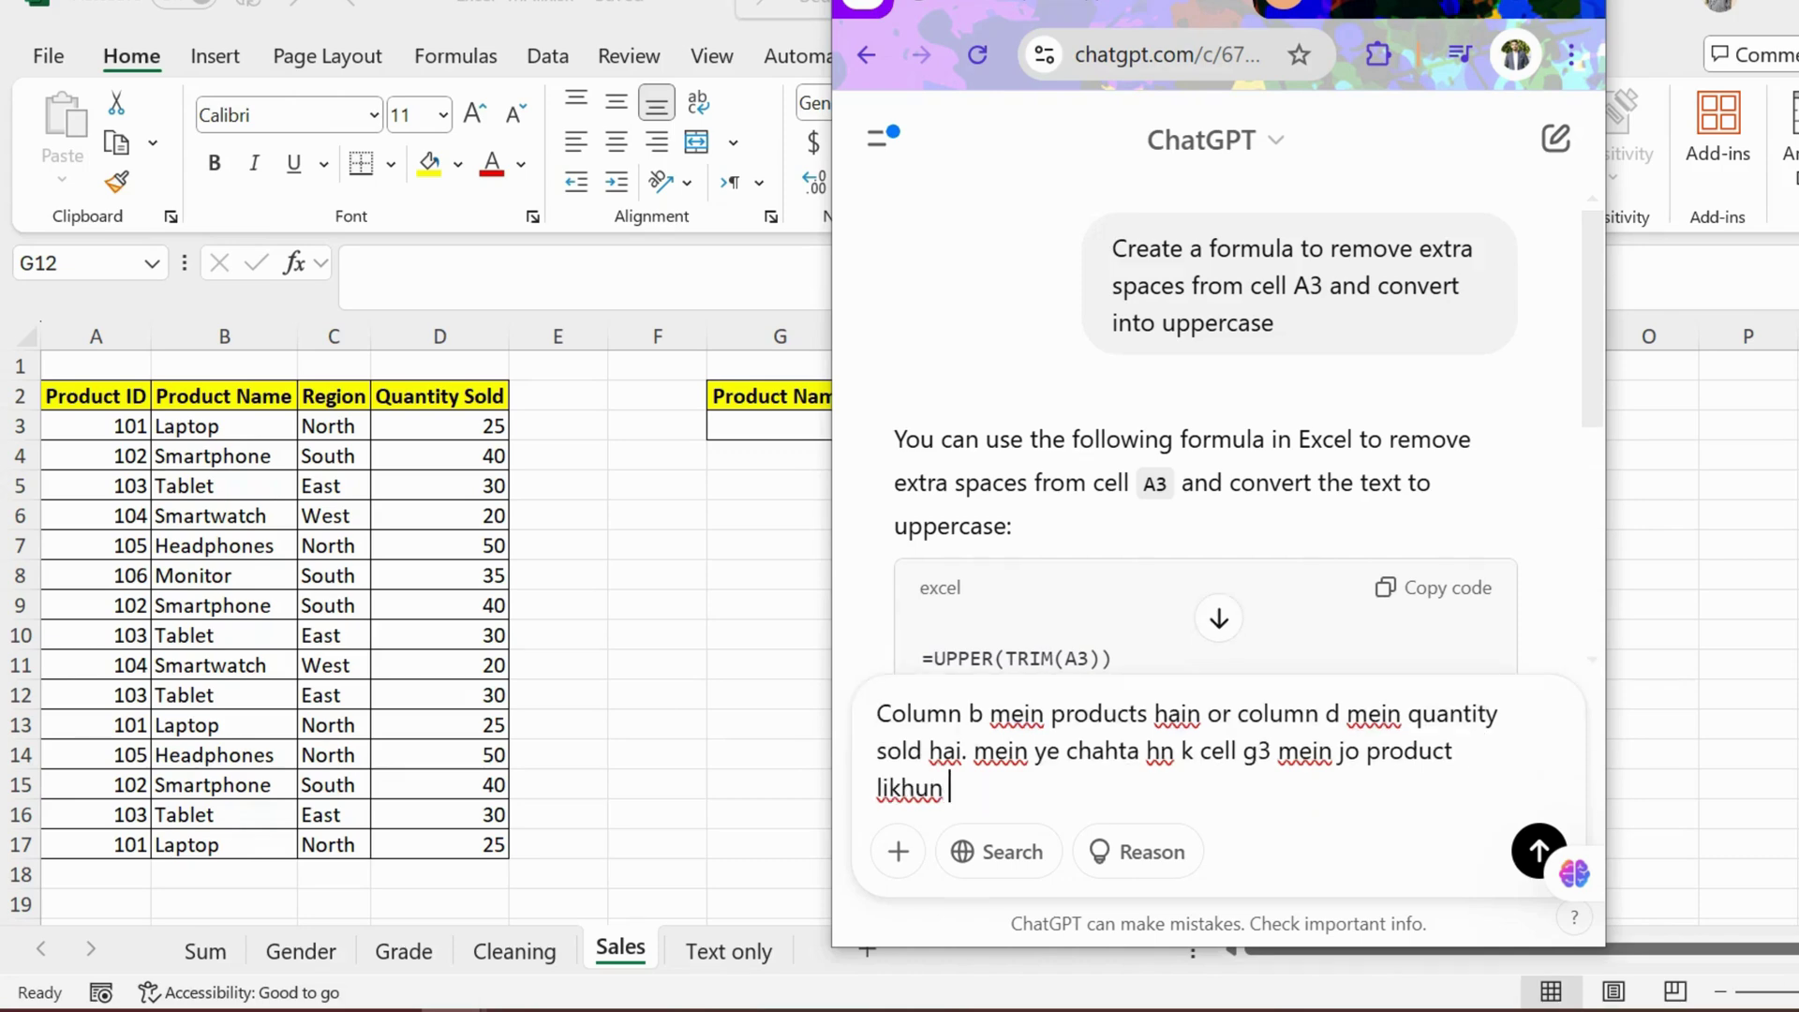
pyautogui.write(' us ki total')
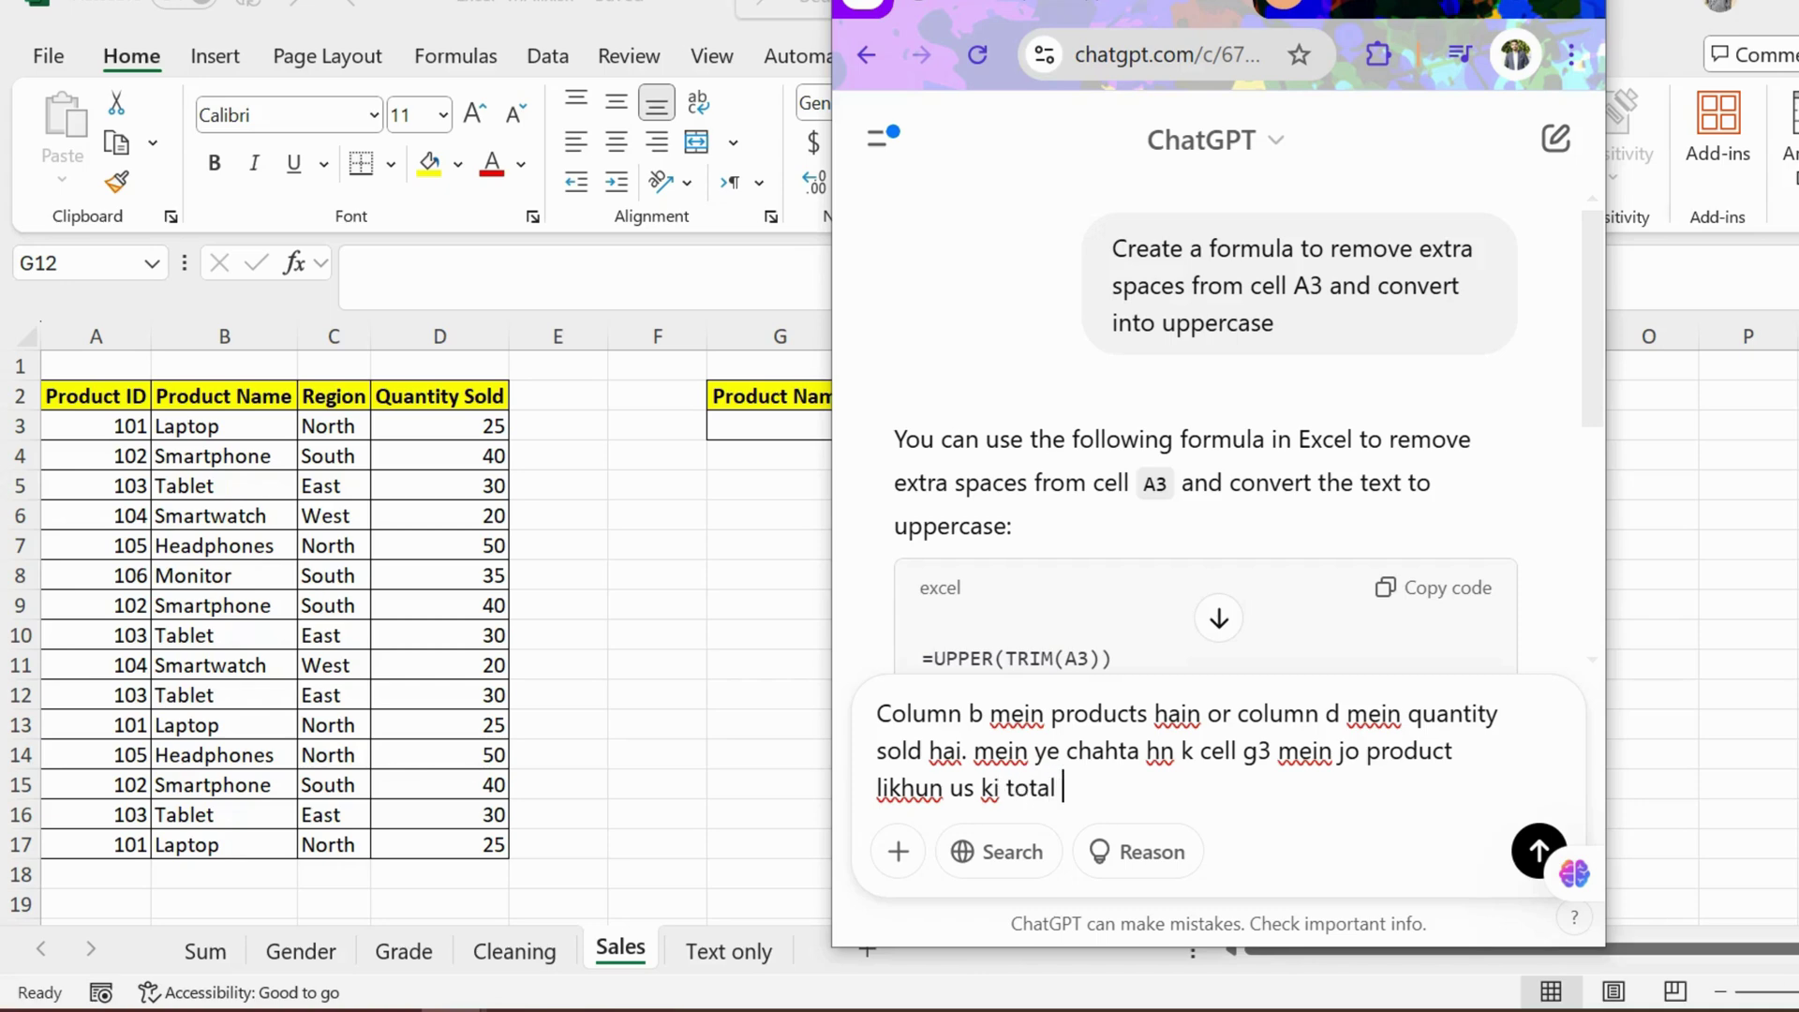
pyautogui.write(' quantity sold ')
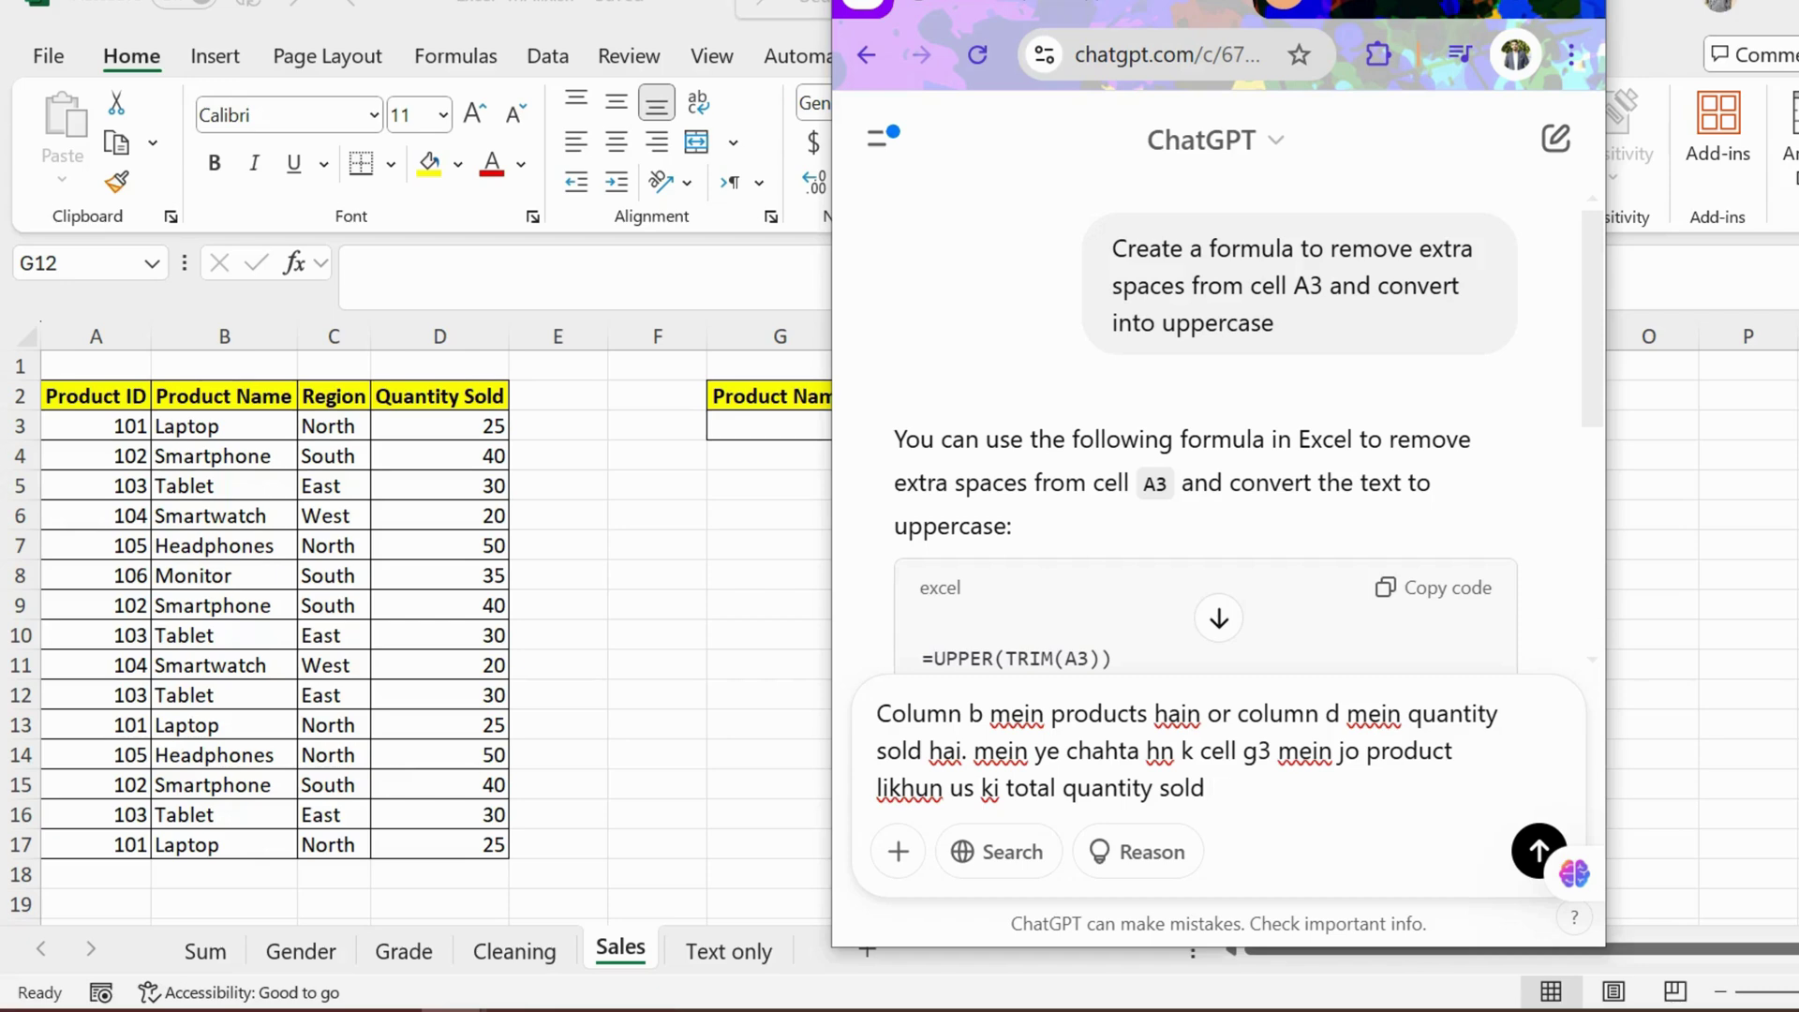
pyautogui.write('cell h3 mein ajaye')
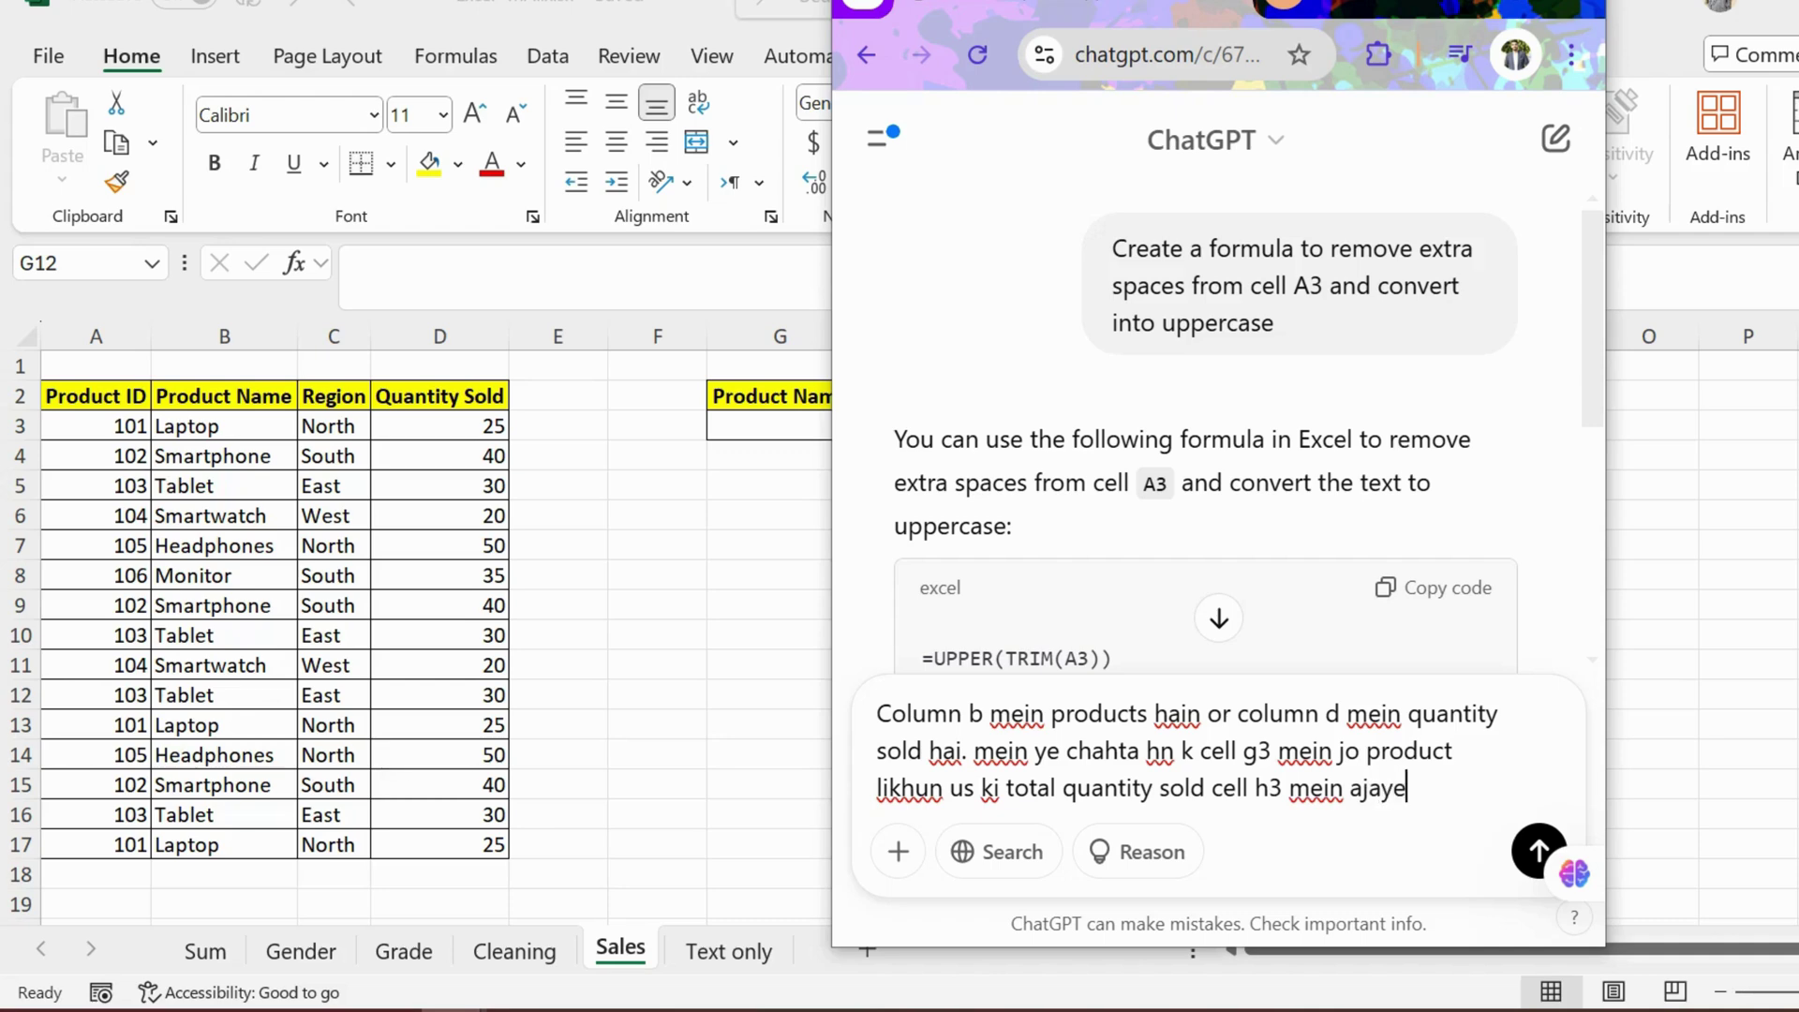
pyautogui.write('. formula btao')
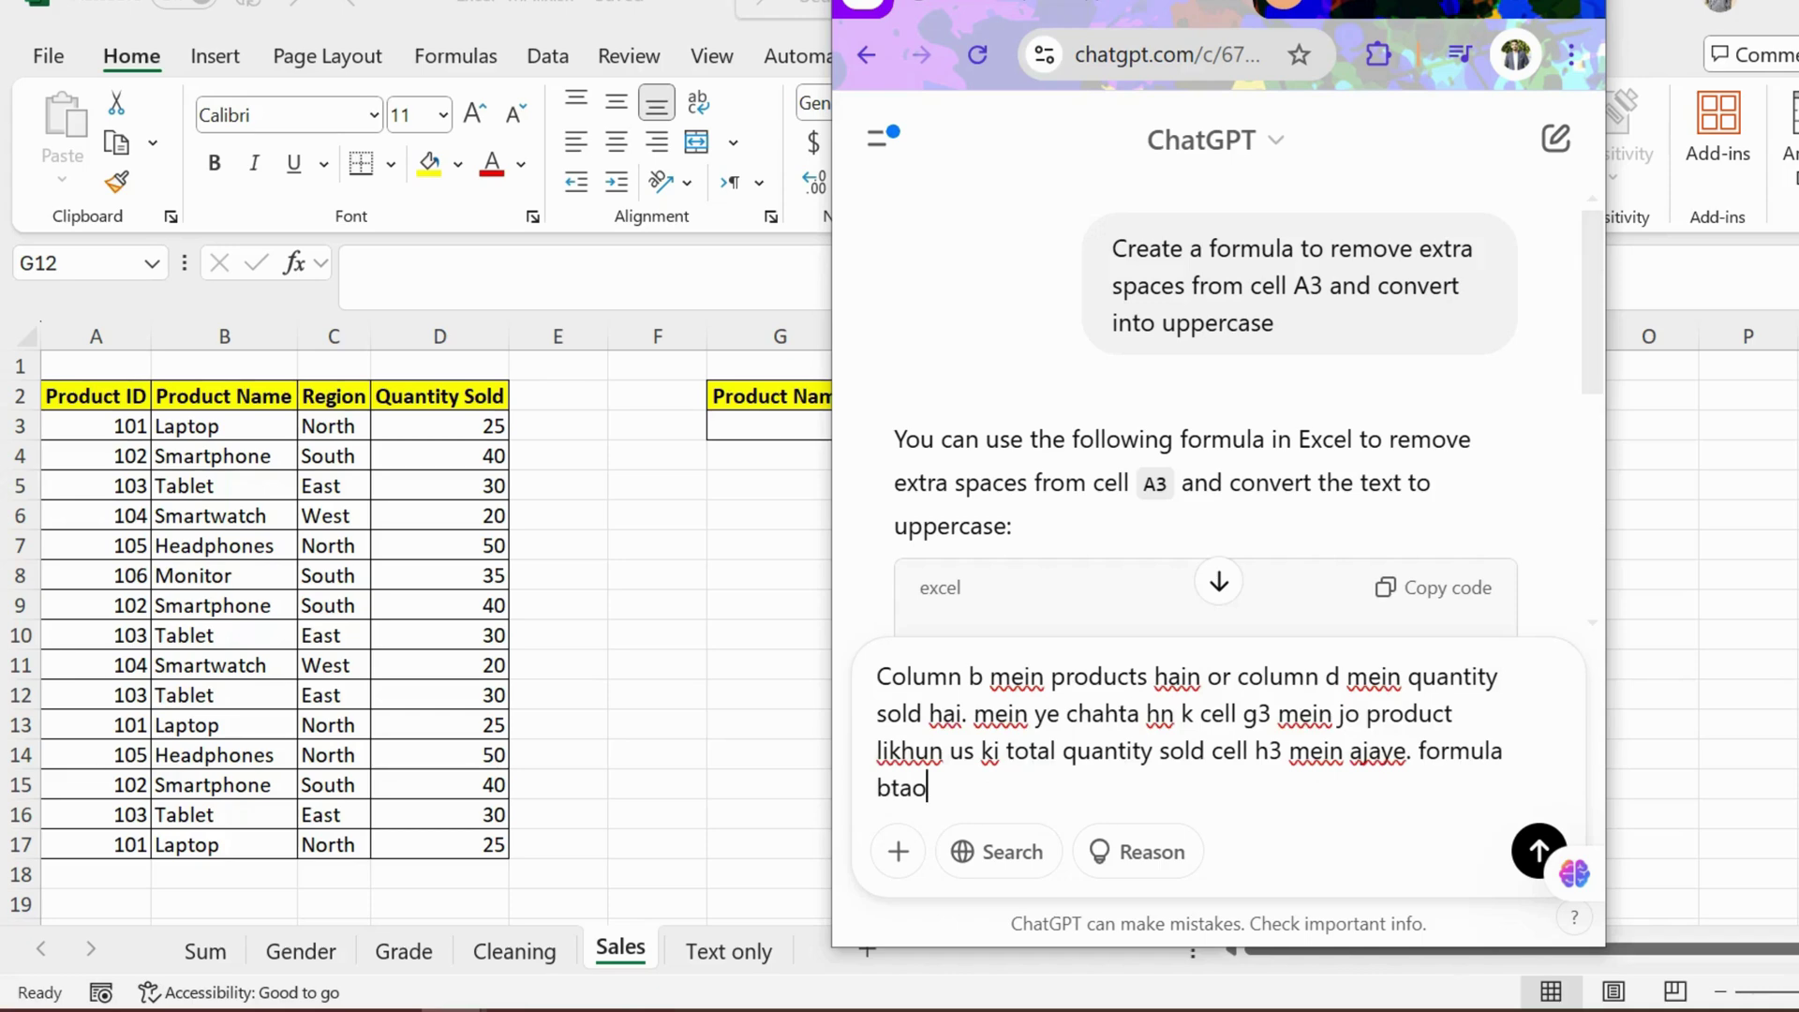
pyautogui.click(1537, 850)
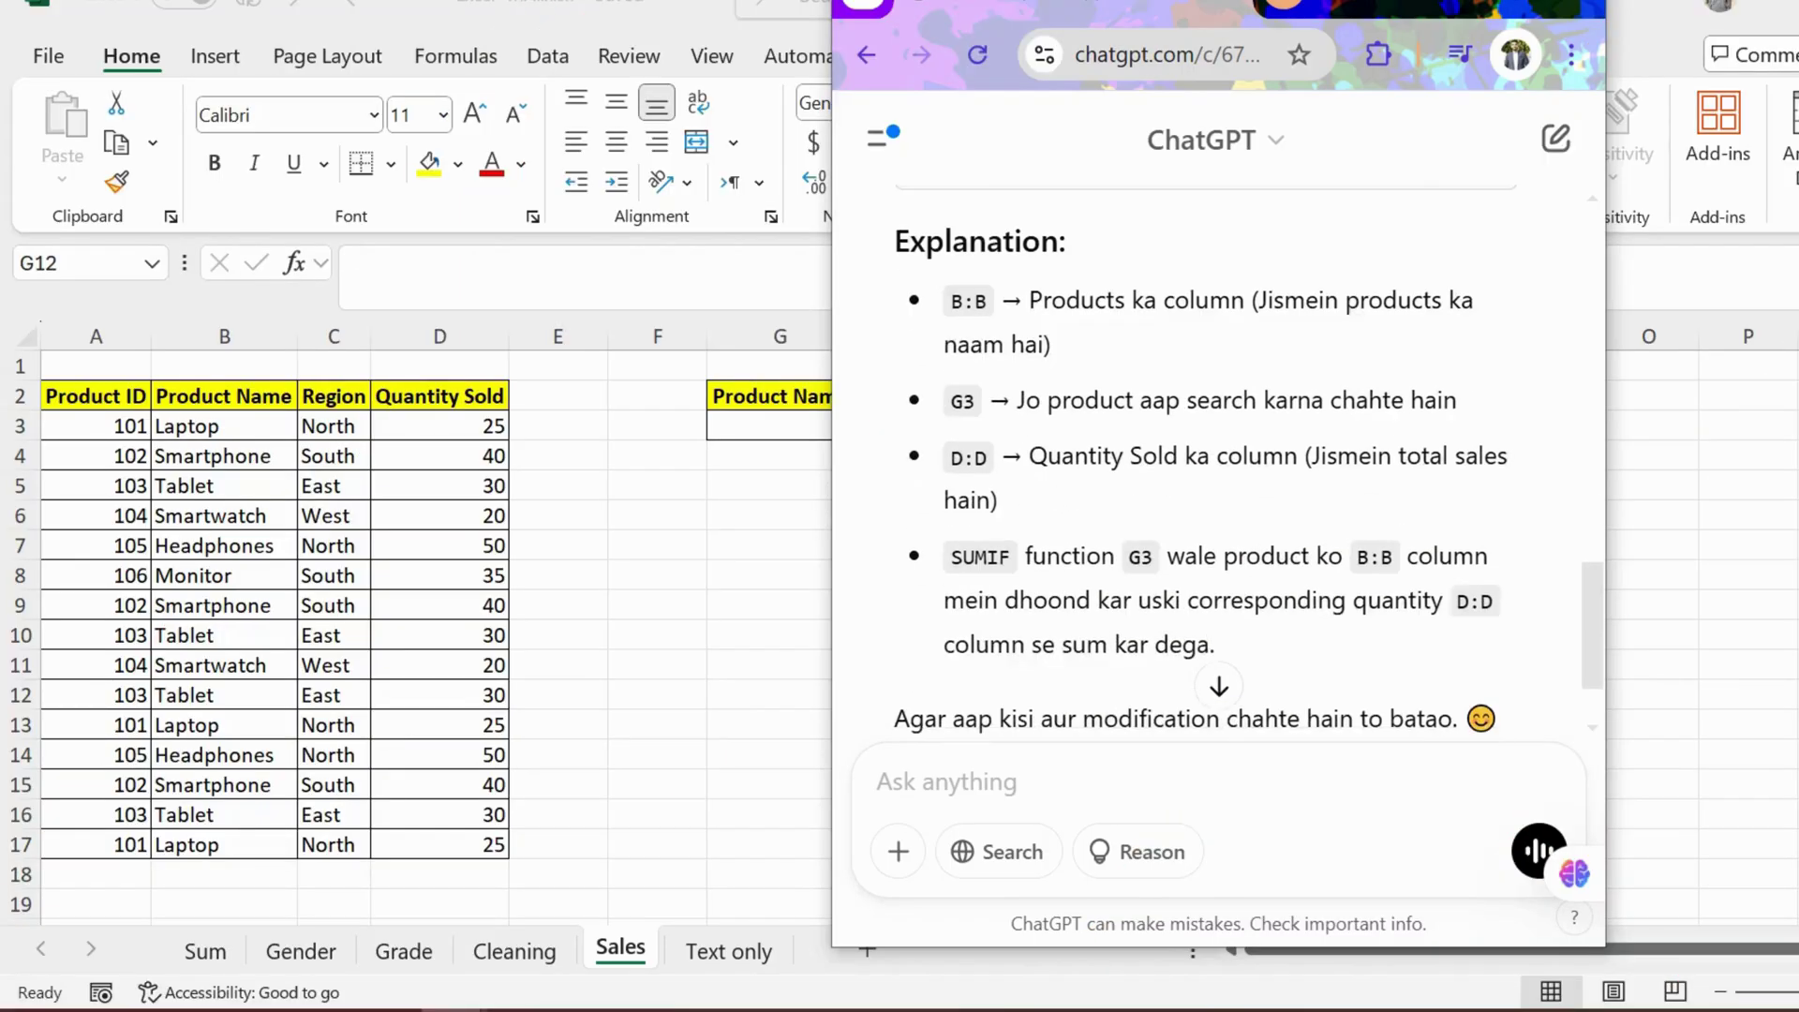
pyautogui.scroll(2, 1218, 459)
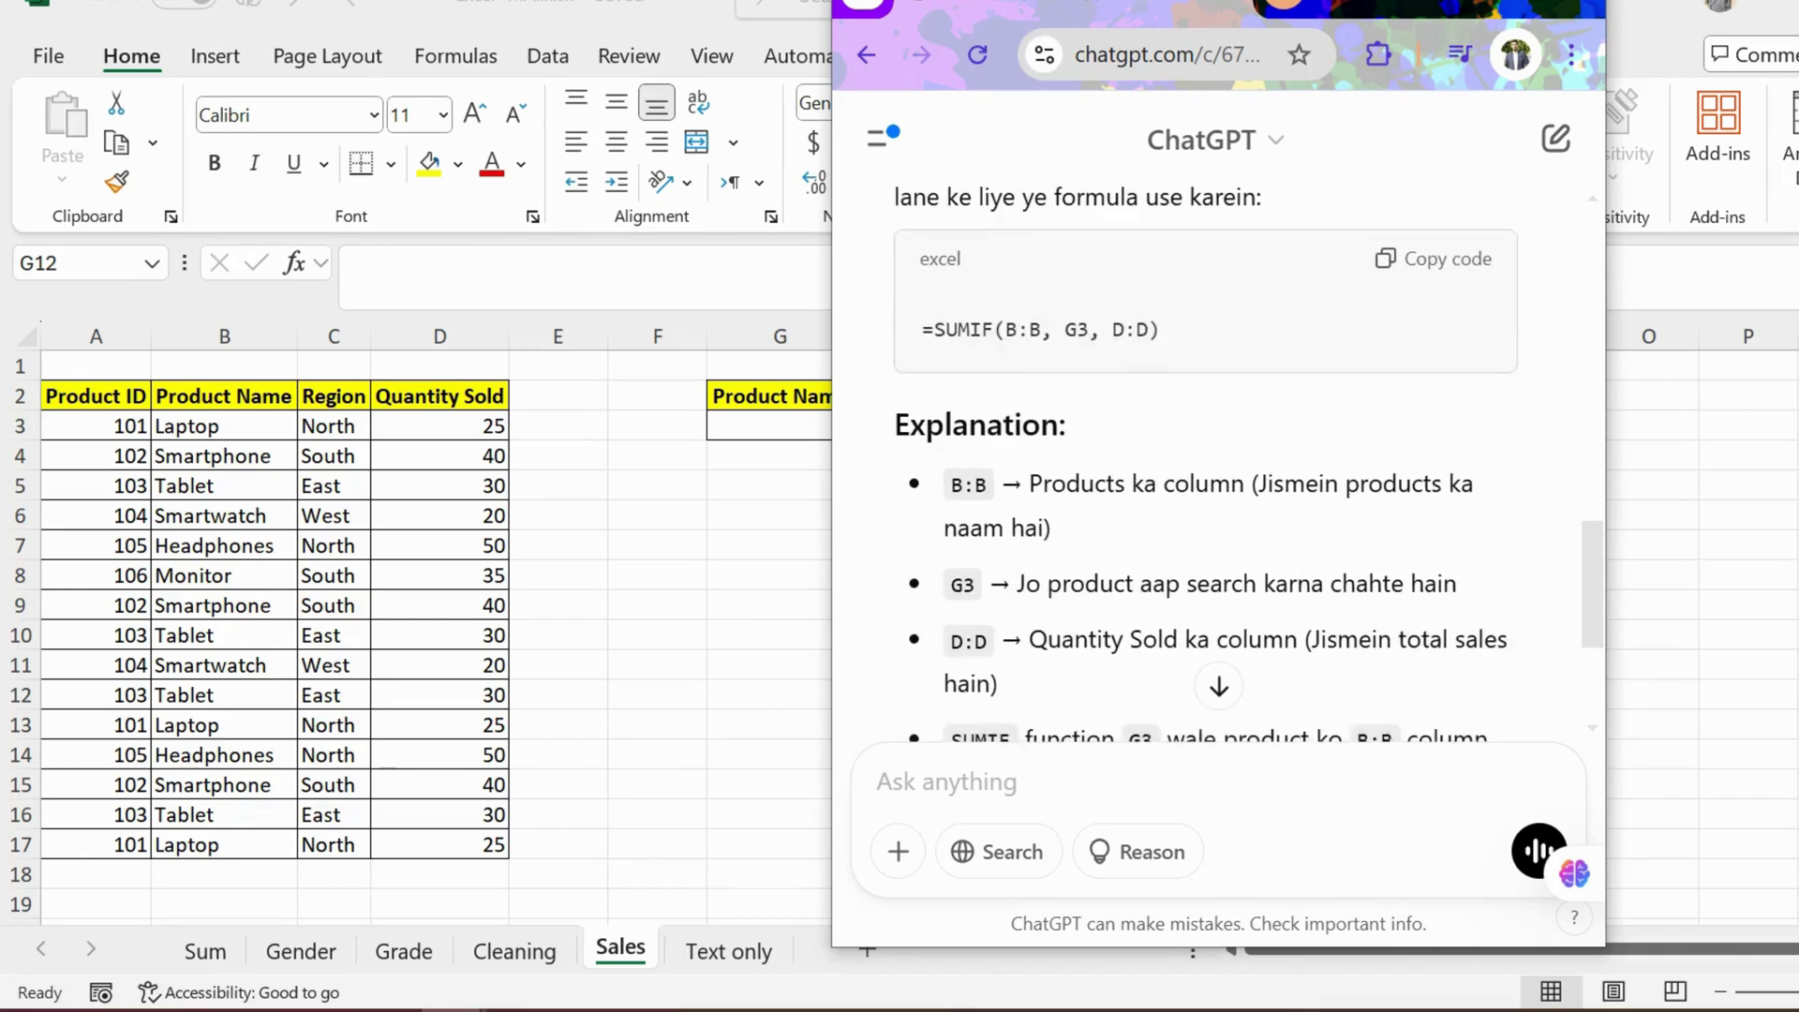
pyautogui.click(1443, 269)
# Step: Paste the SUMIF formula into H3 and test it with laptop, confirming a total of 75
pyautogui.hotkey('alt', 'Tab')
pyautogui.click(930, 426)
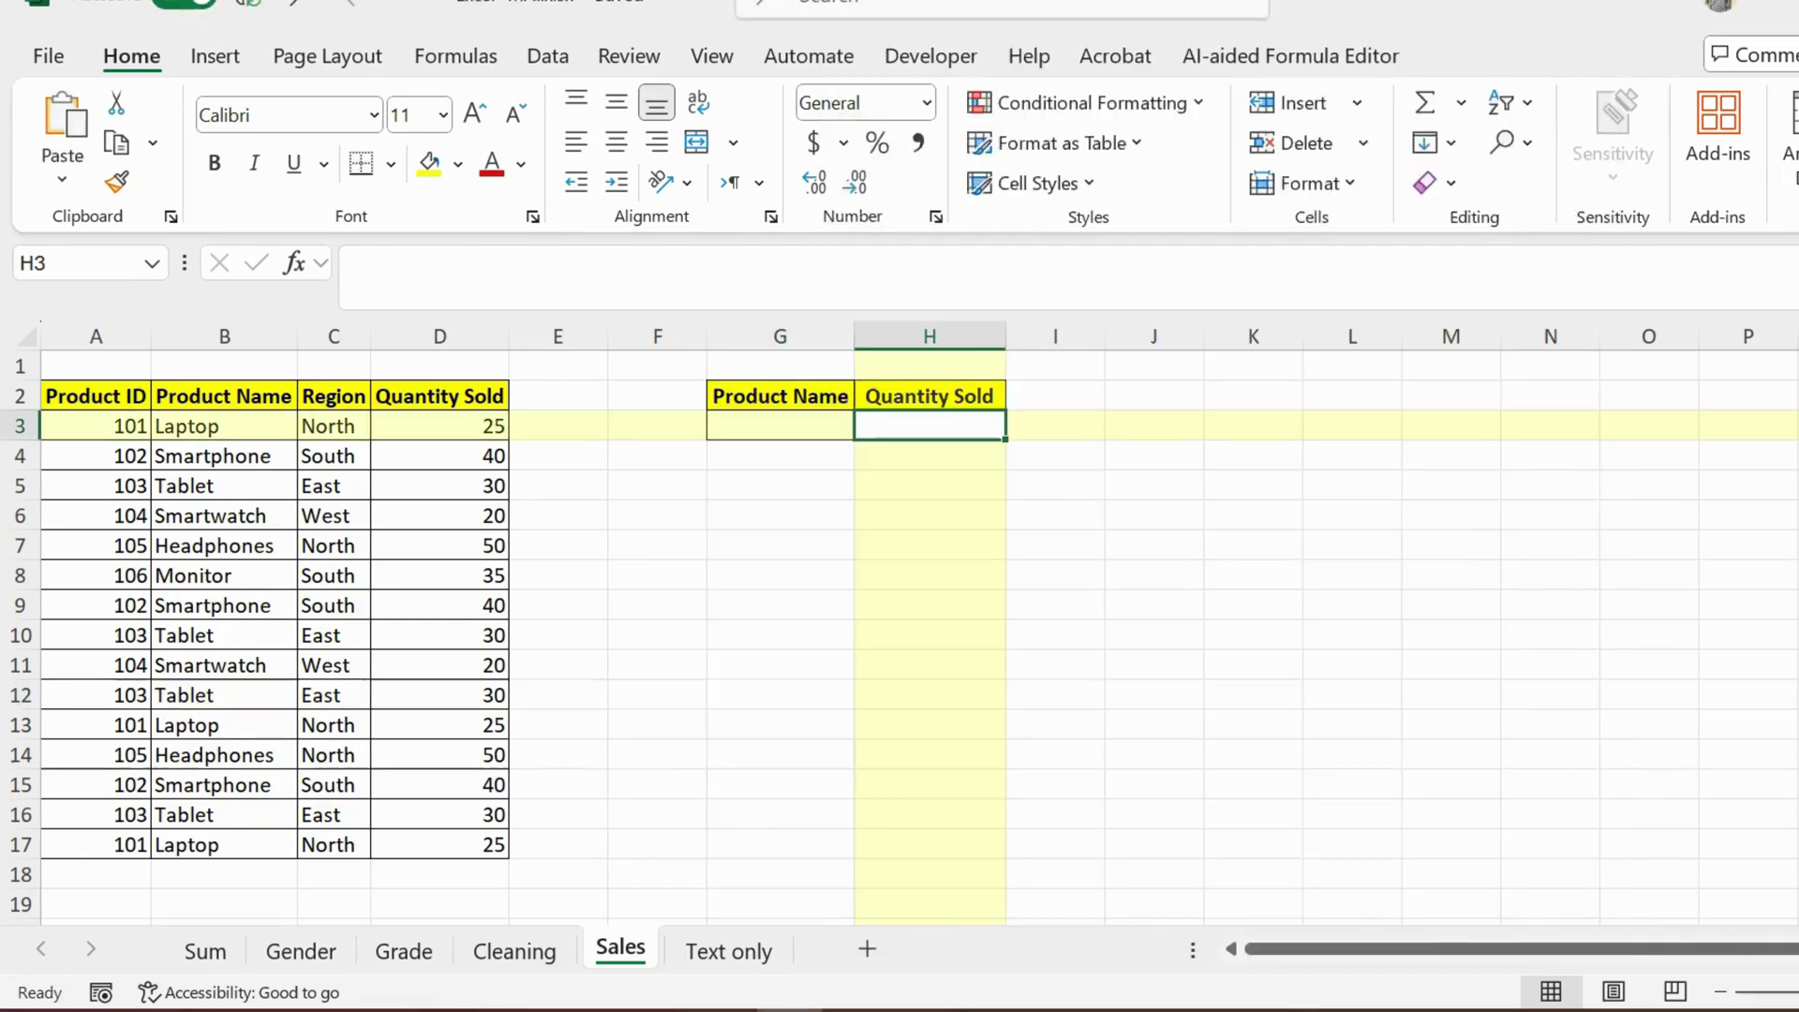
pyautogui.hotkey('ctrl', 'v')
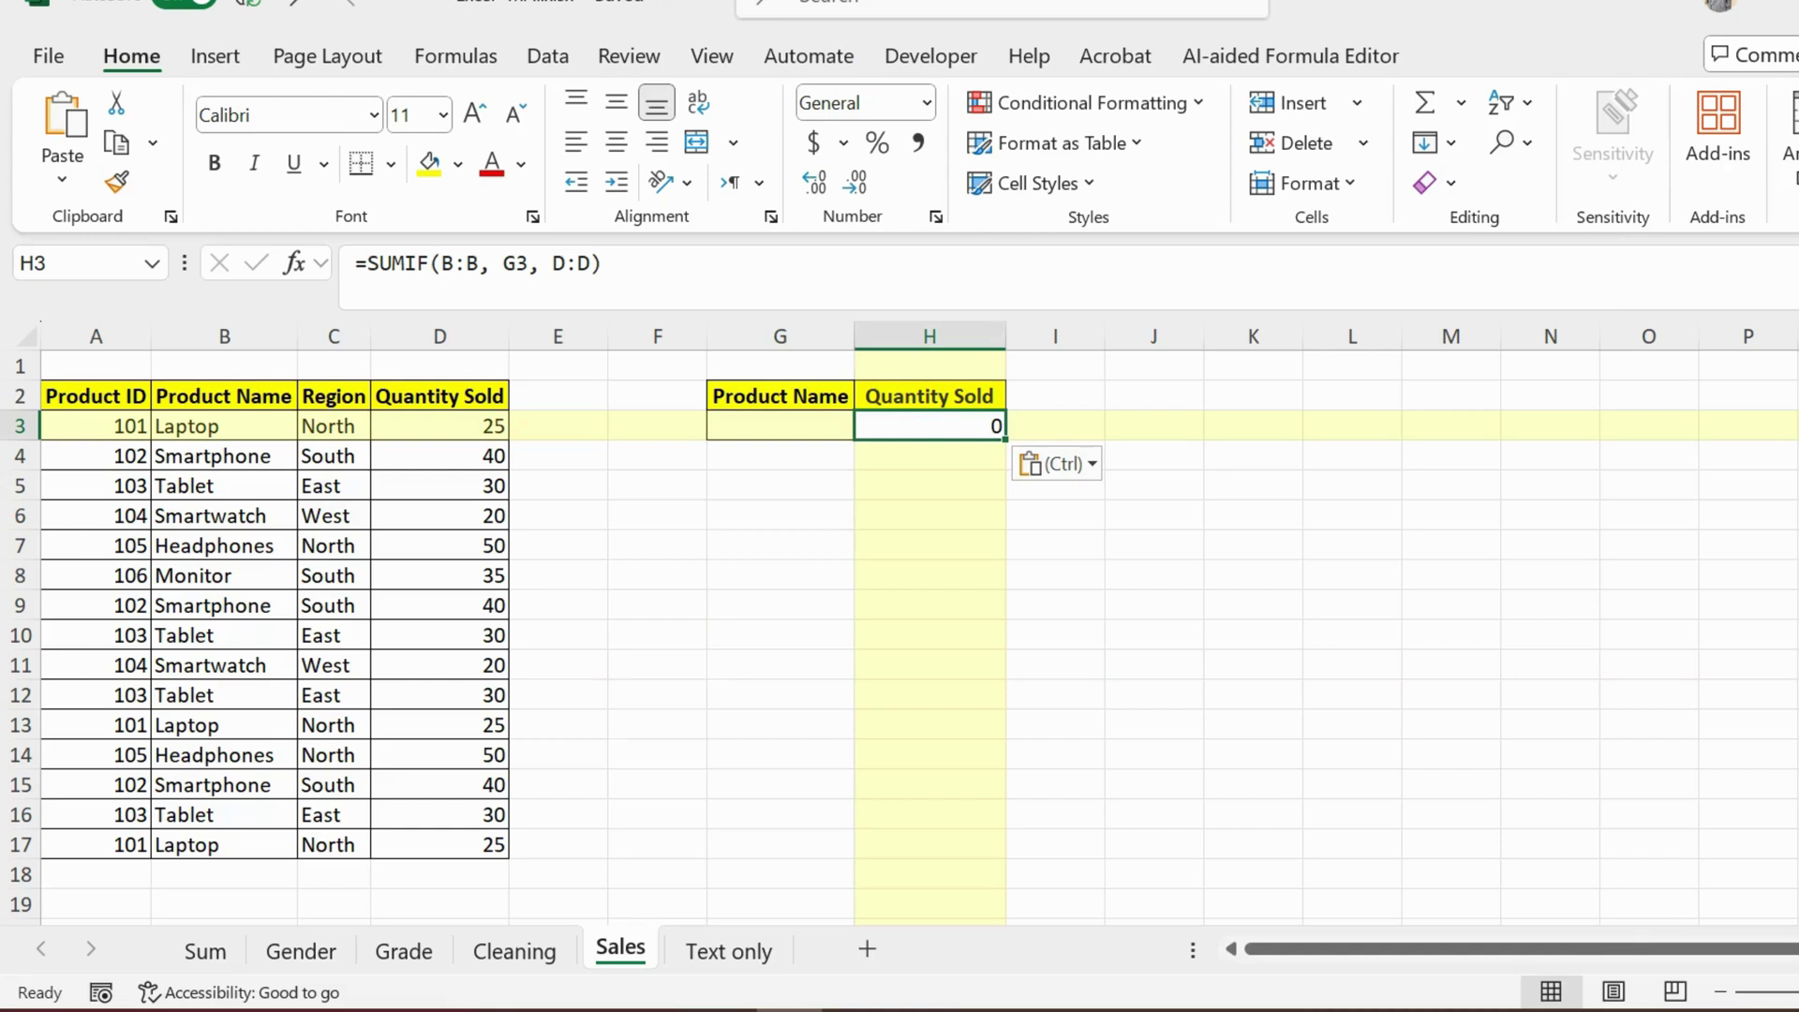
pyautogui.click(780, 426)
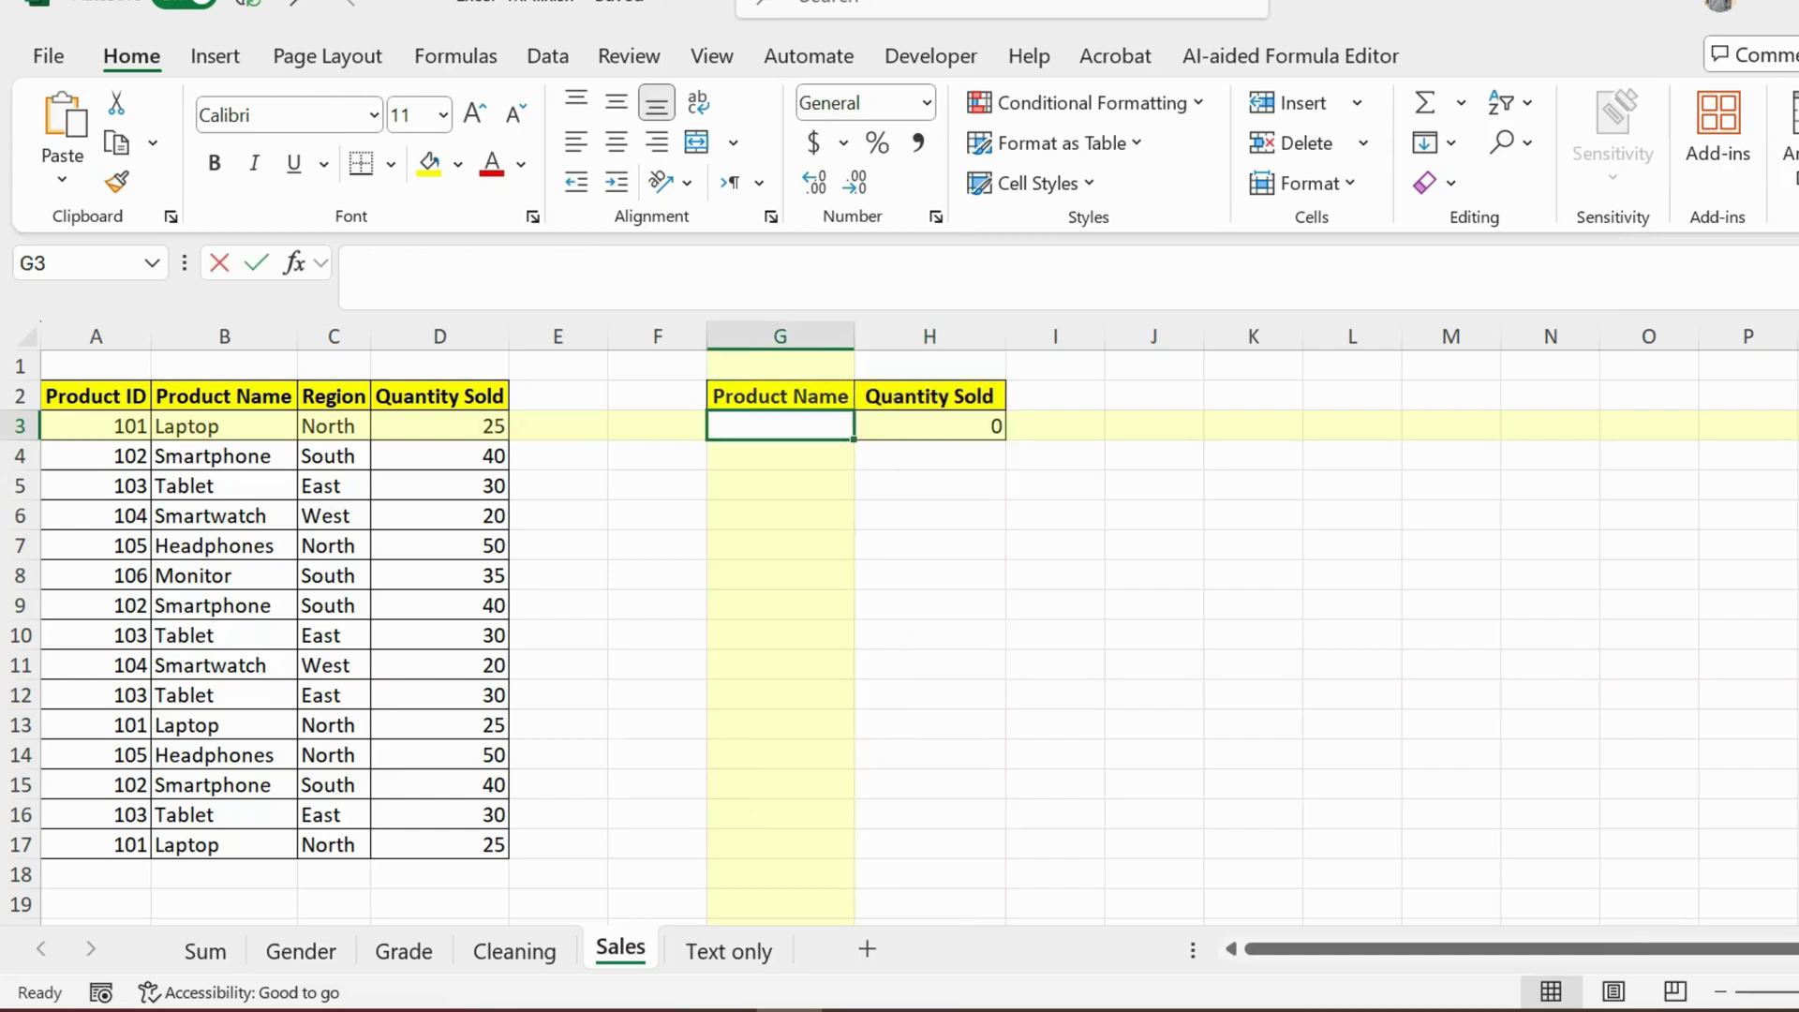
pyautogui.write('laptop')
pyautogui.press('Return')
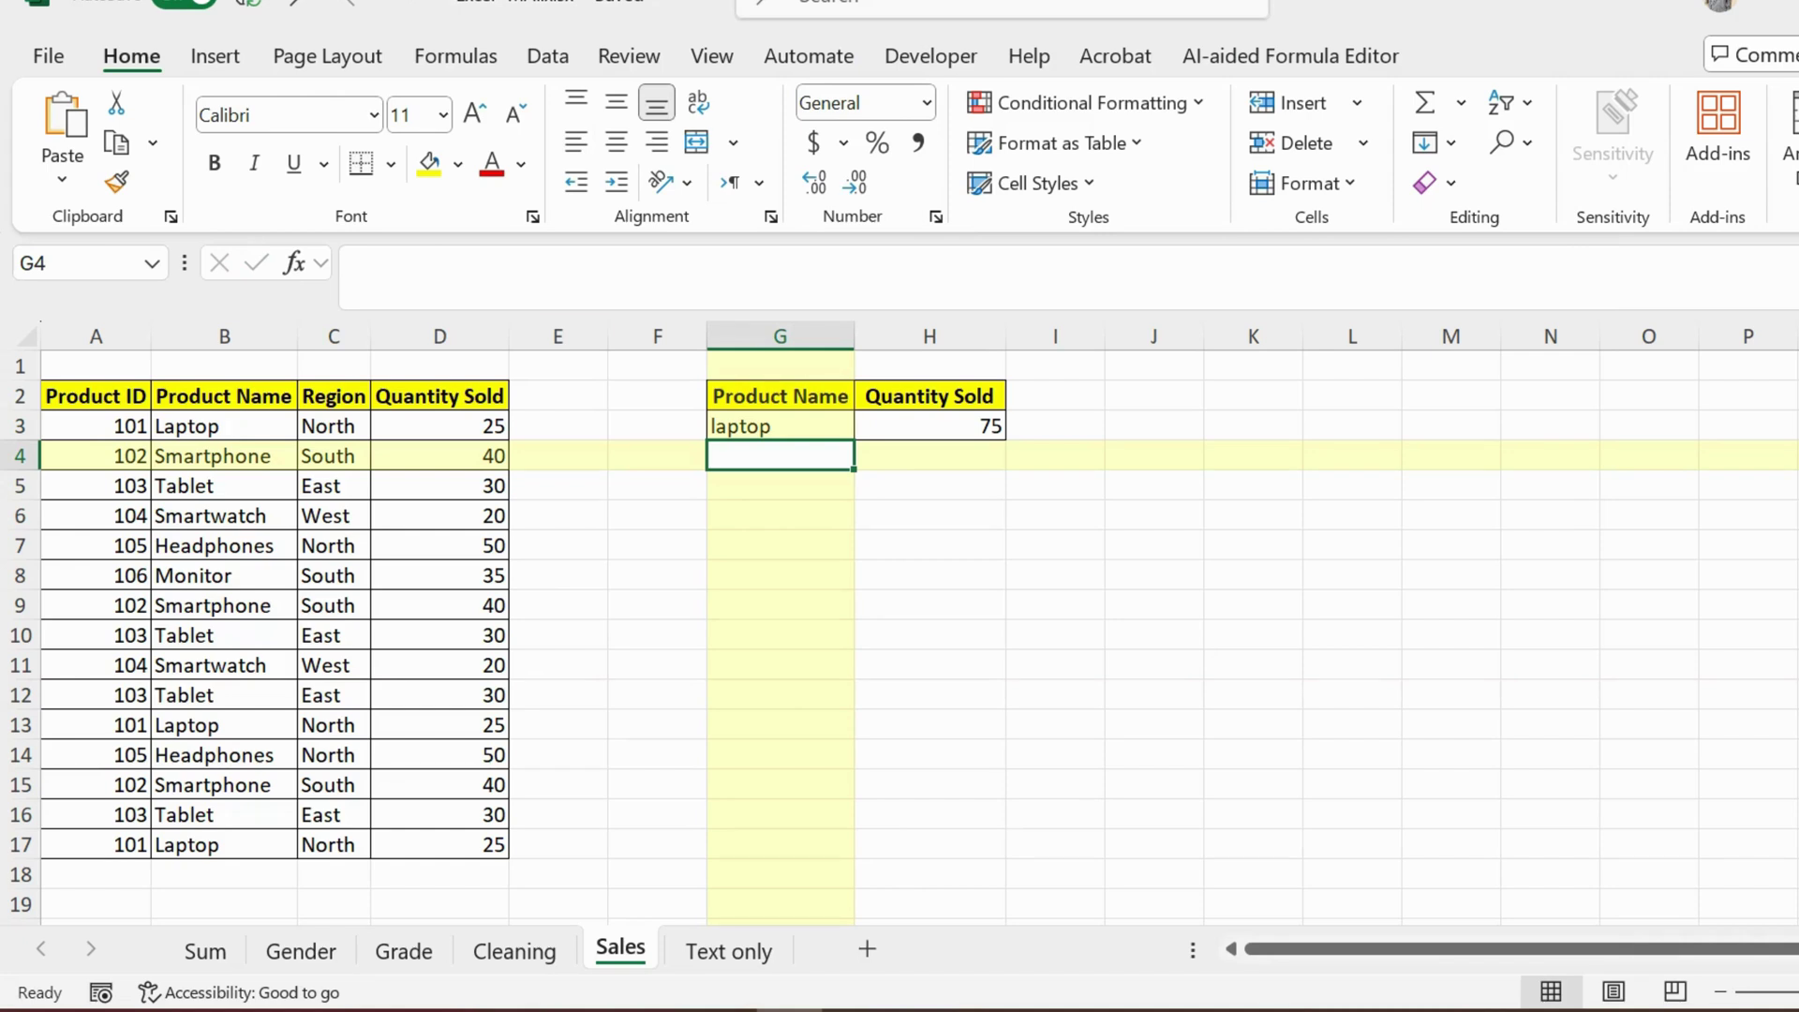
pyautogui.click(439, 426)
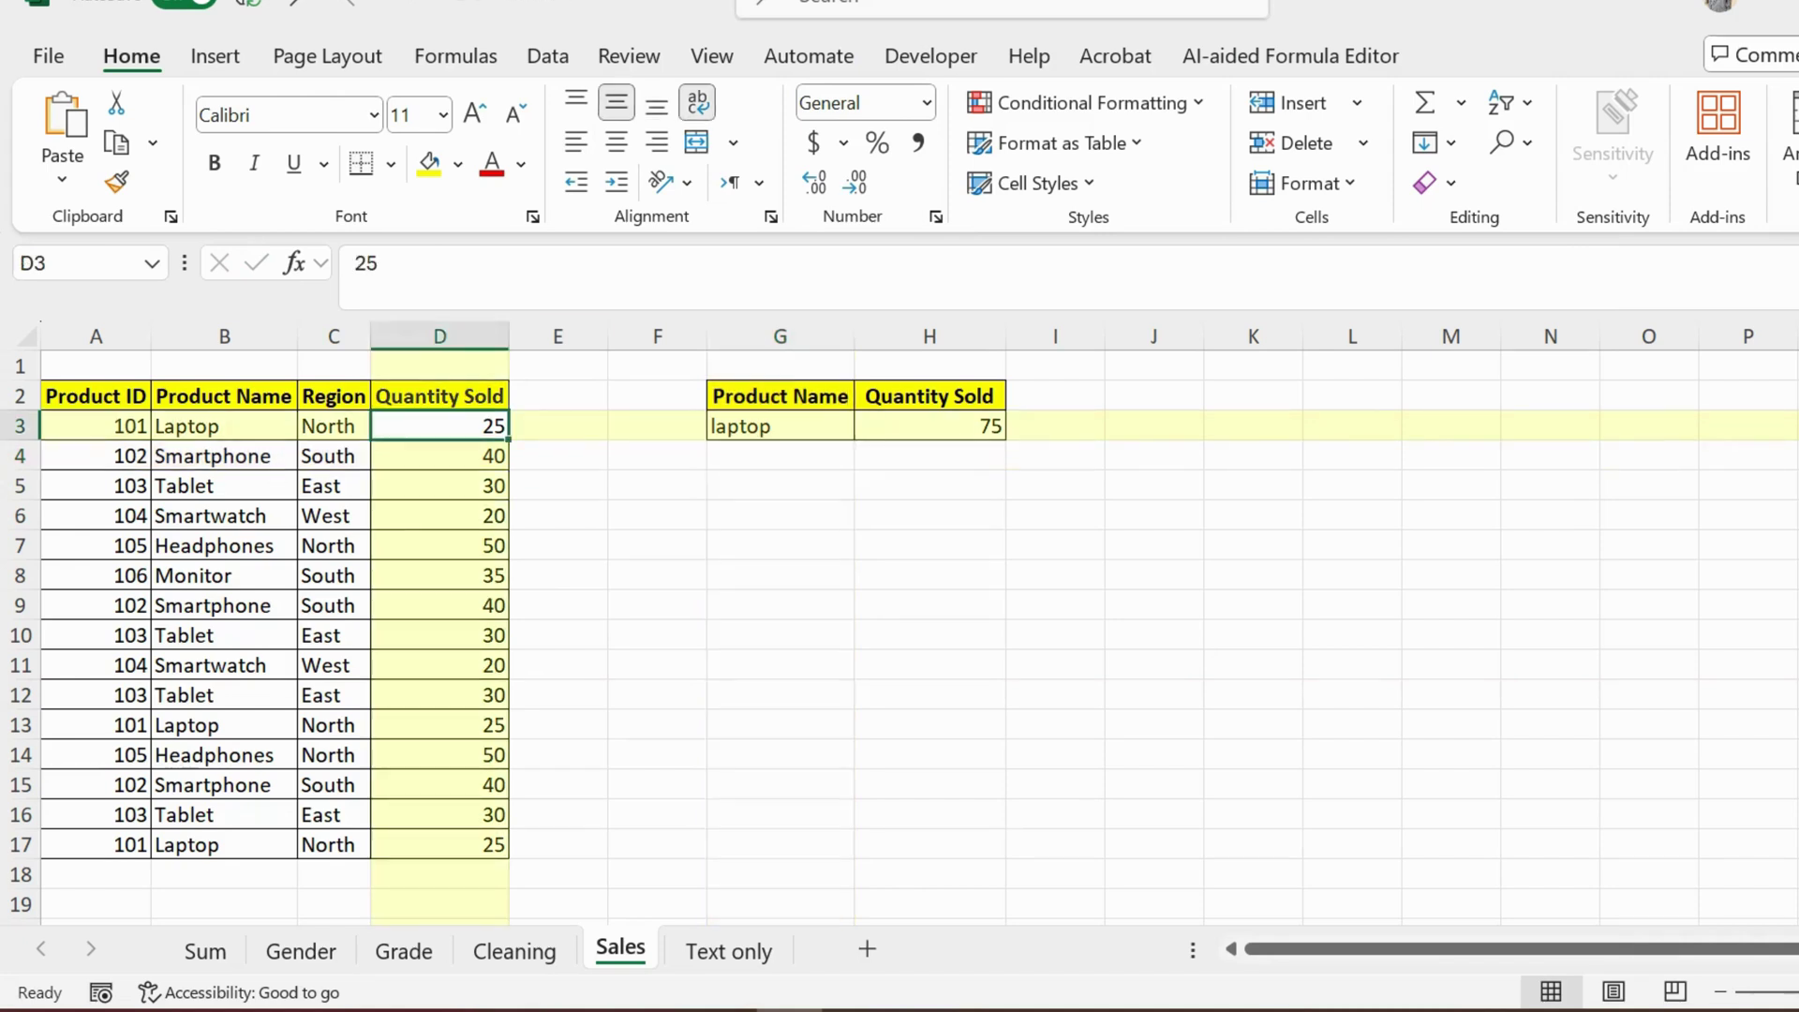
pyautogui.keyDown('ctrl'); pyautogui.click(439, 725); pyautogui.keyUp('ctrl')
pyautogui.keyDown('ctrl'); pyautogui.click(439, 845); pyautogui.keyUp('ctrl')
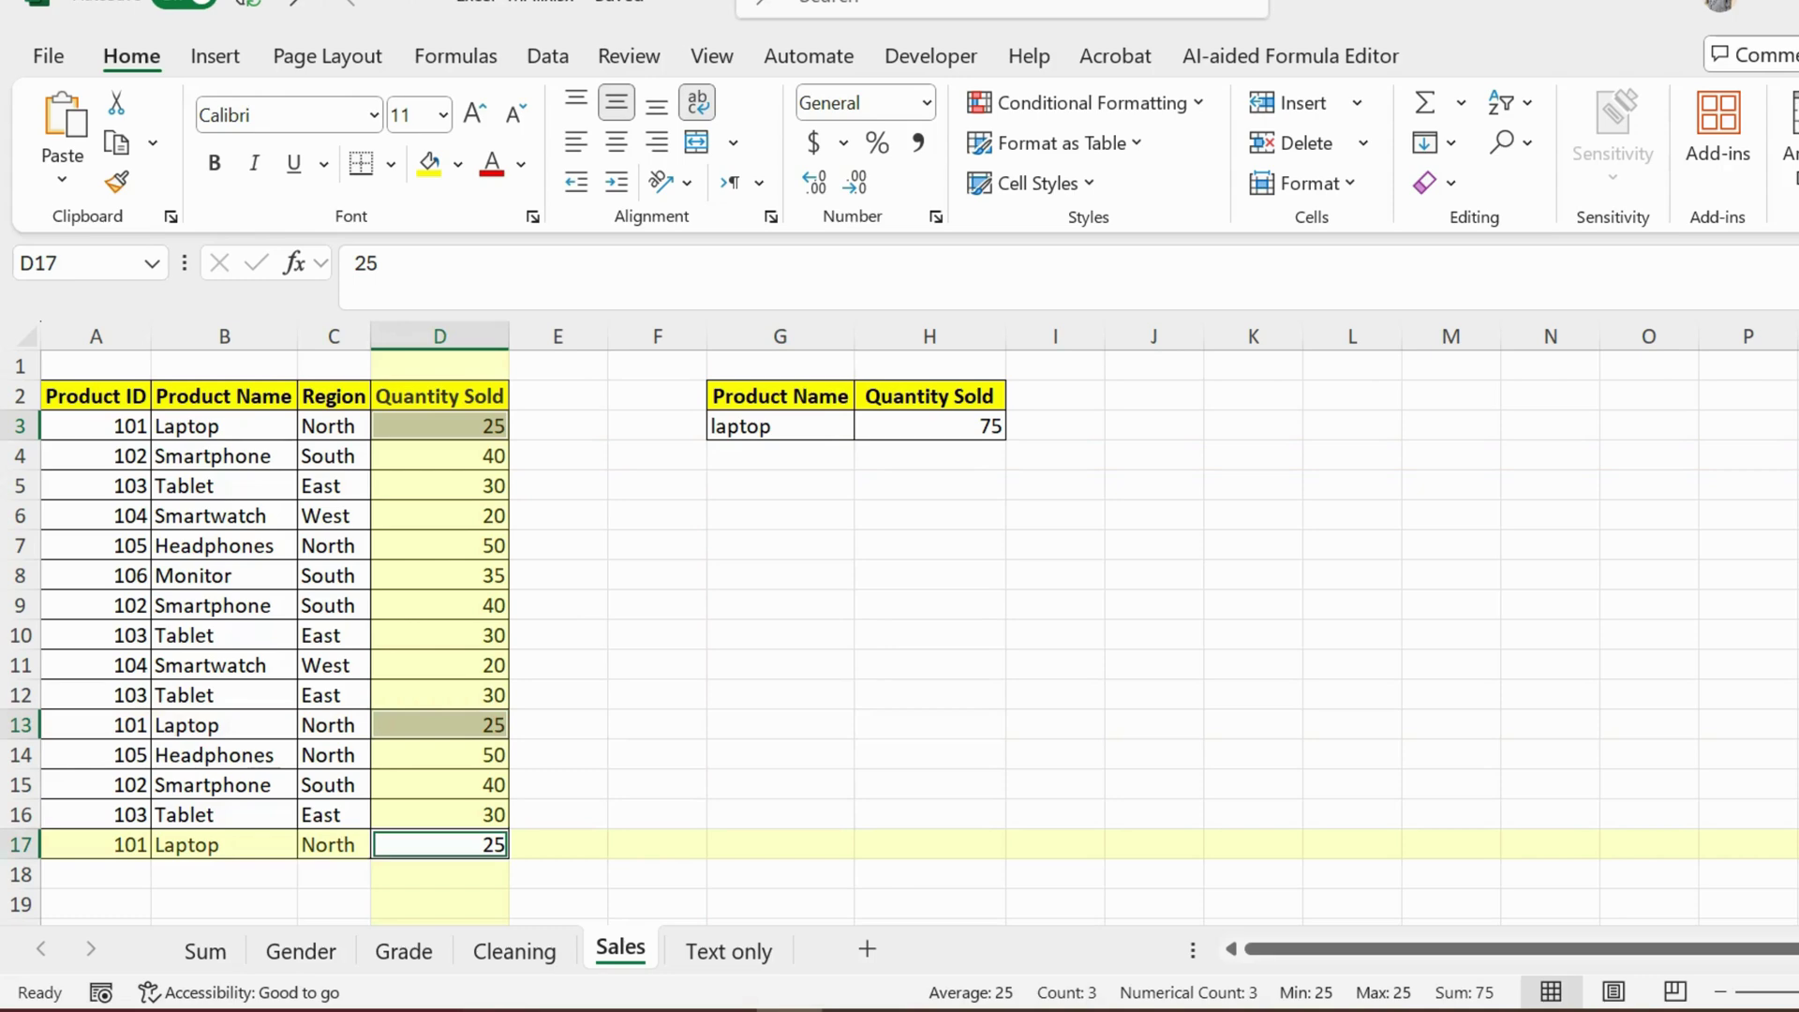
pyautogui.click(1055, 545)
# Step: Change G3 to tablet and verify the 120 total against the Tablet quantities
pyautogui.click(780, 427)
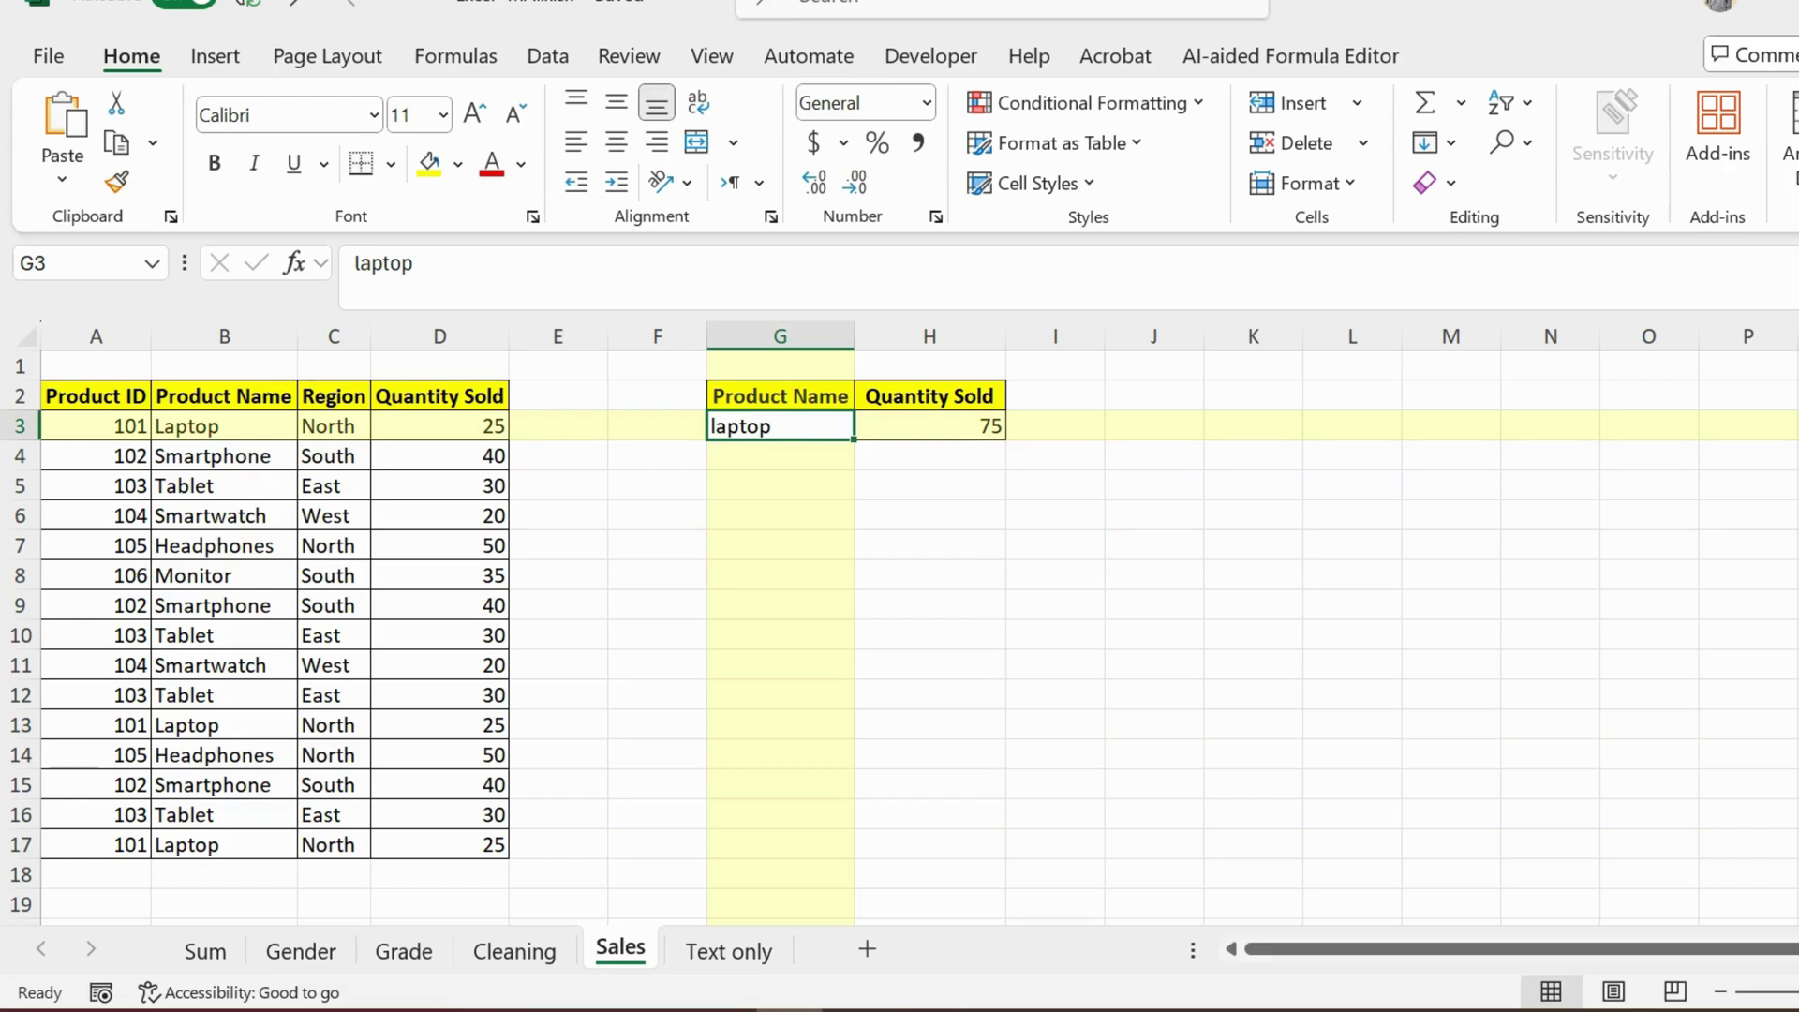
pyautogui.write('tablet')
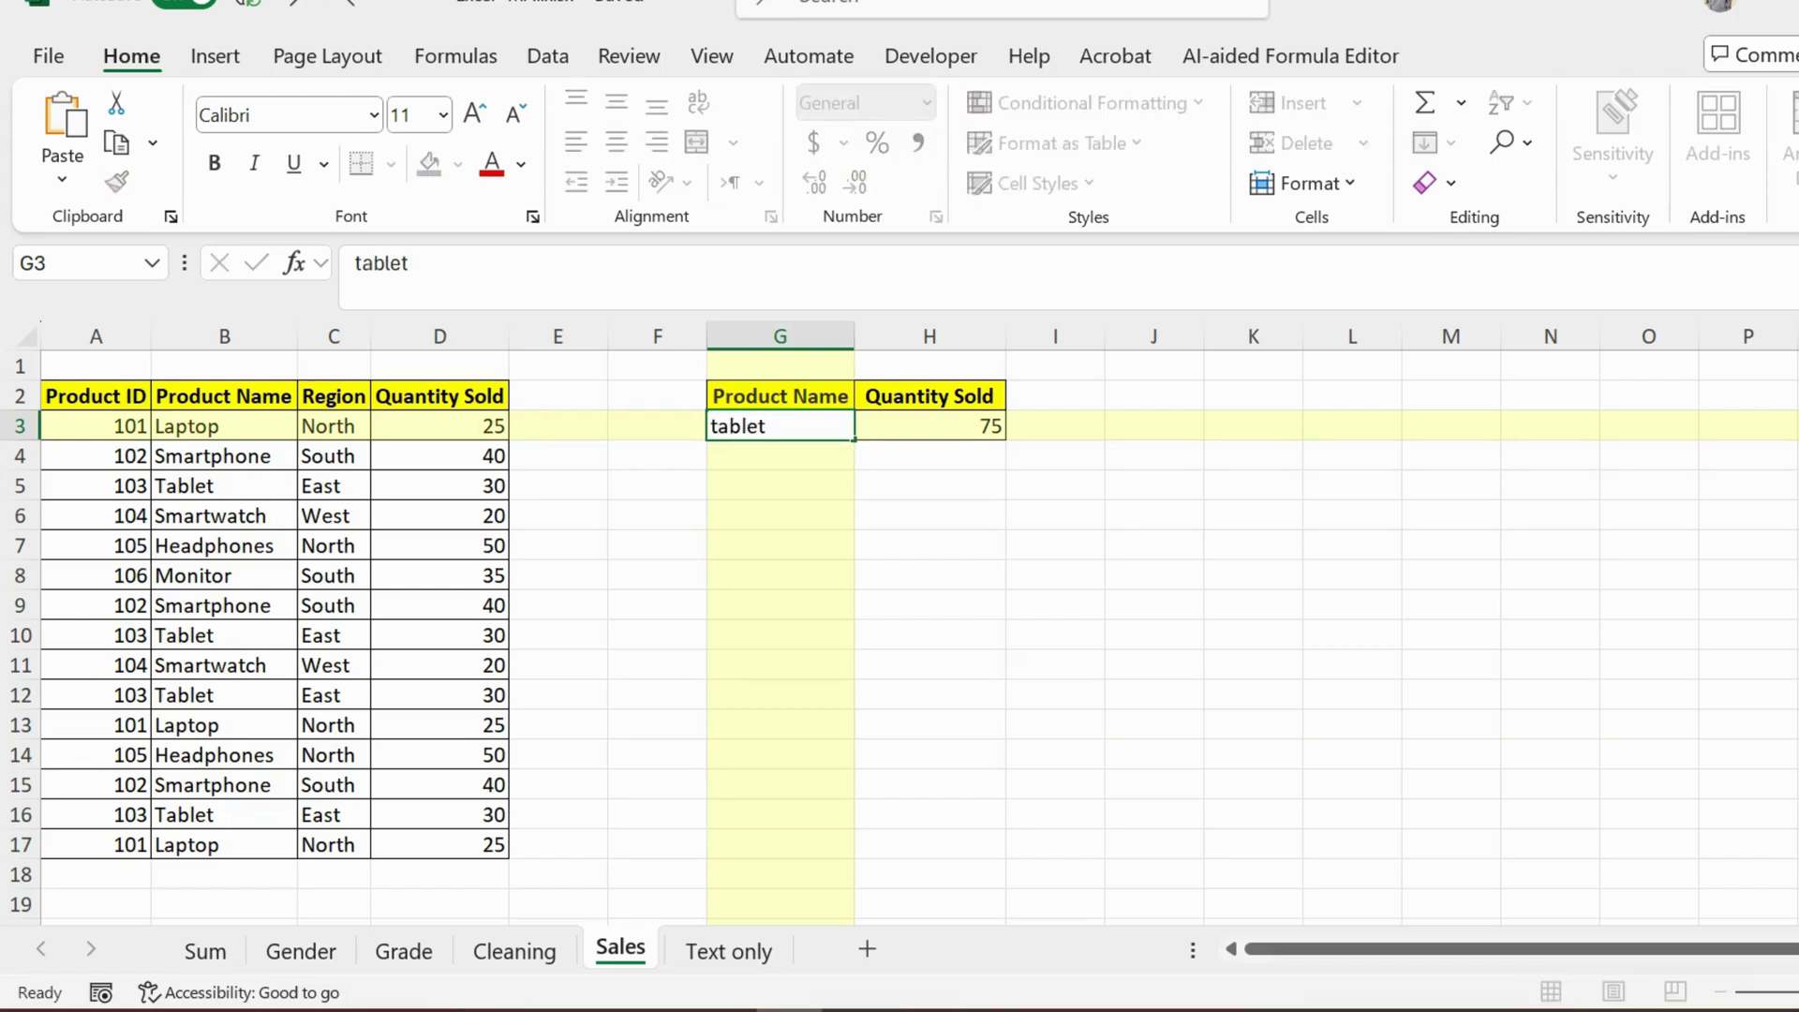
pyautogui.press('Return')
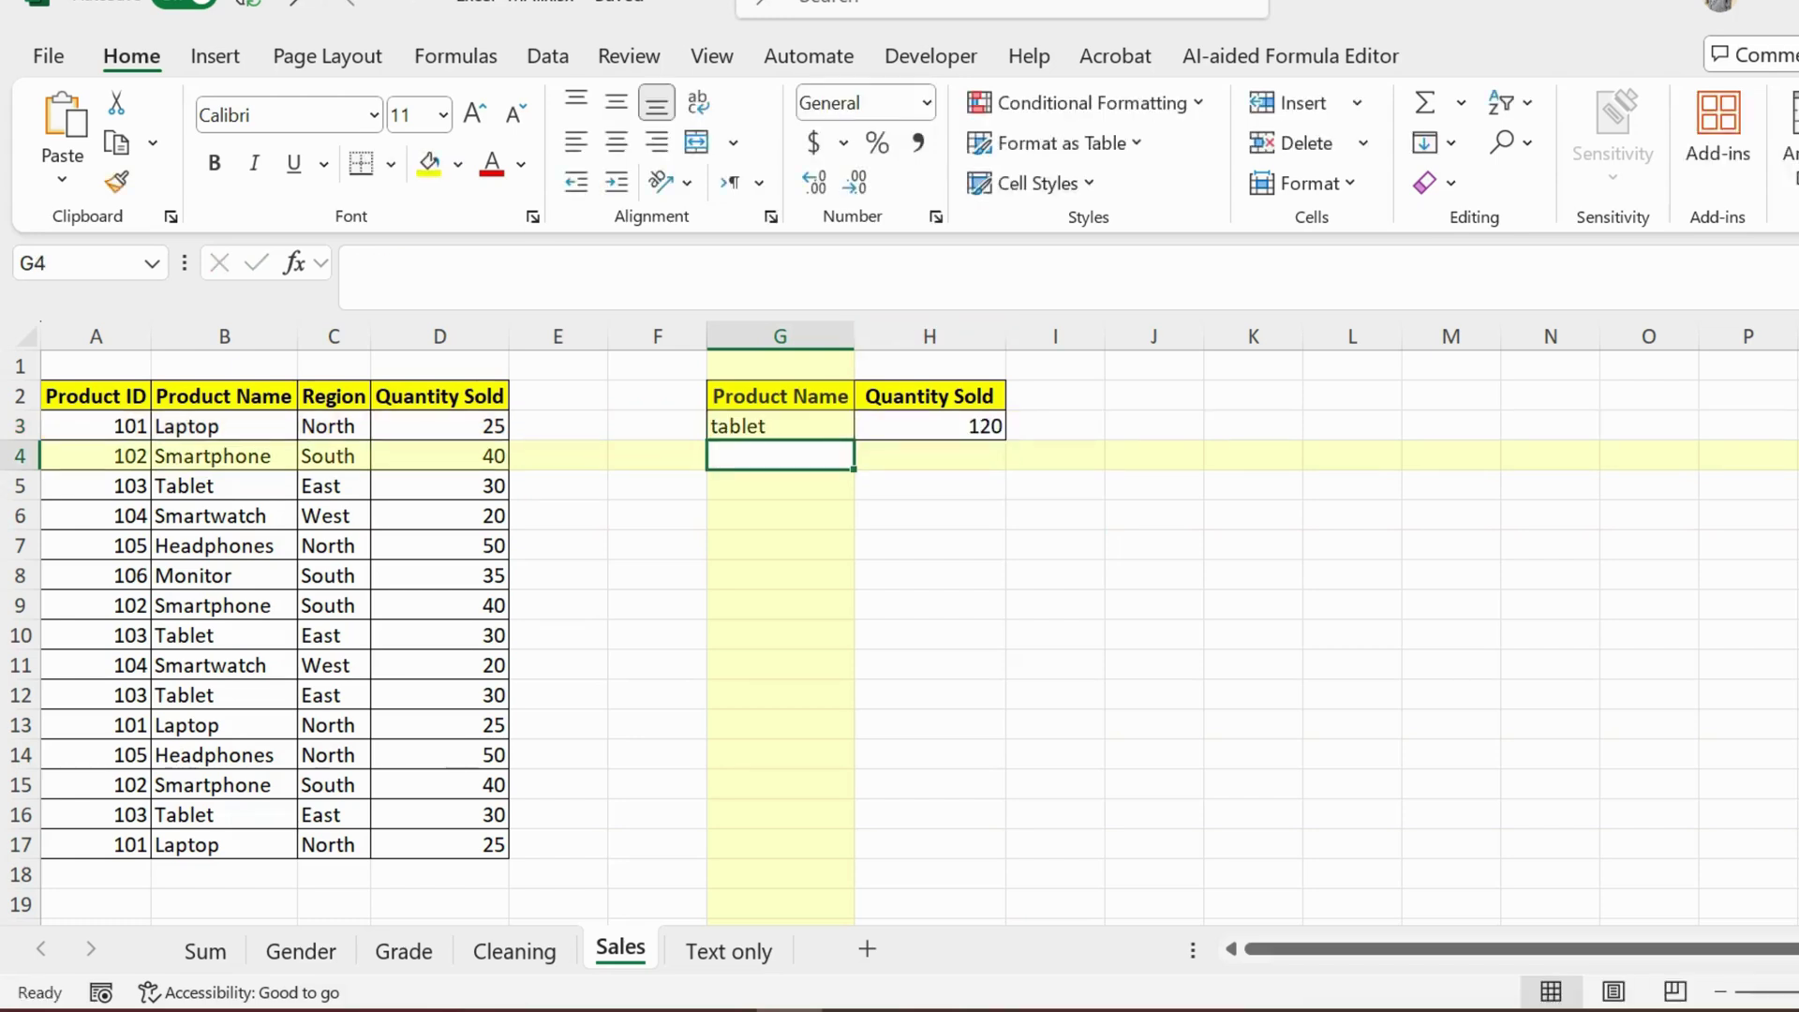
pyautogui.moveTo(224, 486); pyautogui.dragTo(440, 487)
pyautogui.click(440, 487)
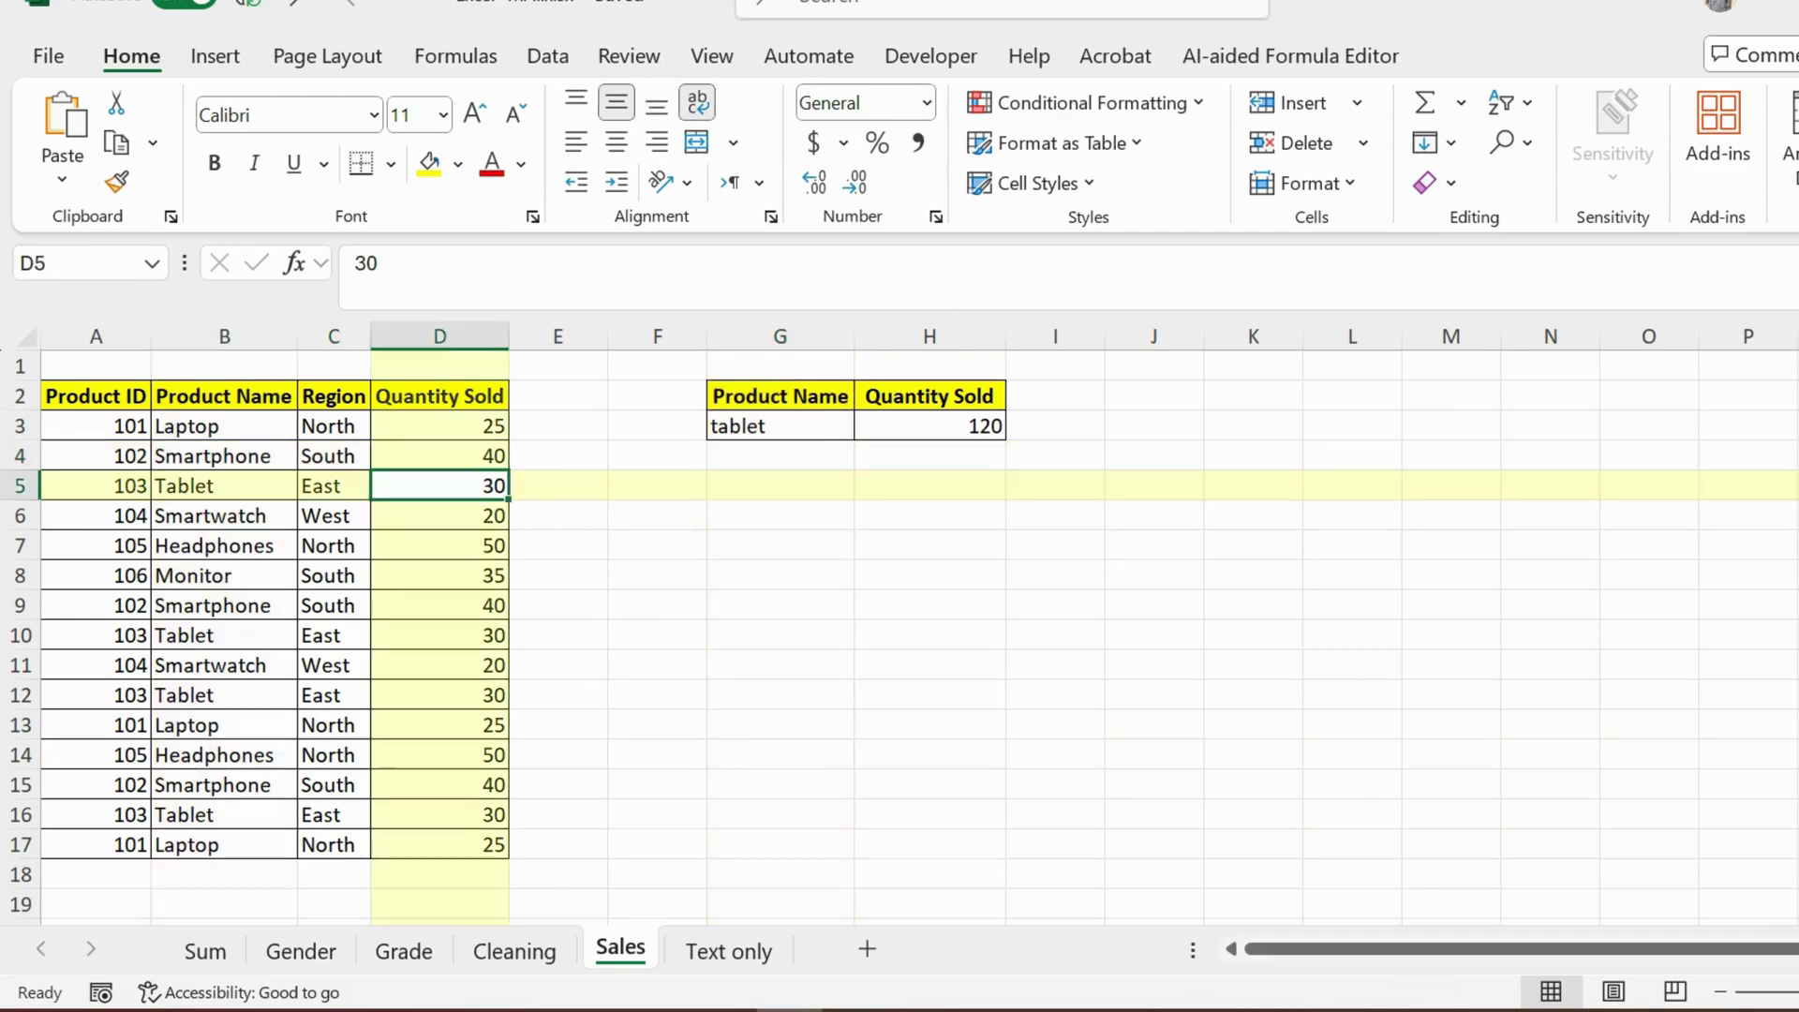
pyautogui.keyDown('ctrl'); pyautogui.click(440, 636); pyautogui.keyUp('ctrl')
pyautogui.keyDown('ctrl'); pyautogui.click(439, 696); pyautogui.keyUp('ctrl')
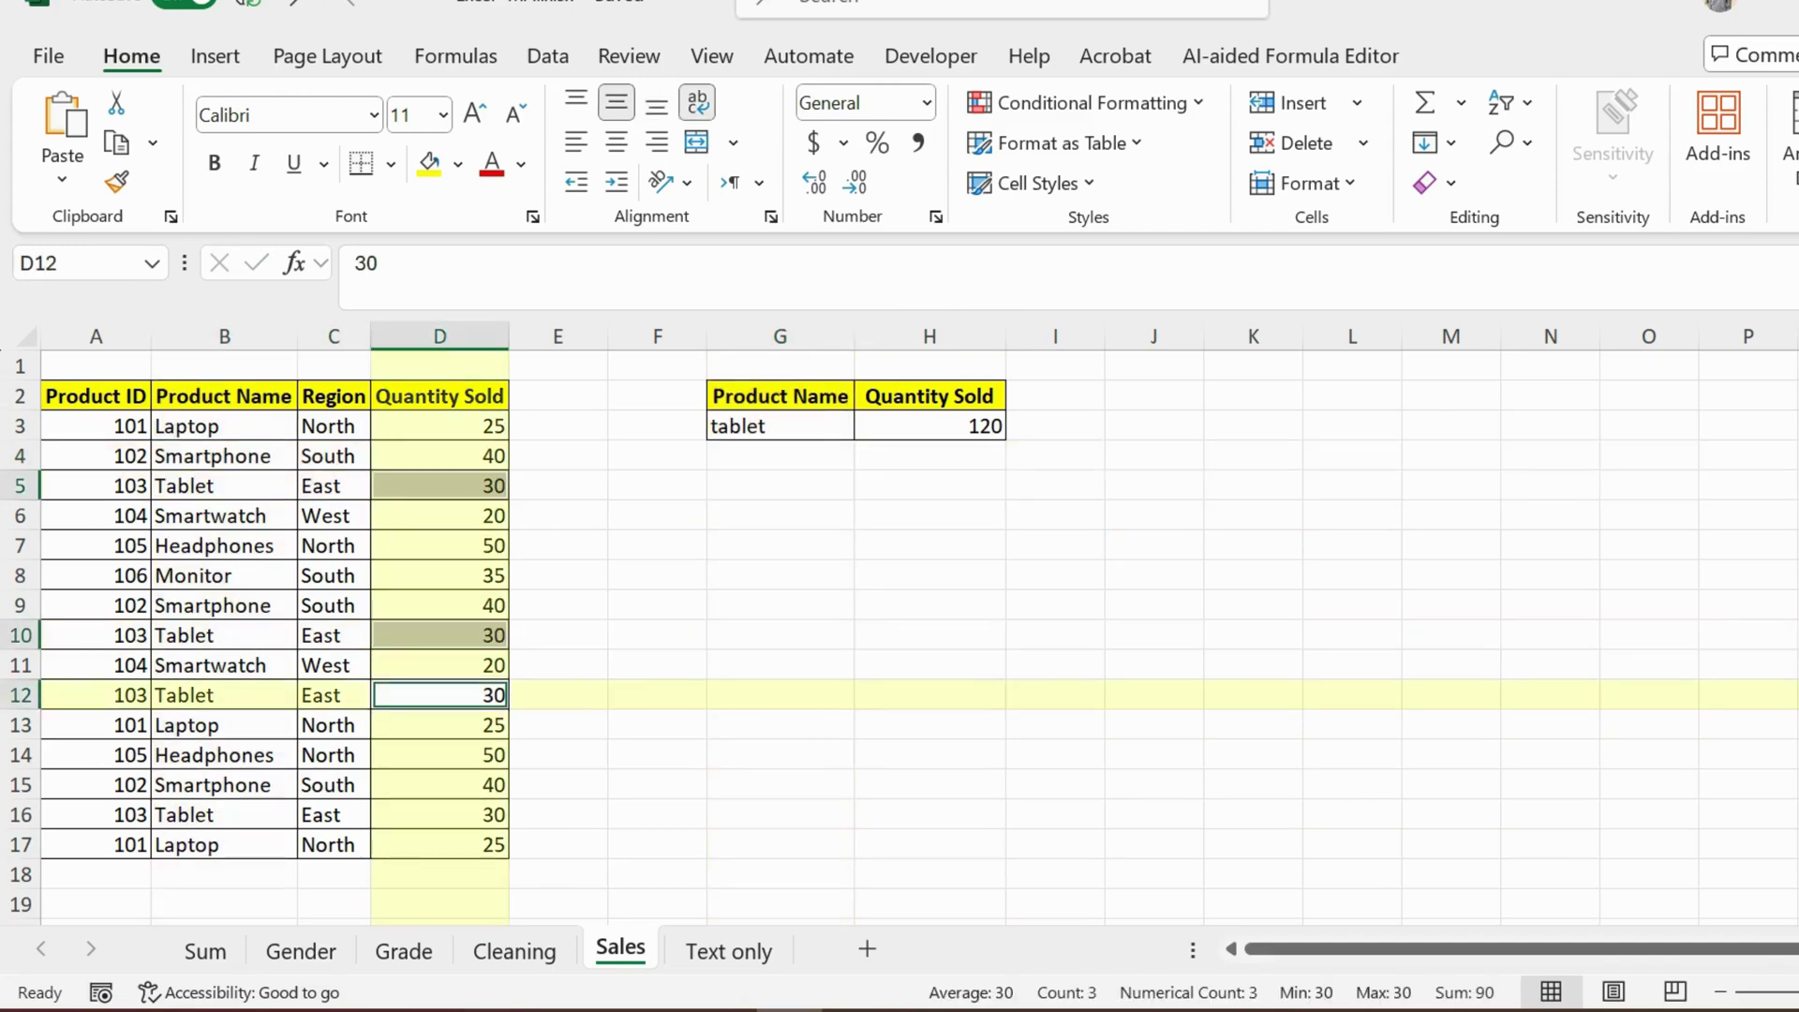
pyautogui.keyDown('ctrl'); pyautogui.click(439, 814); pyautogui.keyUp('ctrl')
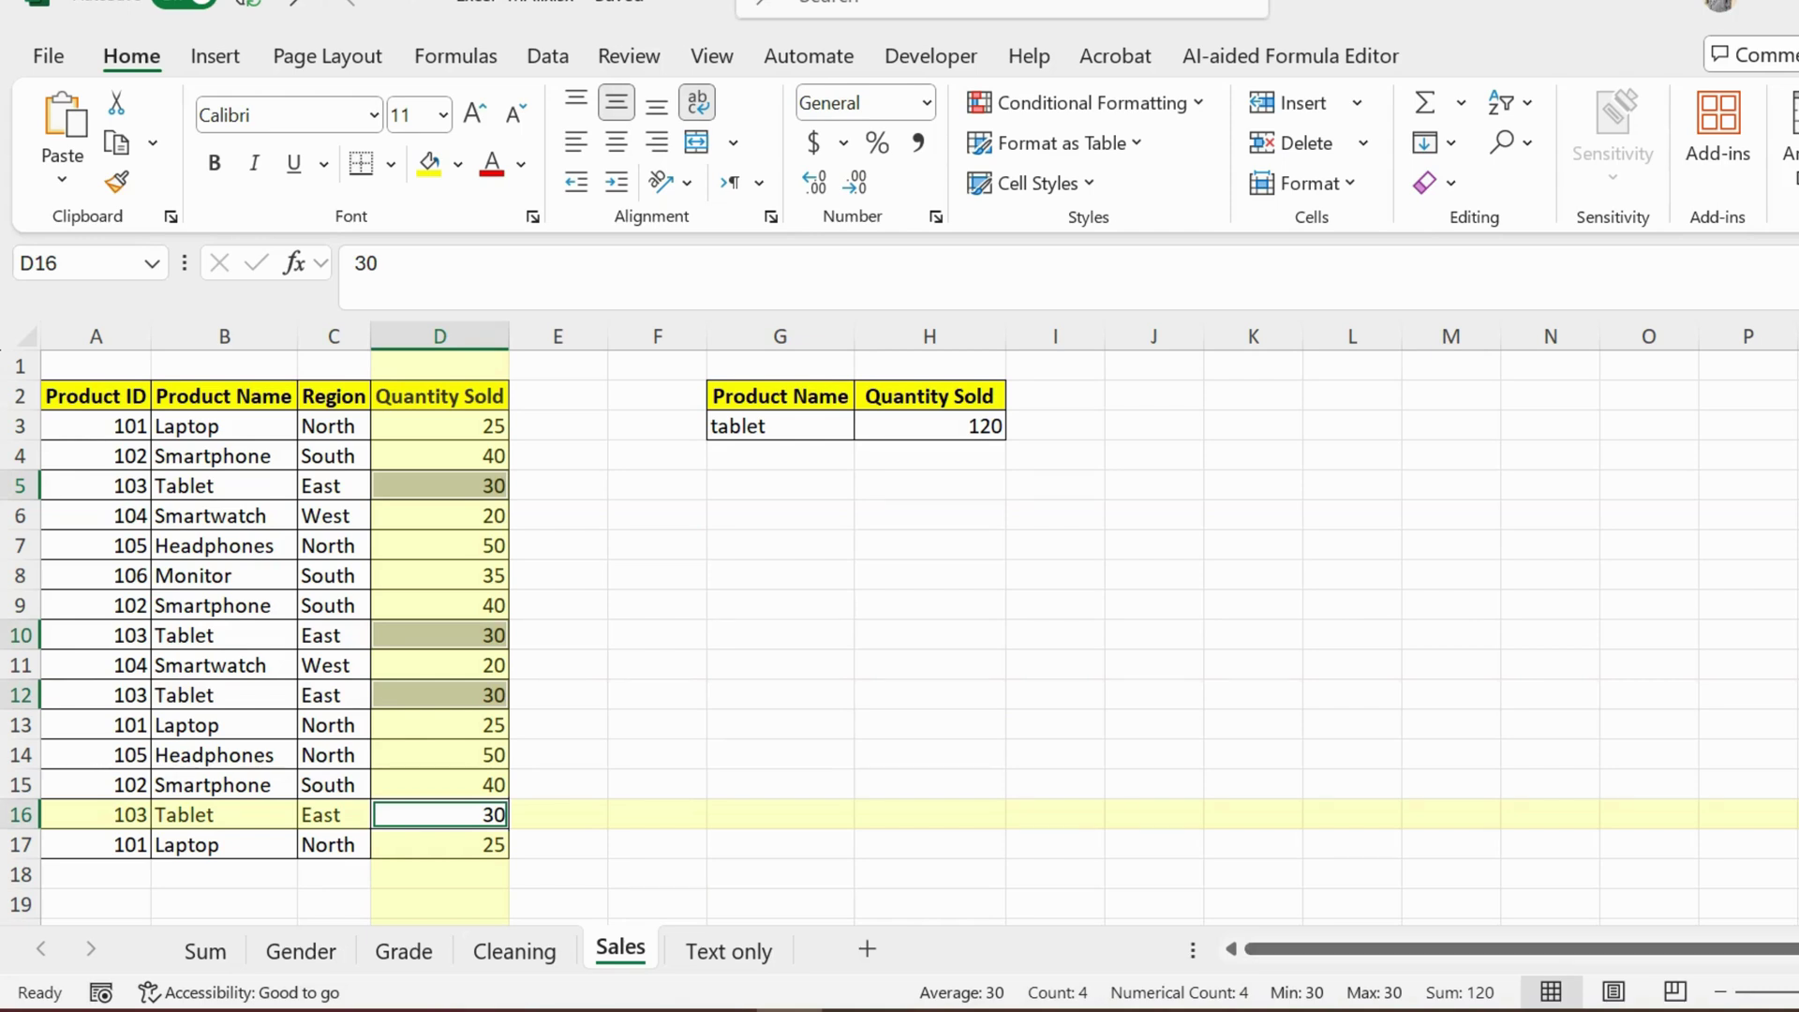
pyautogui.click(929, 426)
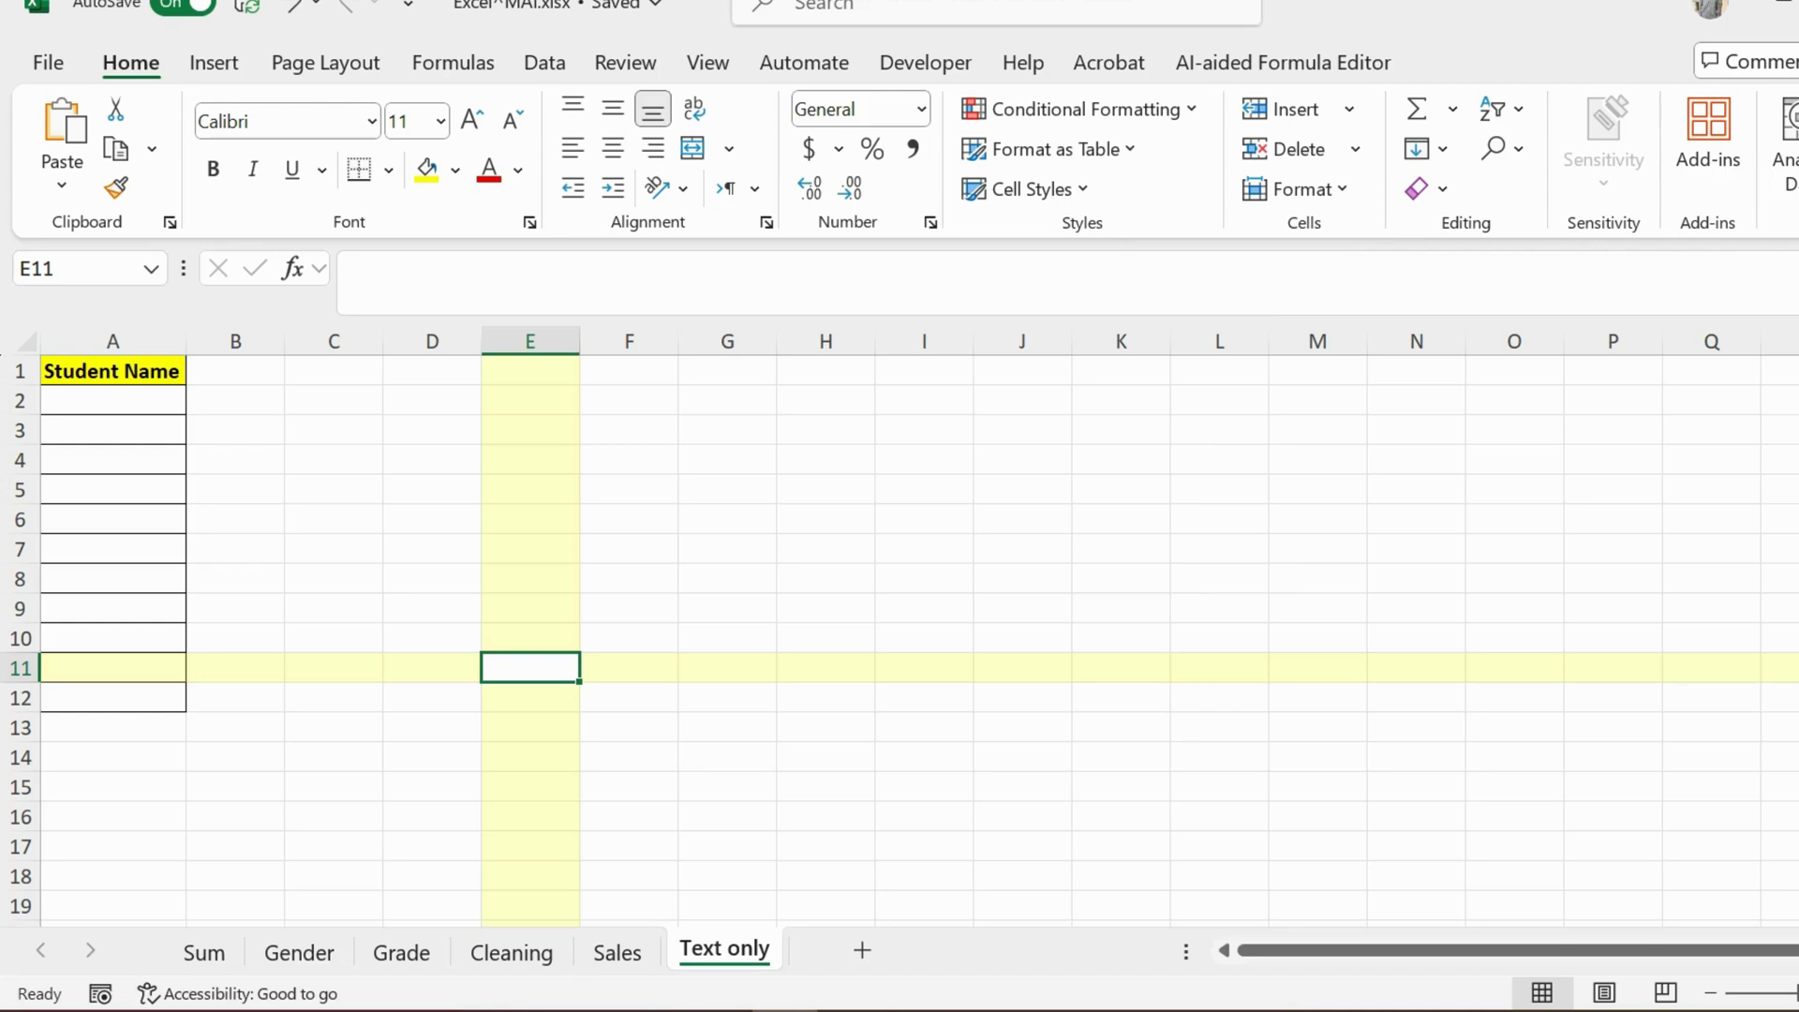
# Step: Ask ChatGPT how to allow only text in one Excel column, then select column A
pyautogui.click(449, 1011)
pyautogui.click(783, 914)
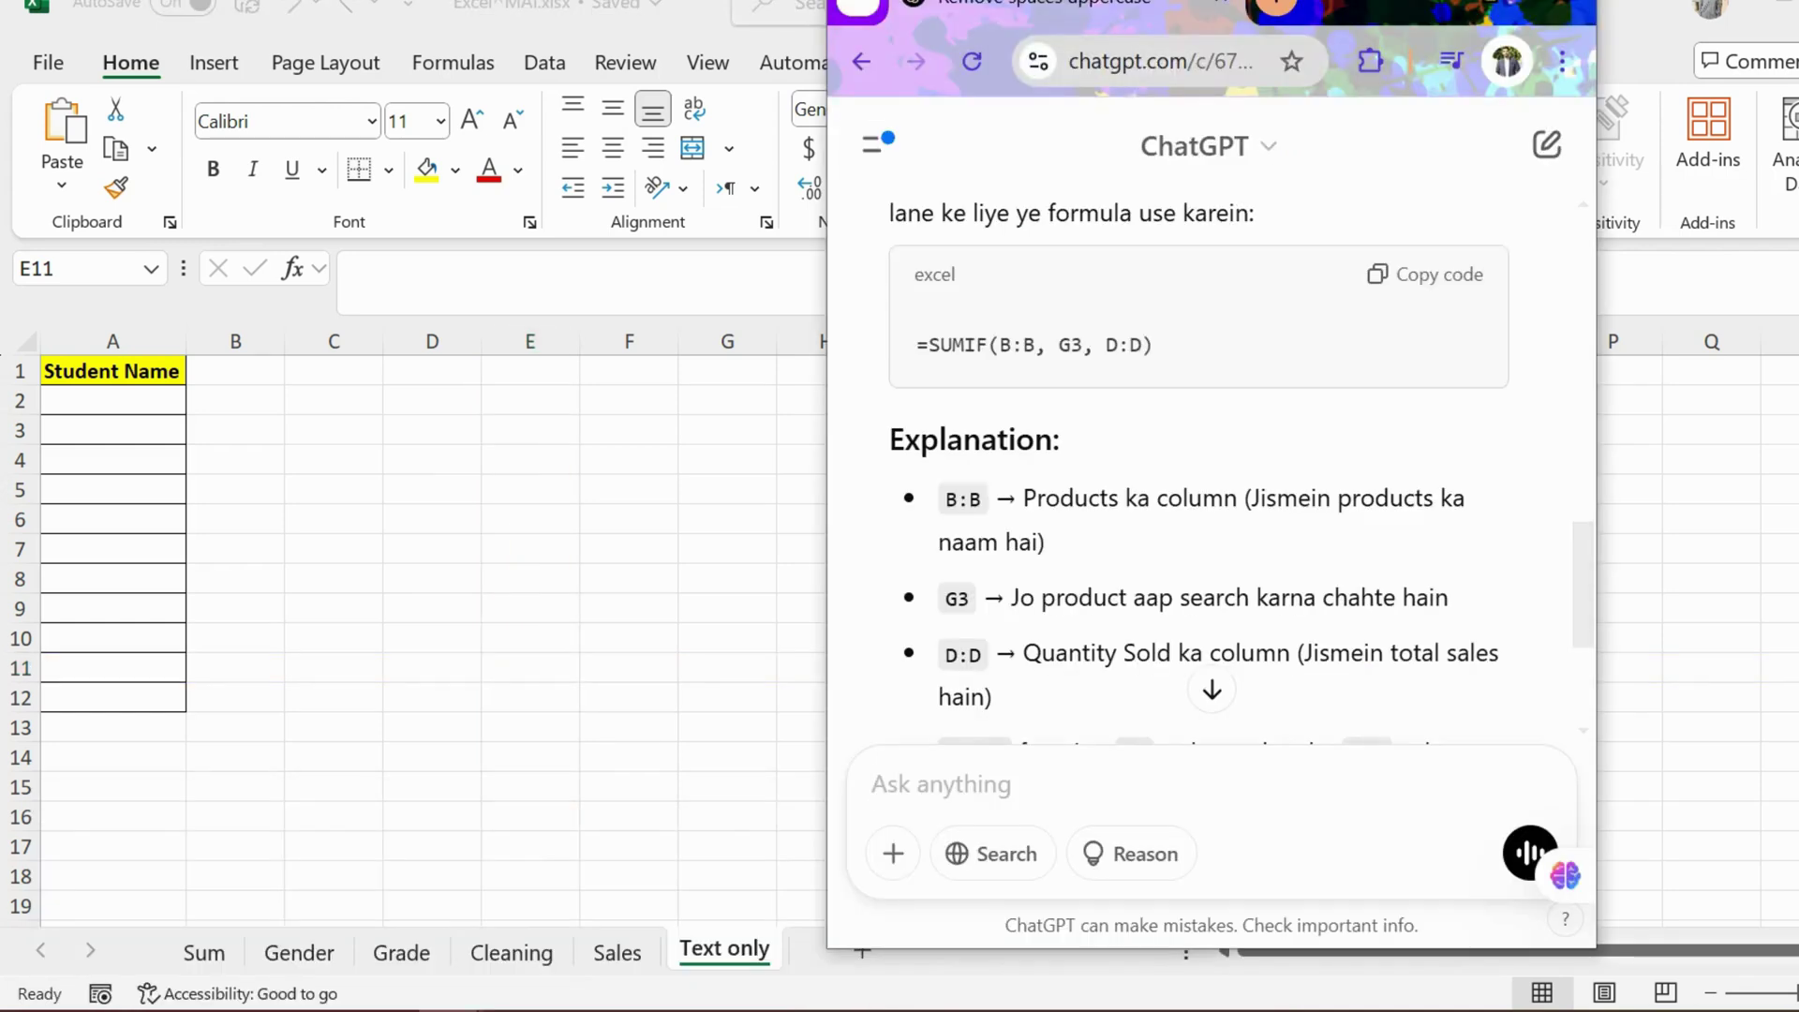
pyautogui.write('mein e')
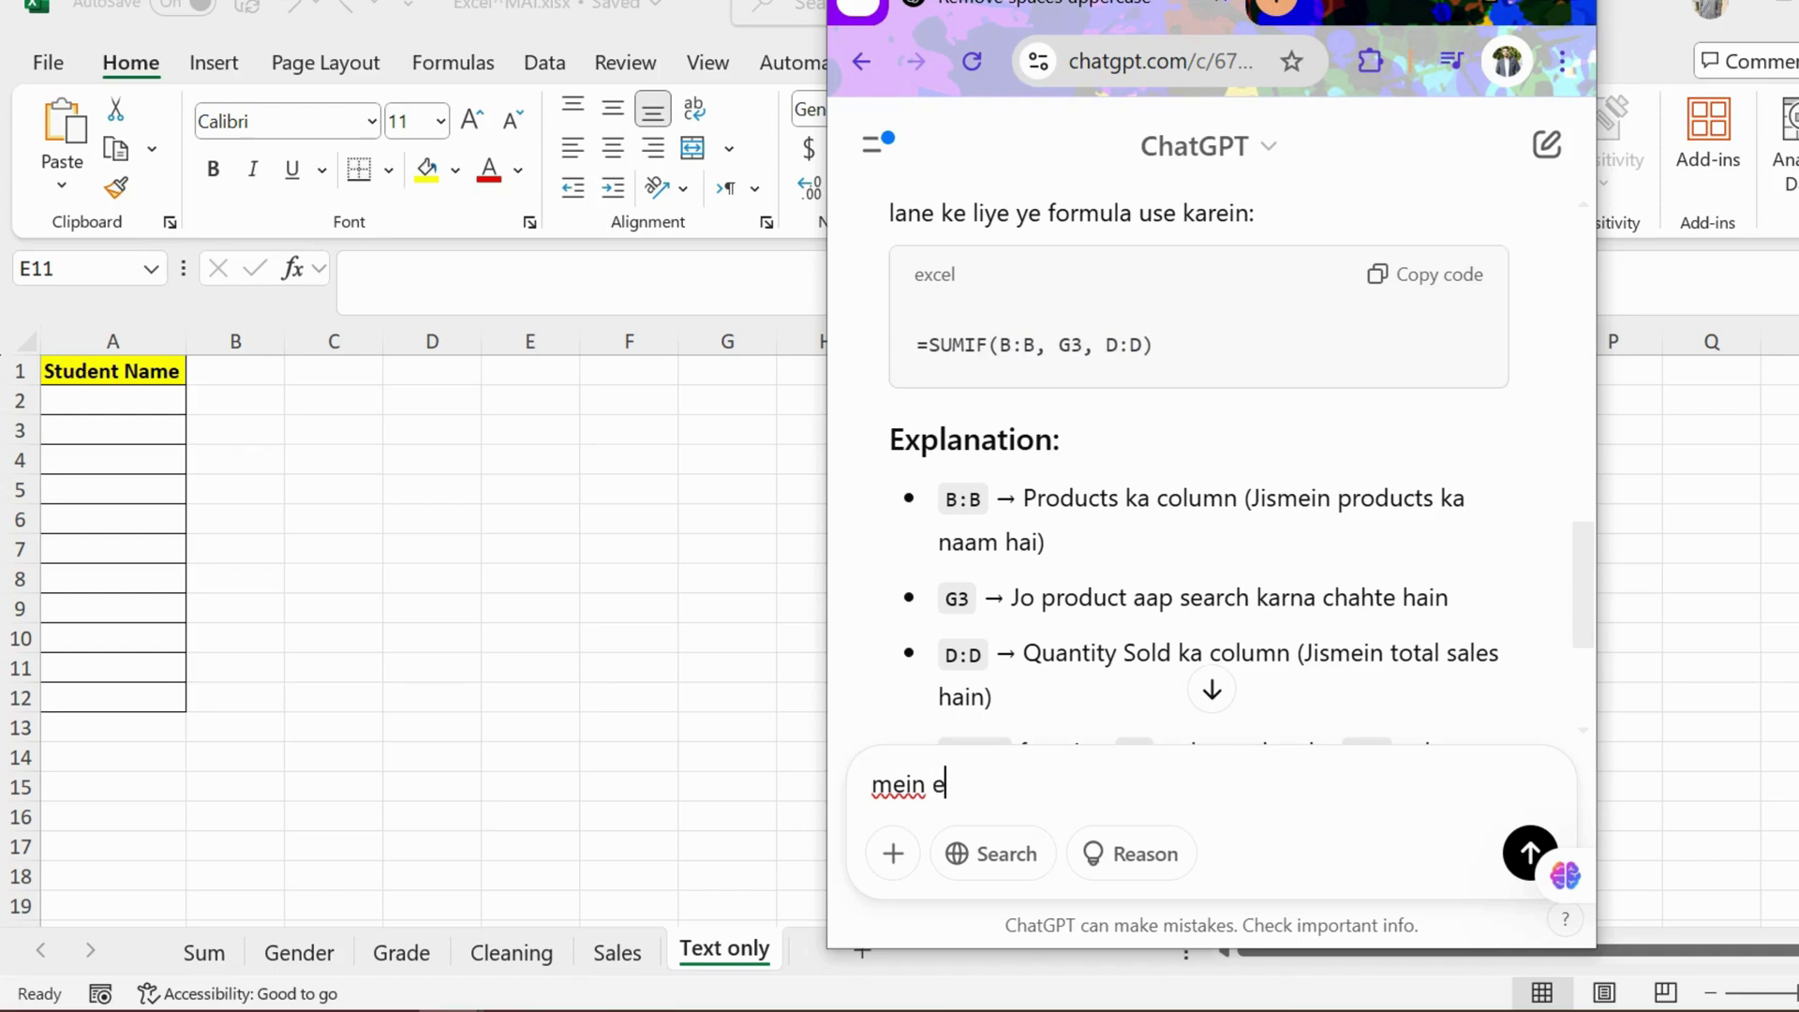
pyautogui.write('xcel sheet mei')
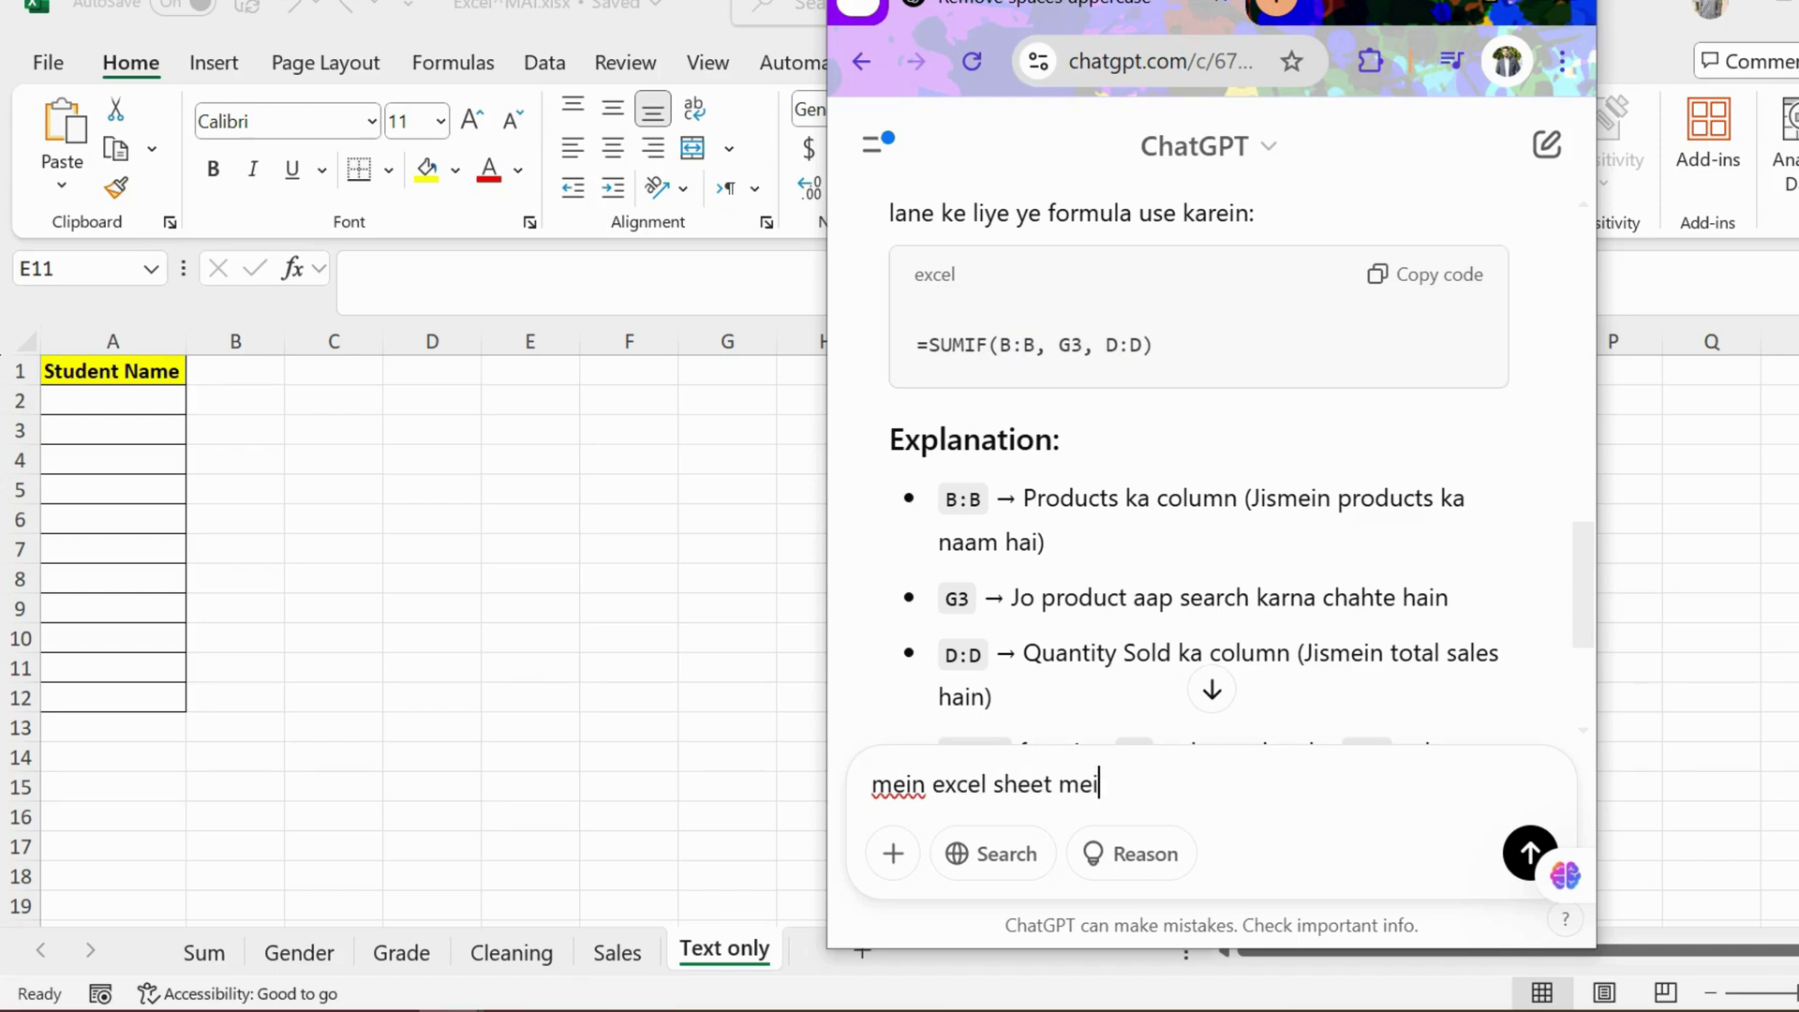
pyautogui.write('n 1 column mein sirf text')
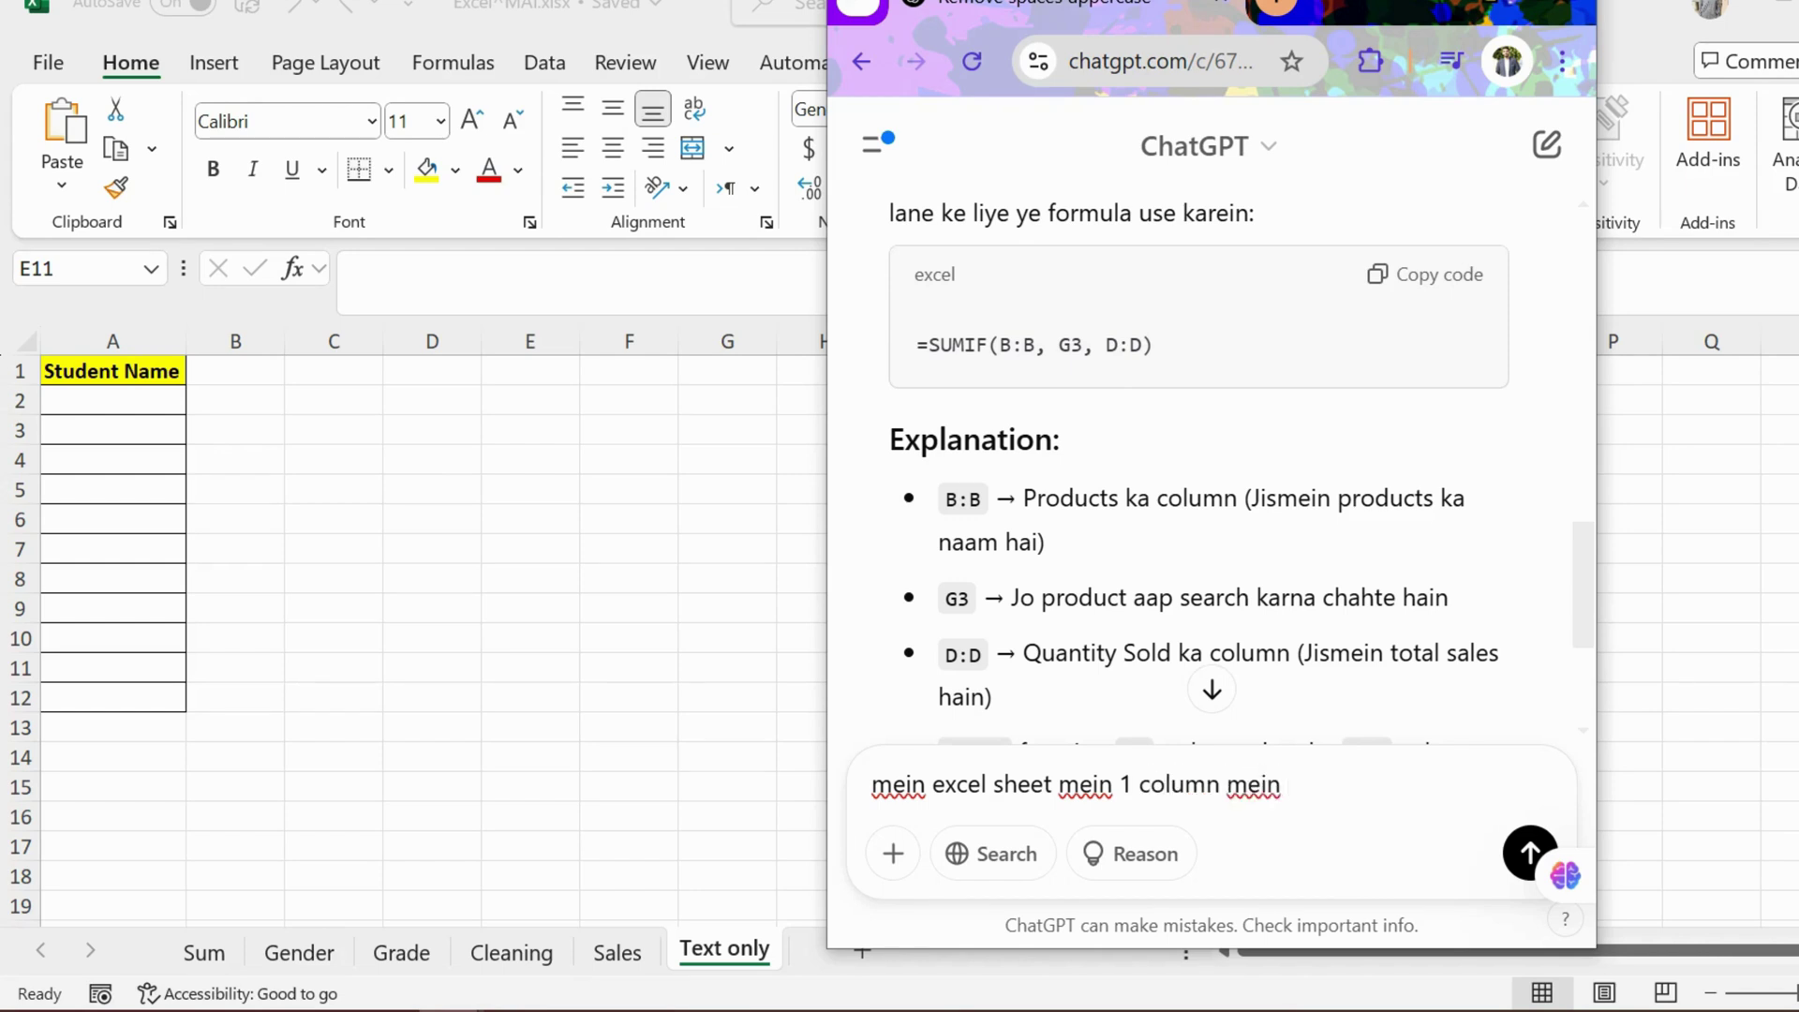
pyautogui.write(' add krna chahta hn')
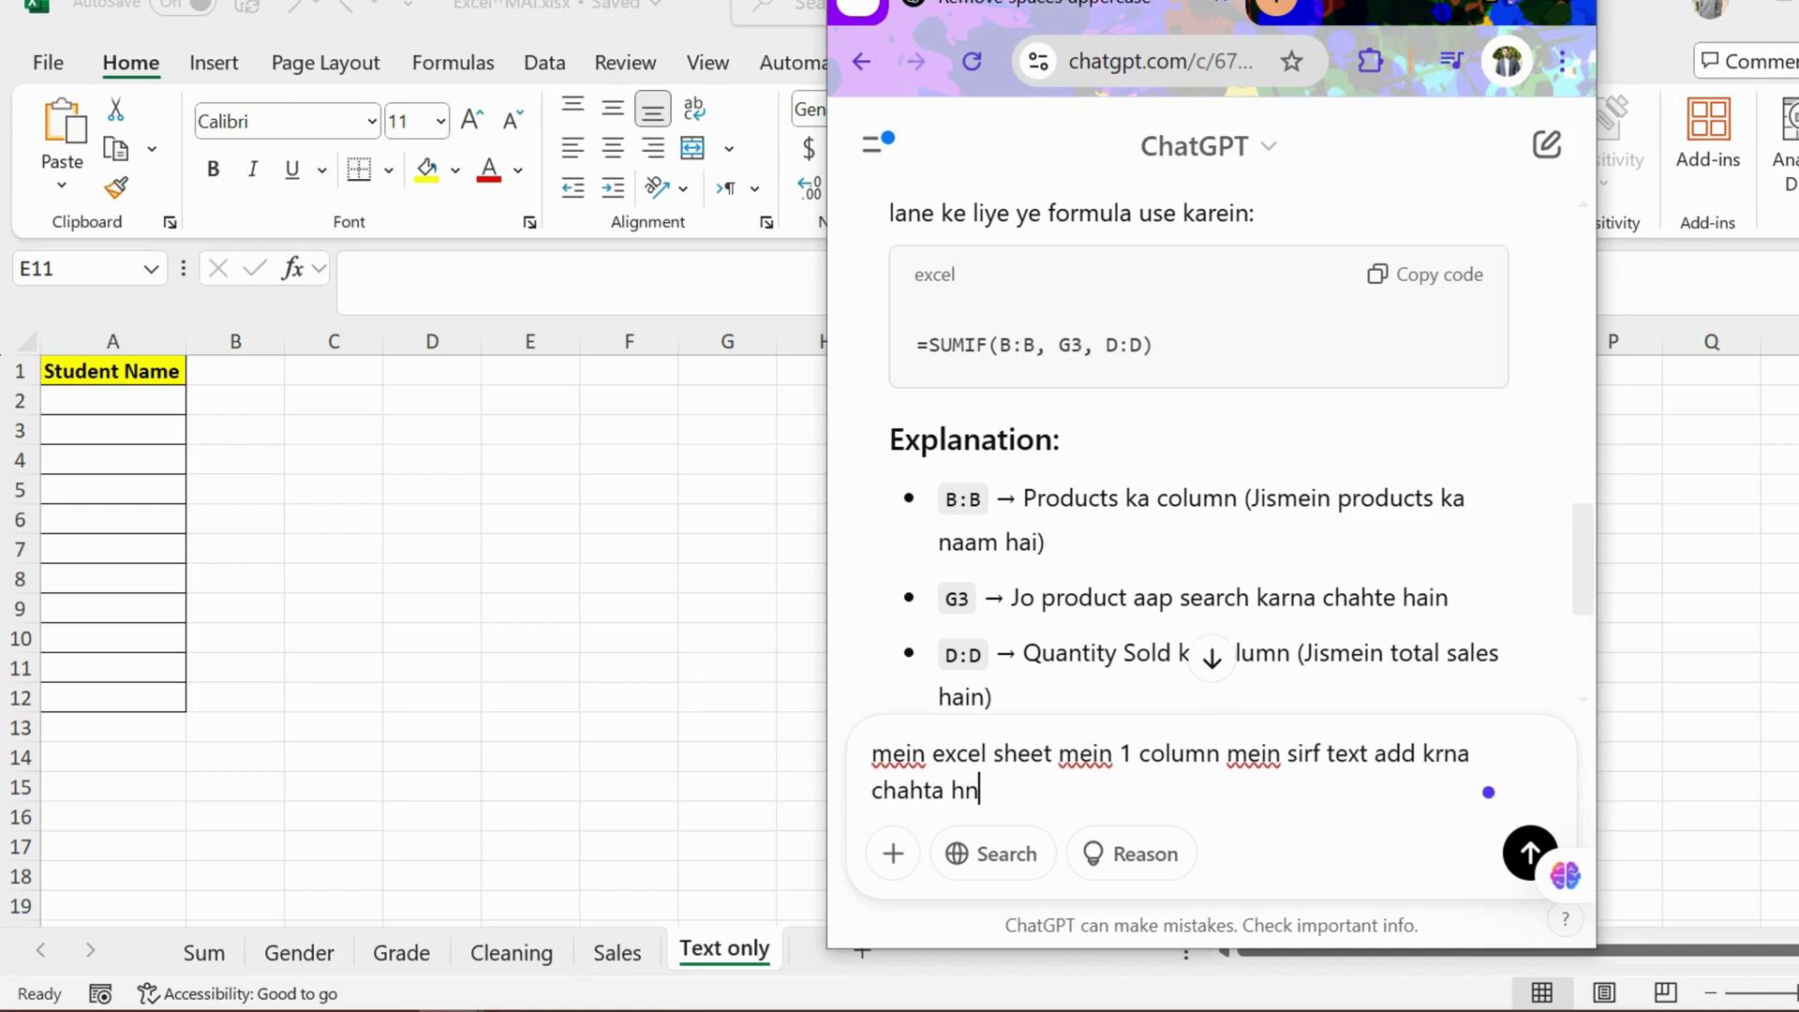
pyautogui.write('. kaise karun')
pyautogui.hotkey('shift', 'Return')
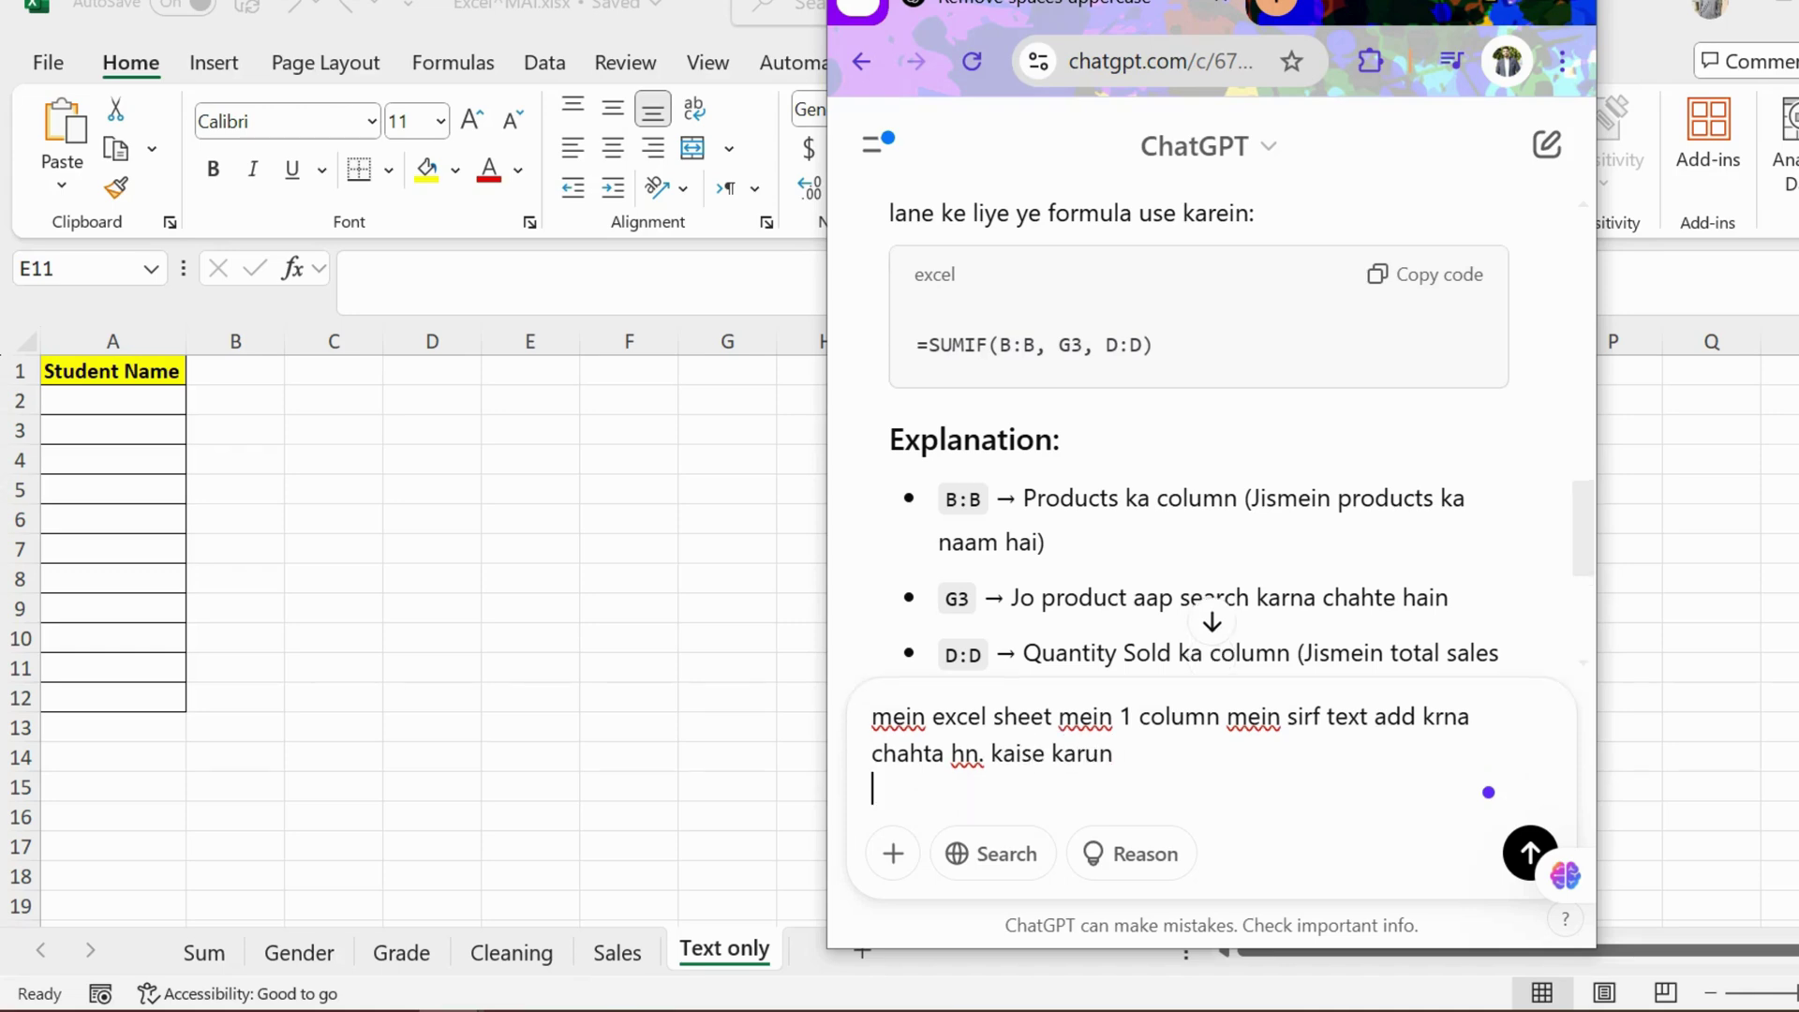
pyautogui.press('Menu')
pyautogui.press('Escape')
pyautogui.press('Return')
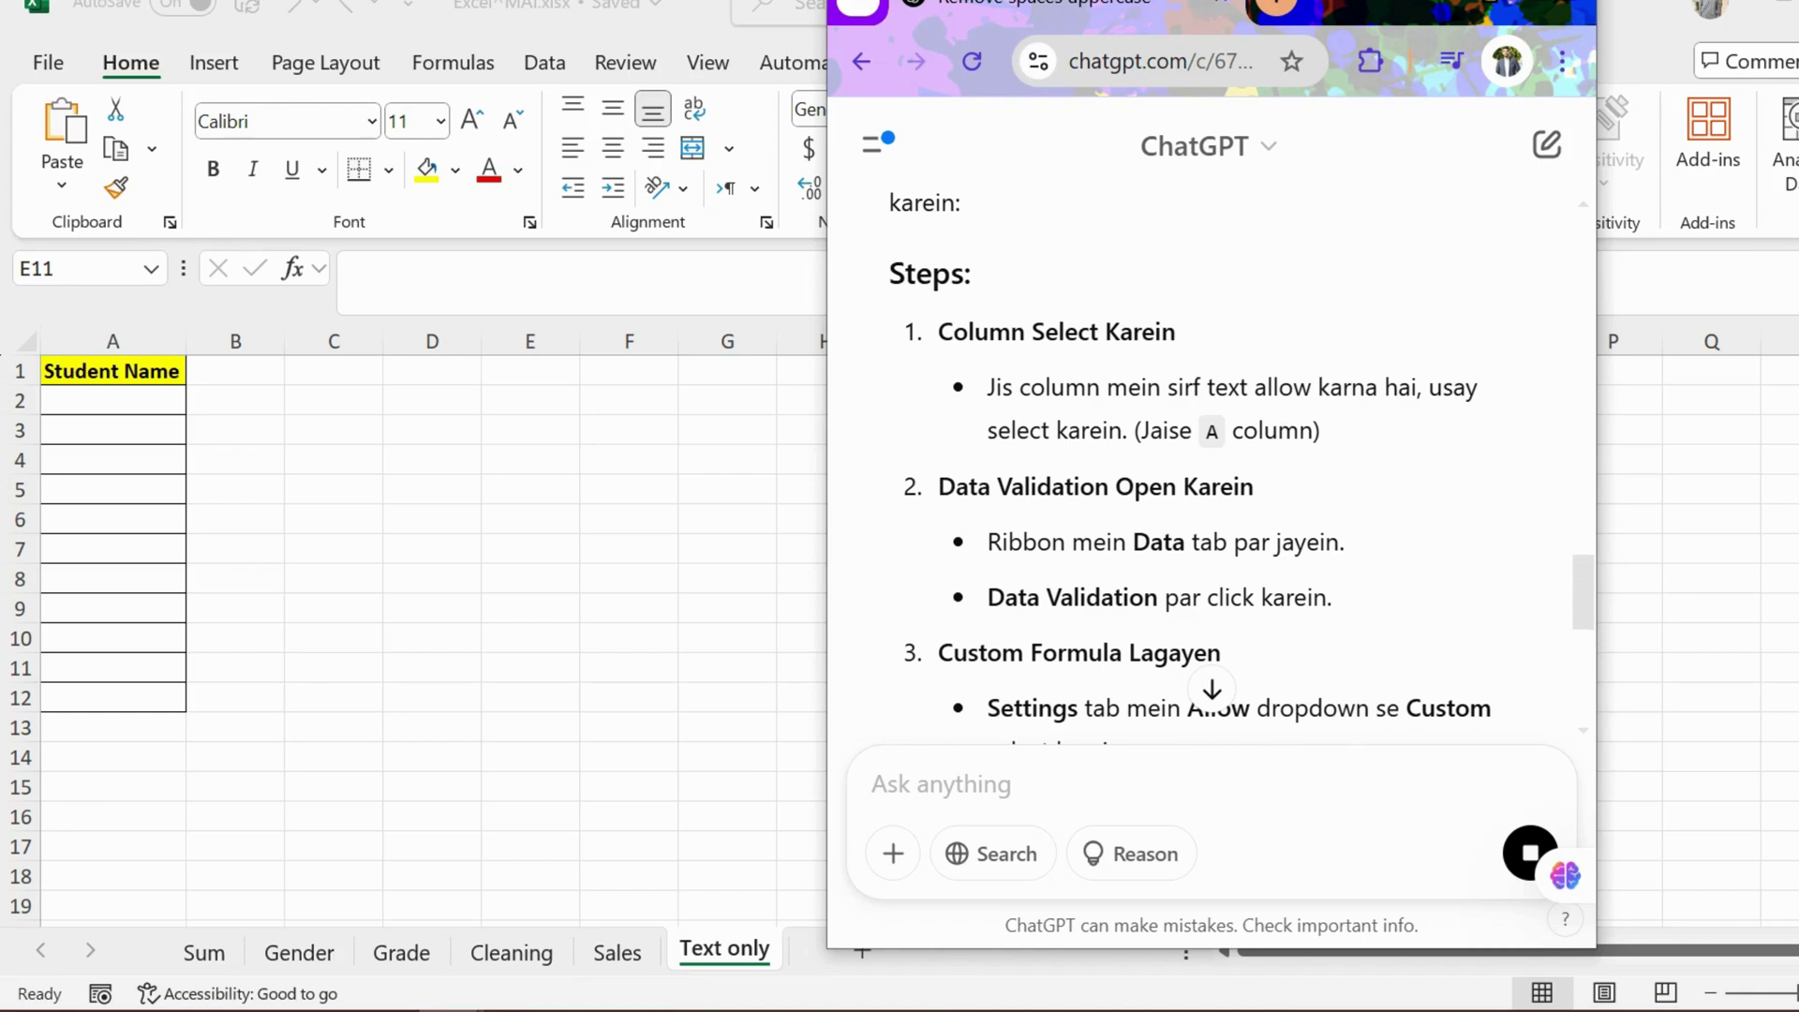
pyautogui.click(112, 341)
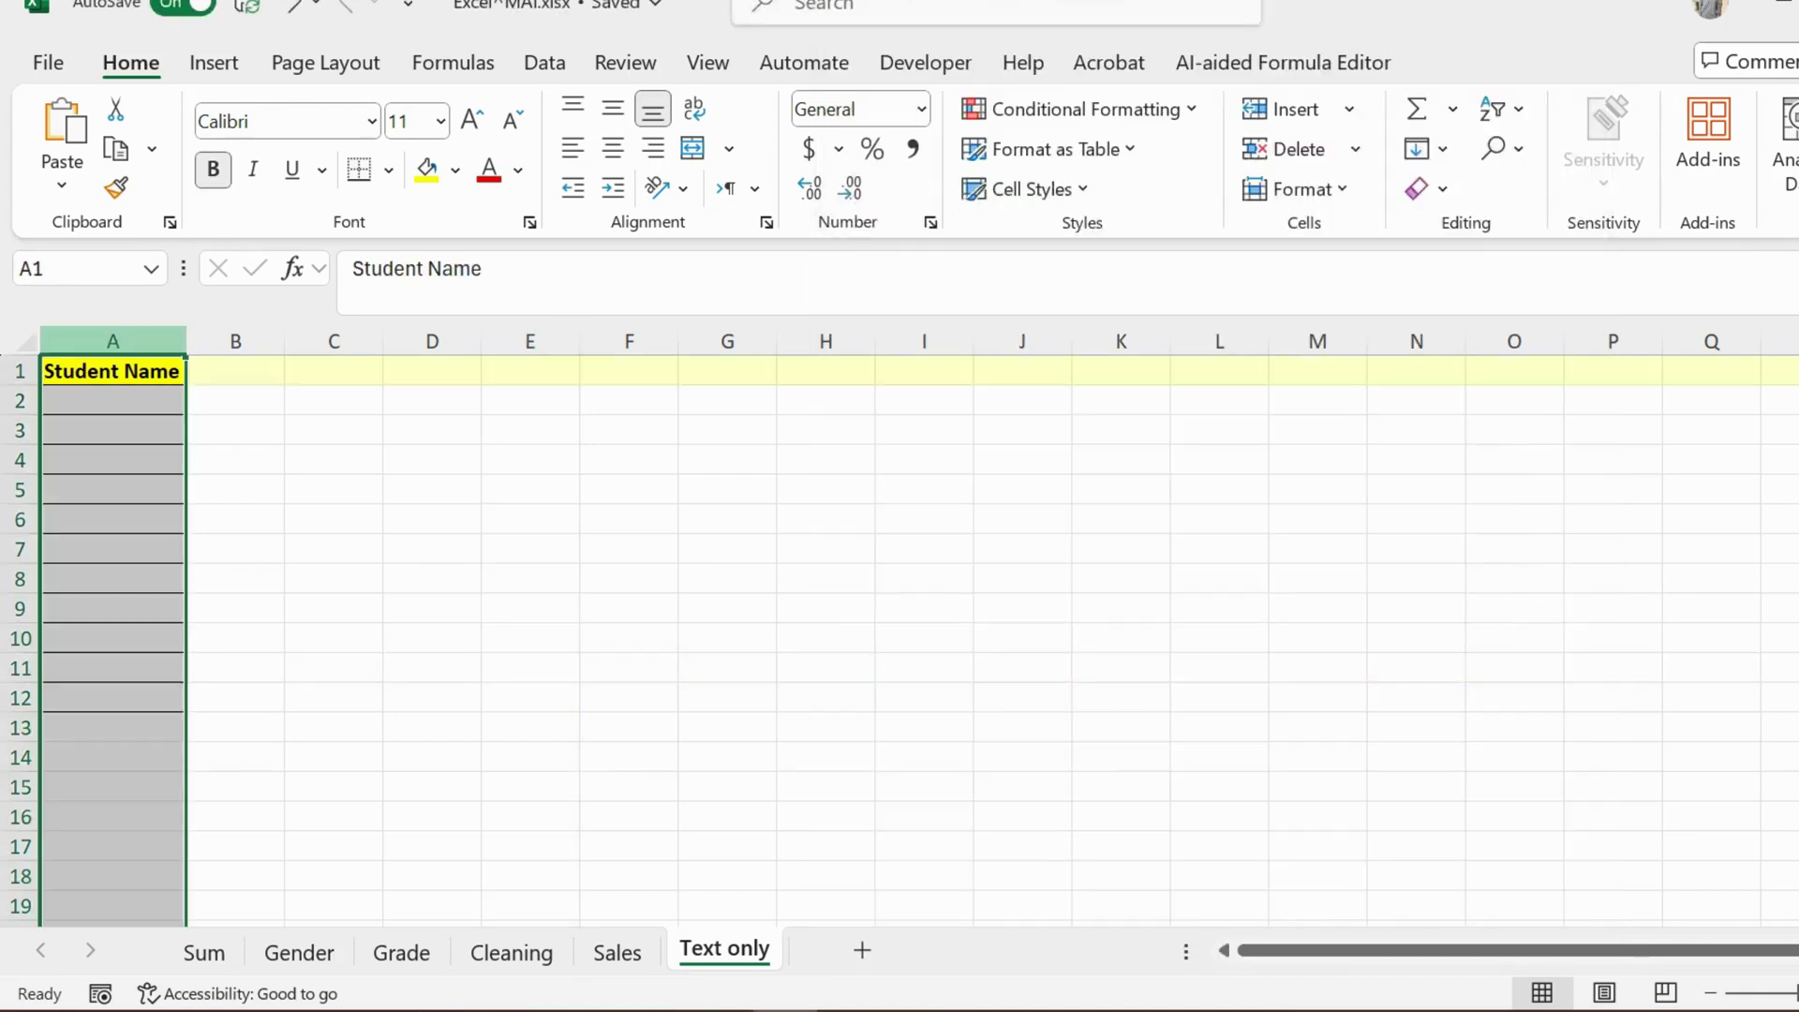
# Step: Open Data Validation for the selected Student Name column from the Data tab
pyautogui.hotkey('alt', 'Tab')
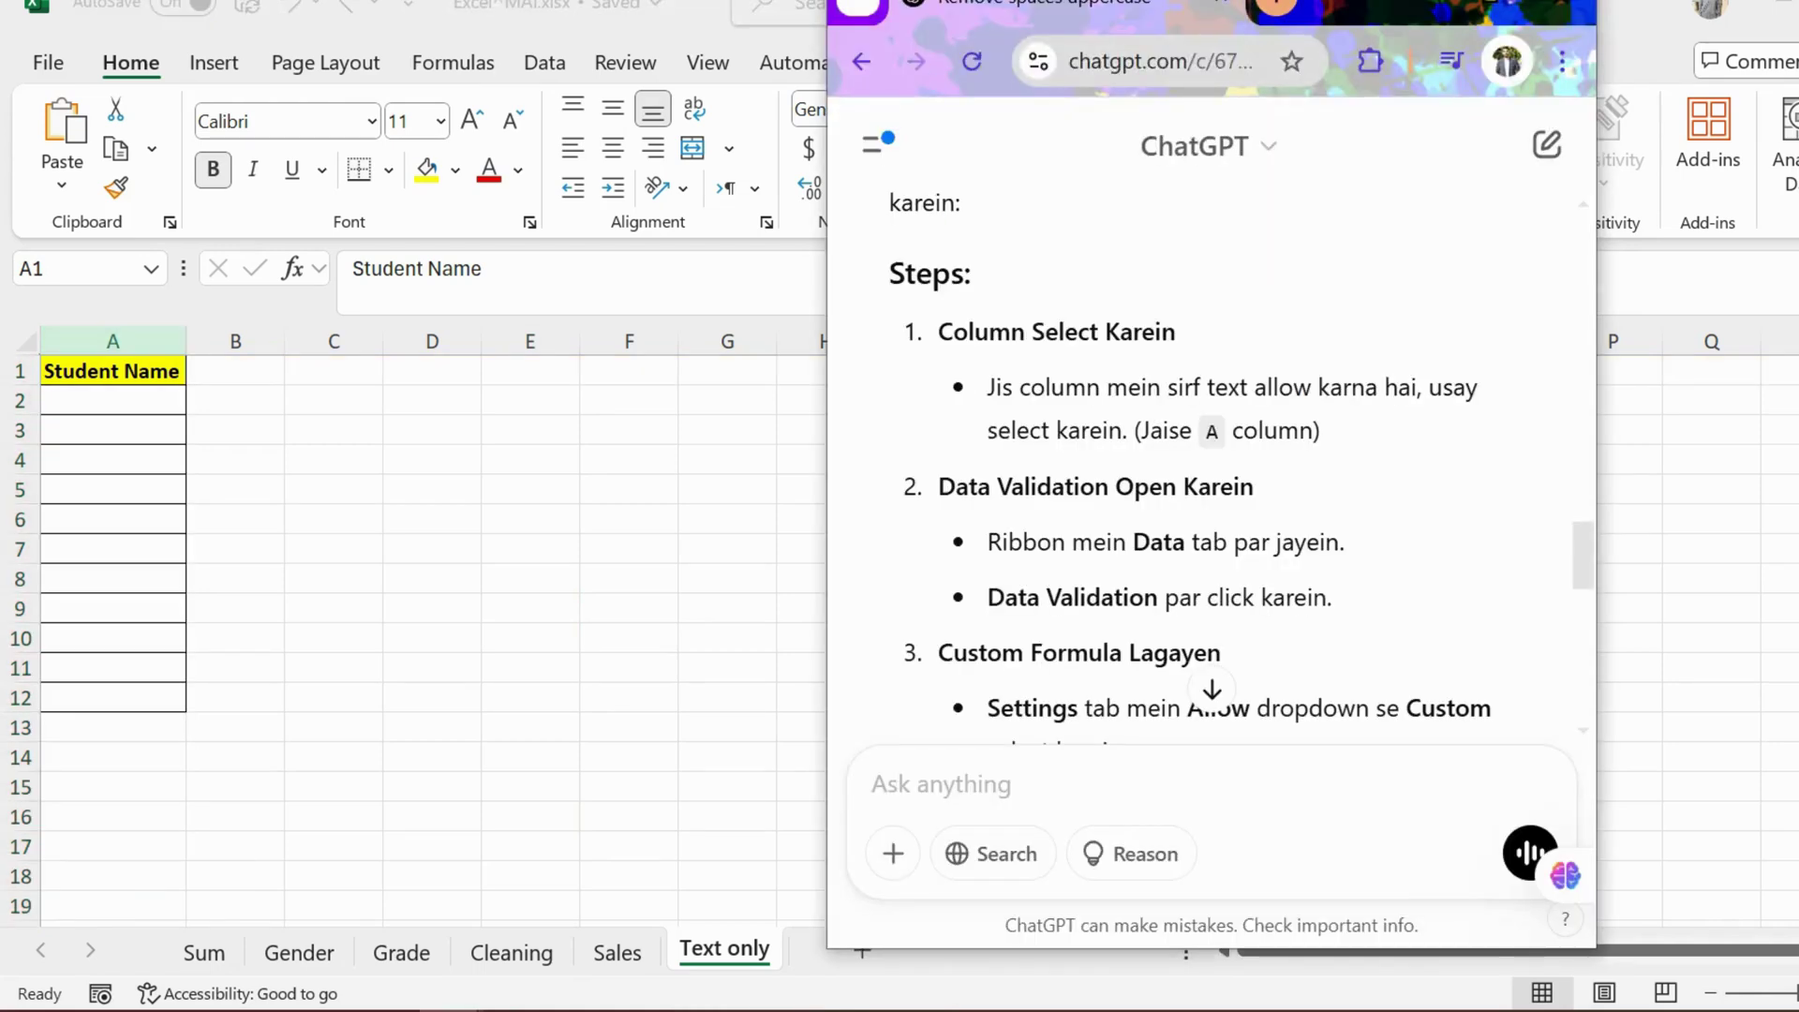
pyautogui.hotkey('alt', 'Tab')
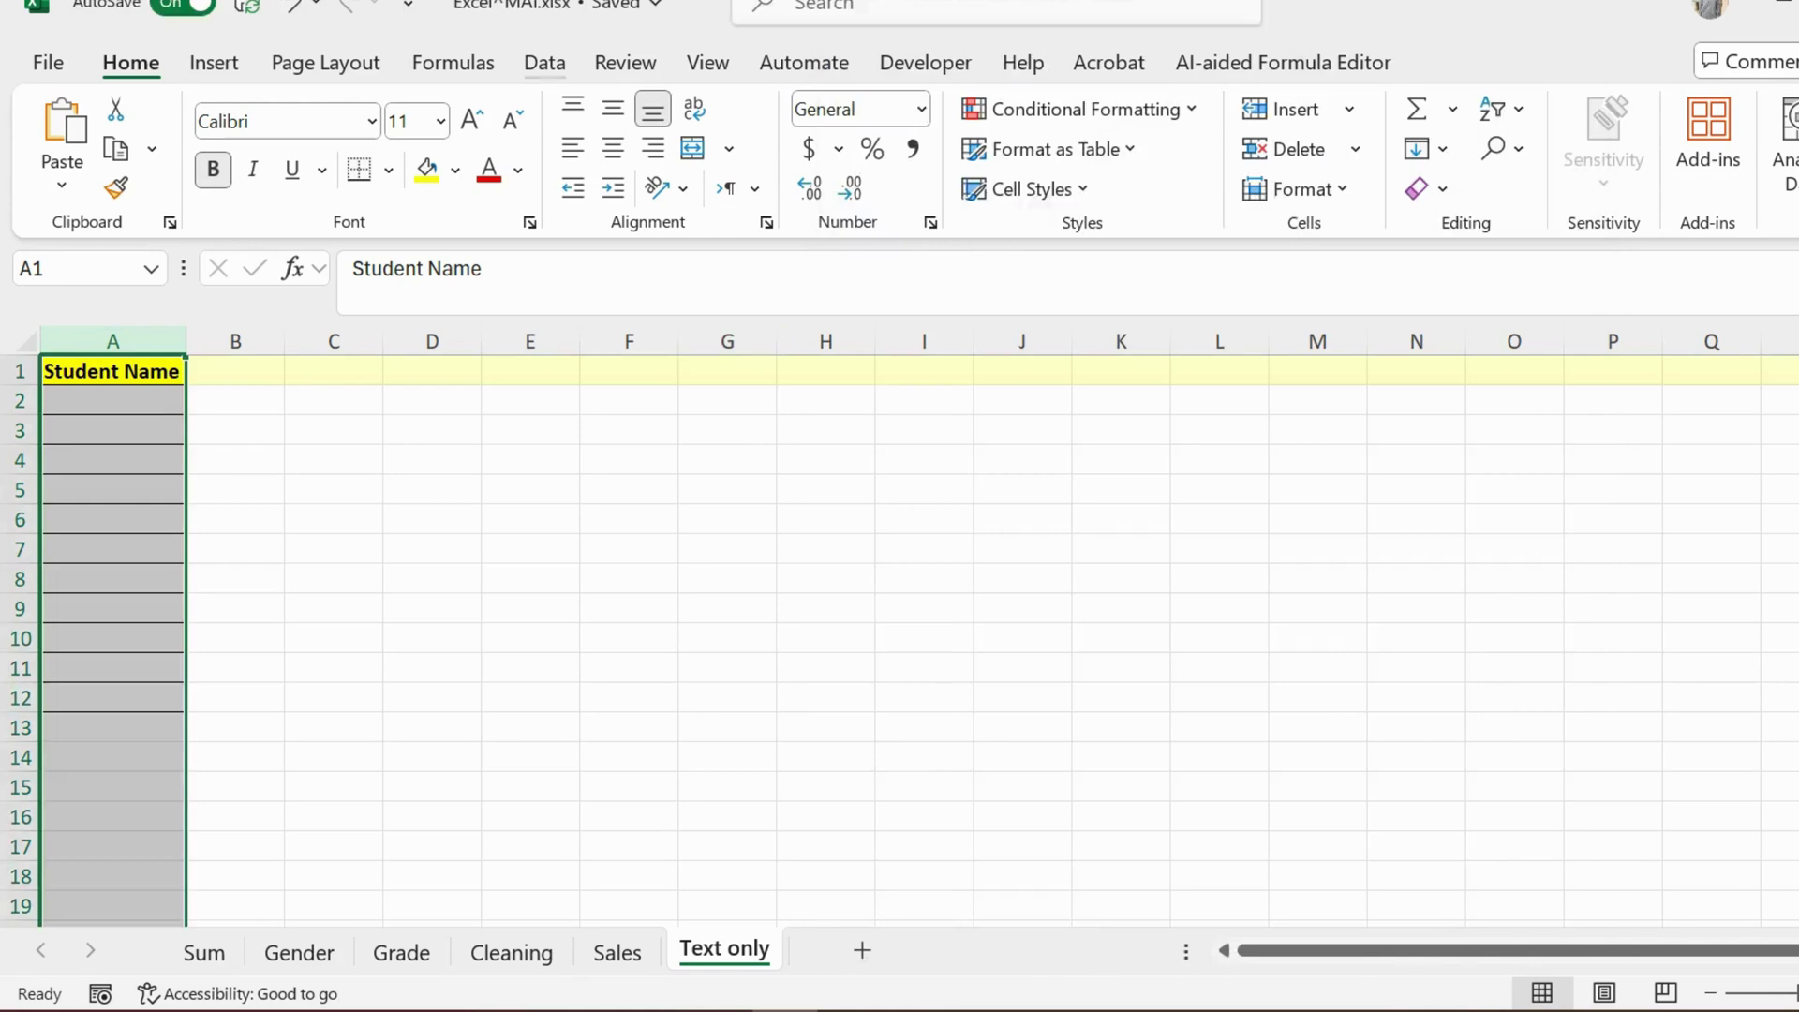
pyautogui.click(545, 63)
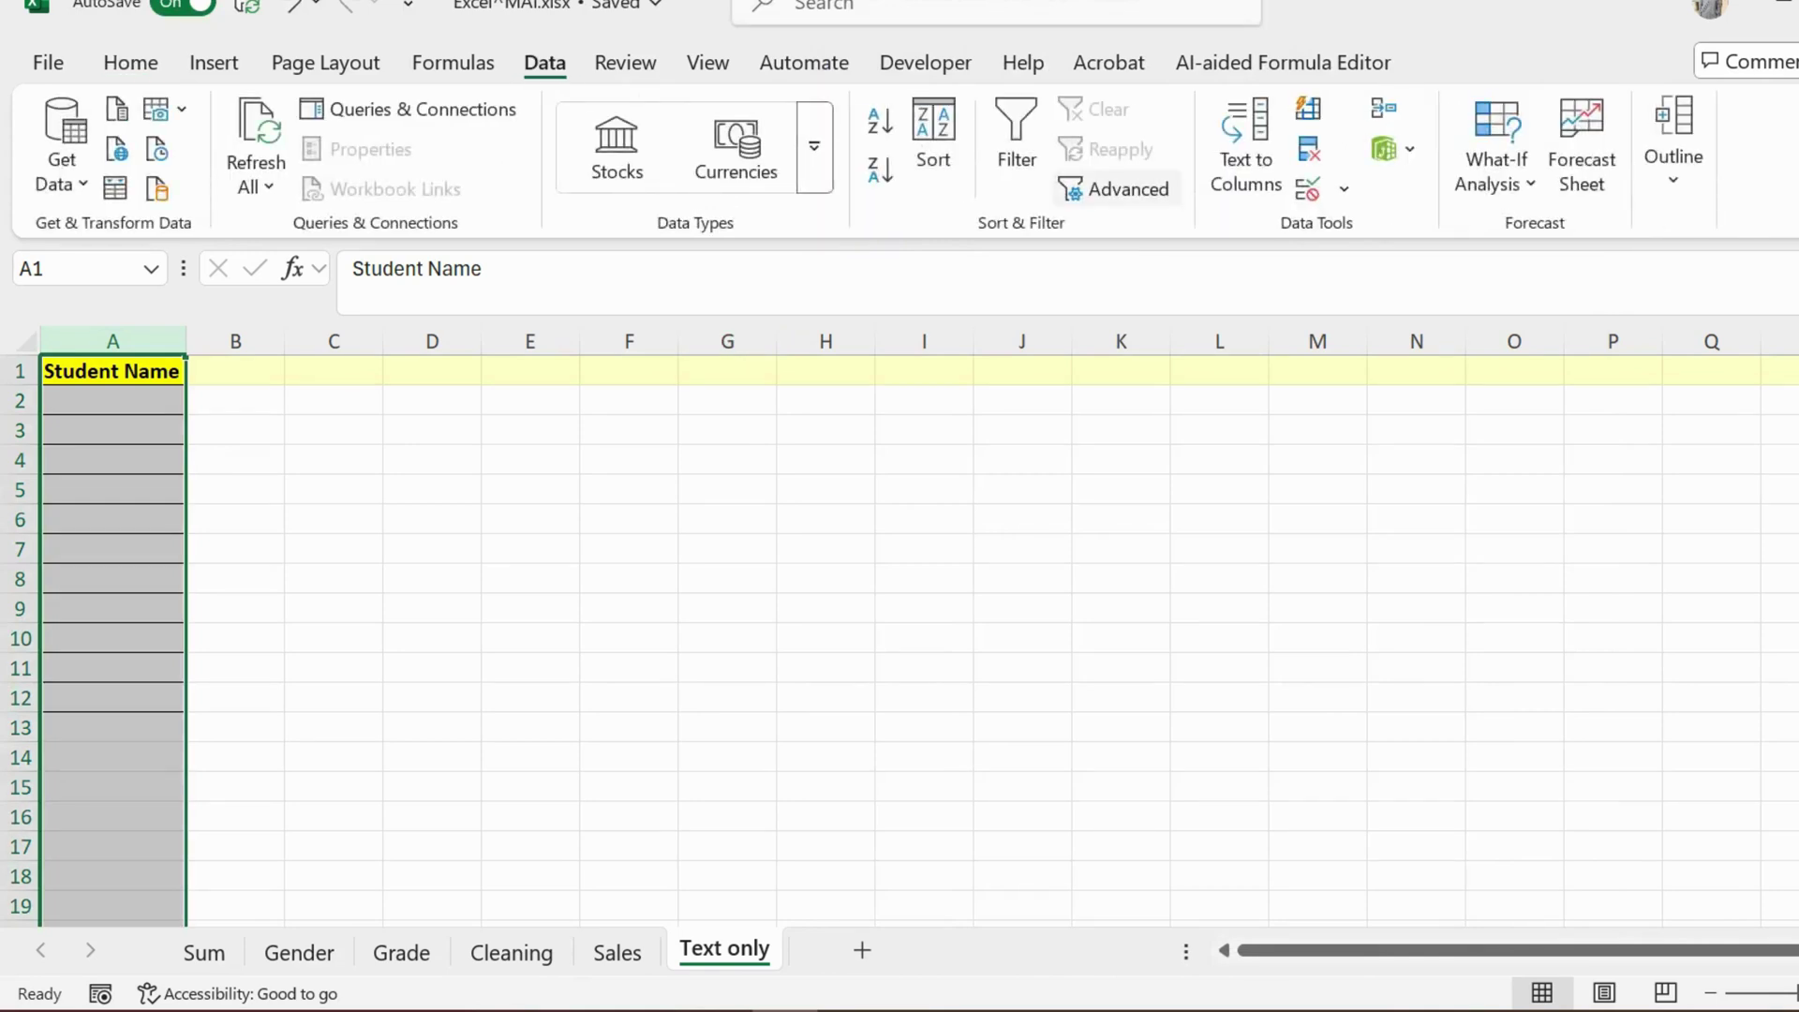
pyautogui.click(1344, 188)
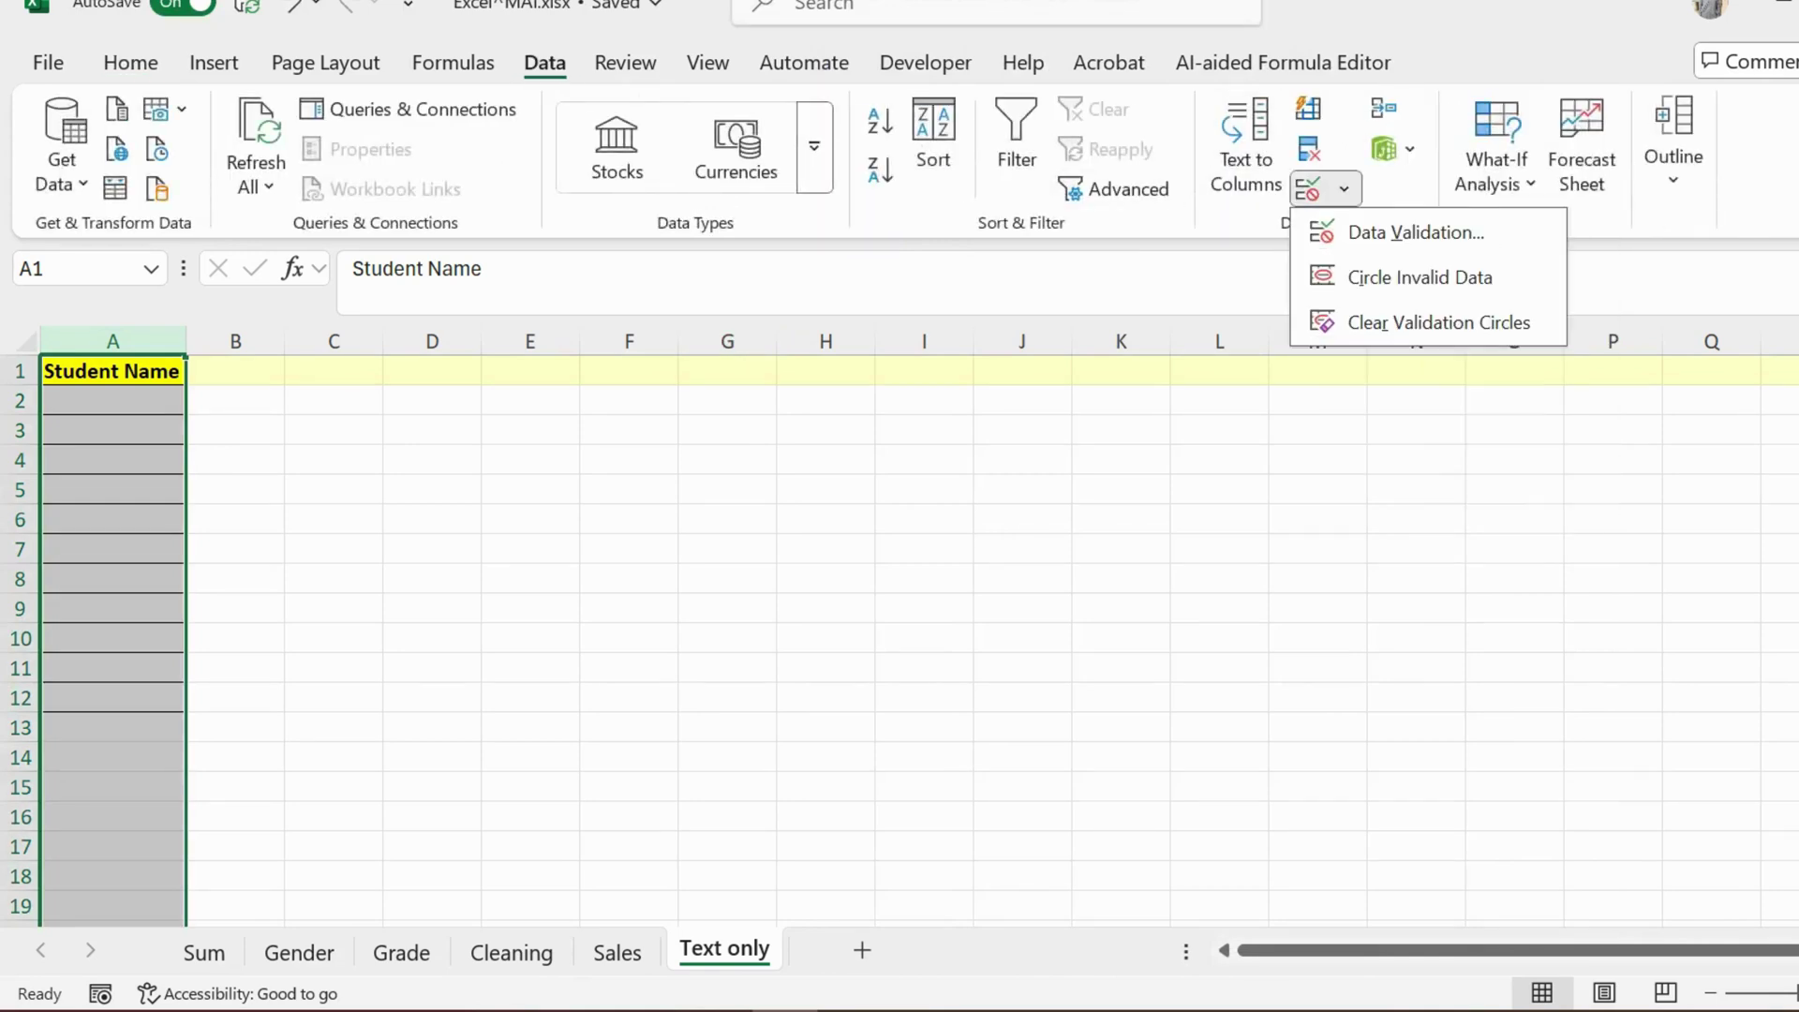
pyautogui.click(1385, 228)
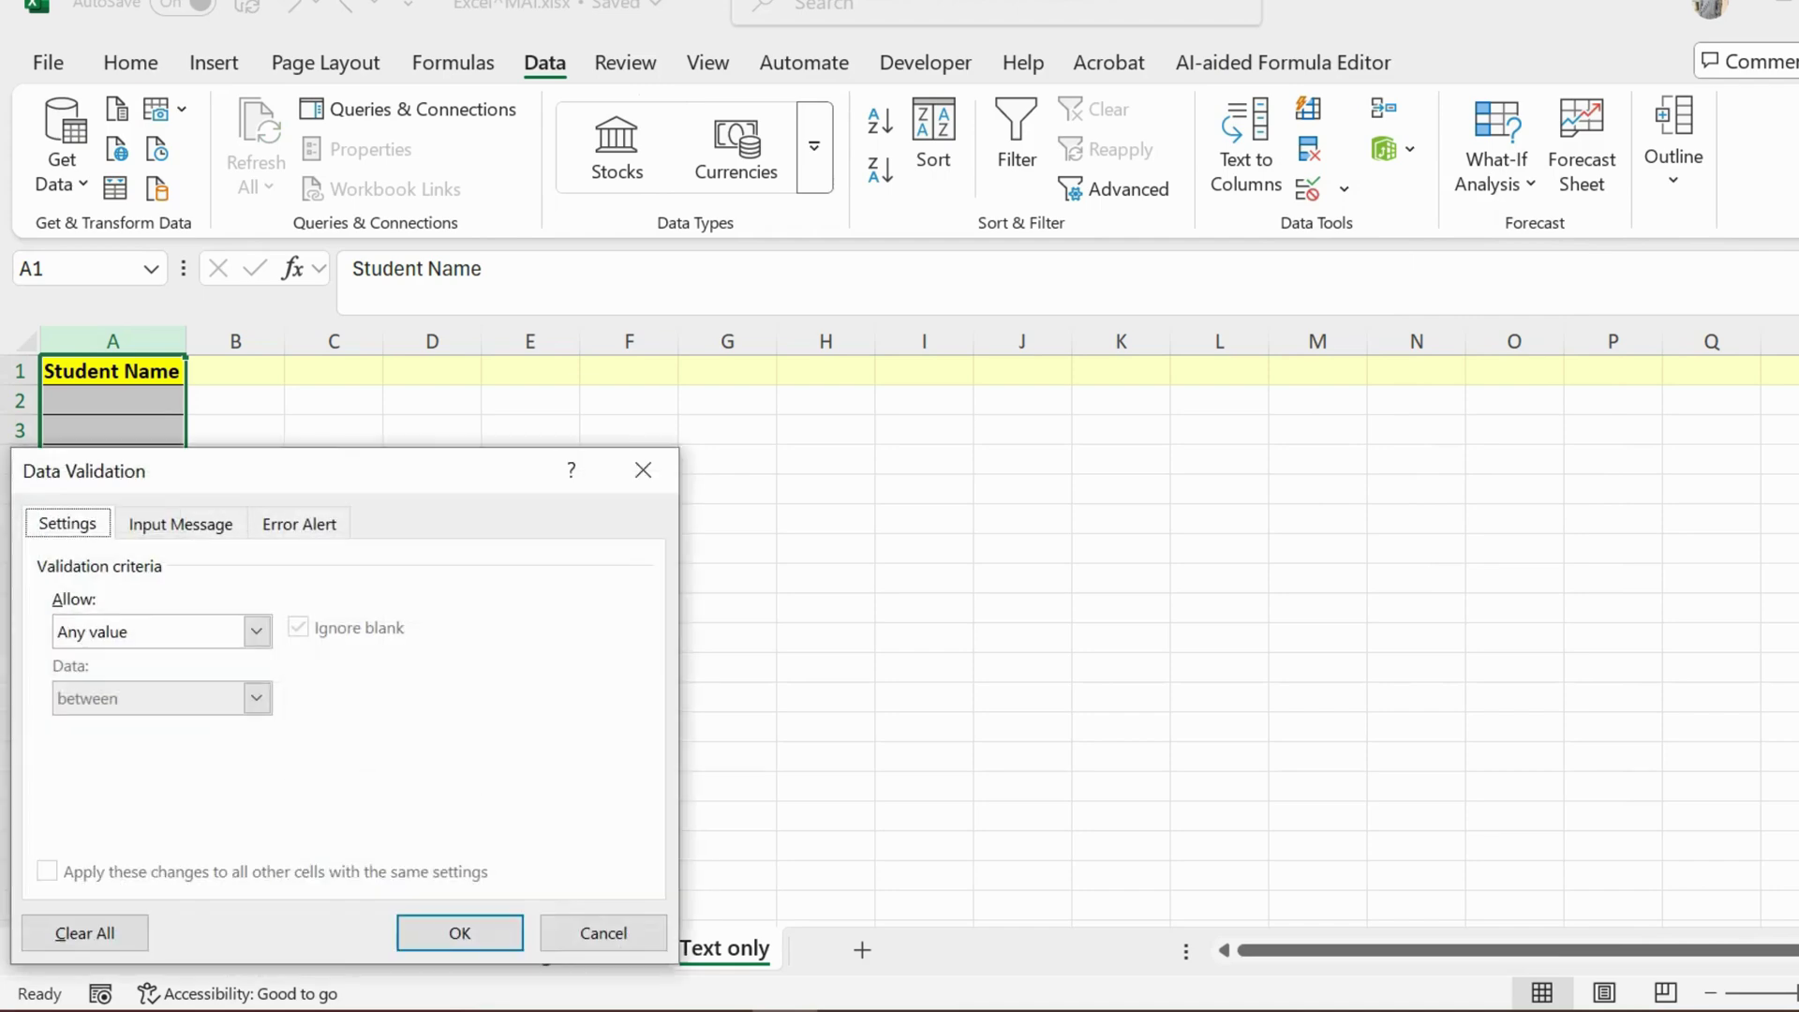
# Step: Set the validation to Custom with the =ISTEXT(A1) formula copied from ChatGPT
pyautogui.hotkey('alt', 'Tab')
pyautogui.hotkey('alt', 'Tab')
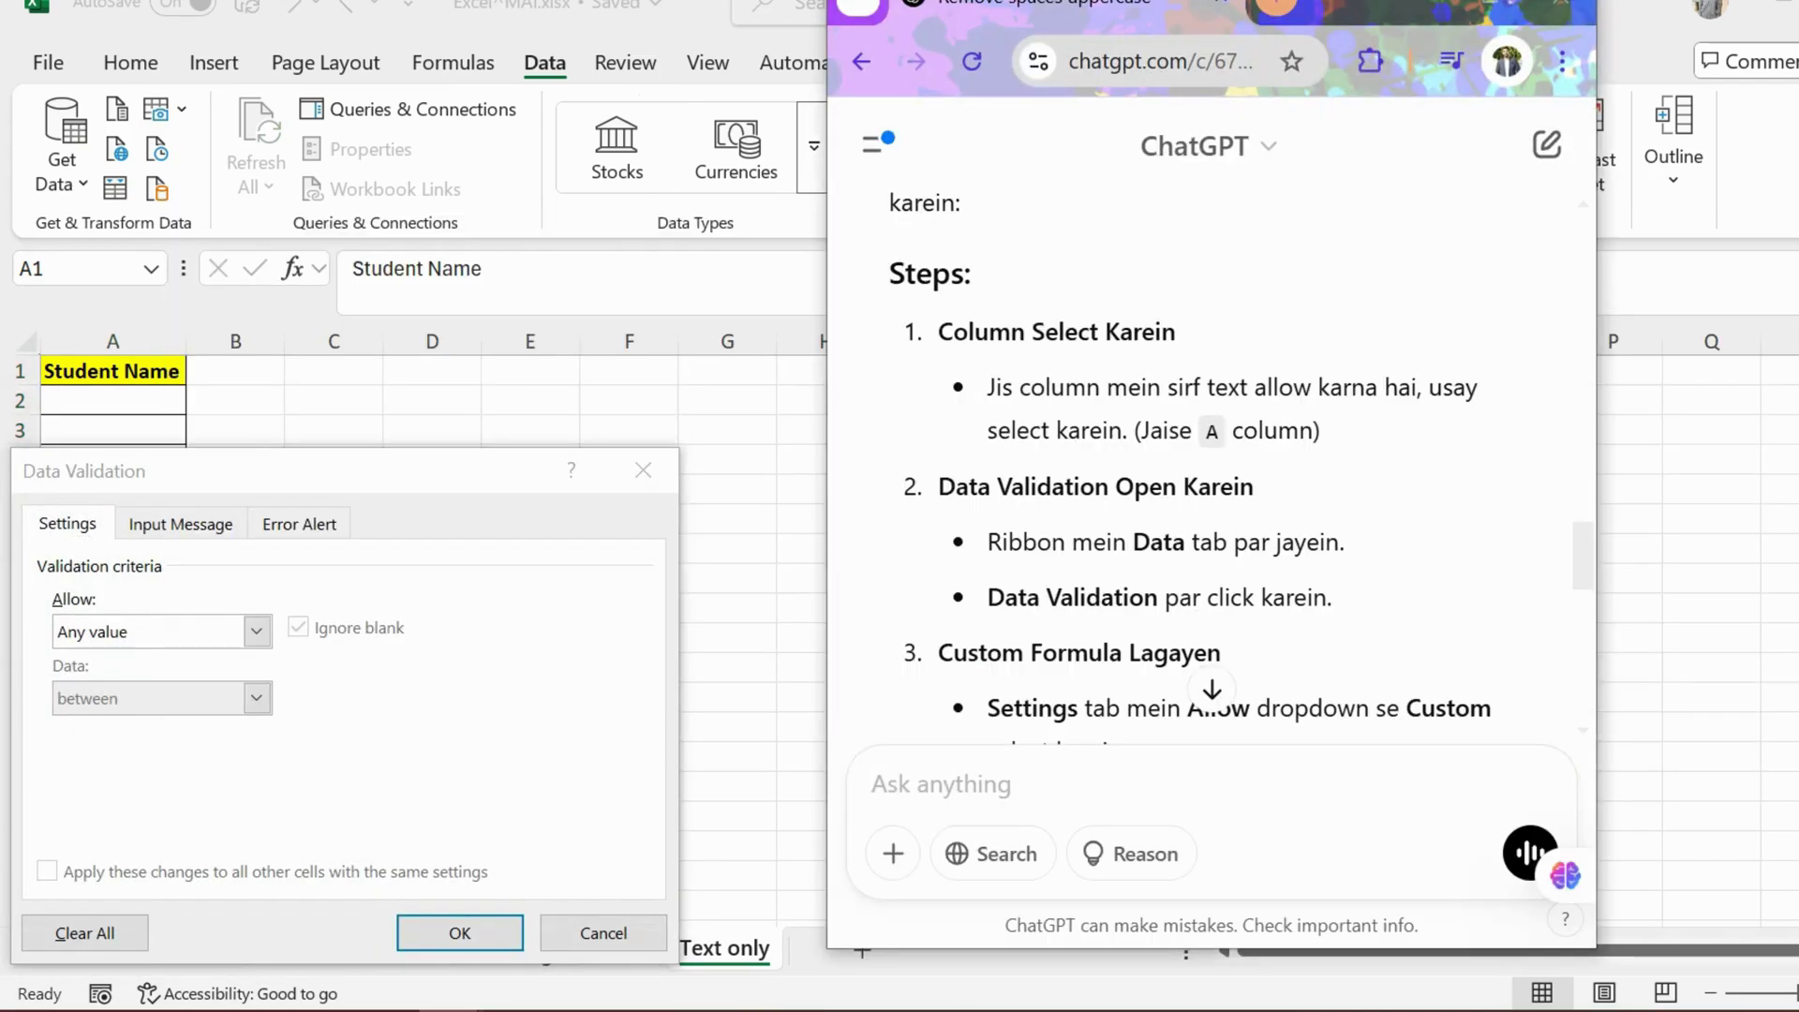
pyautogui.scroll(-3, 1209, 421)
pyautogui.scroll(-3, 1208, 469)
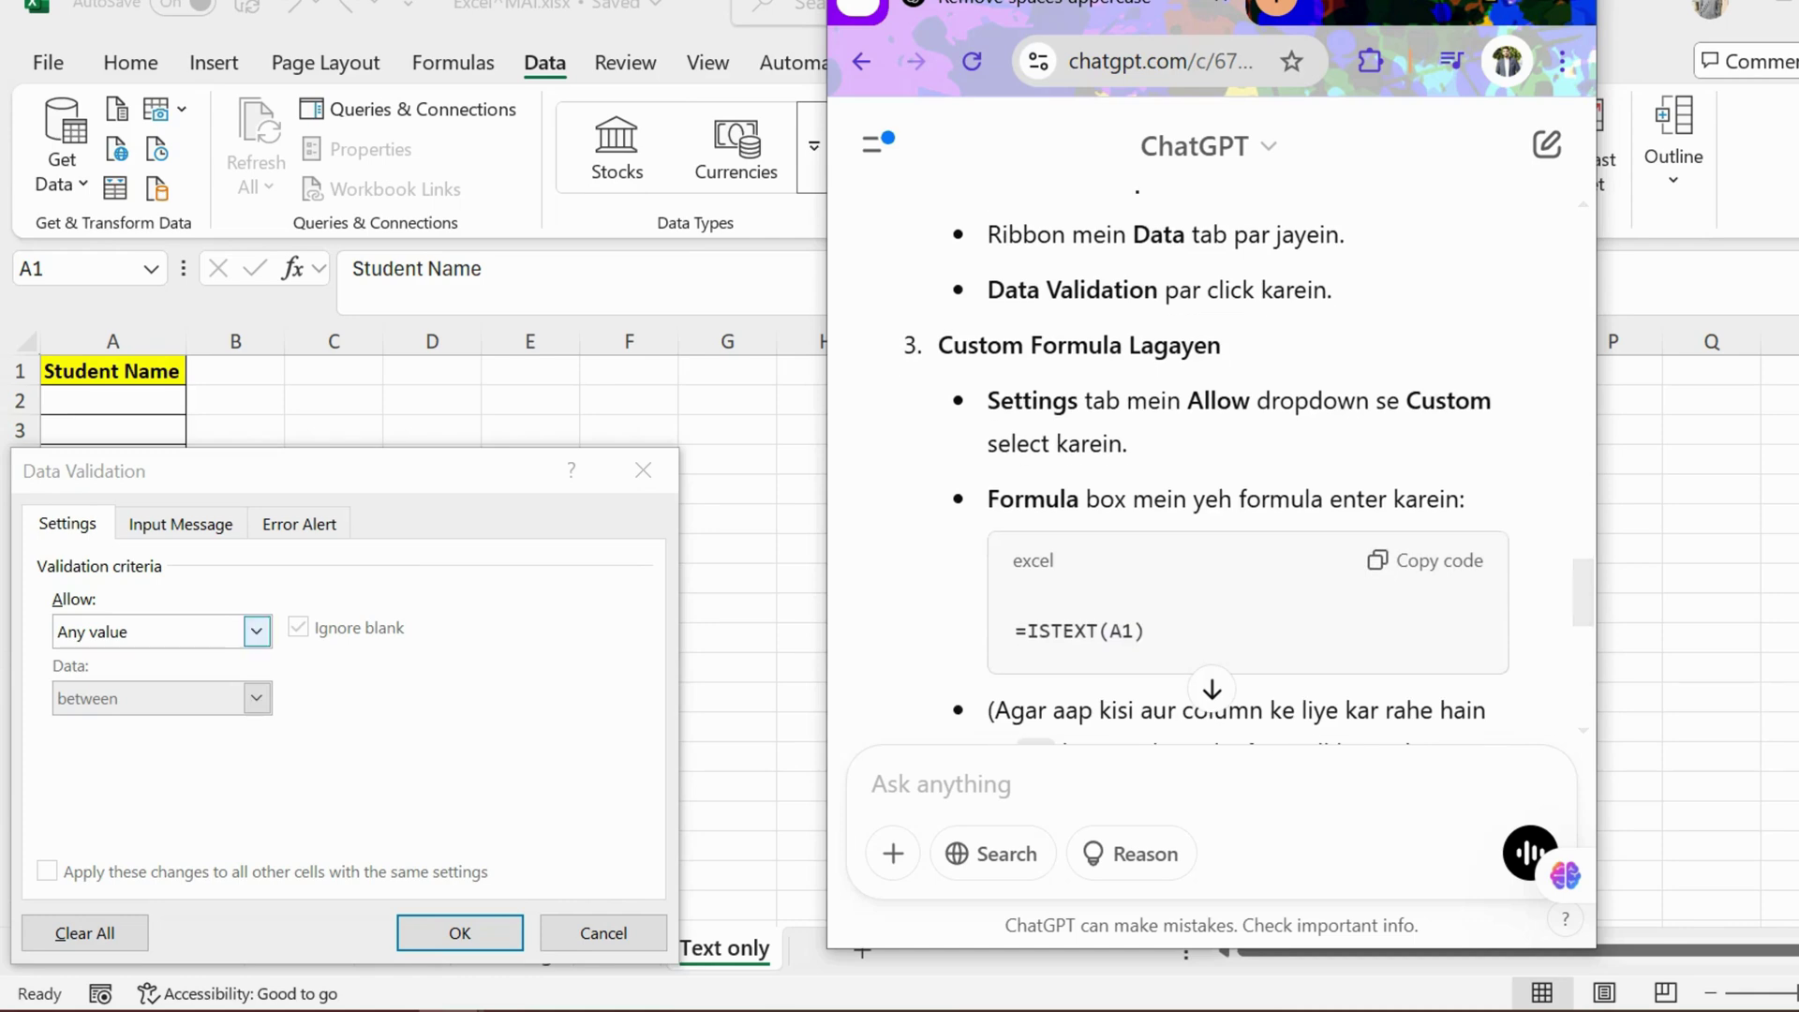
pyautogui.click(255, 630)
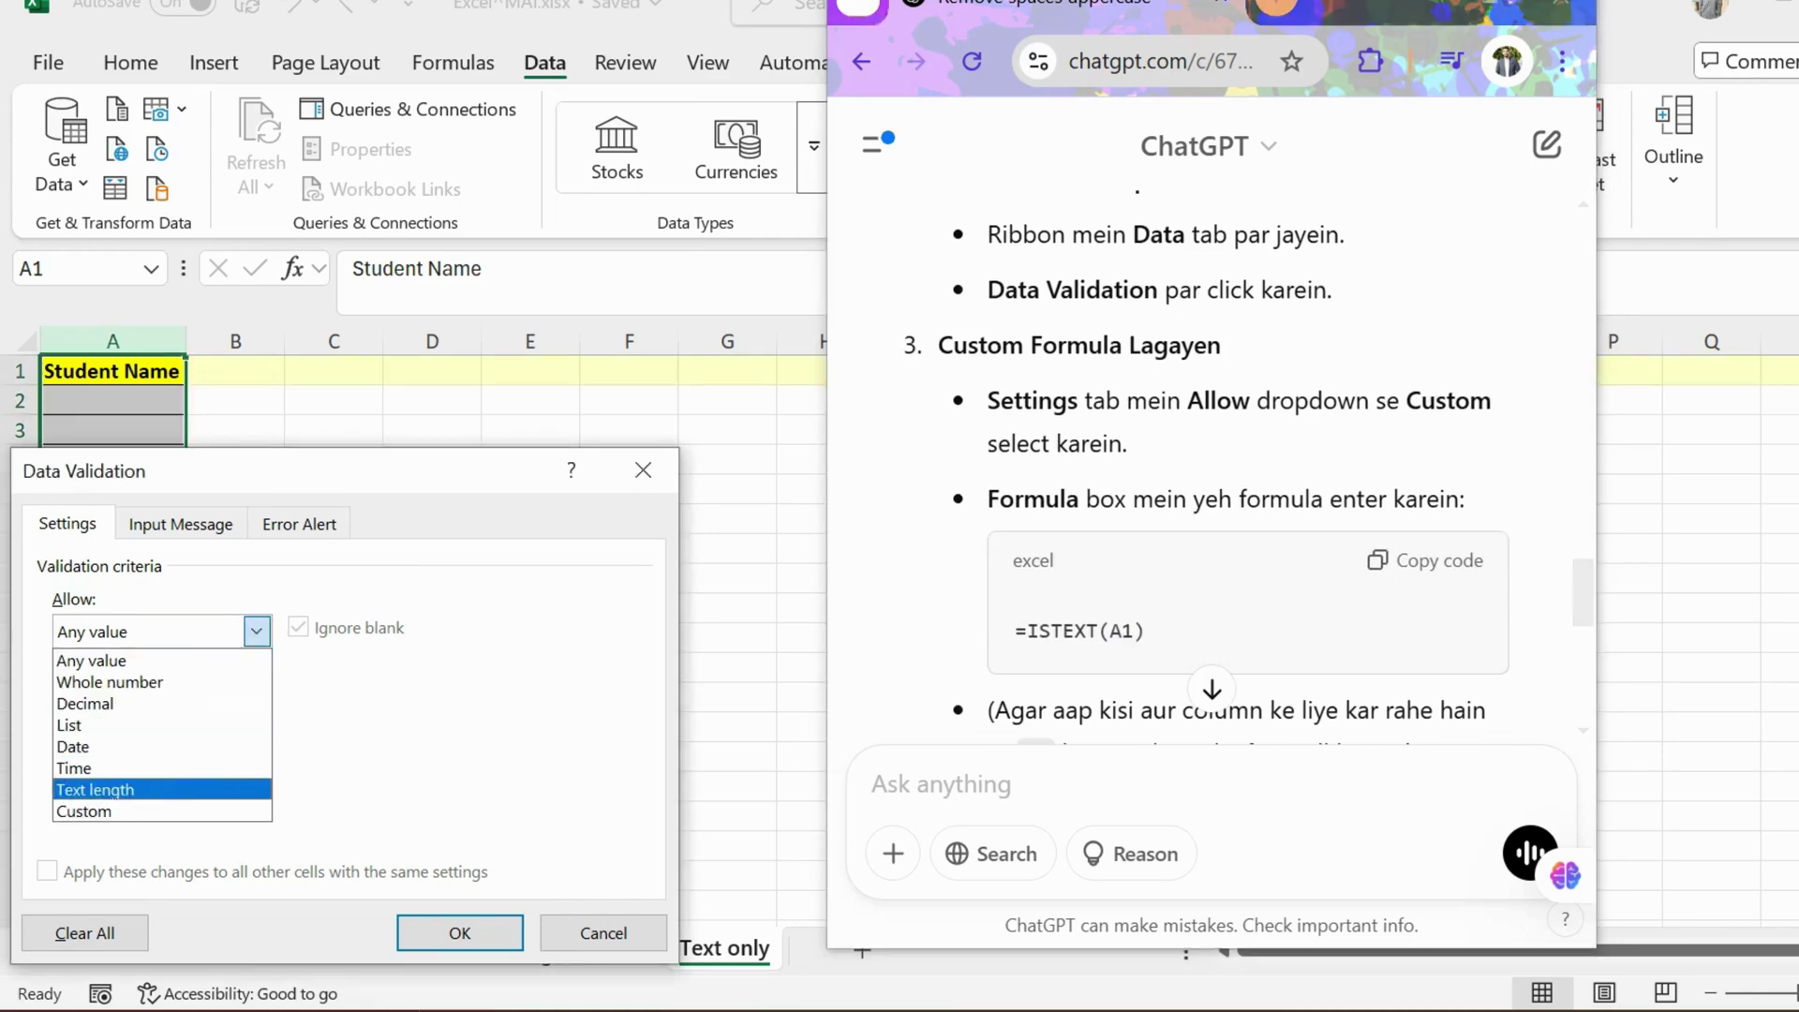
pyautogui.click(89, 811)
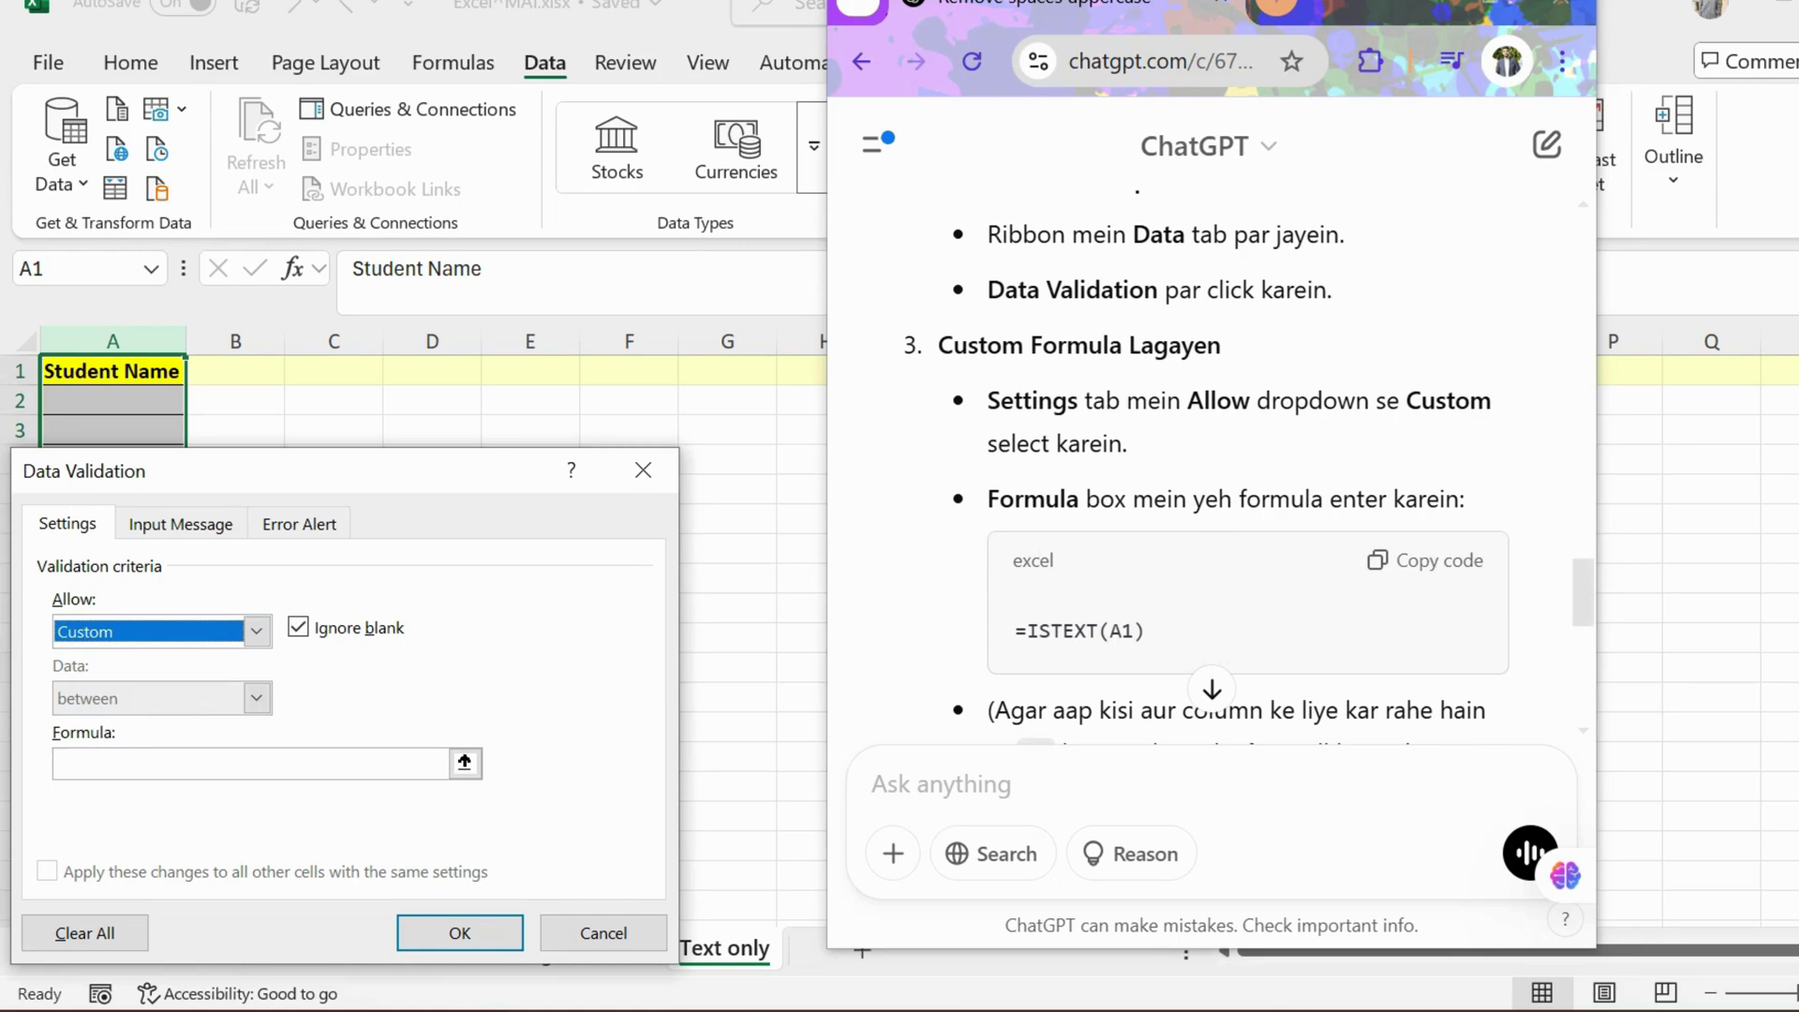
pyautogui.click(1425, 560)
pyautogui.click(250, 763)
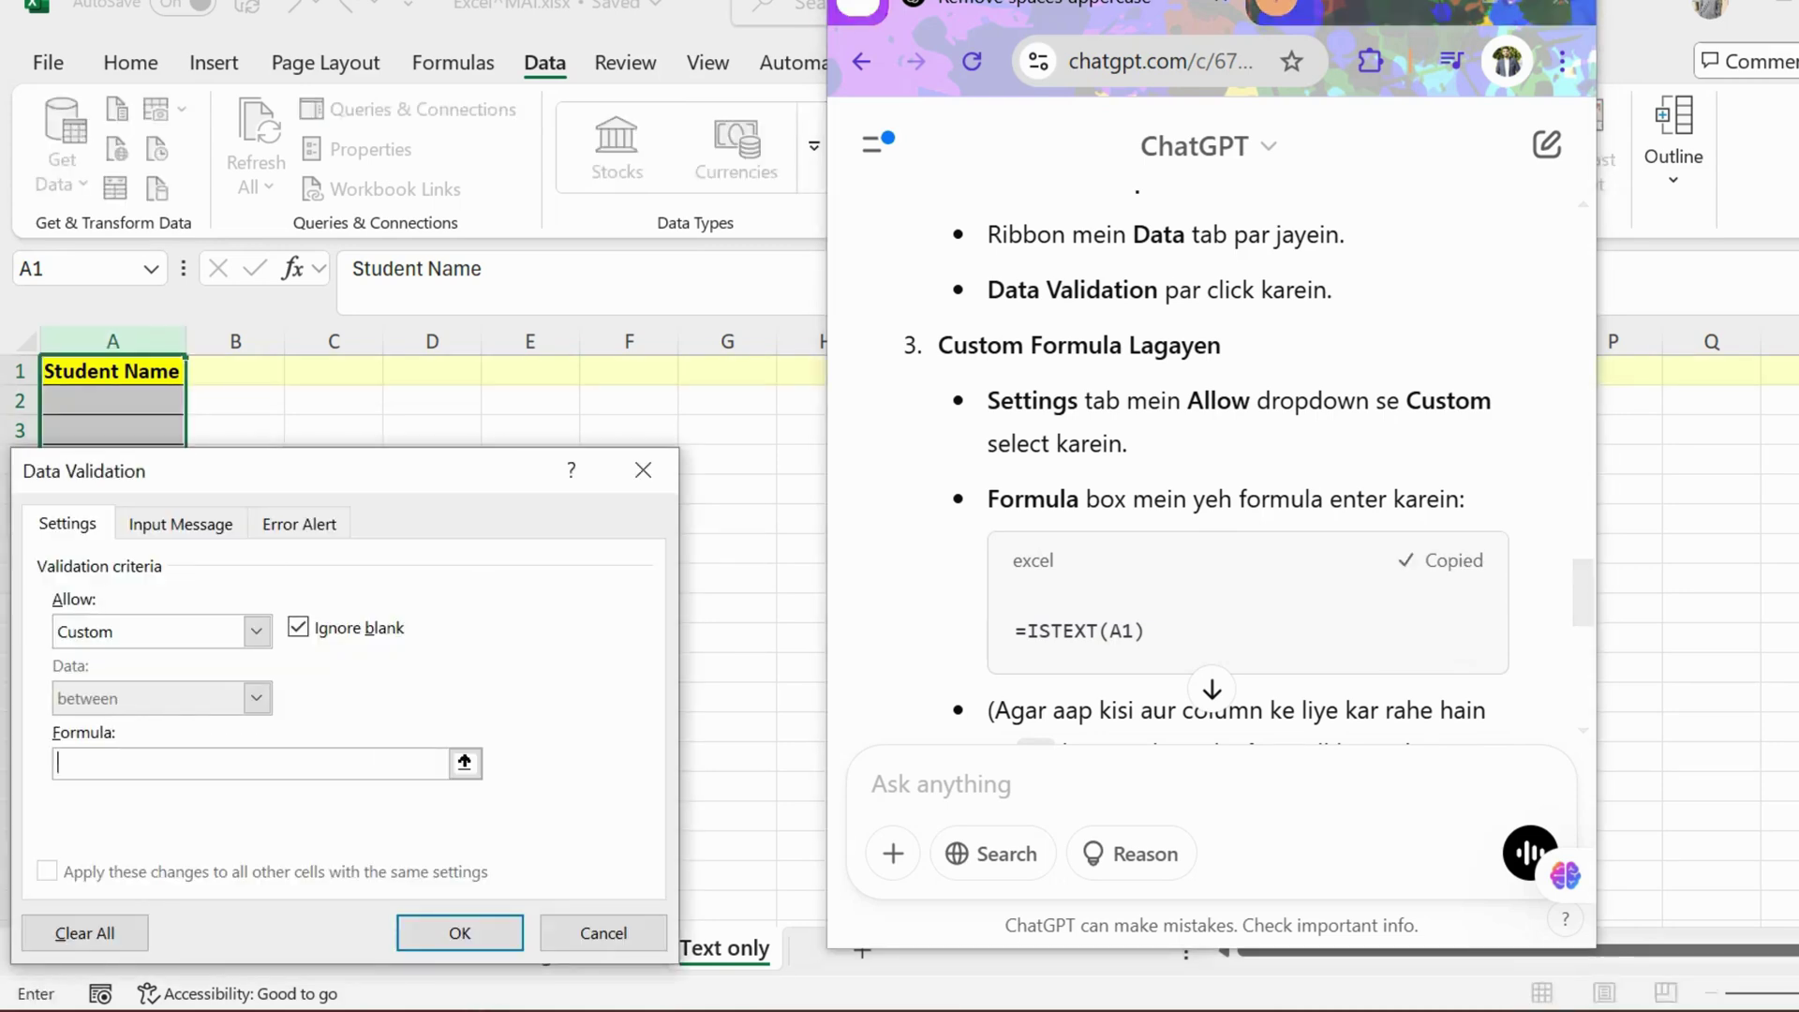
pyautogui.hotkey('ctrl', 'v')
pyautogui.scroll(-3, 1218, 468)
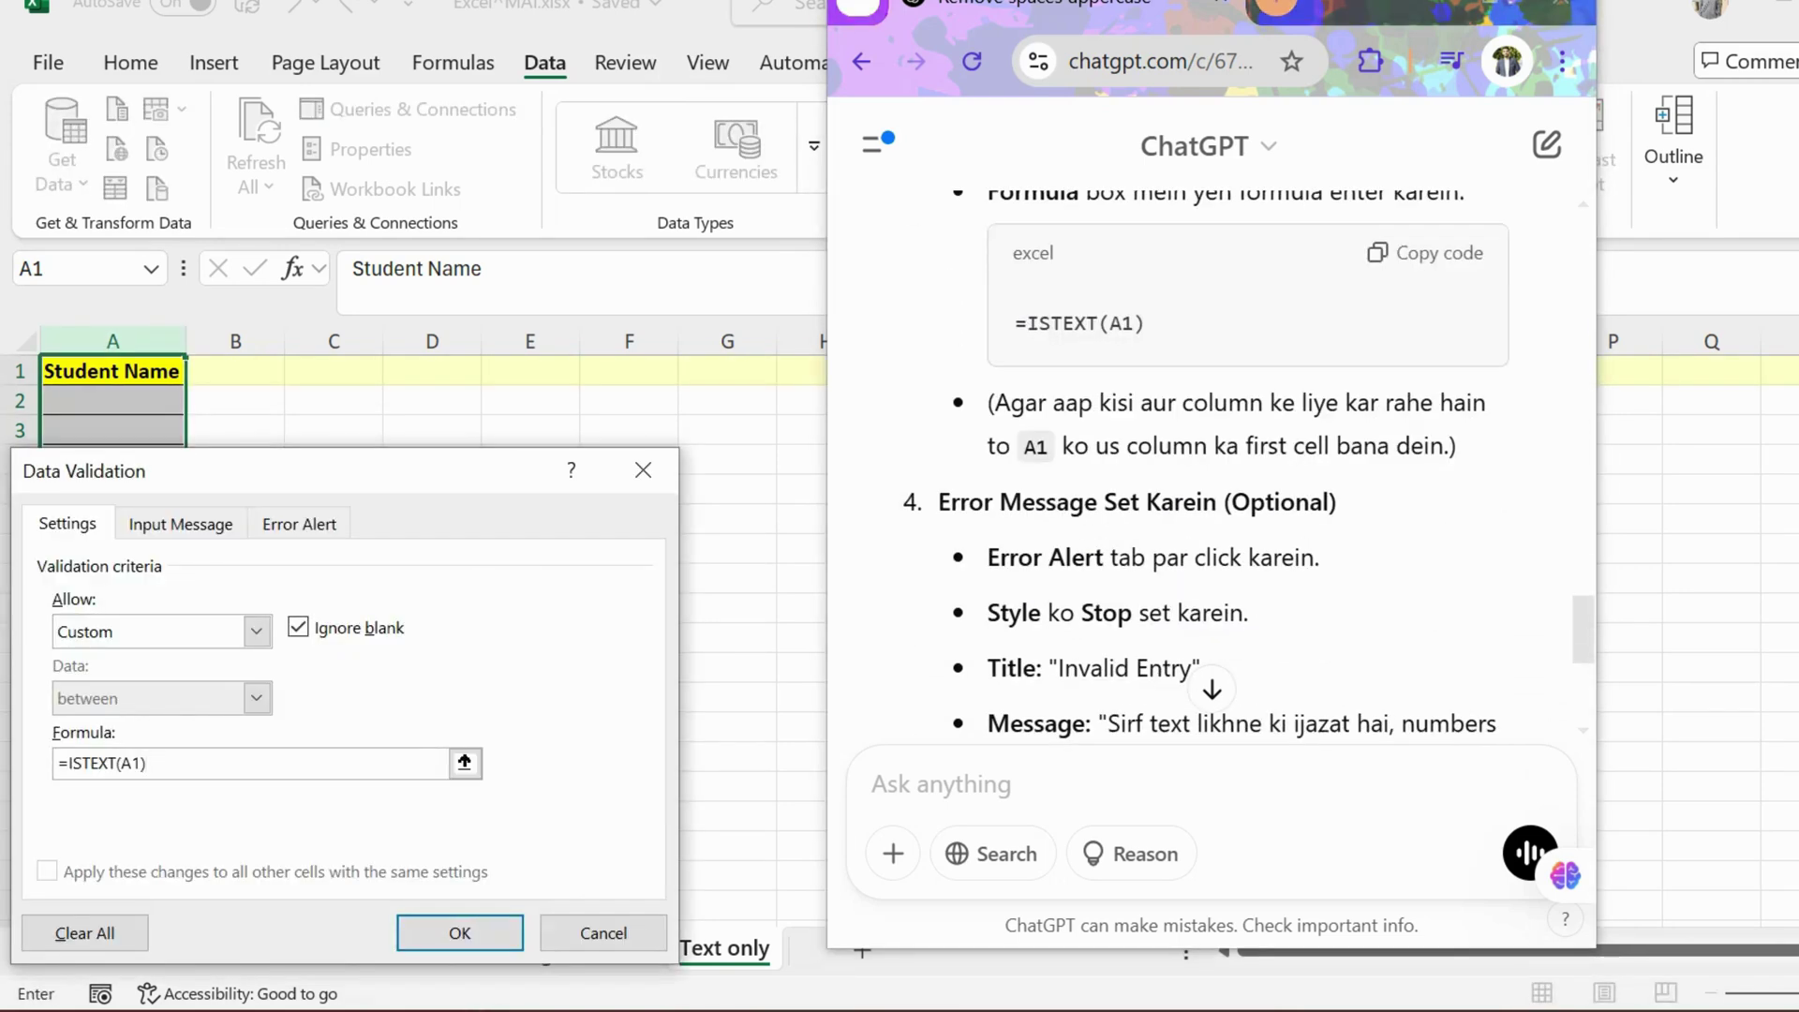
pyautogui.scroll(-2, 1218, 469)
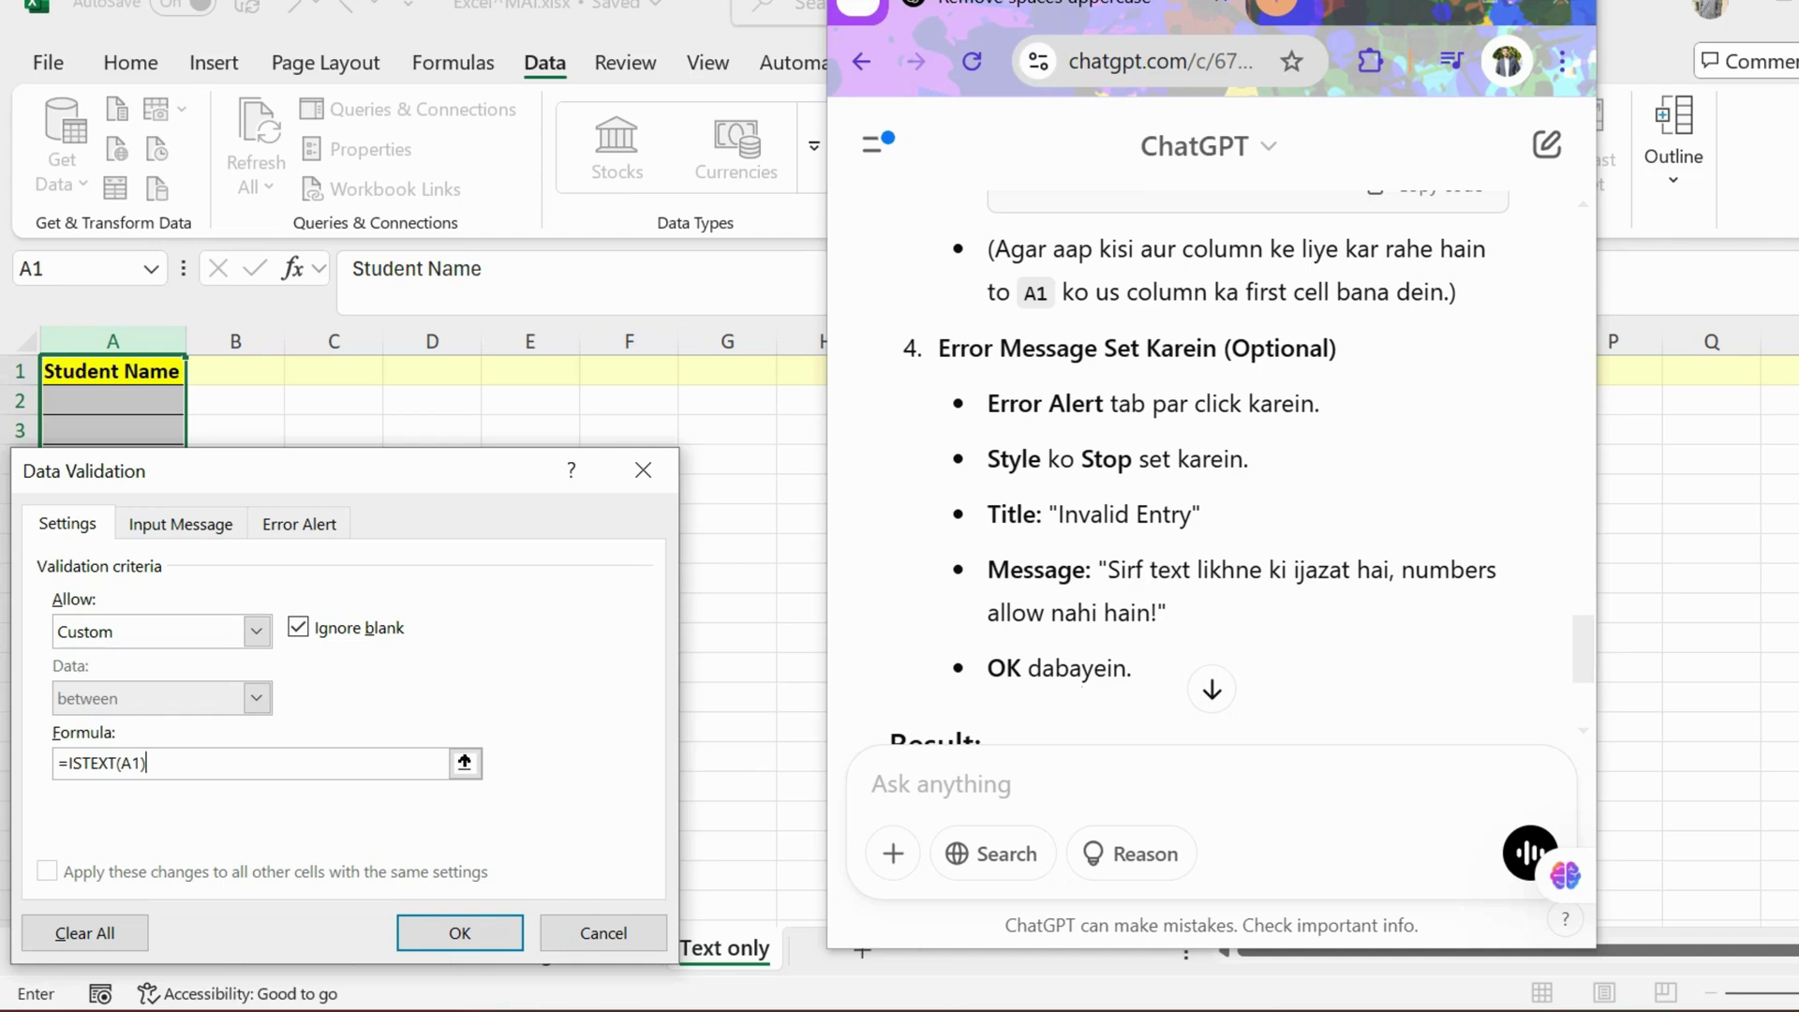
pyautogui.click(299, 524)
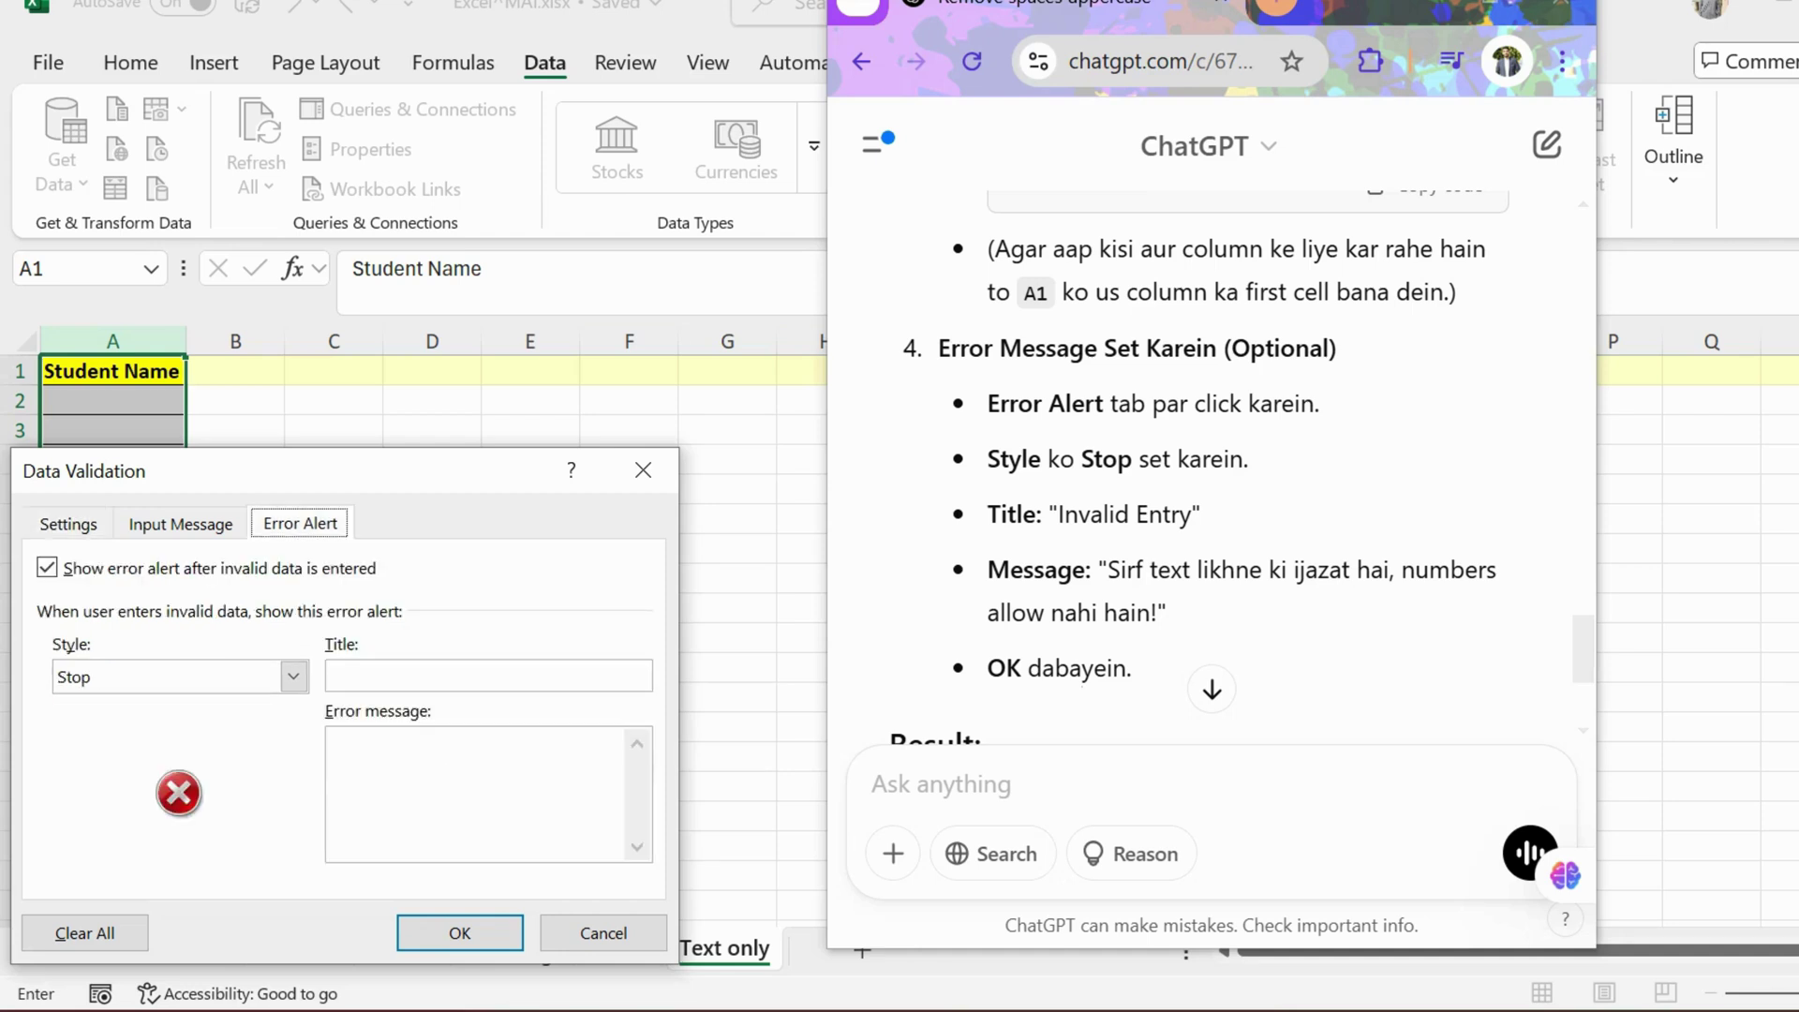
# Step: Add a Stop error alert titled 'Invalid ENtry' with ChatGPT's text-only message, and apply the rule
pyautogui.click(67, 523)
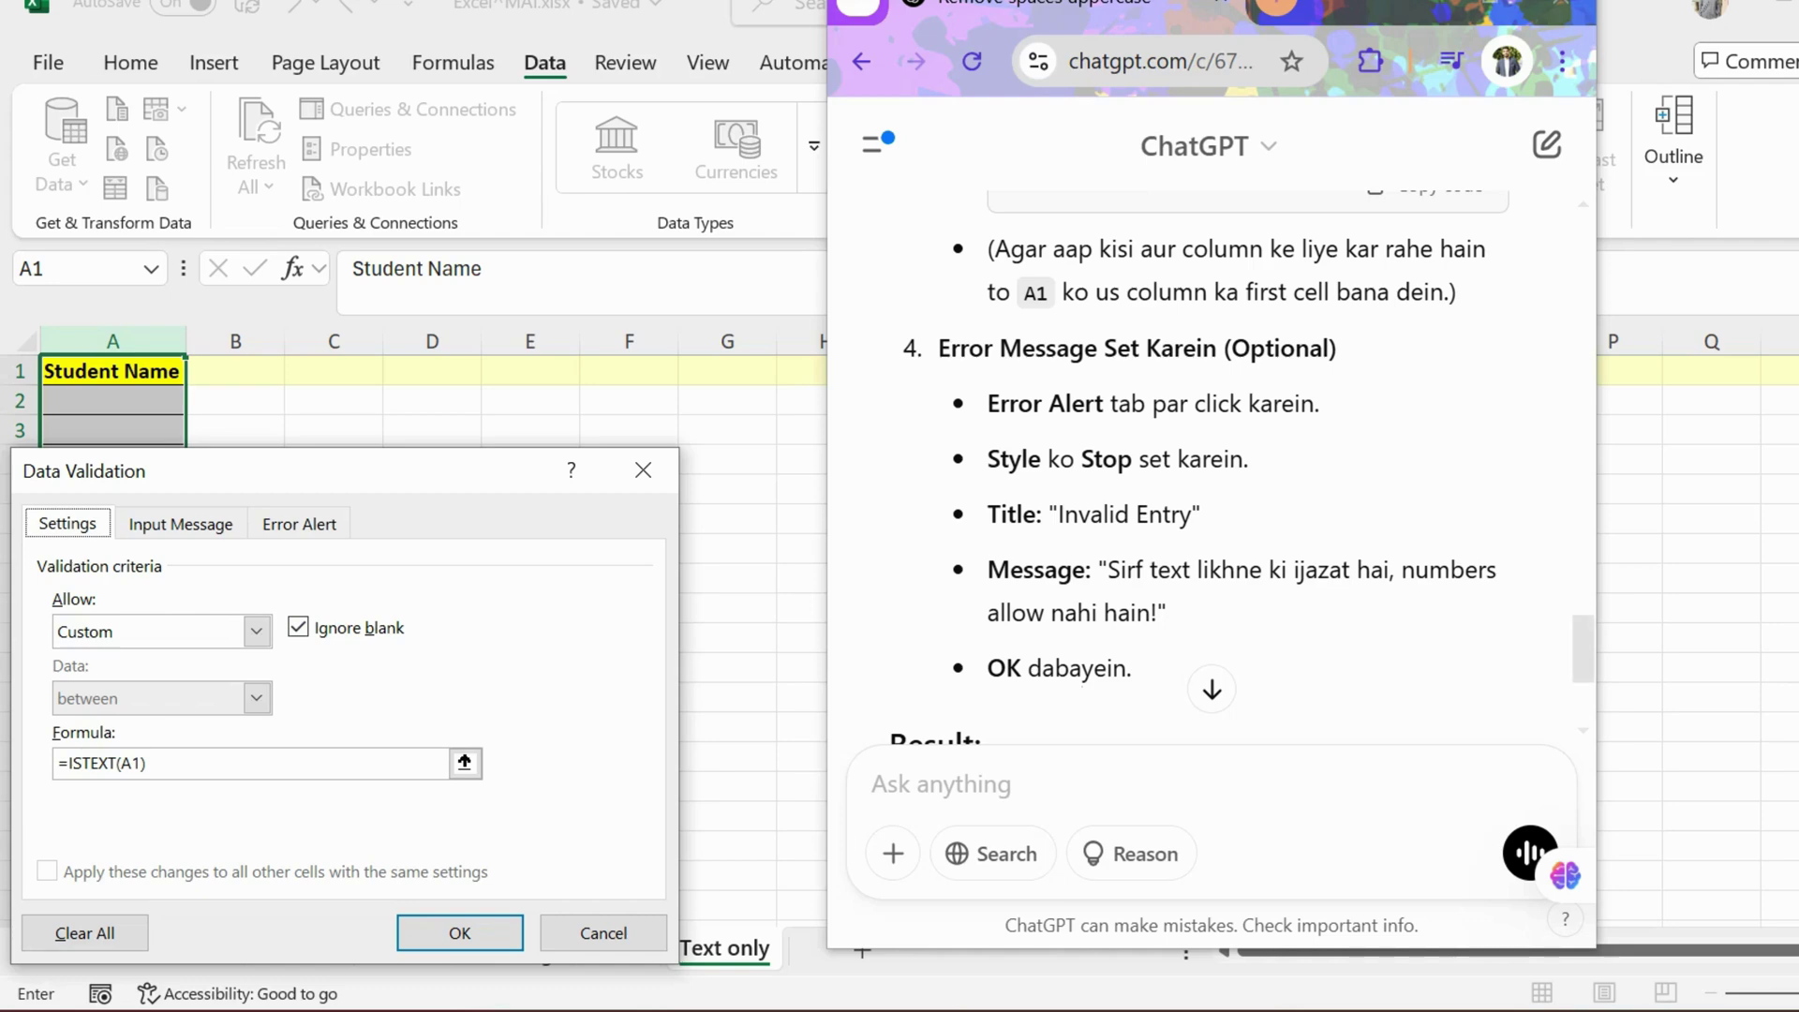
pyautogui.click(300, 524)
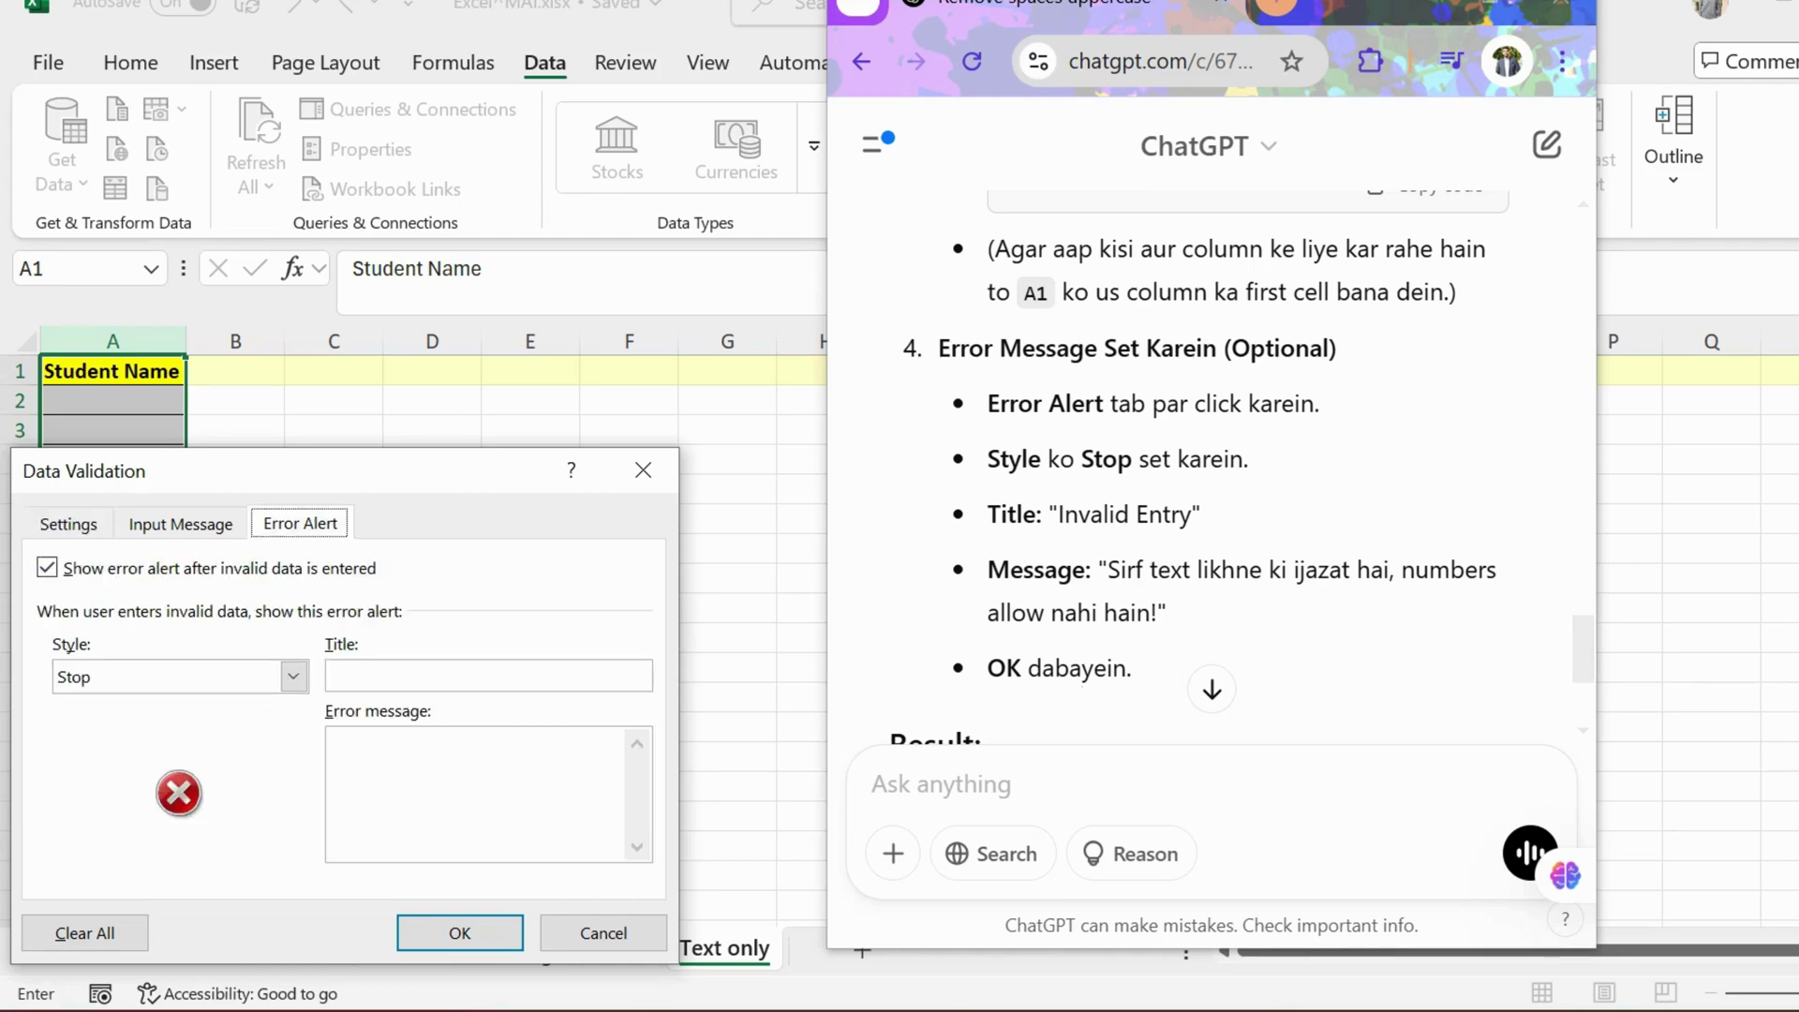
pyautogui.click(294, 677)
pyautogui.click(180, 705)
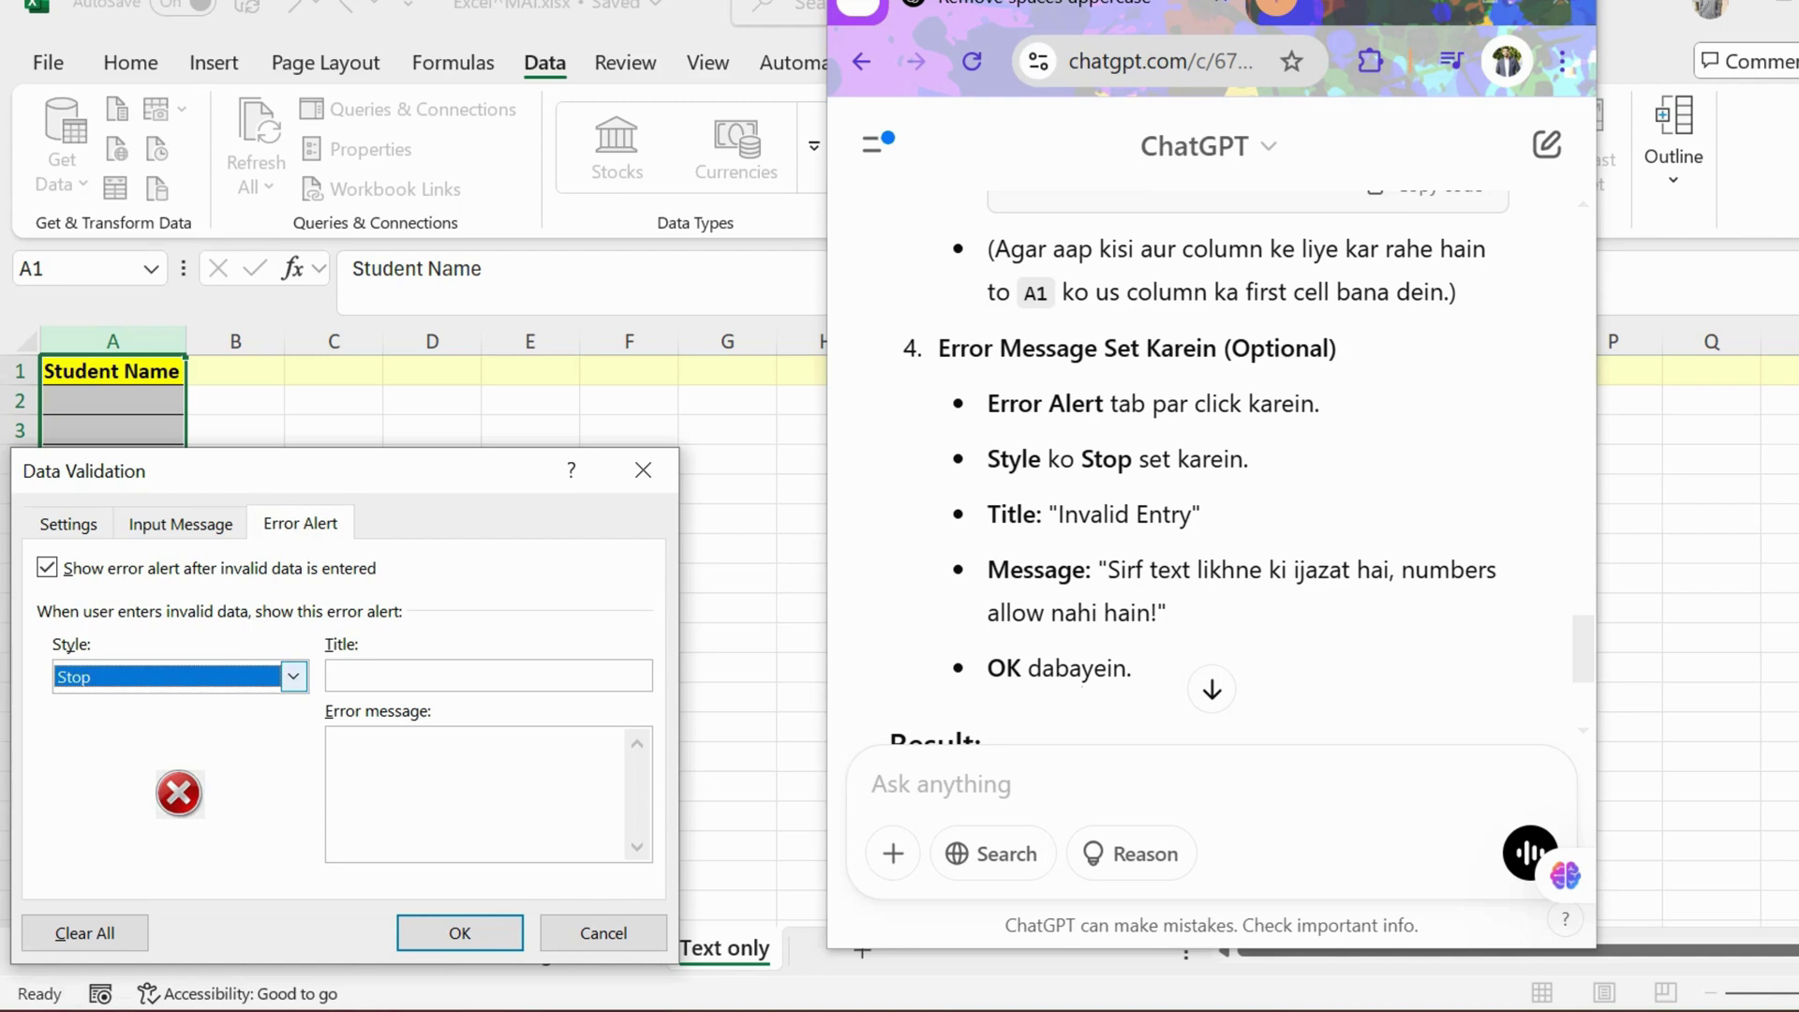
pyautogui.click(488, 675)
pyautogui.write('Invalid ENtry')
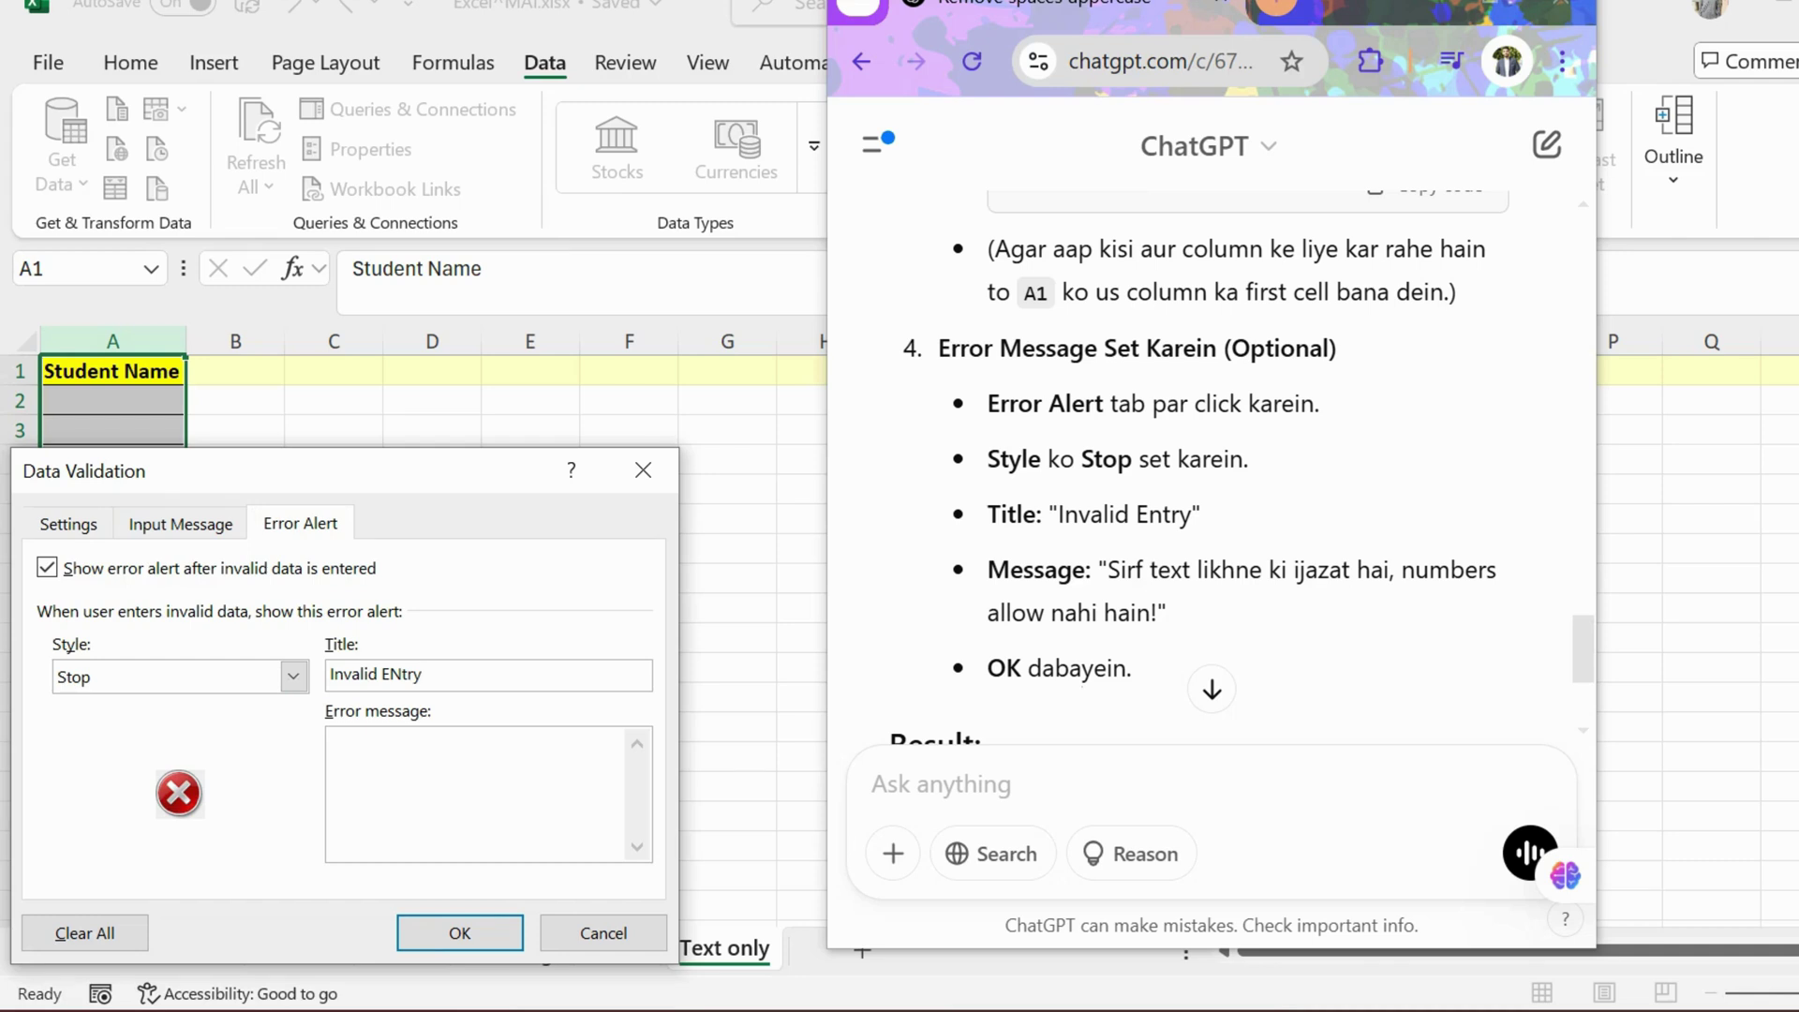
pyautogui.moveTo(1167, 612); pyautogui.dragTo(1107, 570)
pyautogui.hotkey('ctrl', 'c')
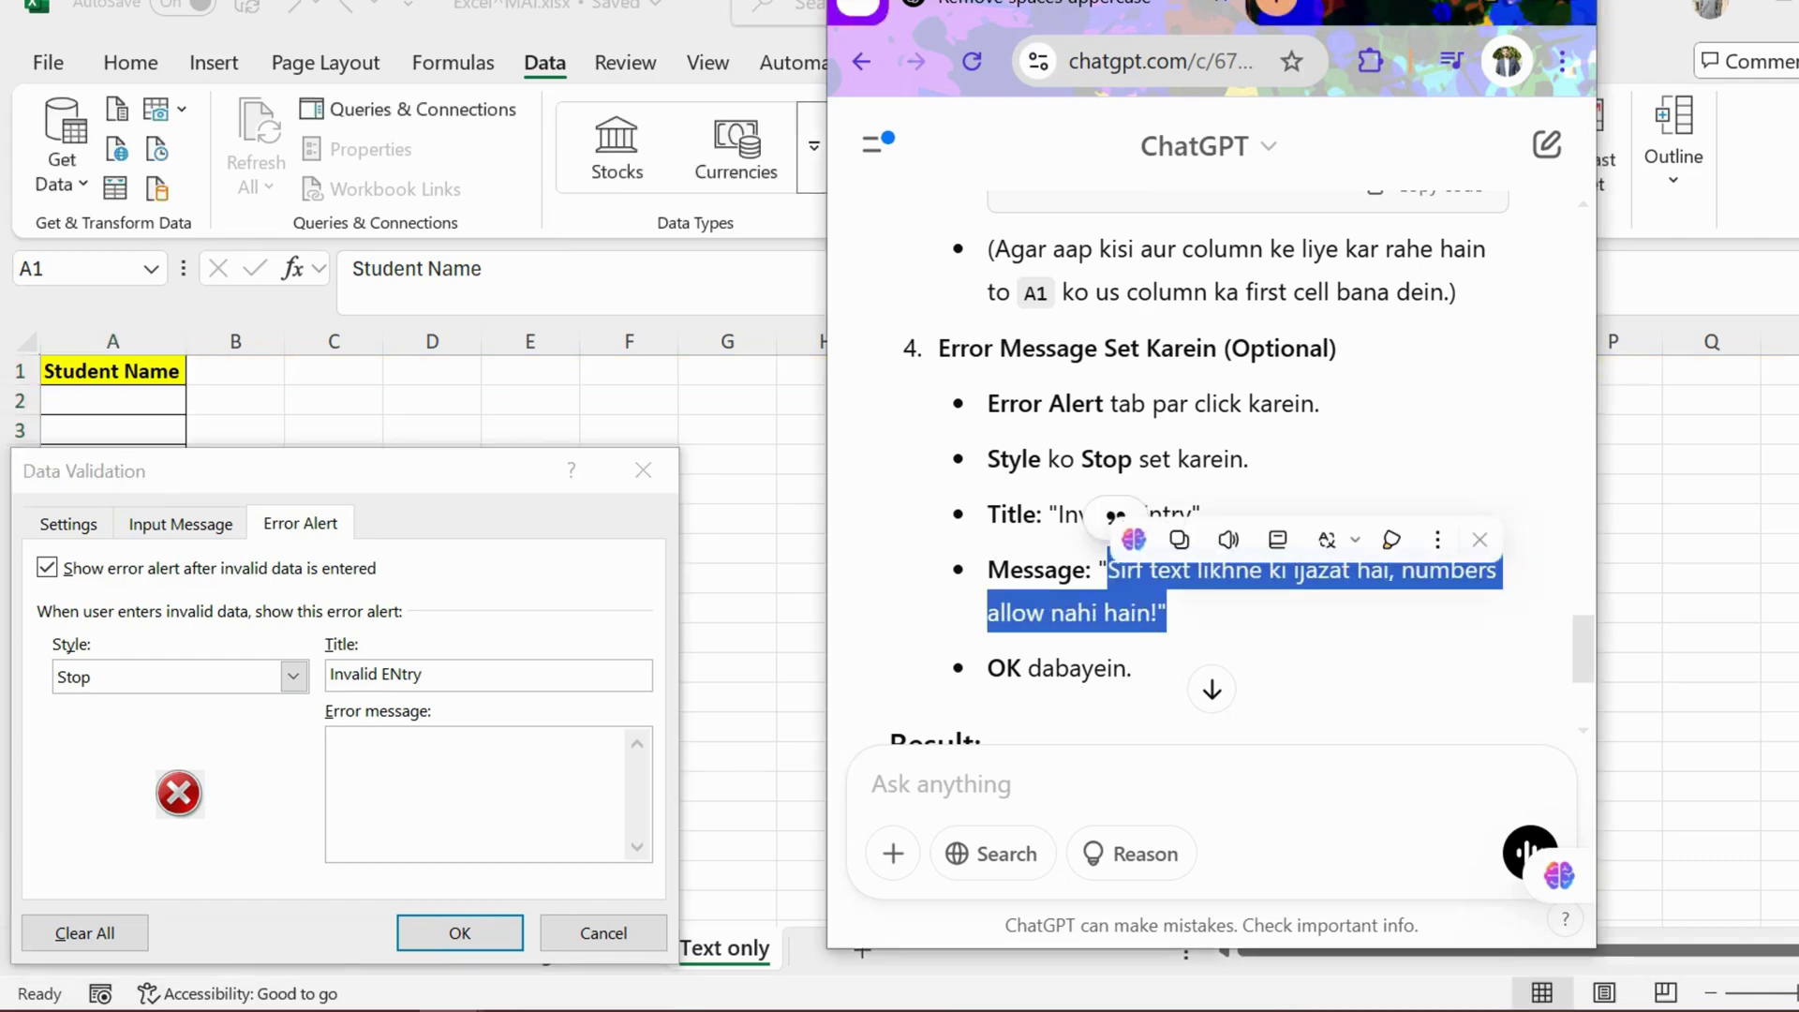
pyautogui.click(450, 774)
pyautogui.hotkey('ctrl', 'v')
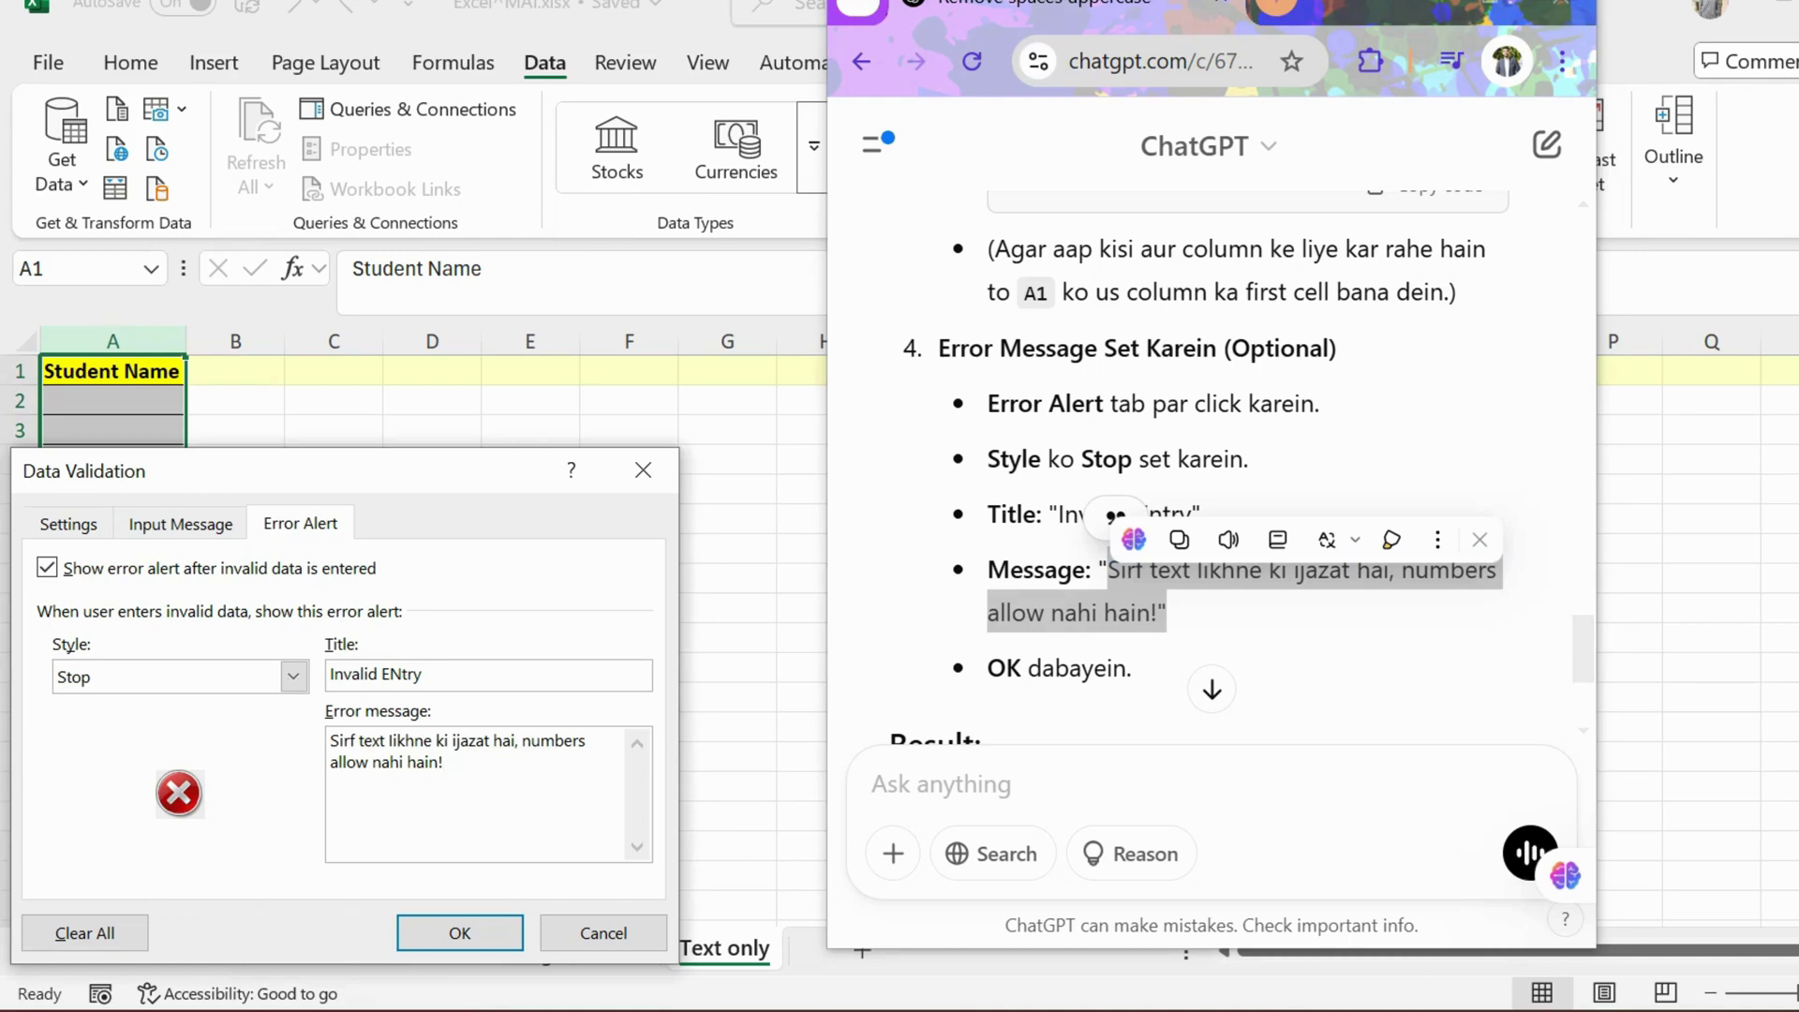
pyautogui.scroll(-3, 1212, 421)
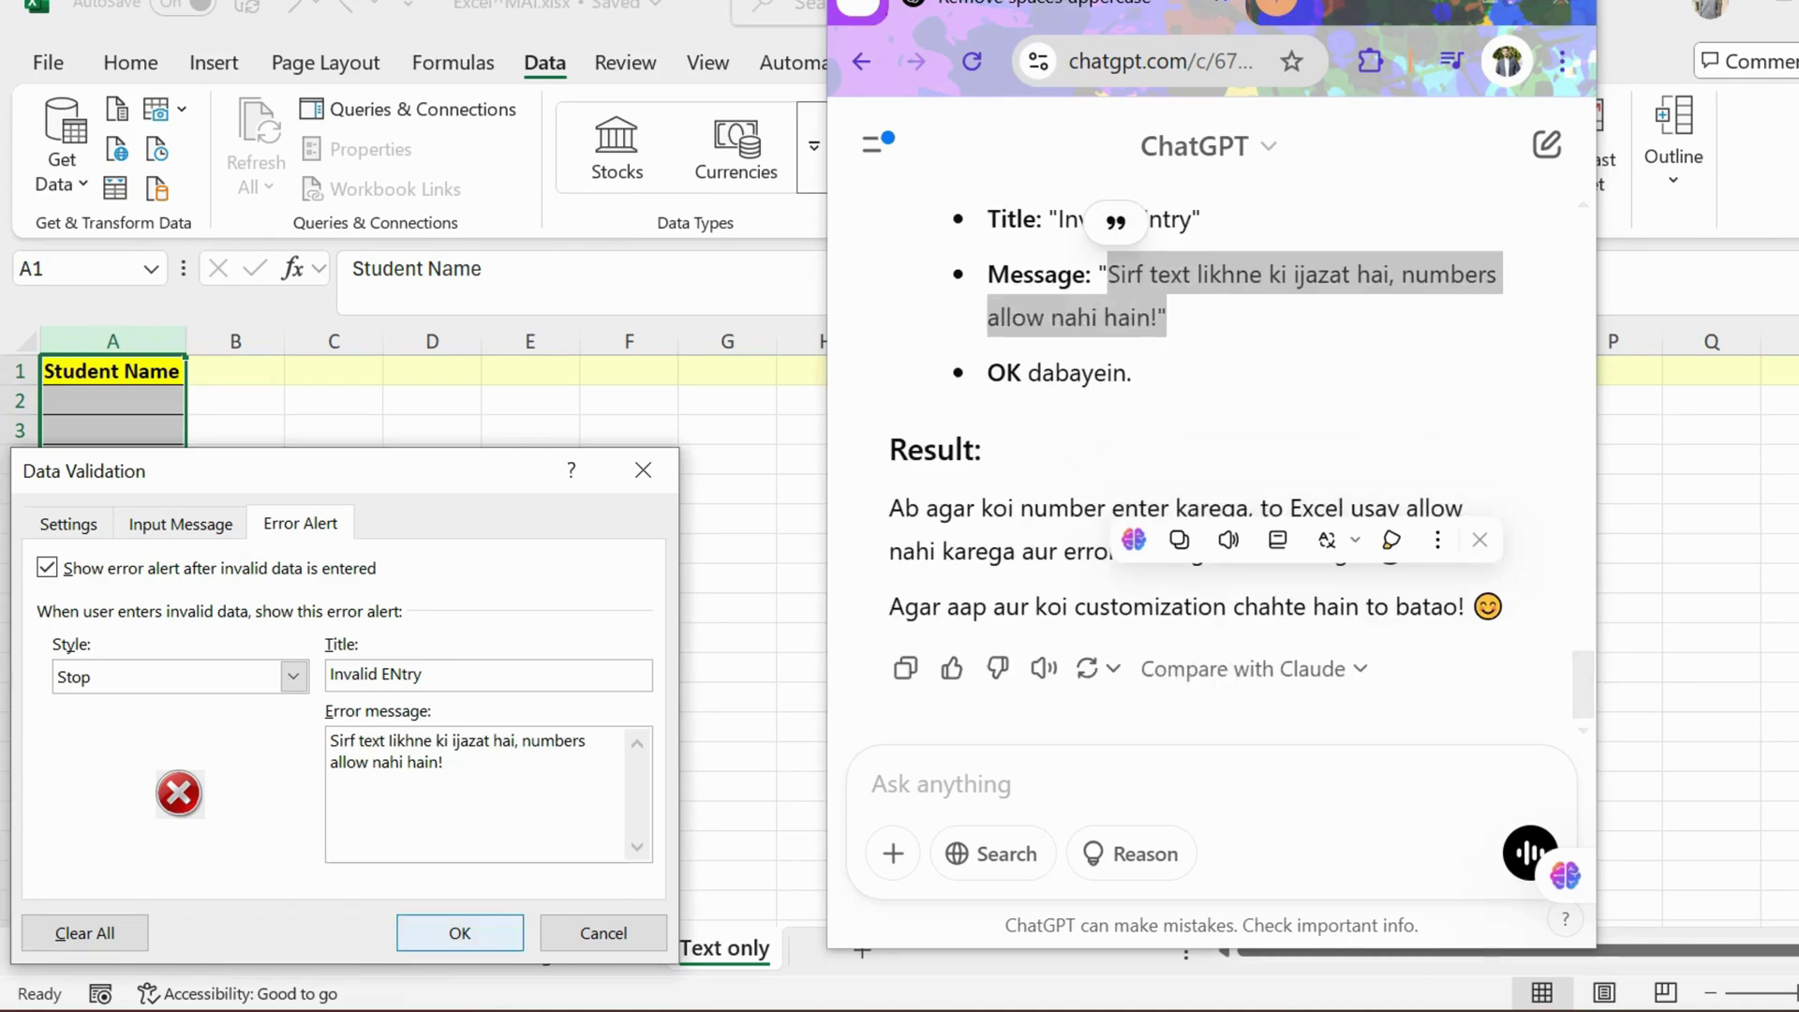
pyautogui.press('Return')
pyautogui.click(112, 401)
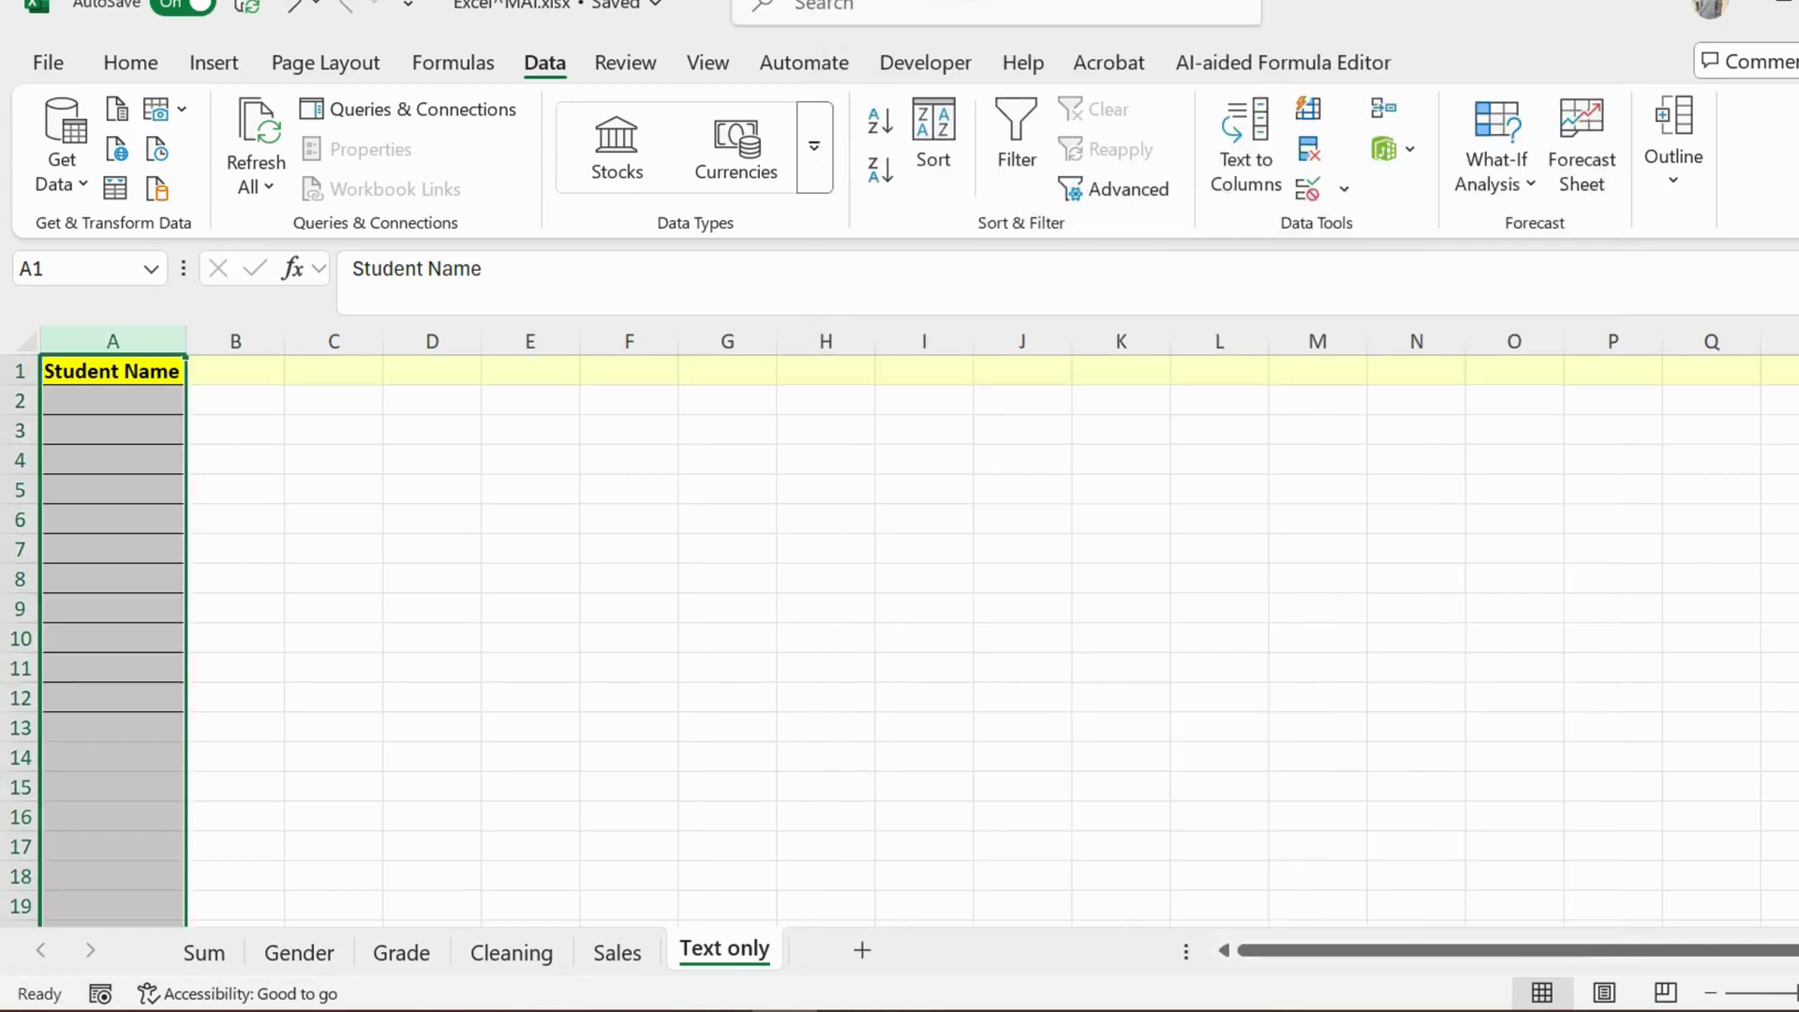
# Step: Test the rule by entering 123 in A2, which is rejected, then retry
pyautogui.write('123')
pyautogui.press('Return')
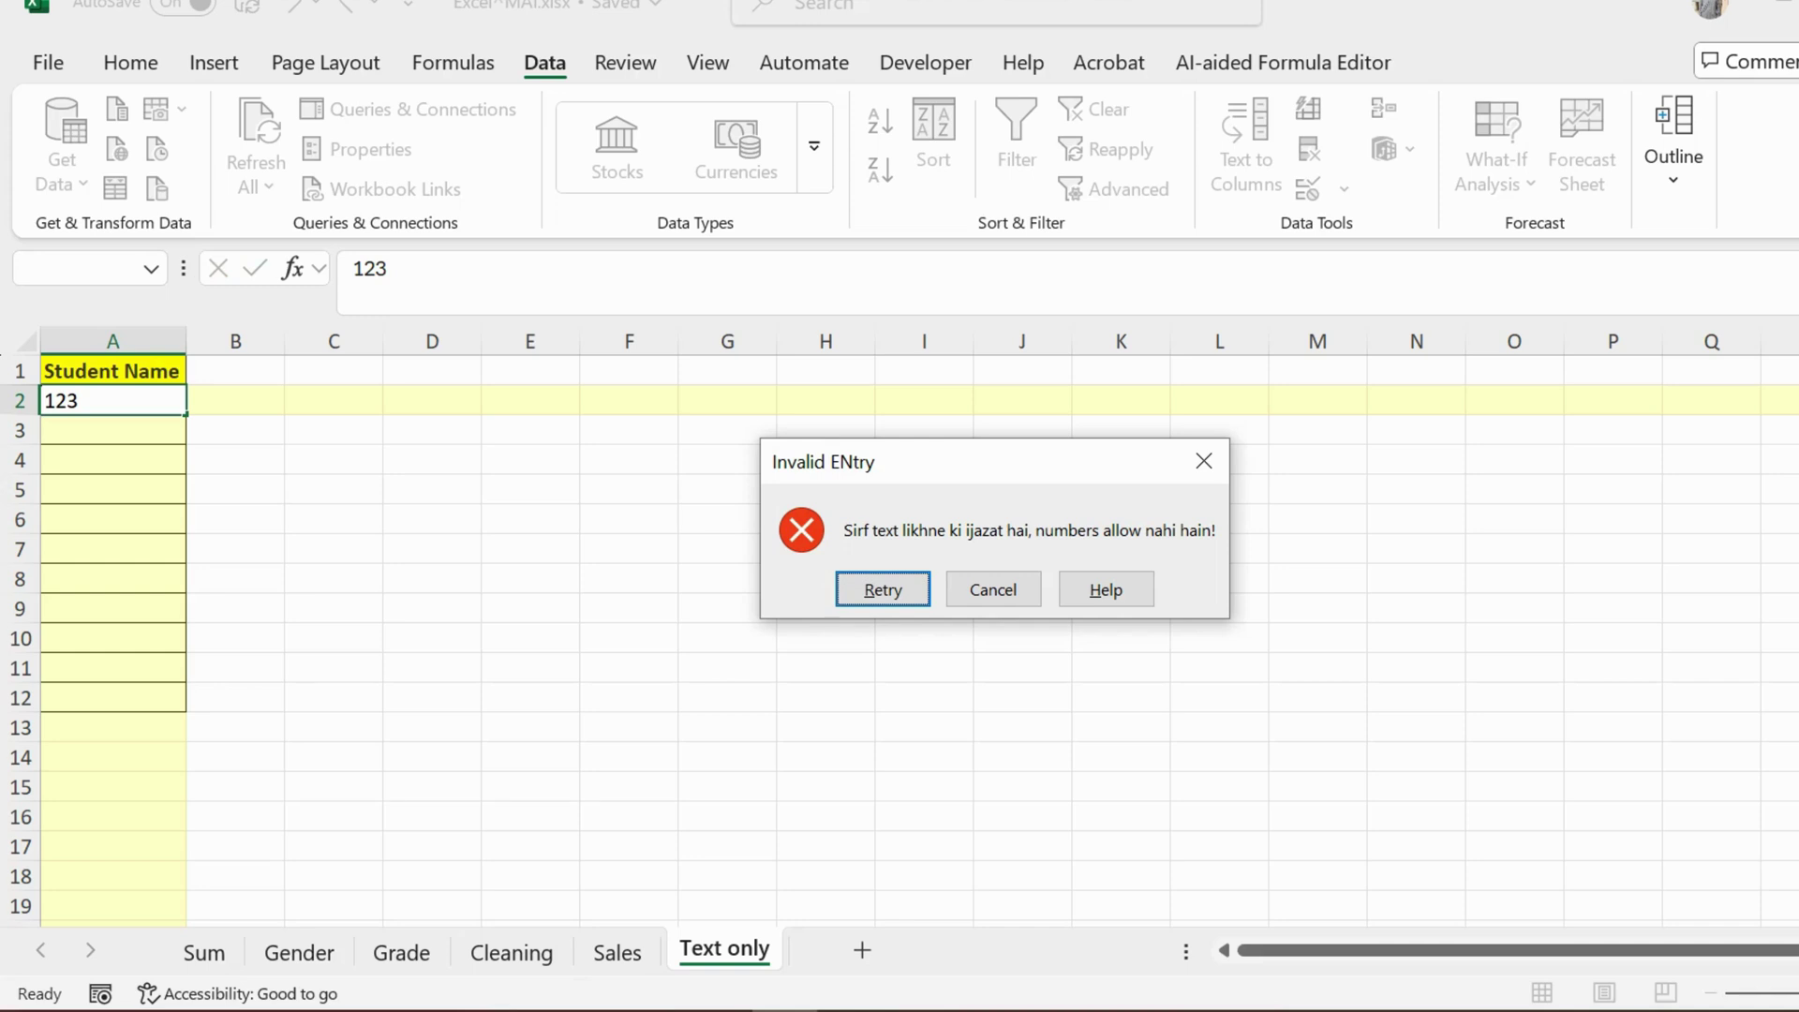
pyautogui.press('Return')
pyautogui.write('=')
pyautogui.press('Down')
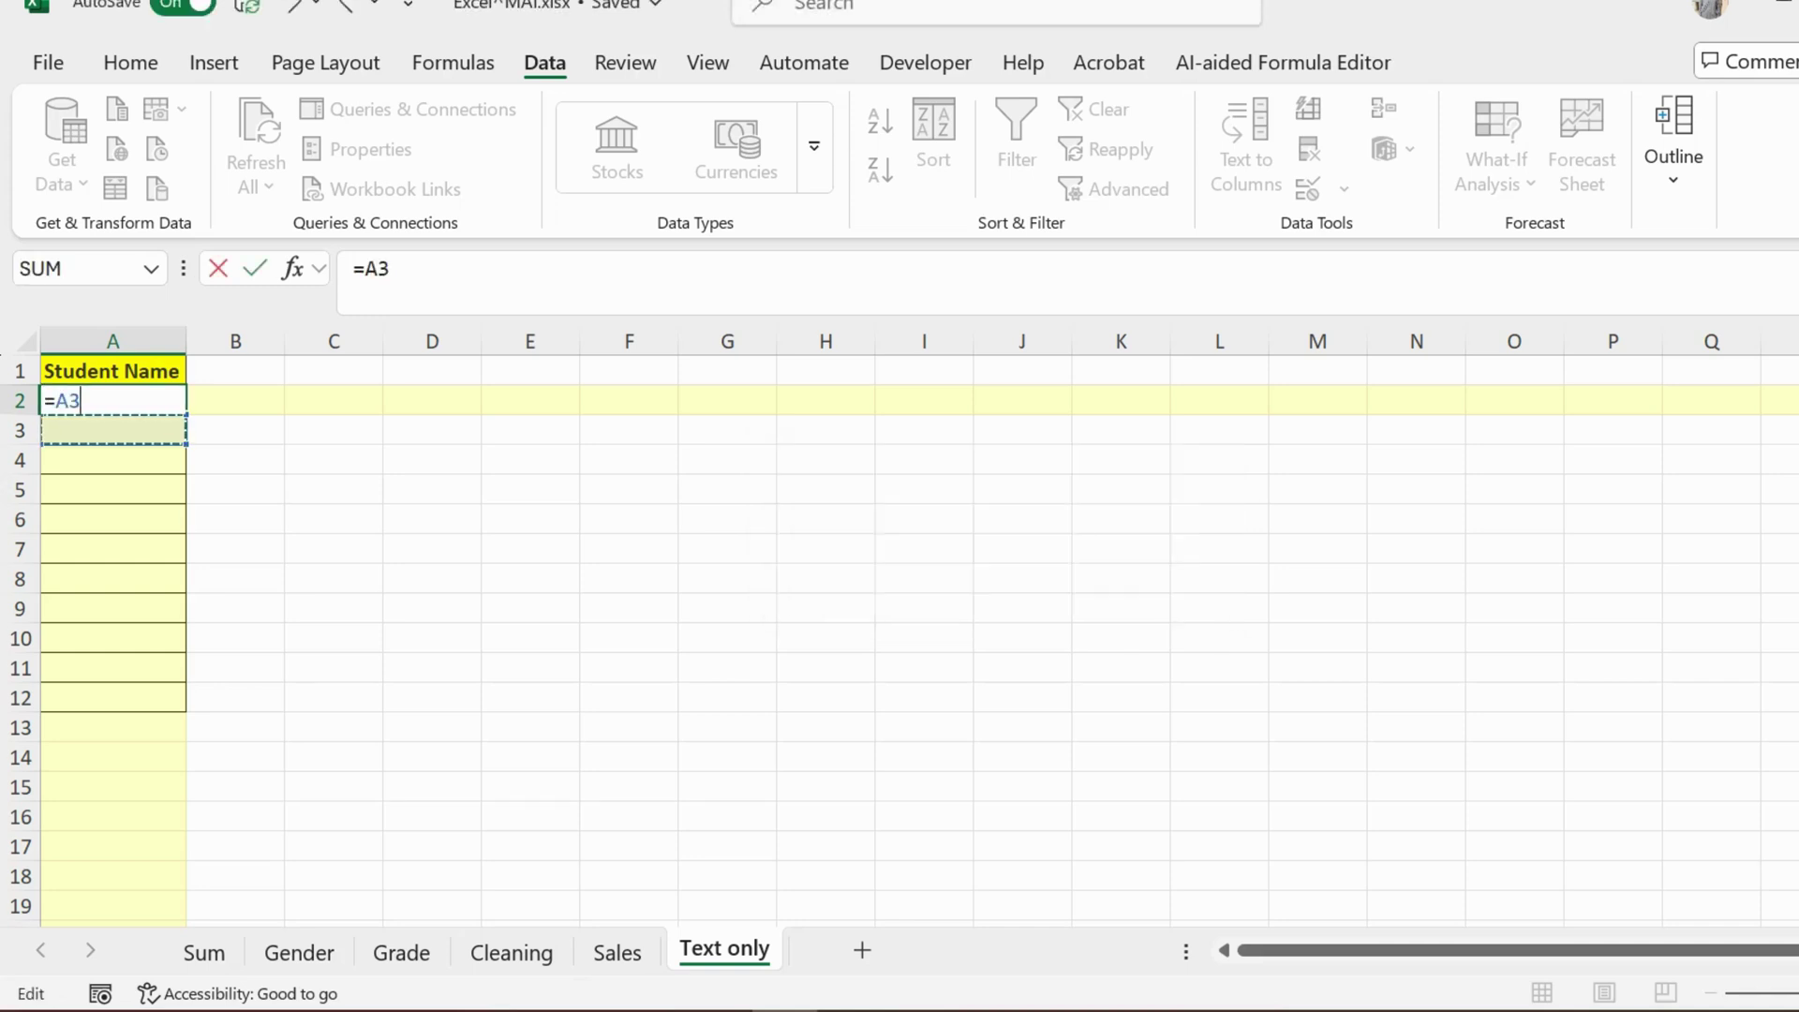
pyautogui.write('\\\\')
pyautogui.press('BackSpace')
pyautogui.press('BackSpace')
pyautogui.press('BackSpace')
pyautogui.press('BackSpace')
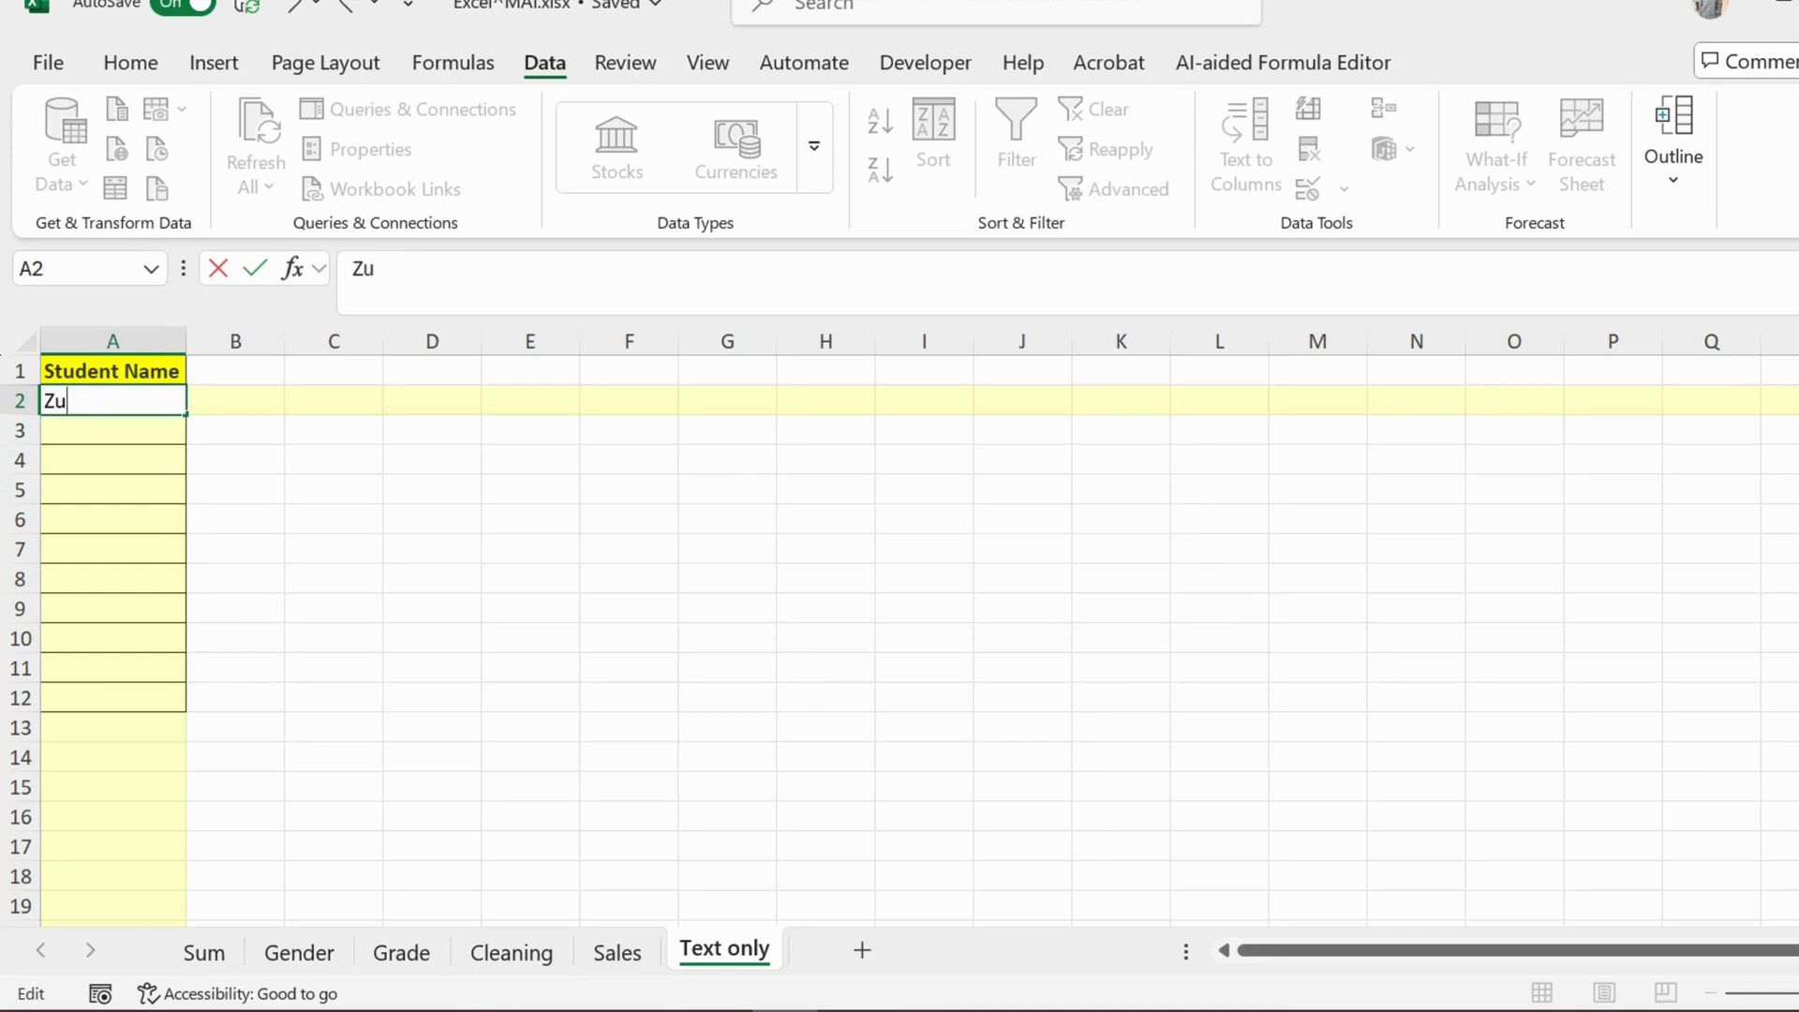
# Step: Enter a student's name in A2 and 'Song number 3' in A3
pyautogui.press('Return')
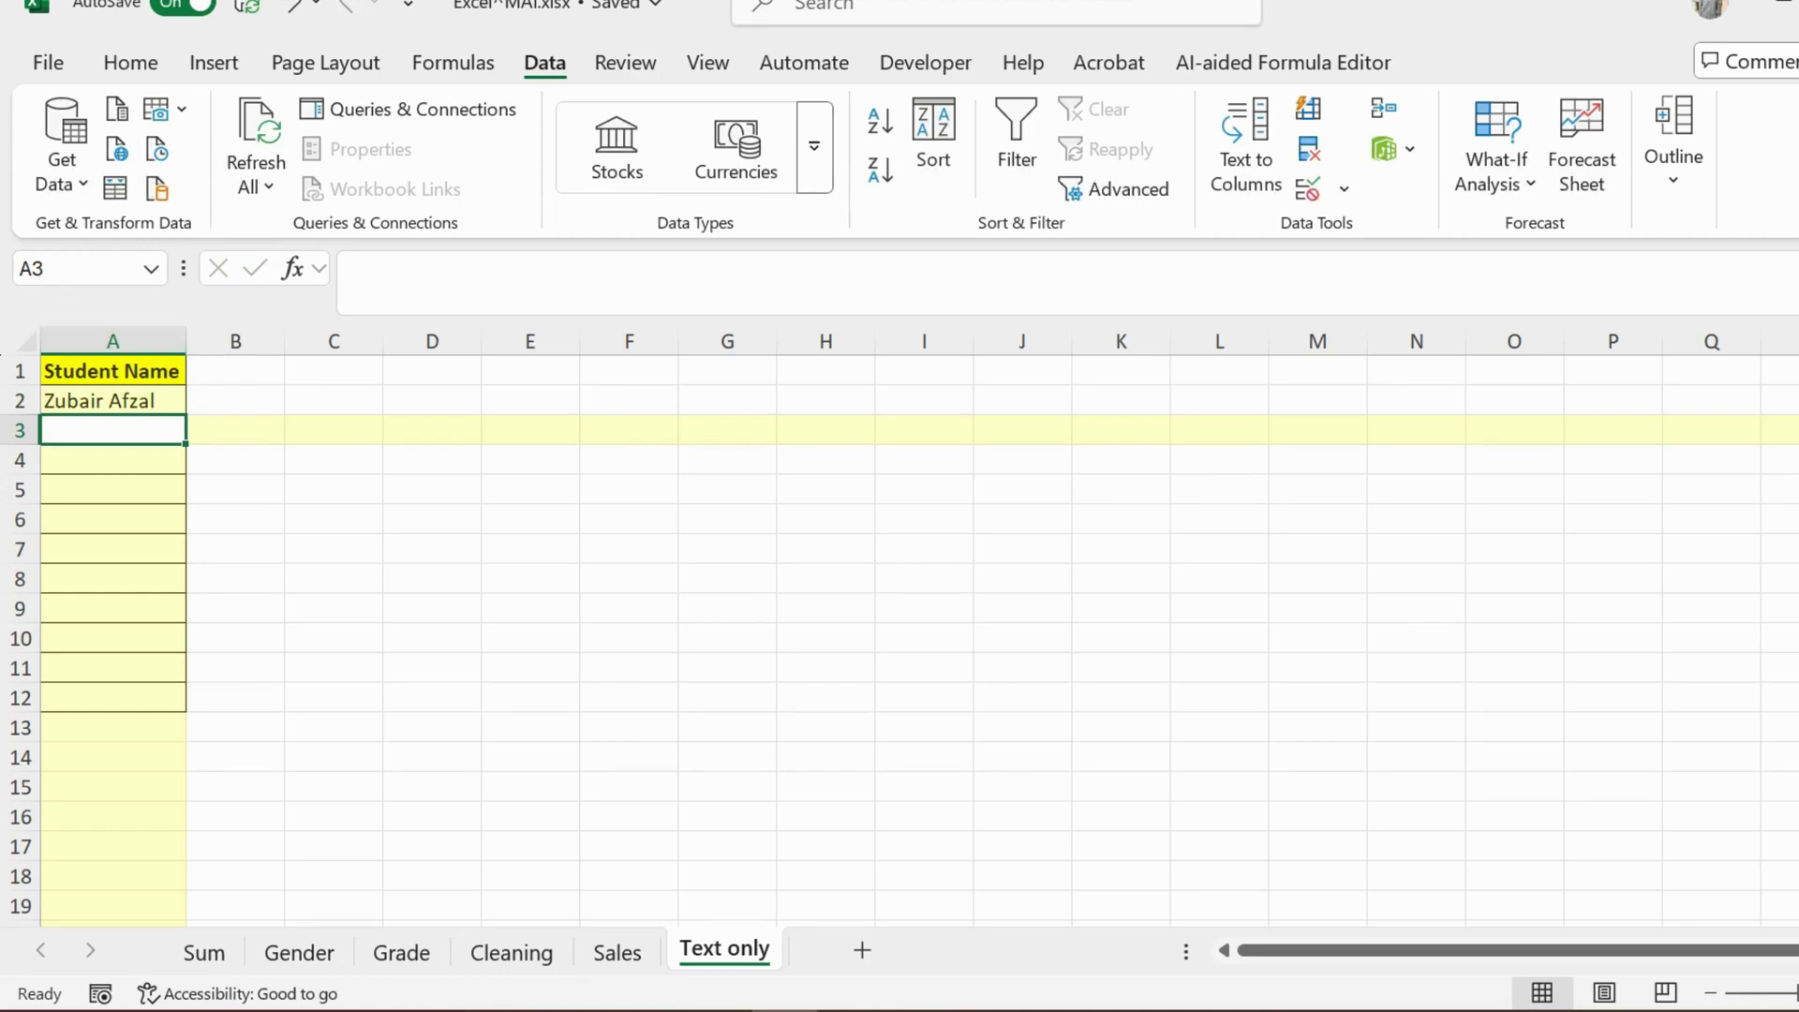
pyautogui.write('S')
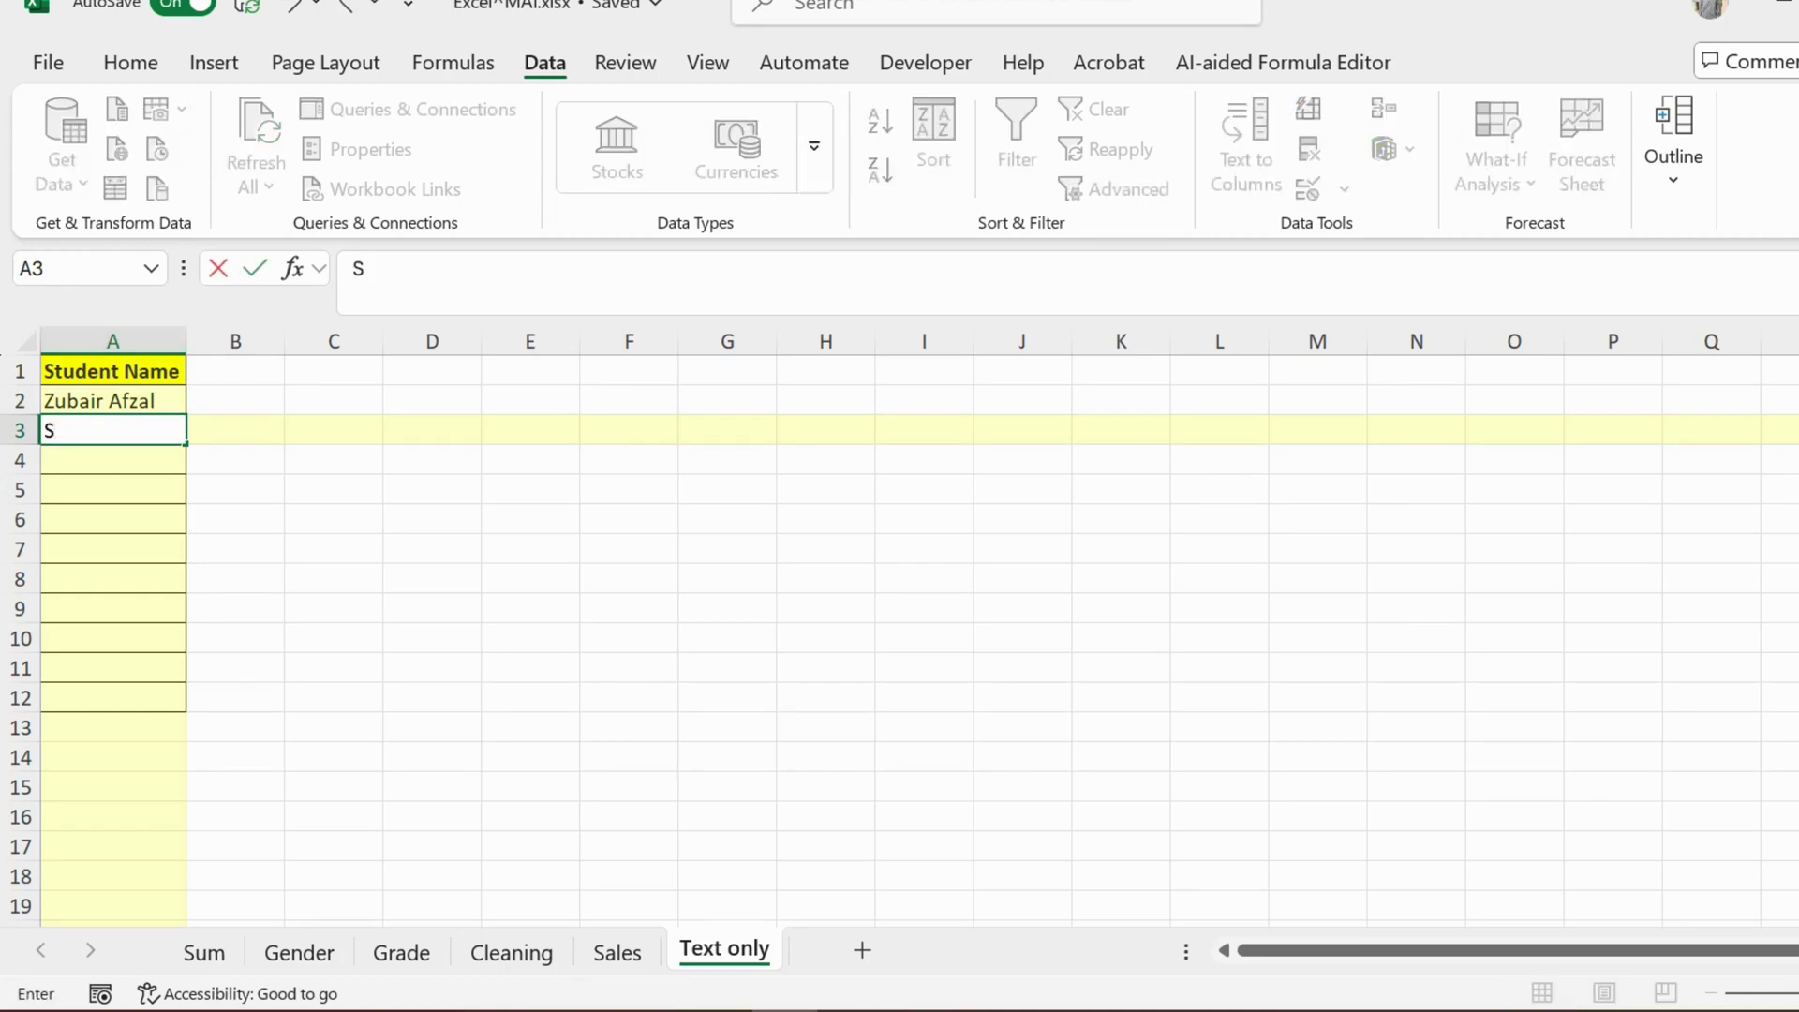
pyautogui.write('ong number  3')
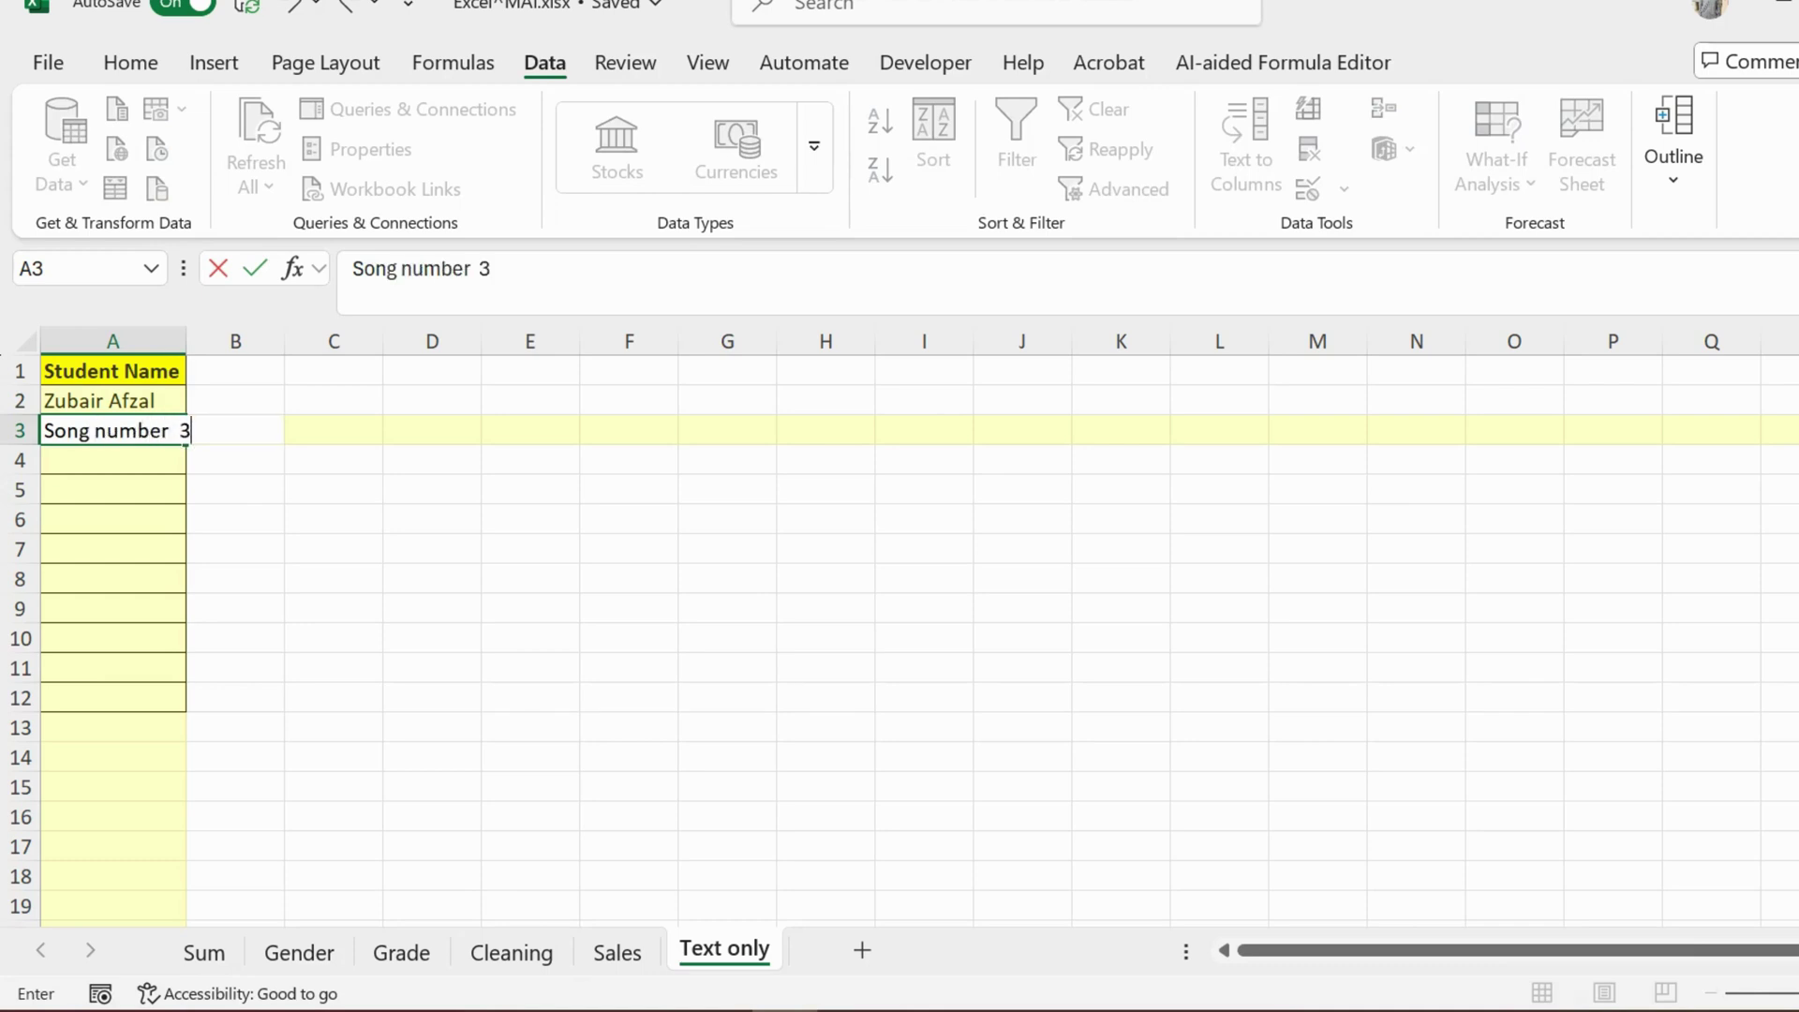
pyautogui.press('Return')
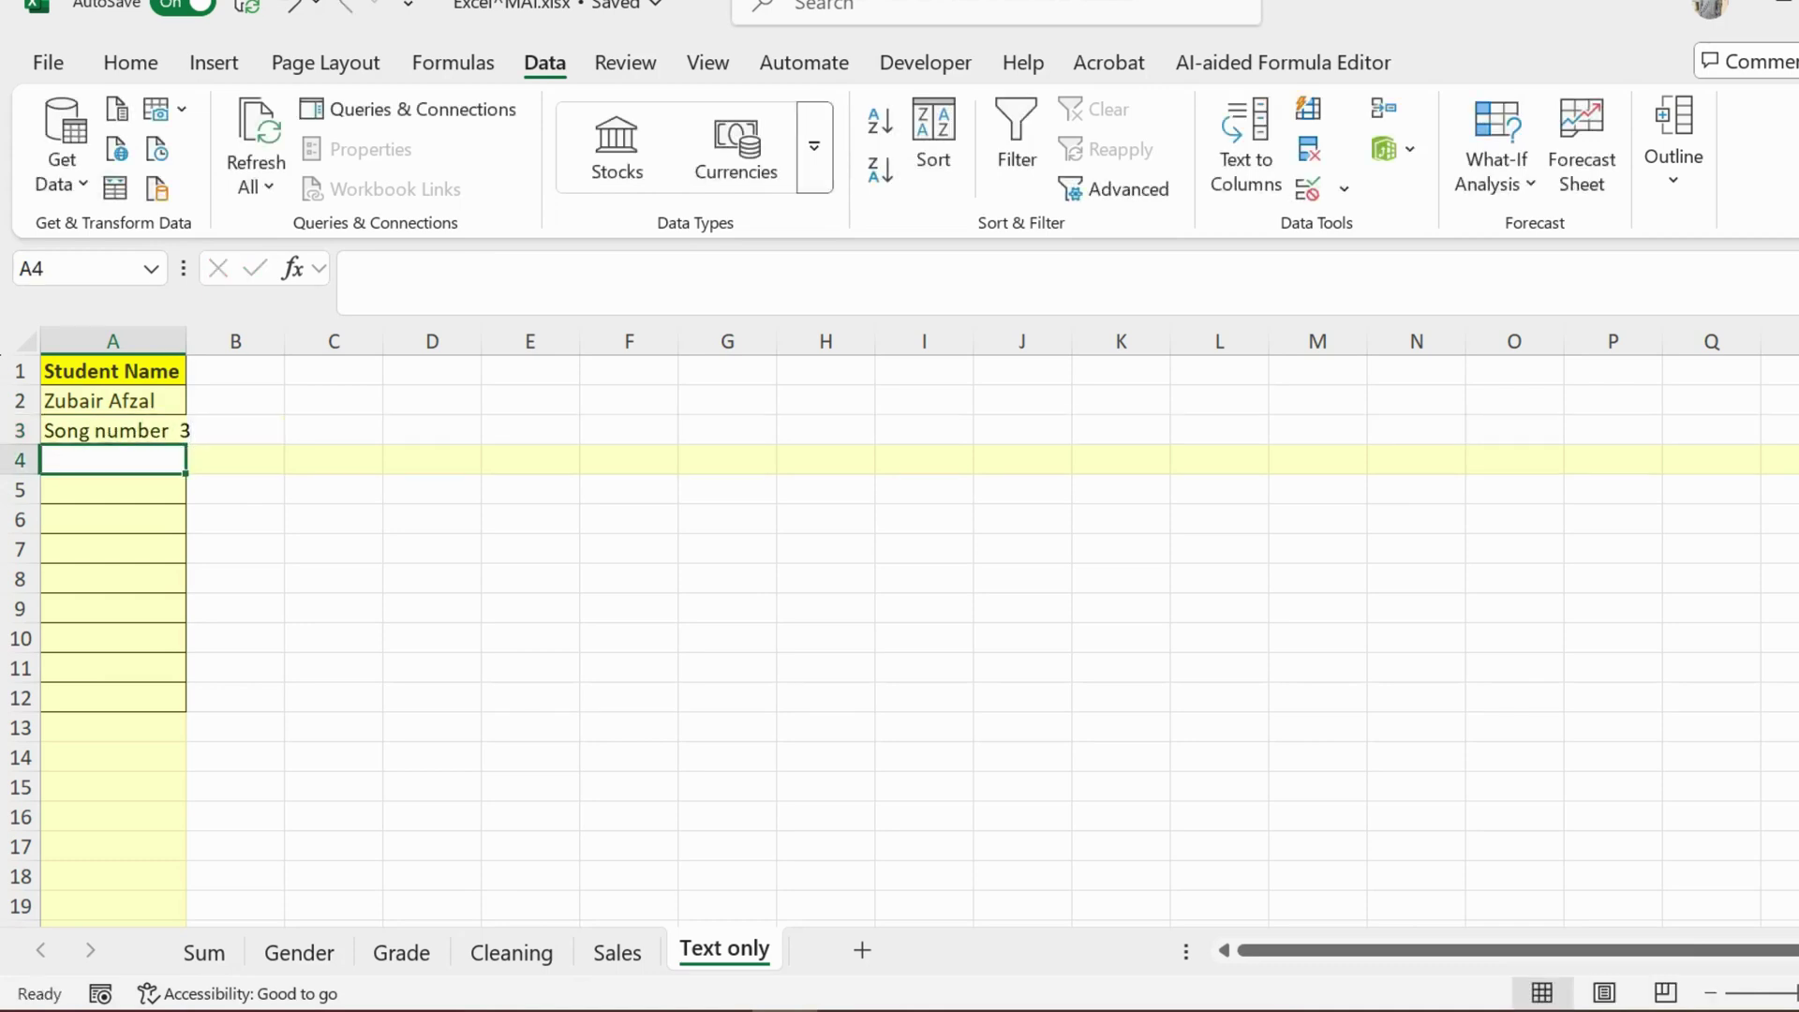
# Step: Confirm 123 is also rejected in A3 and discard the entry
pyautogui.click(113, 371)
pyautogui.click(112, 431)
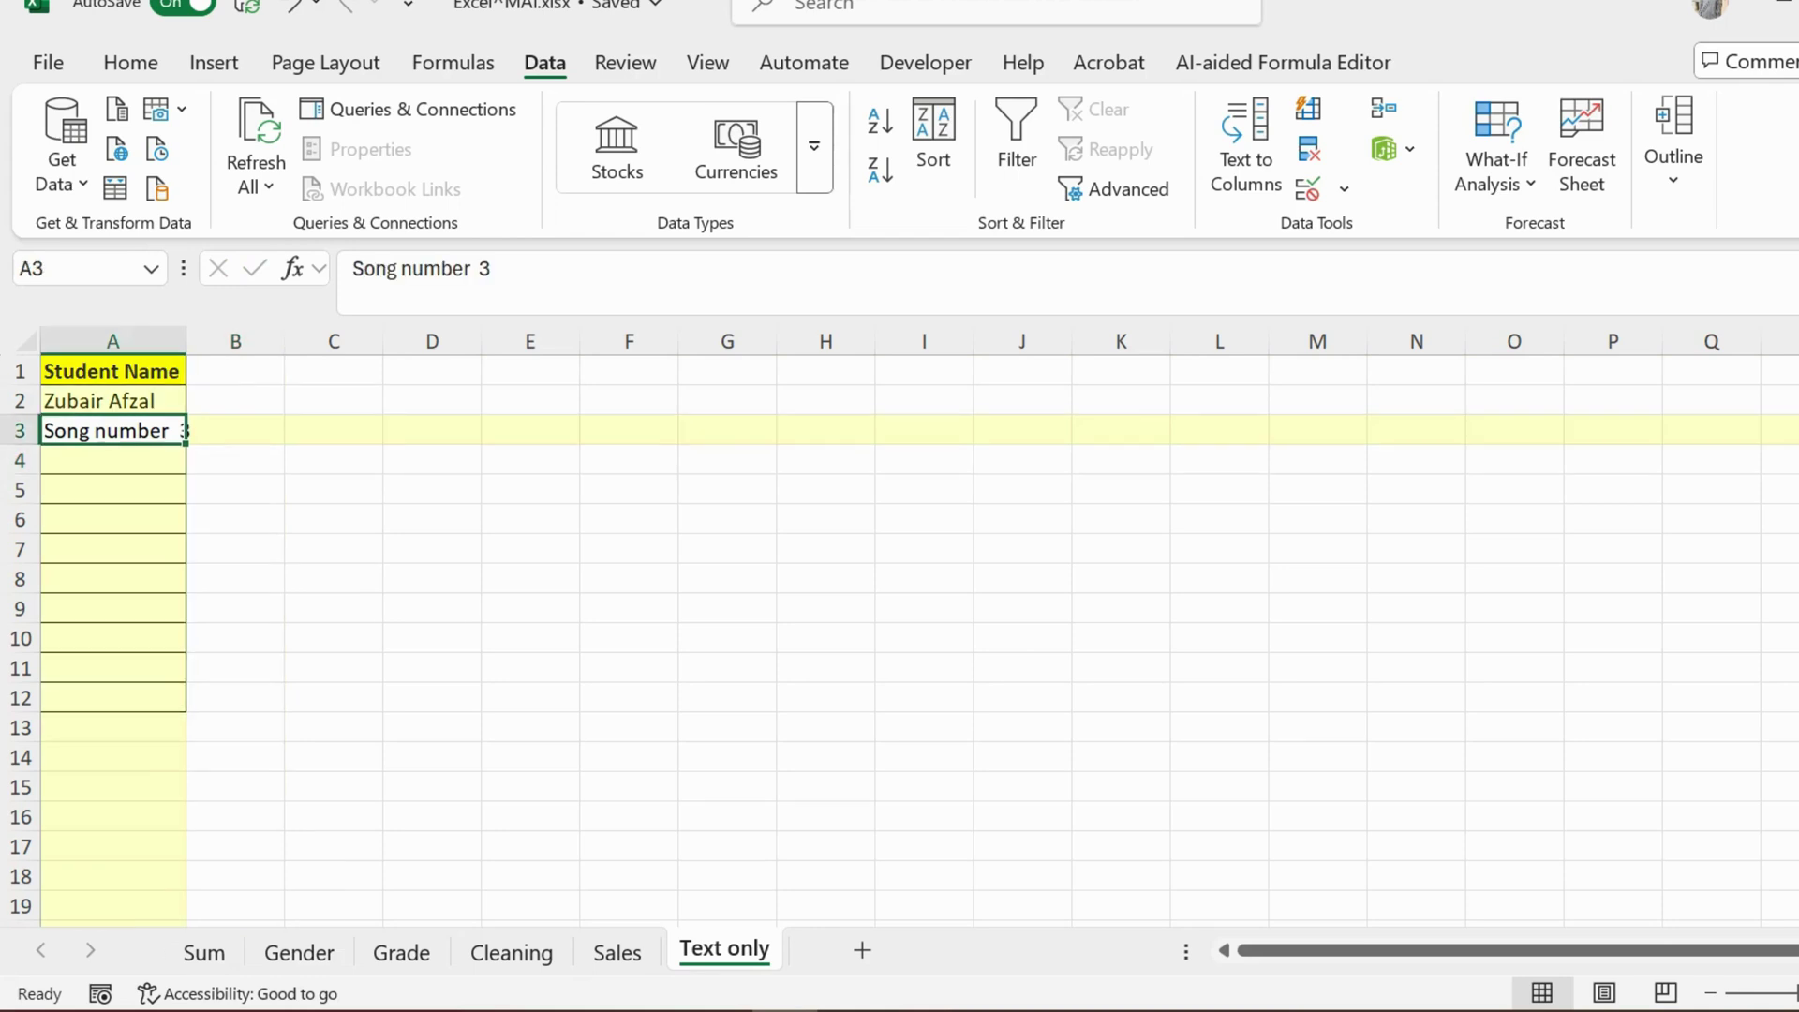
pyautogui.write('123')
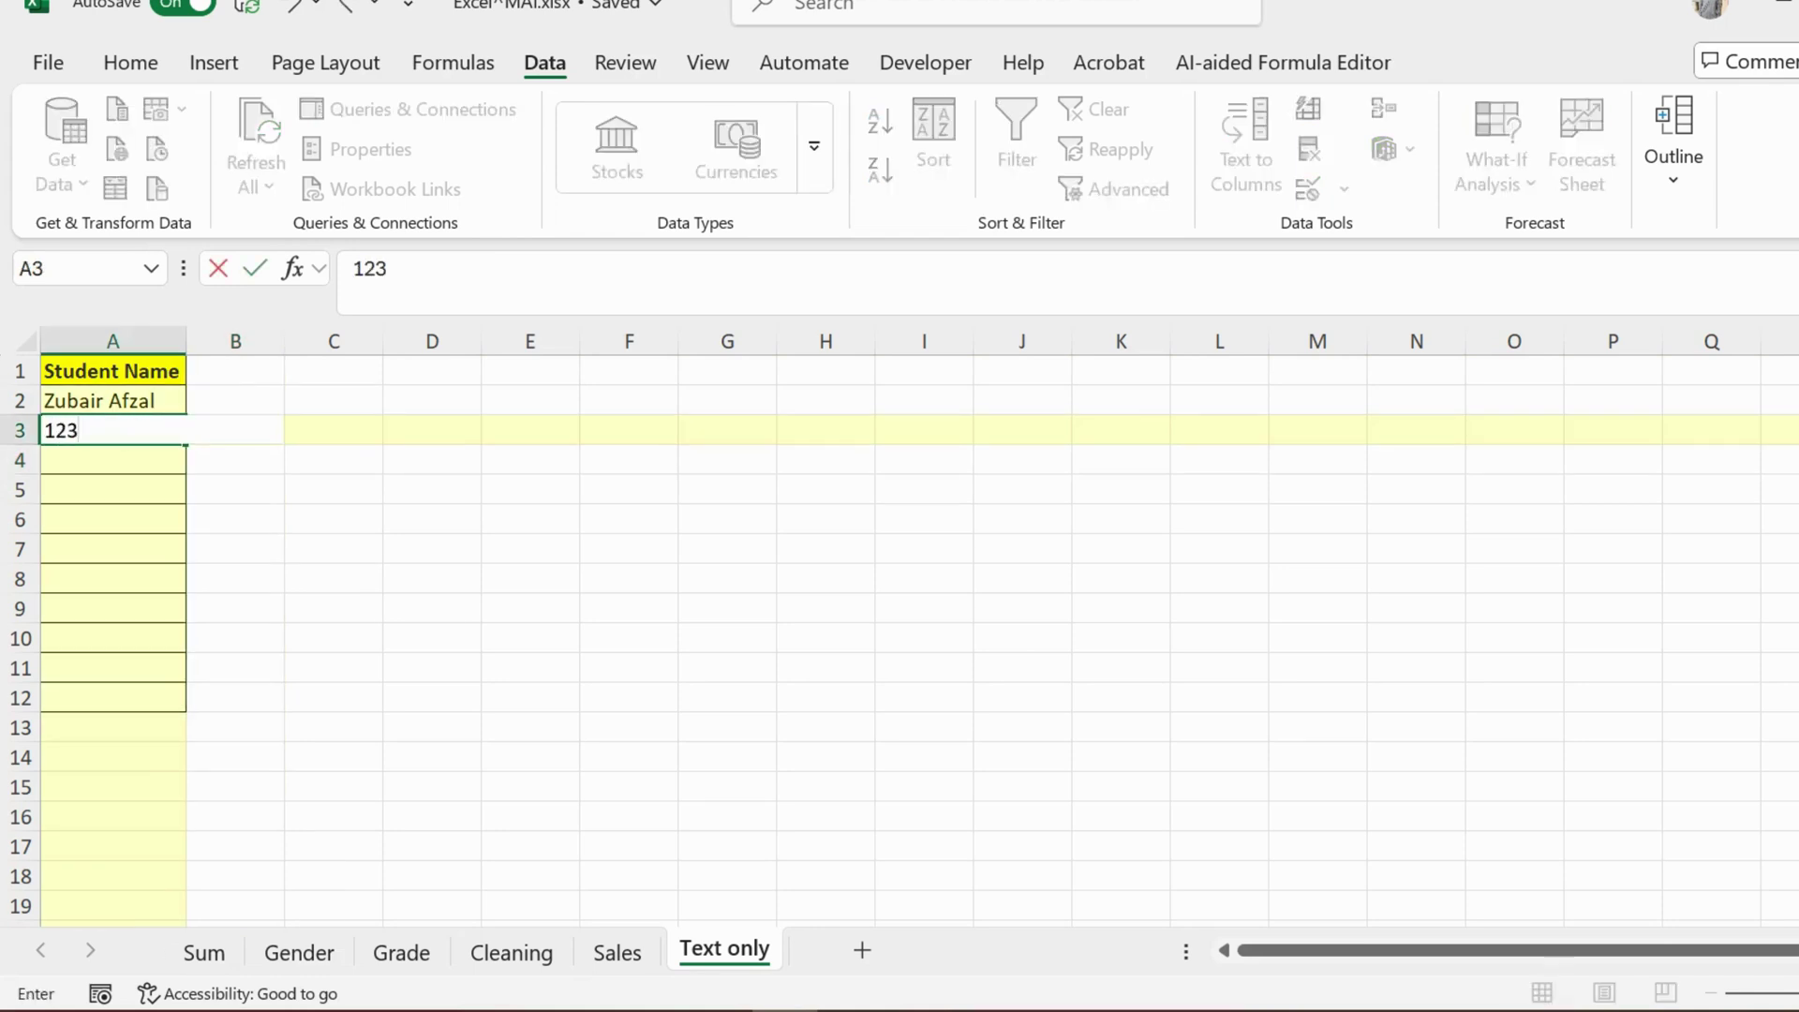
pyautogui.press('Return')
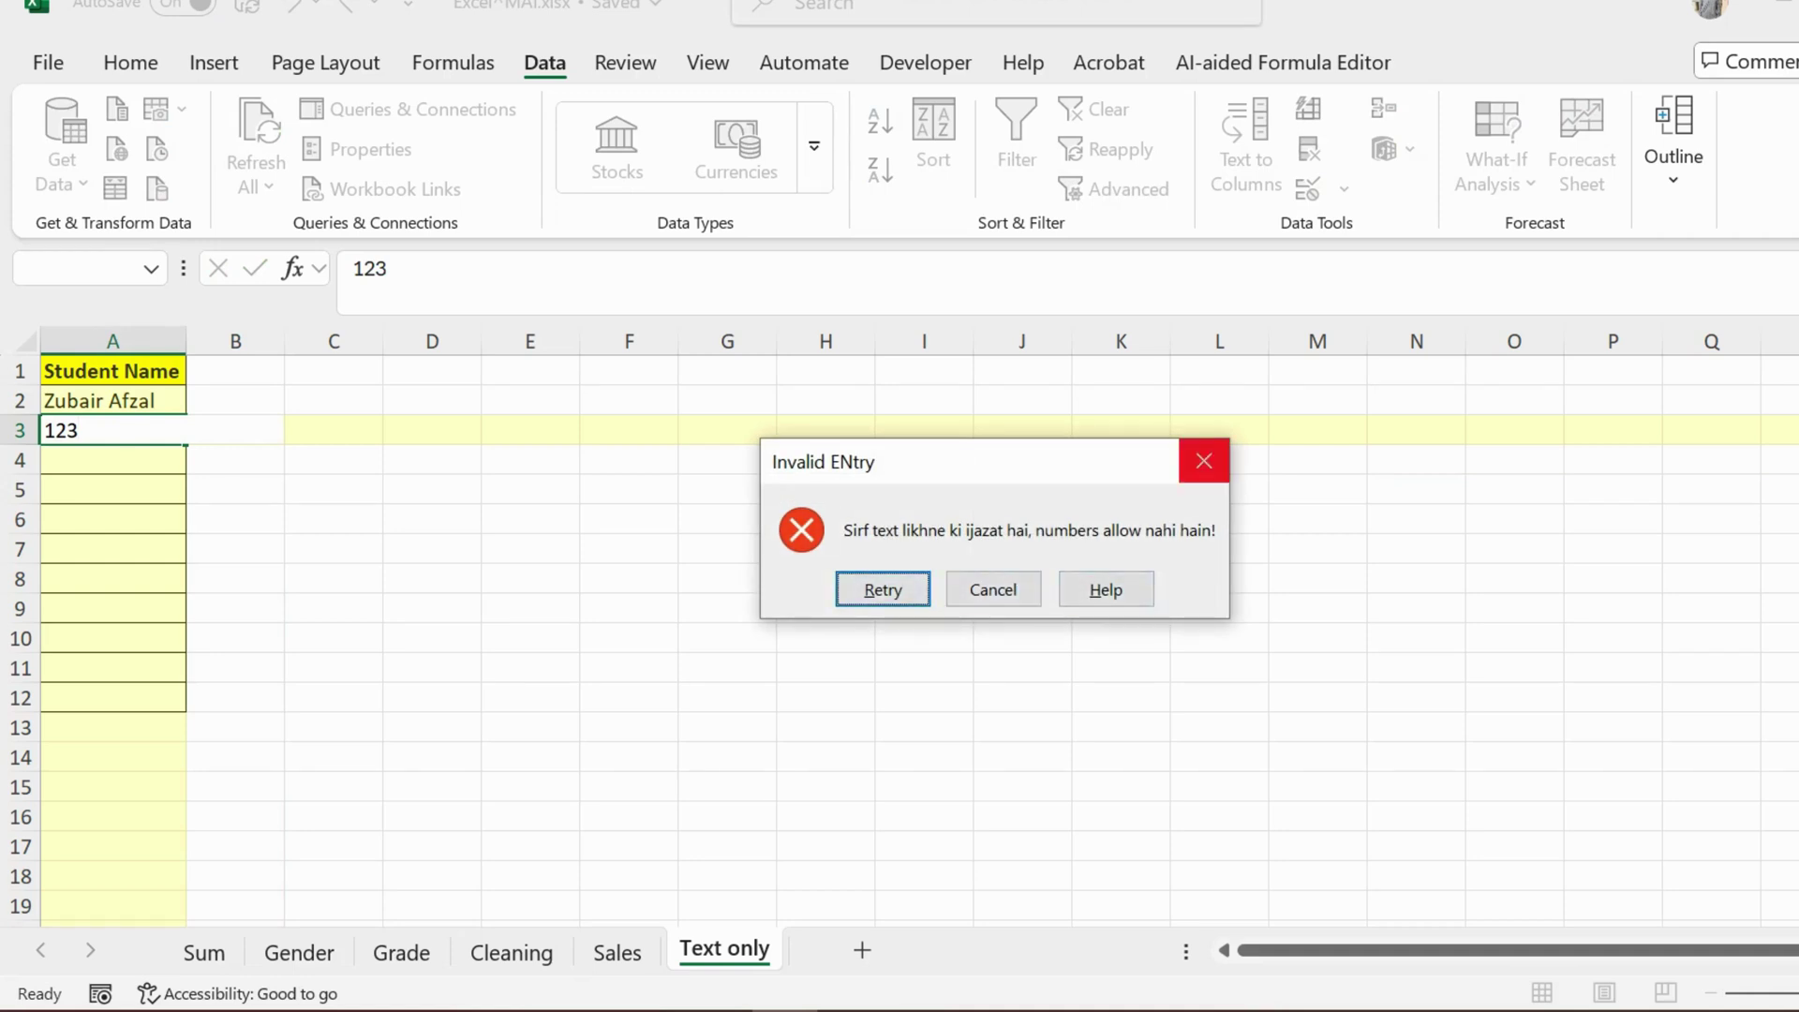
pyautogui.click(1204, 461)
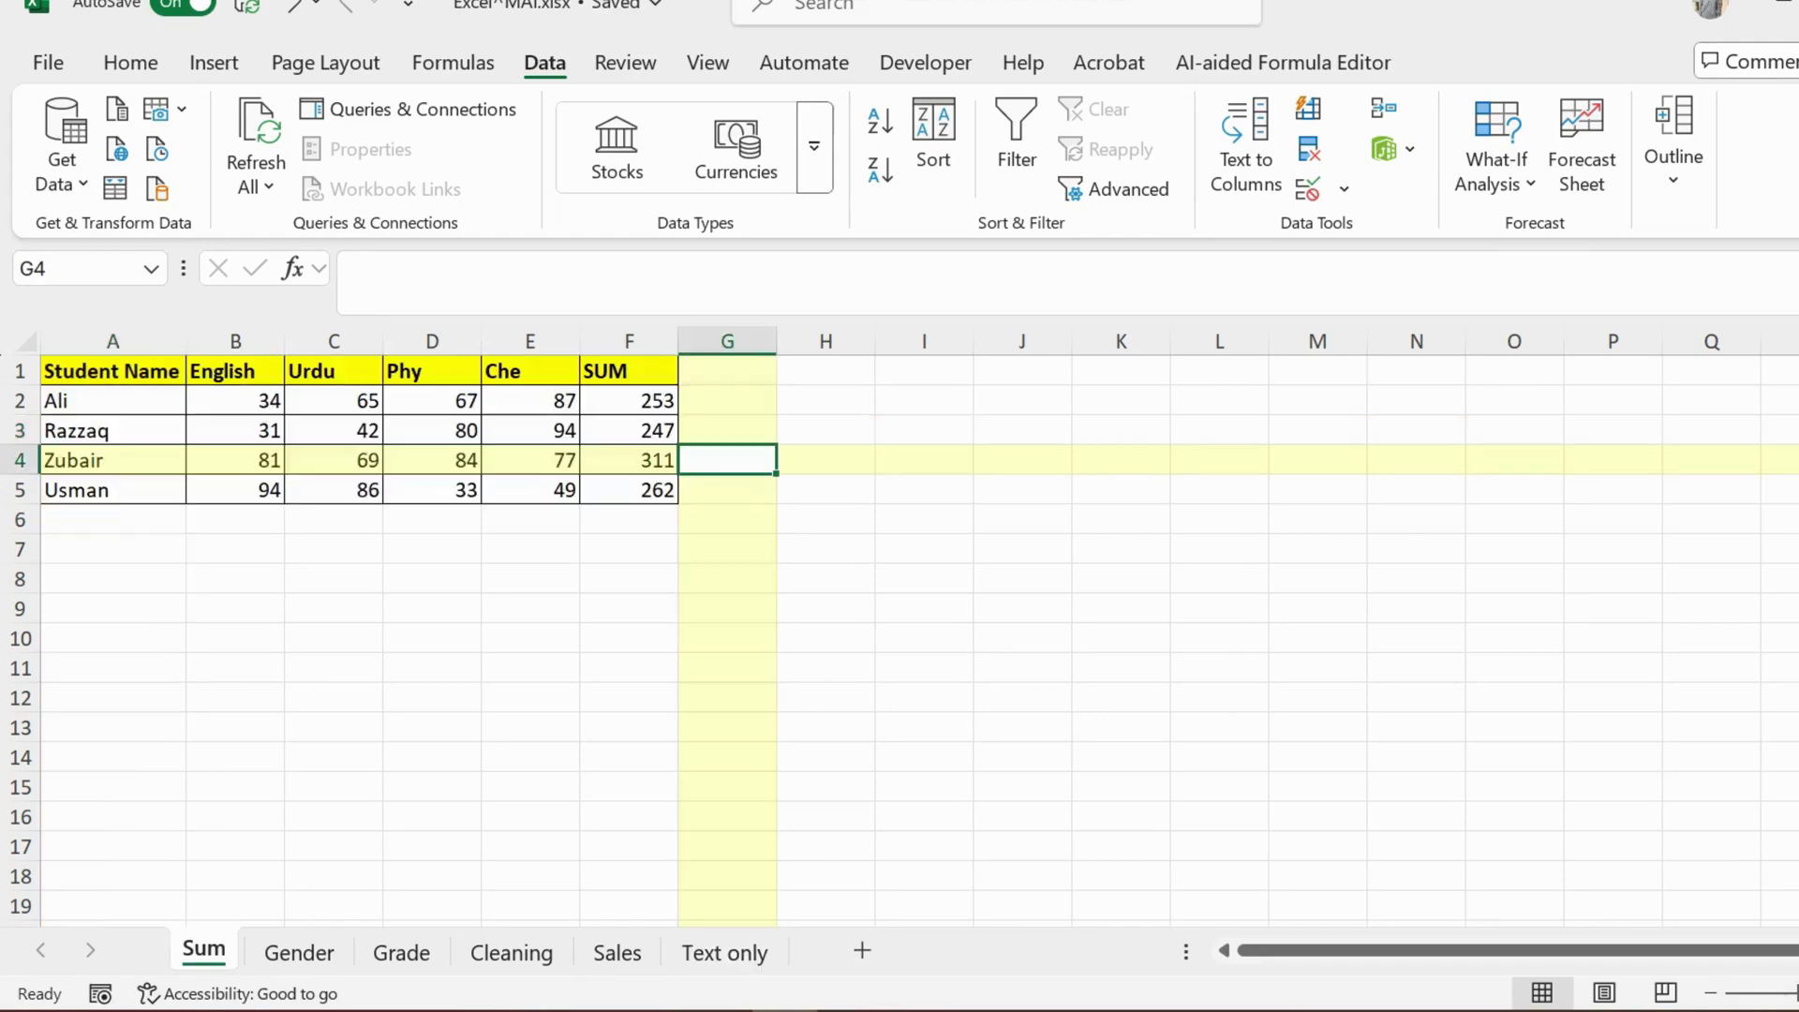
pyautogui.hotkey('ctrl', 'pagedown')
pyautogui.hotkey('ctrl', 'pagedown')
pyautogui.hotkey('ctrl', 'pagedown')
pyautogui.hotkey('ctrl', 'pagedown')
pyautogui.hotkey('ctrl', 'pagedown')
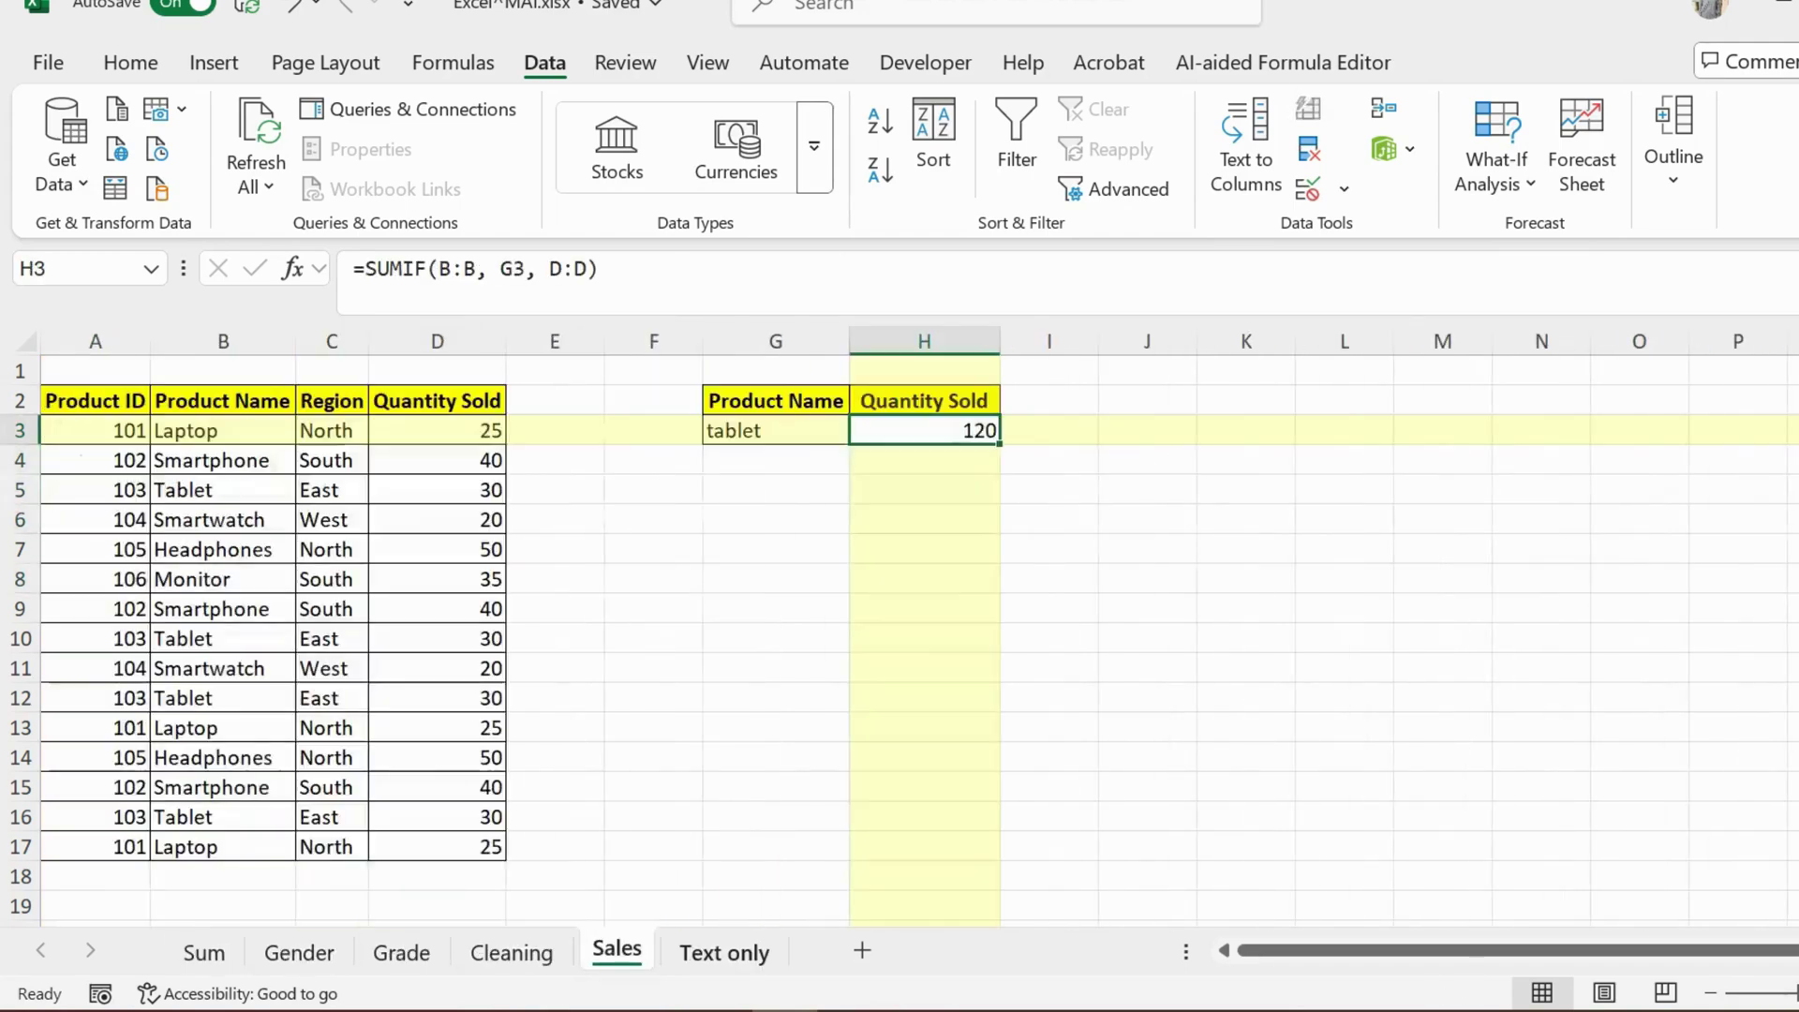
pyautogui.hotkey('ctrl', 'pageup')
pyautogui.hotkey('ctrl', 'pageup')
pyautogui.hotkey('ctrl', 'pageup')
pyautogui.hotkey('ctrl', 'pageup')
pyautogui.hotkey('ctrl', 'pageup')
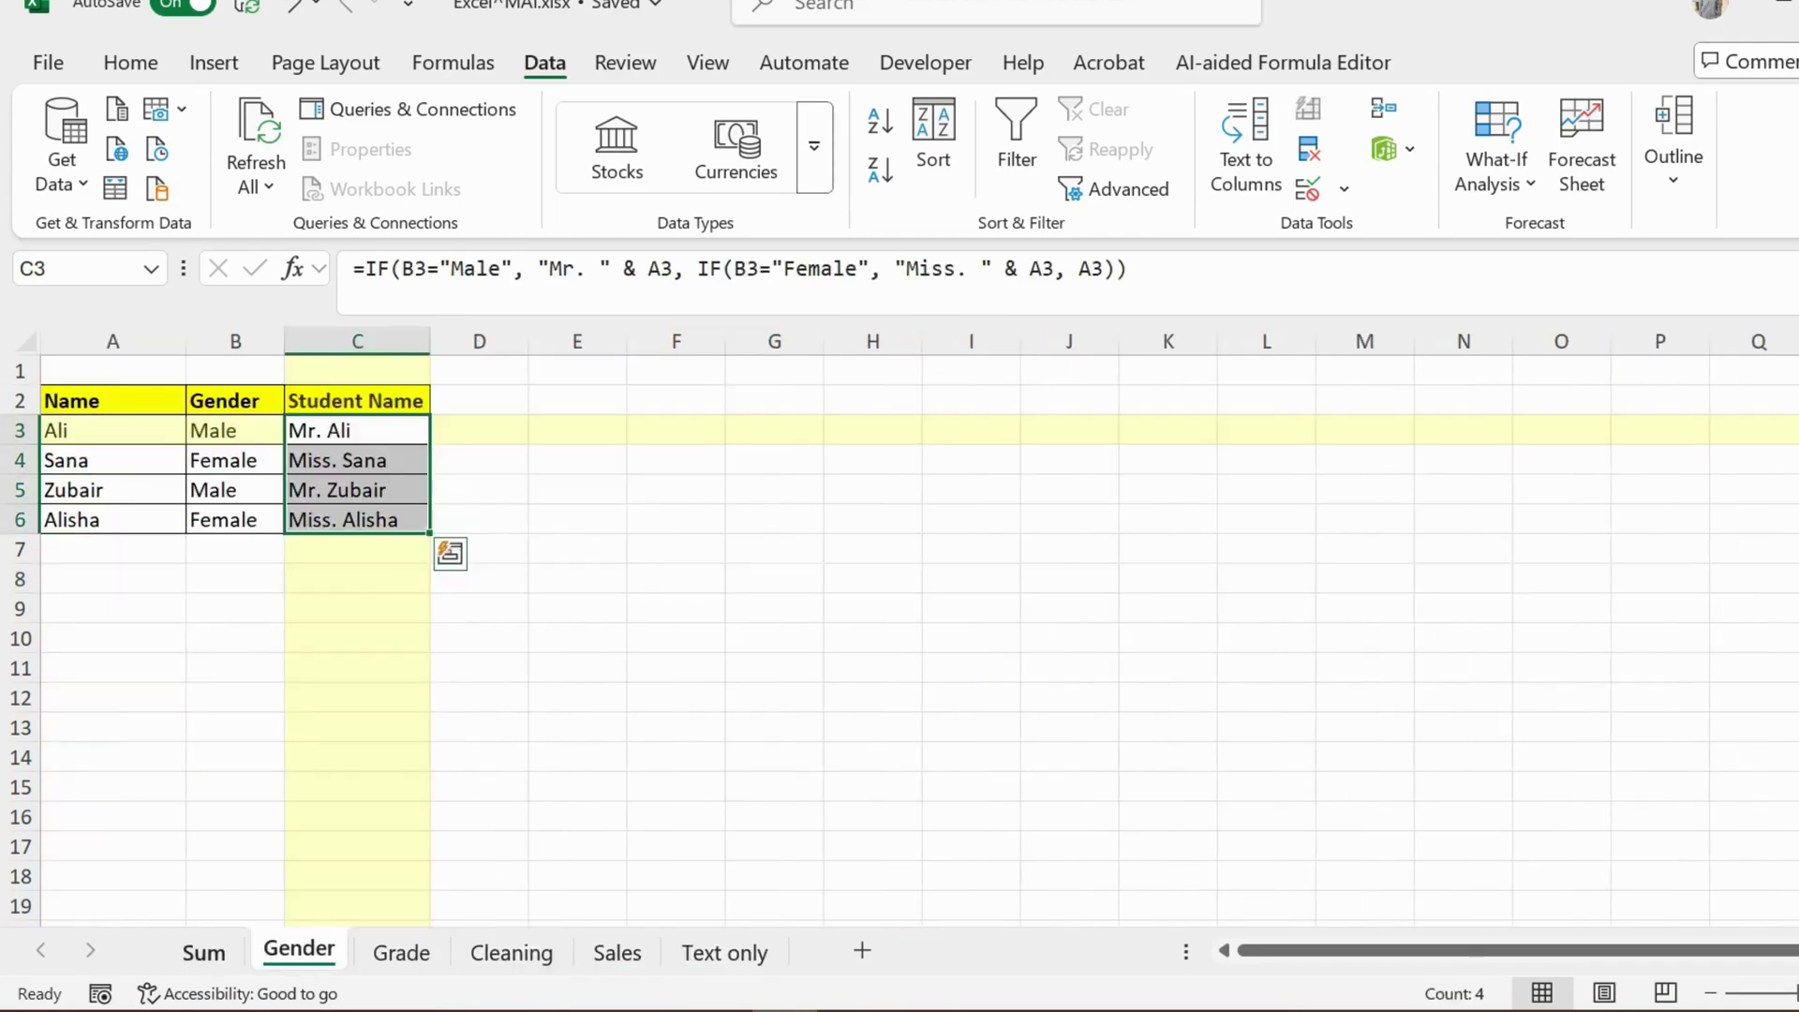
pyautogui.hotkey('ctrl', 'pagedown')
pyautogui.hotkey('ctrl', 'pagedown')
pyautogui.hotkey('ctrl', 'pagedown')
pyautogui.hotkey('ctrl', 'pagedown')
pyautogui.hotkey('ctrl', 'pagedown')
pyautogui.hotkey('ctrl', 'pageup')
pyautogui.hotkey('ctrl', 'pageup')
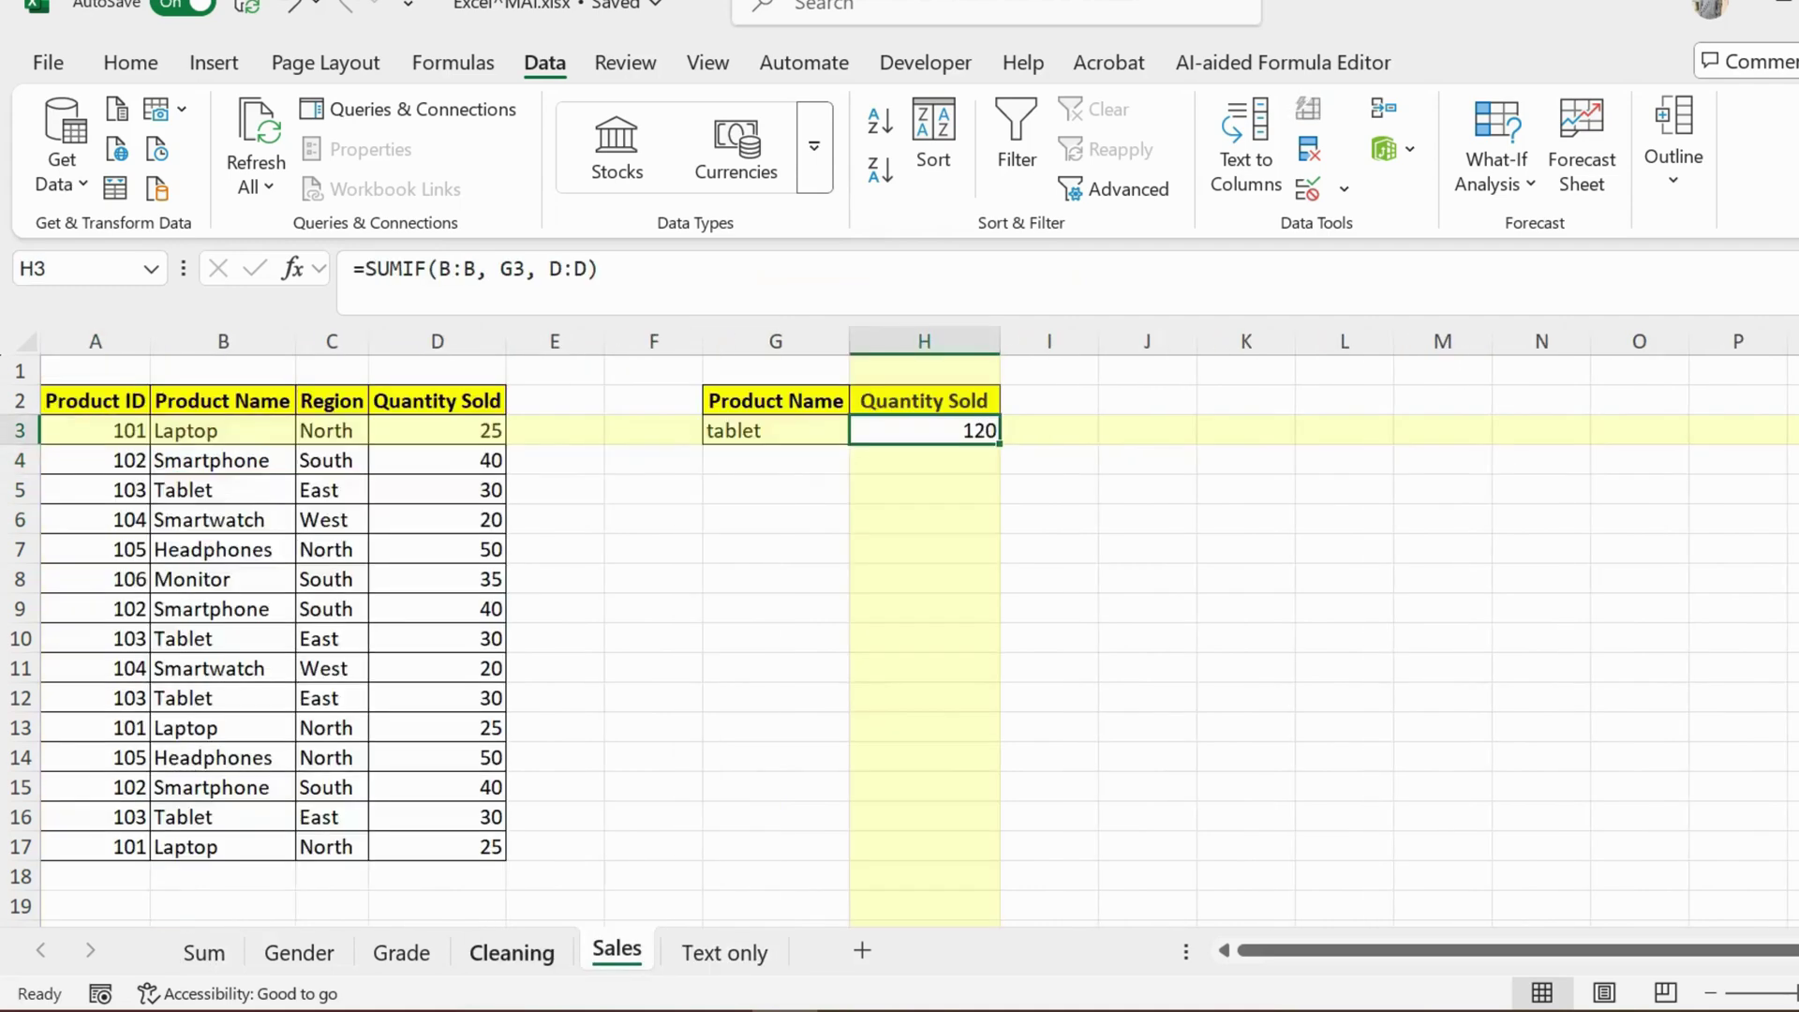
pyautogui.hotkey('ctrl', 'pageup')
pyautogui.hotkey('ctrl', 'pageup')
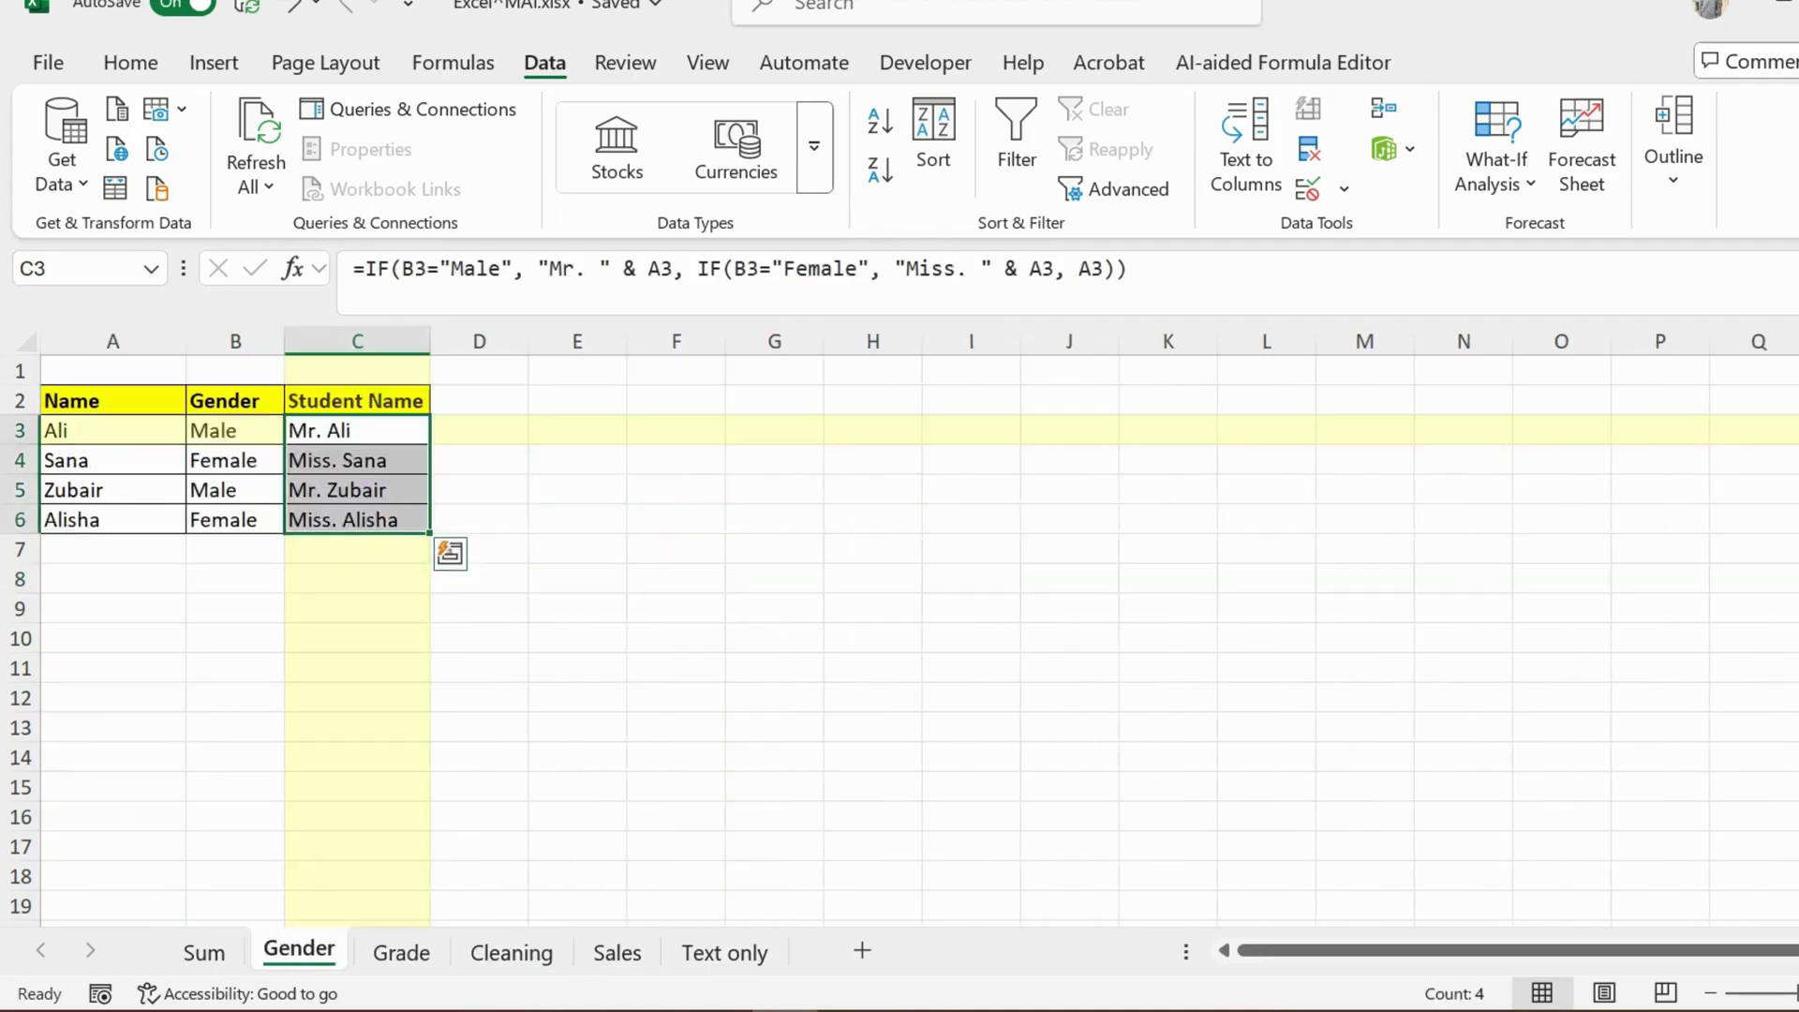
pyautogui.hotkey('ctrl', 'pageup')
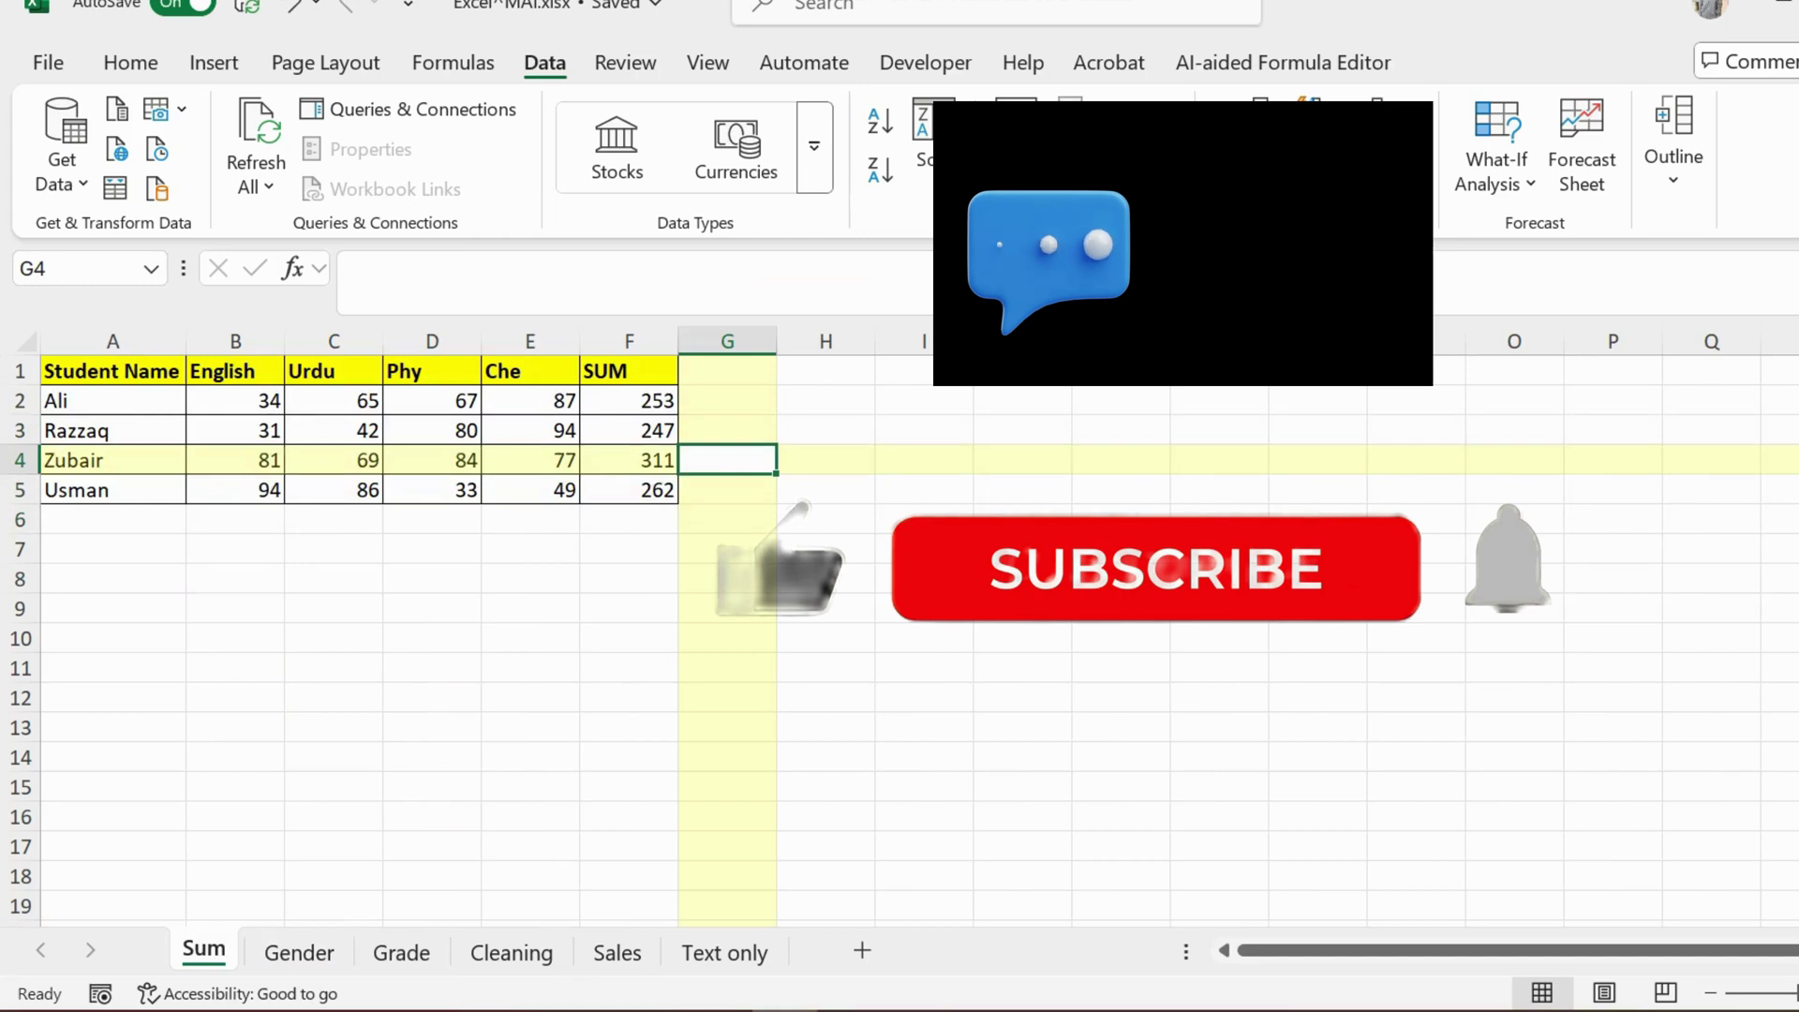